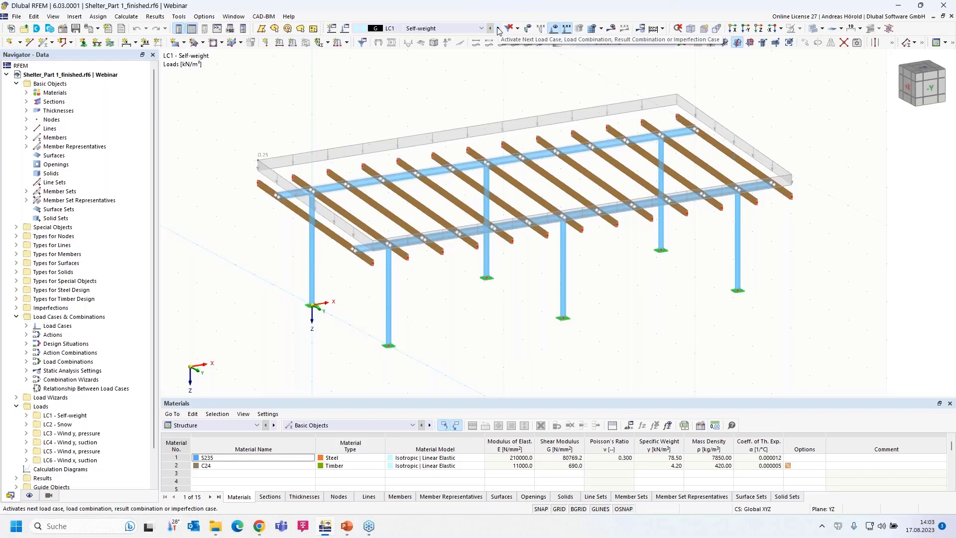
Step: Step through the load cases from Snow to Wind x, suction to review their loads on the shelter model
click(499, 29)
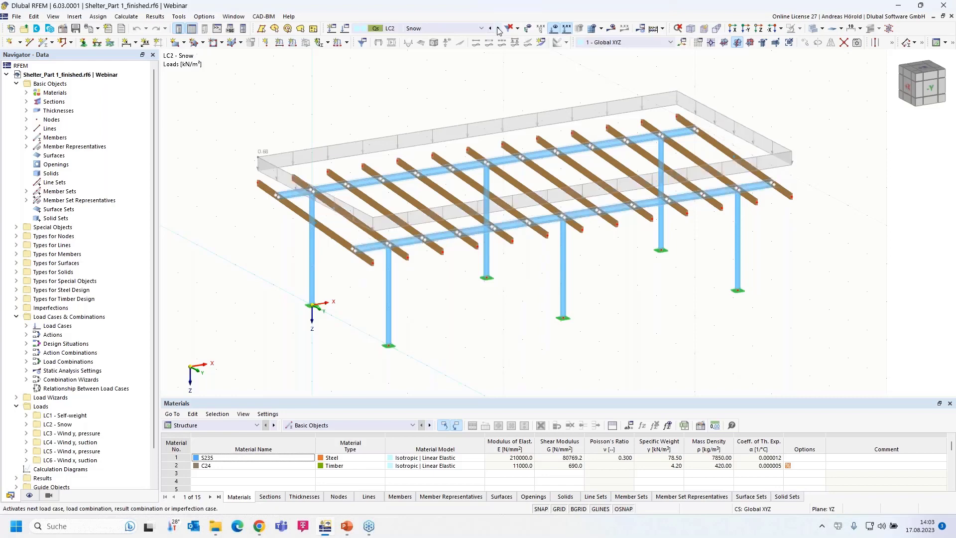
click(499, 29)
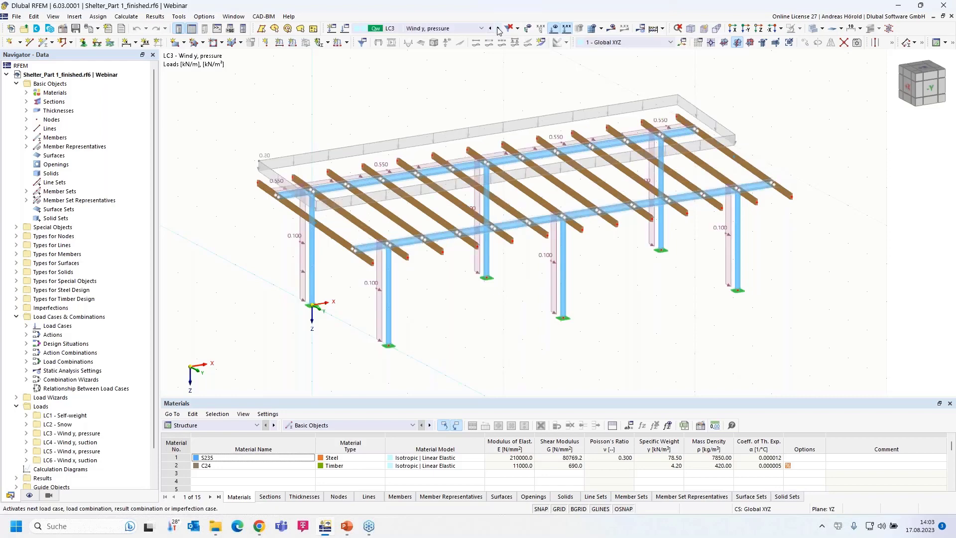
click(498, 29)
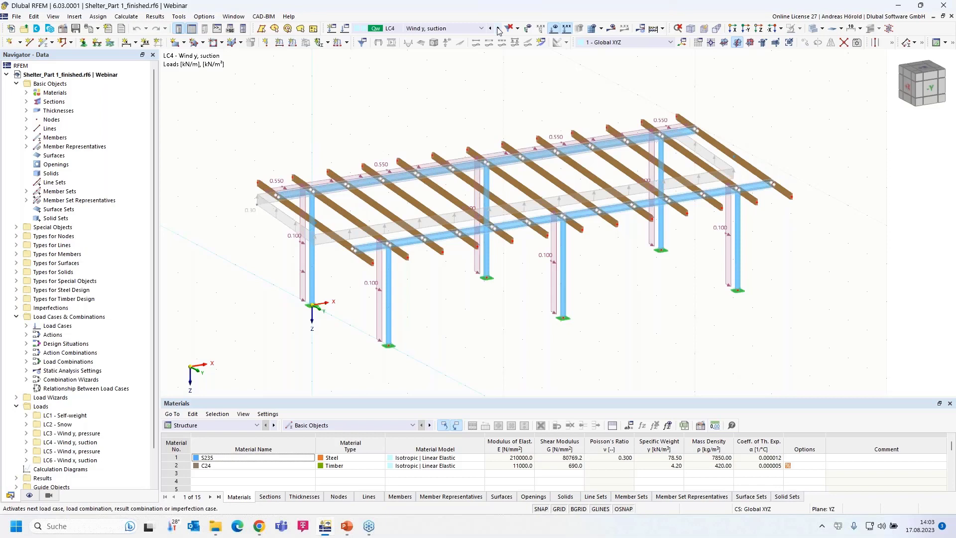
click(498, 29)
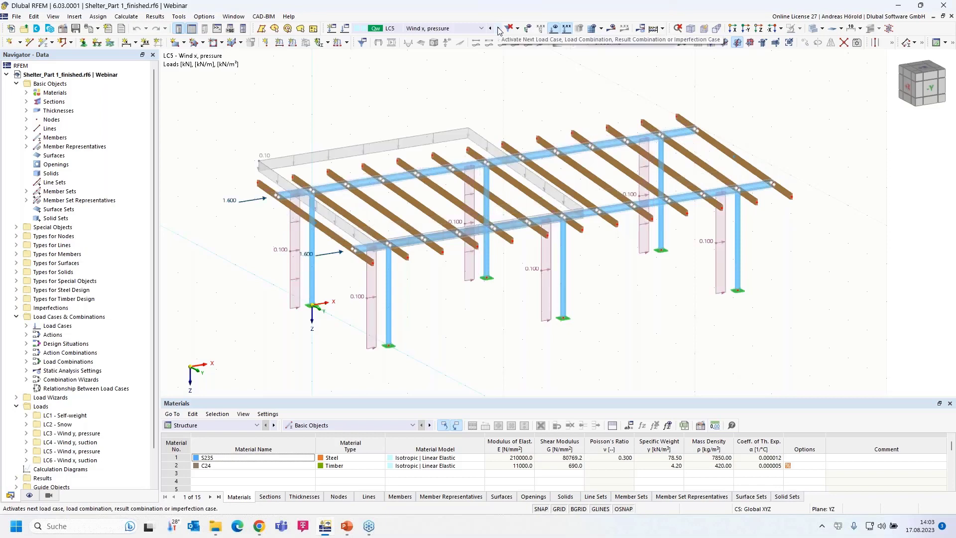
click(498, 29)
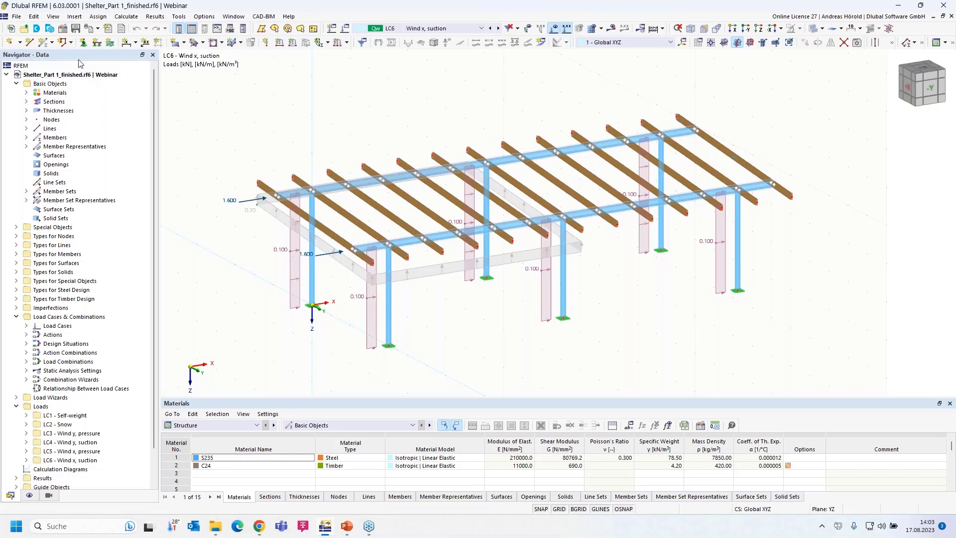
Step: Examine the model's base data, covering add-ons, standards, settings and the member and member set representatives wizards, without changing anything
click(62, 28)
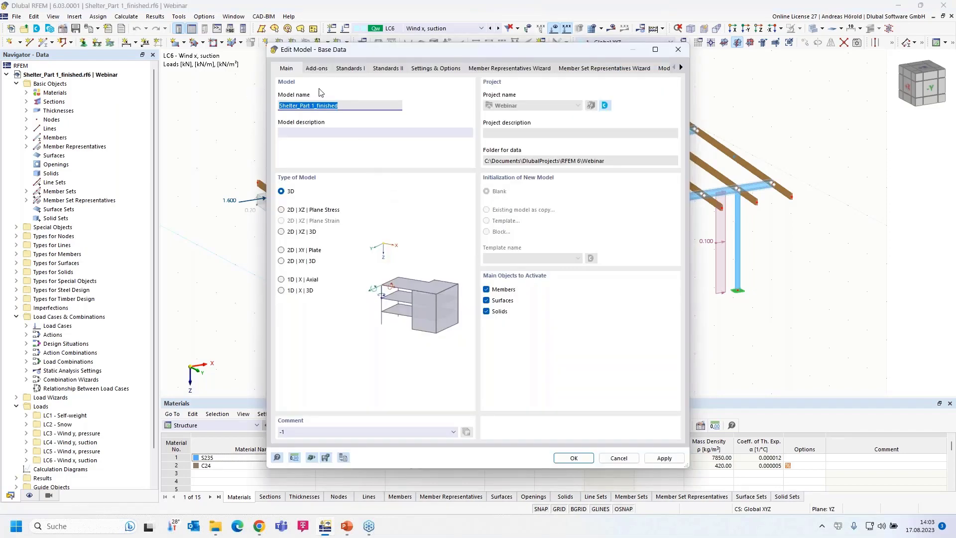
click(317, 69)
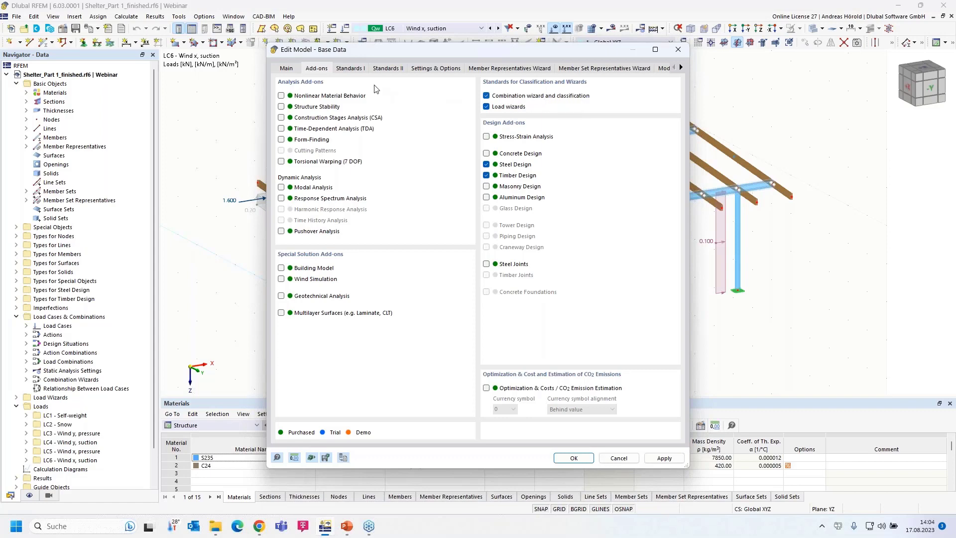
click(350, 70)
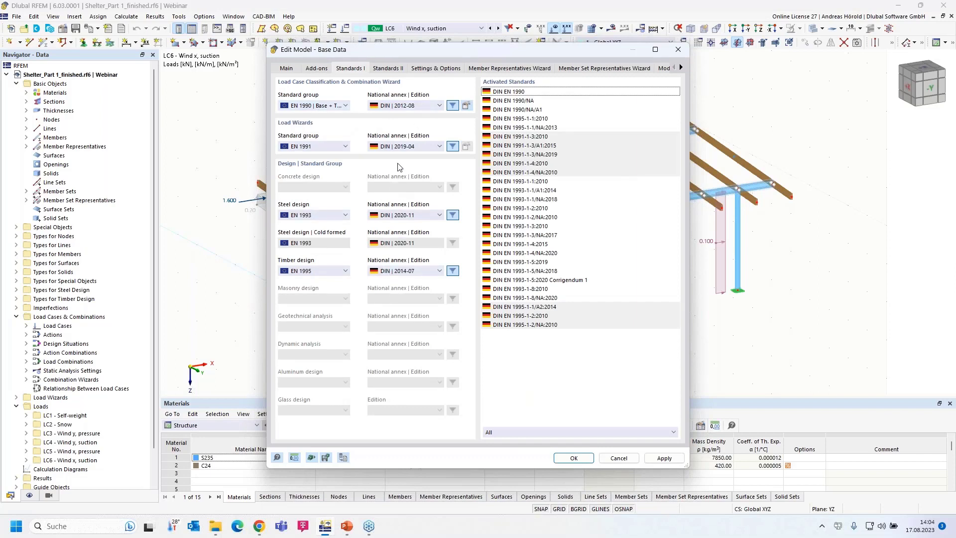
click(429, 69)
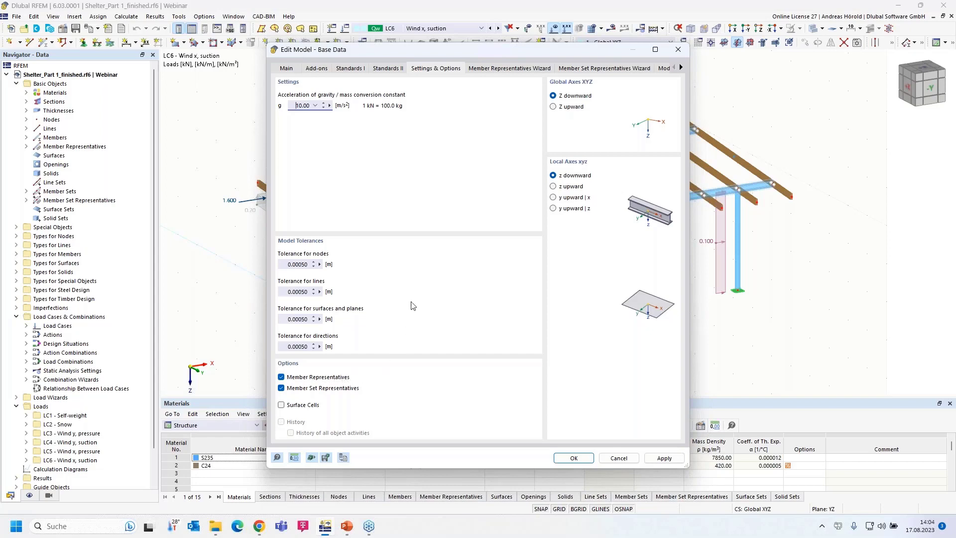
click(502, 69)
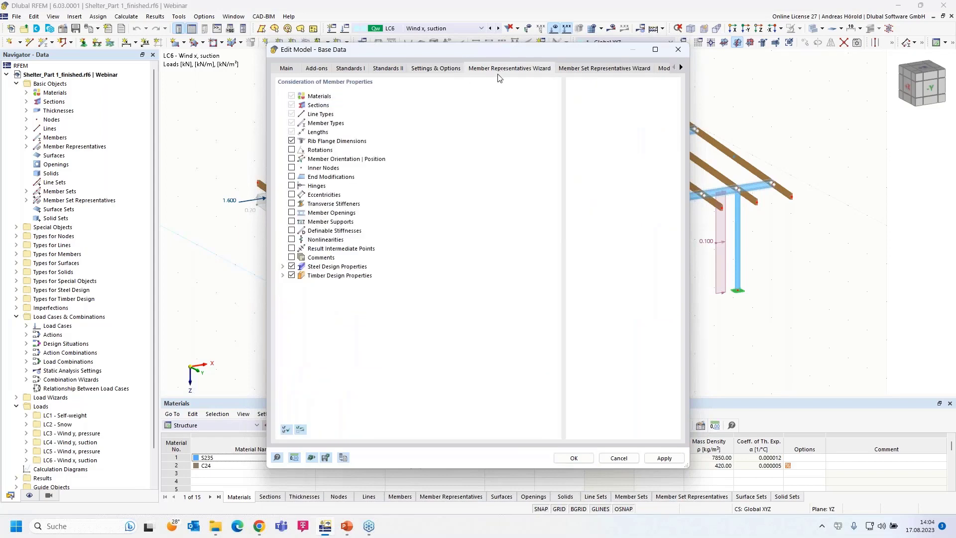
click(282, 266)
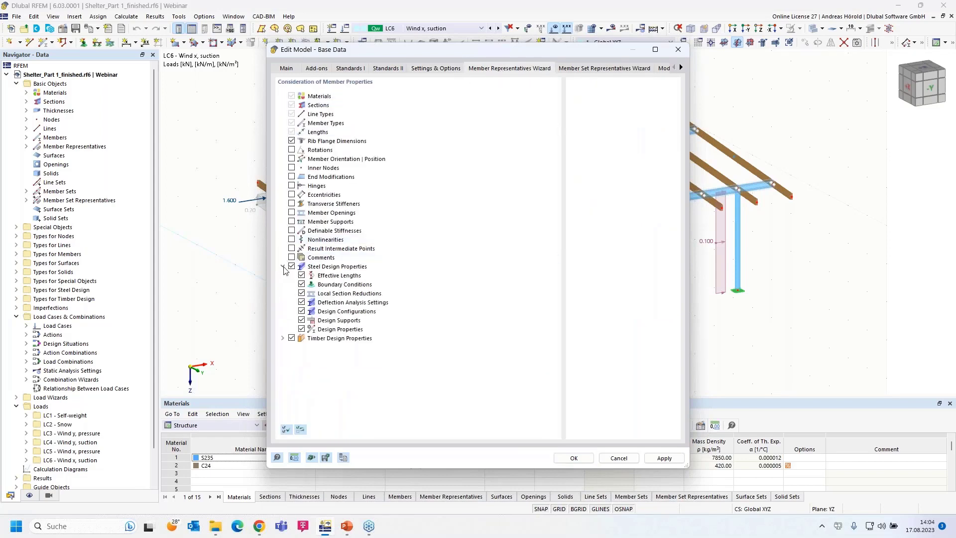
click(282, 338)
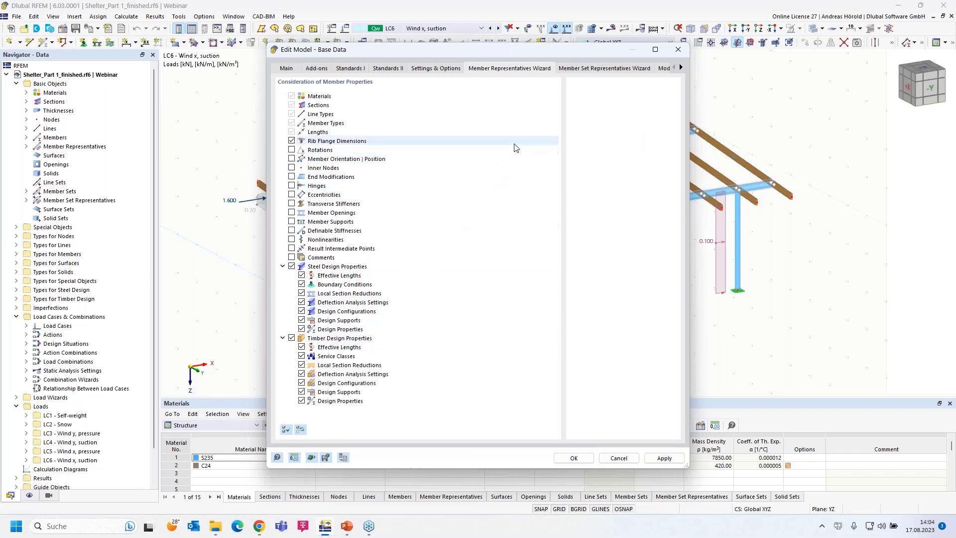
click(586, 70)
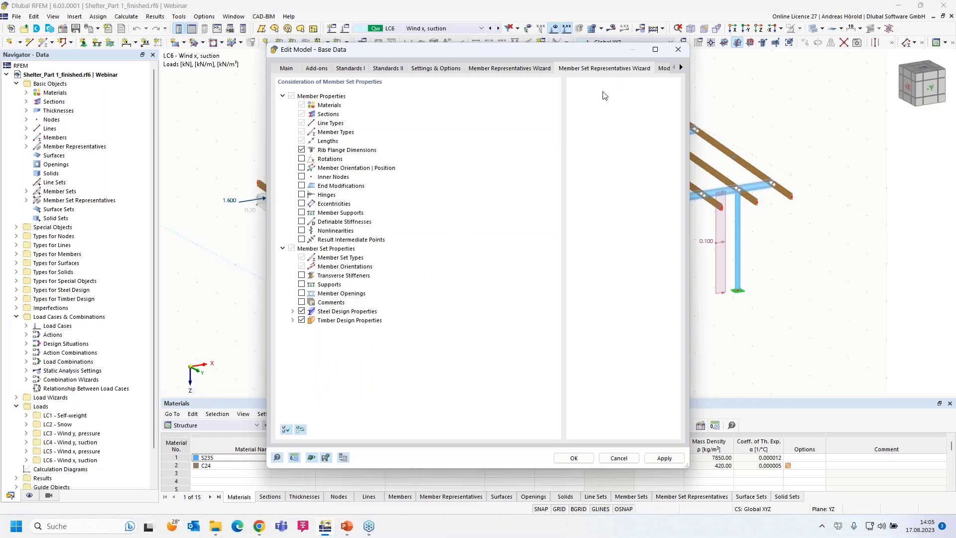
click(618, 458)
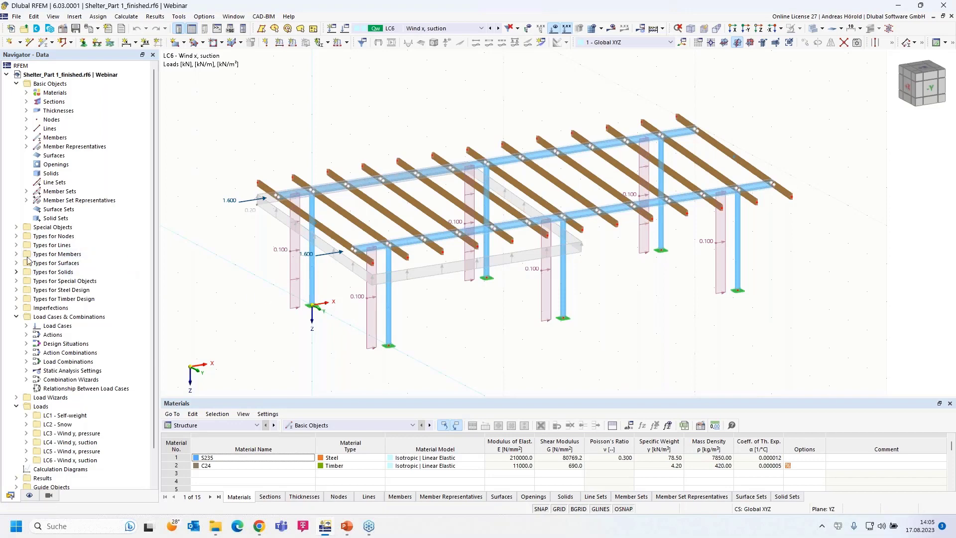
Step: Create a new imperfection case named "Imp. y" with the Local Imperfections type
click(16, 308)
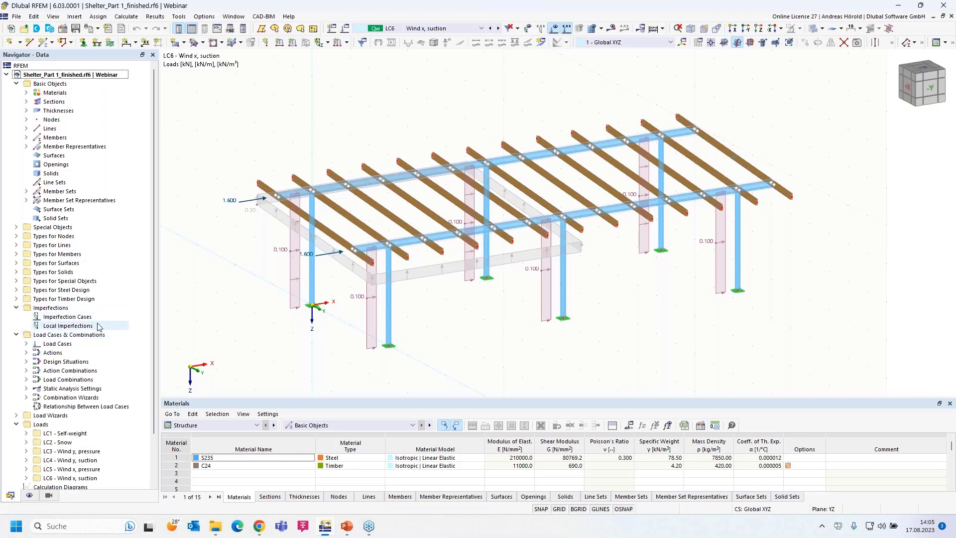
right_click(67, 320)
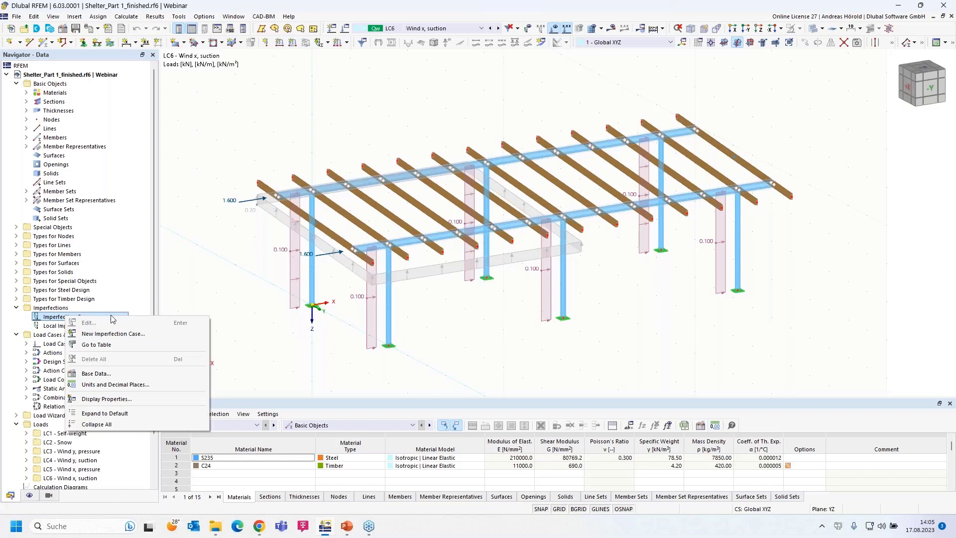
click(133, 335)
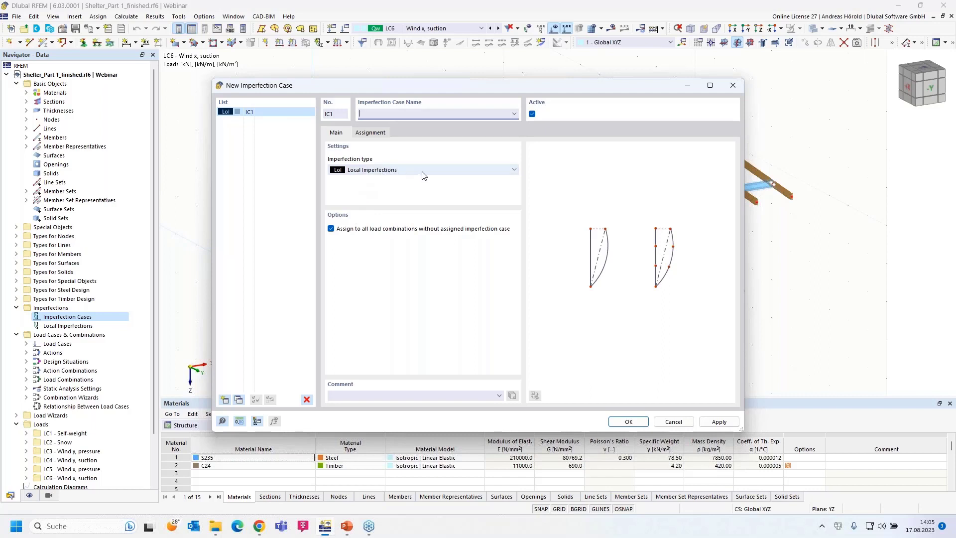
click(492, 170)
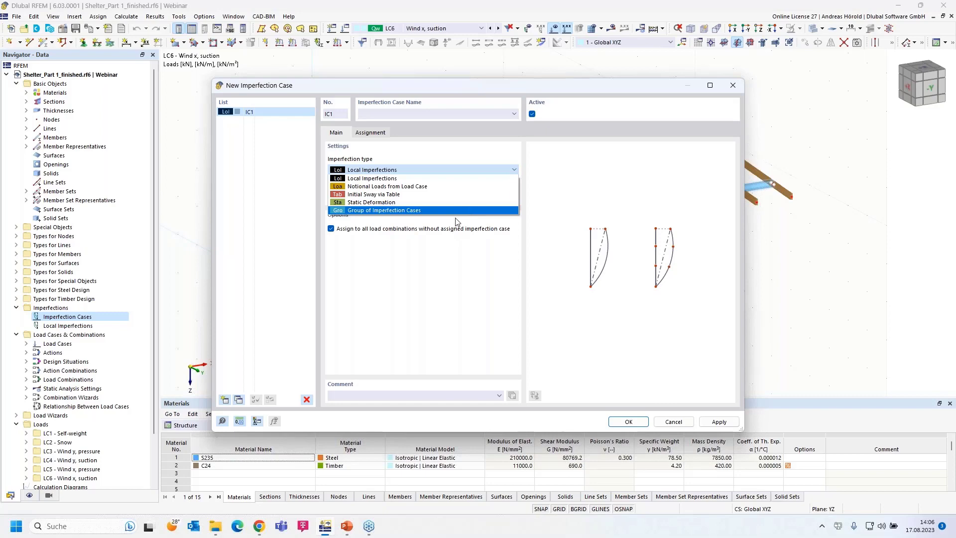
click(455, 226)
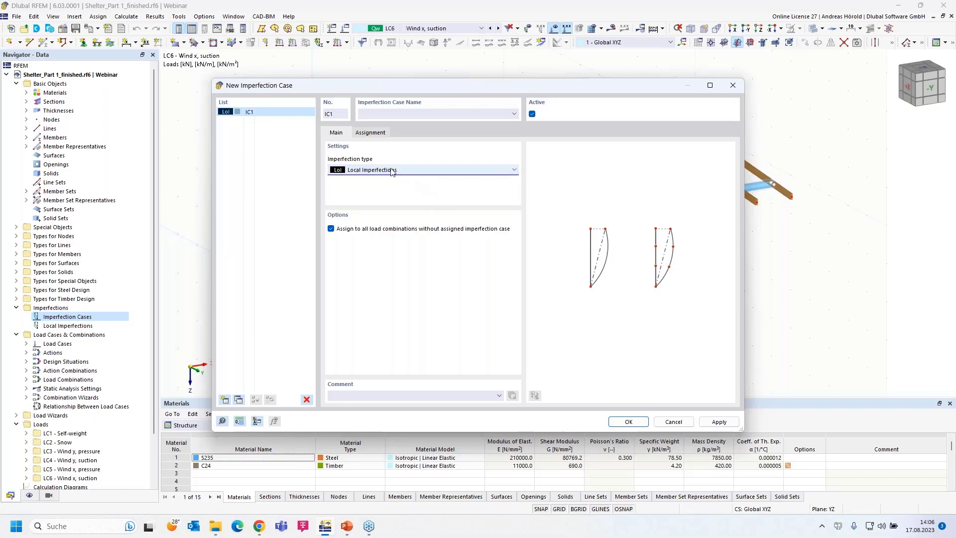
click(375, 113)
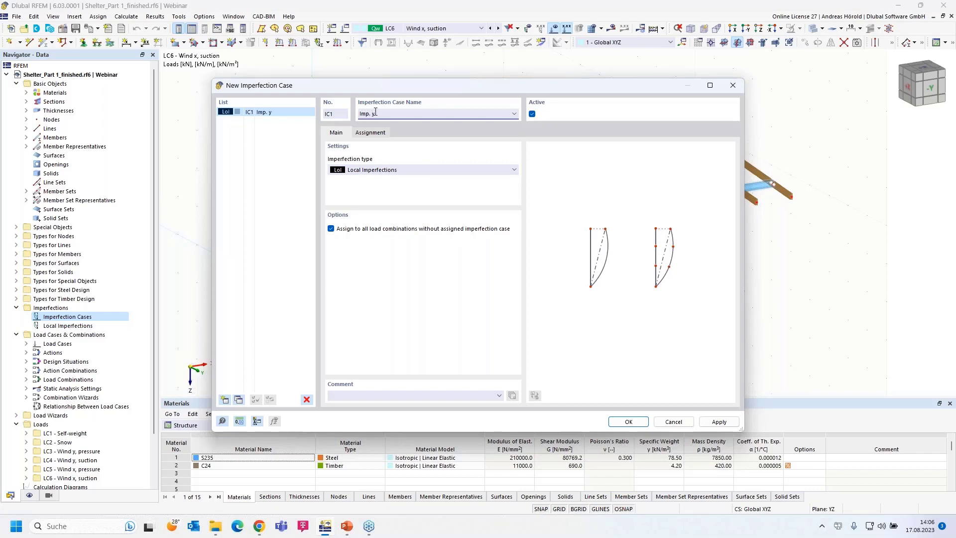
Step: Assign the load cases LC3 Wind y, pressure and LC4 Wind y, suction to imperfection case Imp. y
click(370, 132)
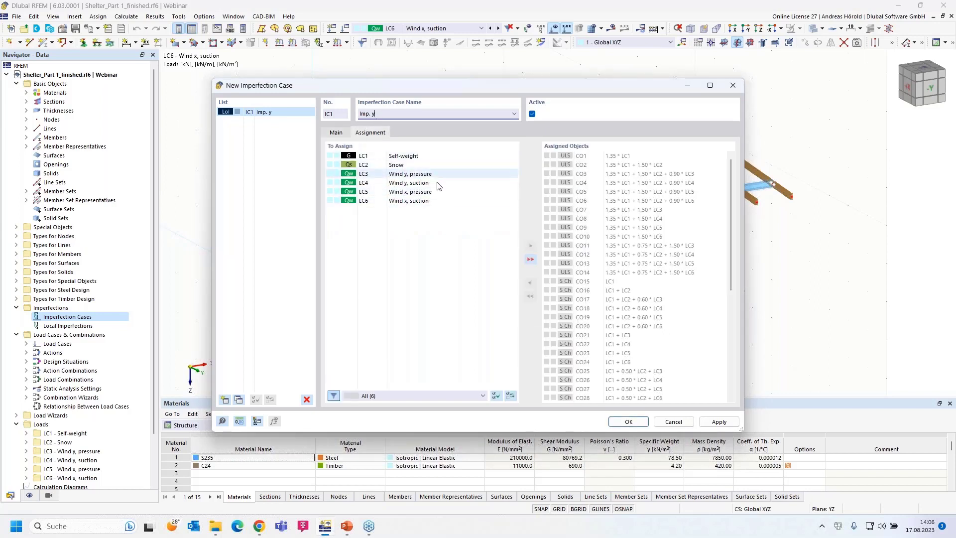
double_click(410, 174)
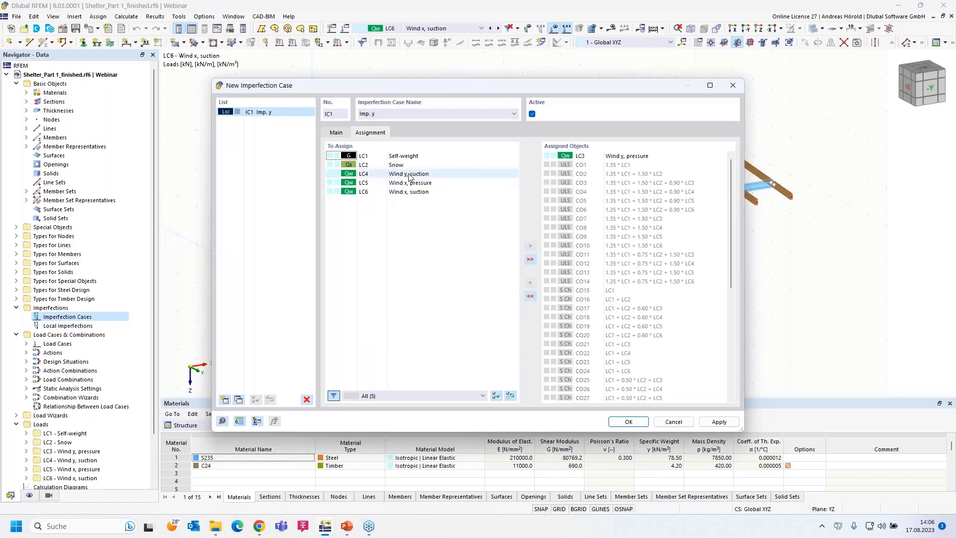
double_click(409, 174)
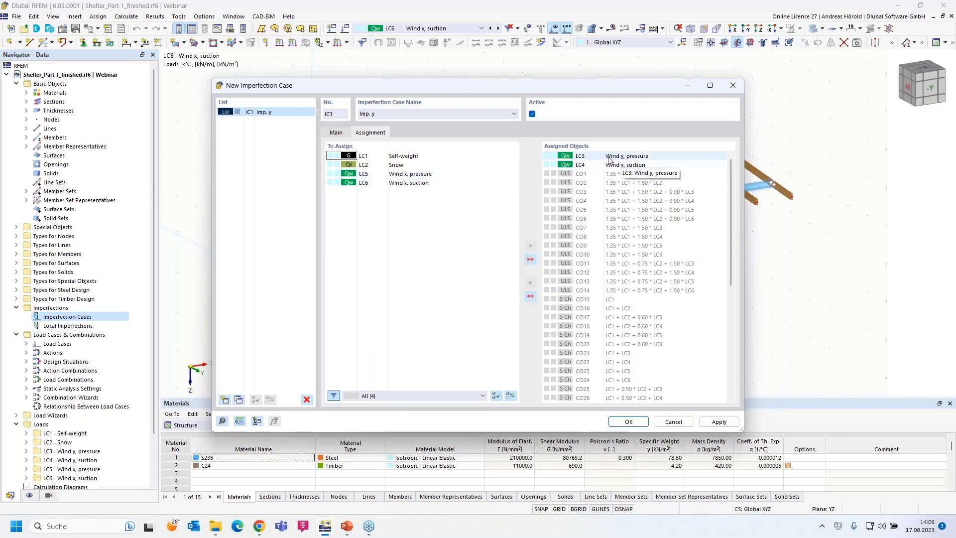
Step: Add a second imperfection case named "Imp. x" and assign LC5 Wind x, pressure and LC6 Wind x, suction to it
click(225, 400)
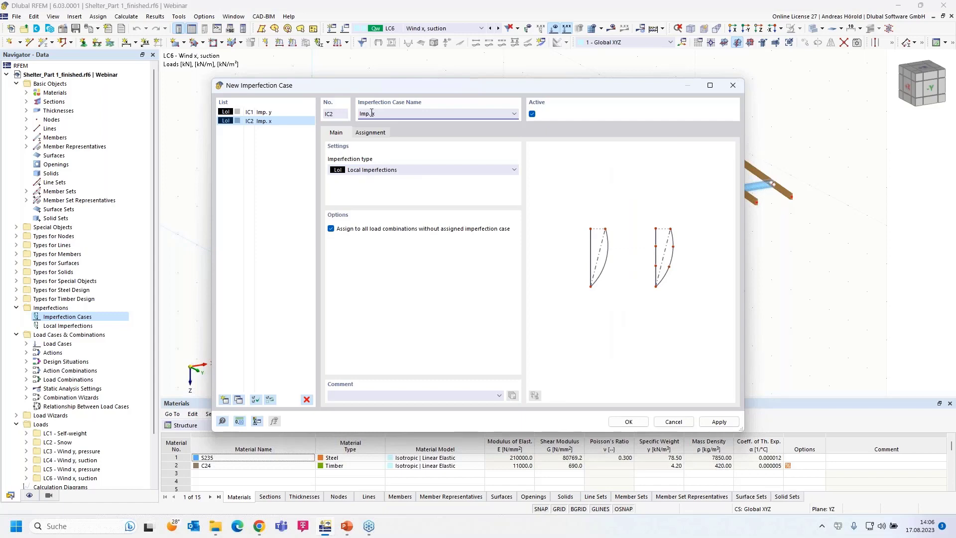
click(371, 133)
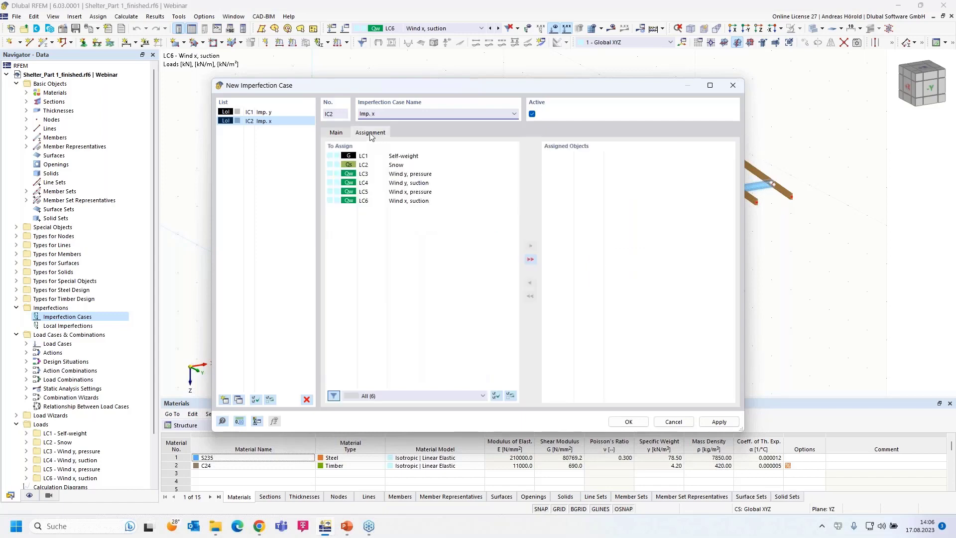
double_click(413, 195)
double_click(412, 193)
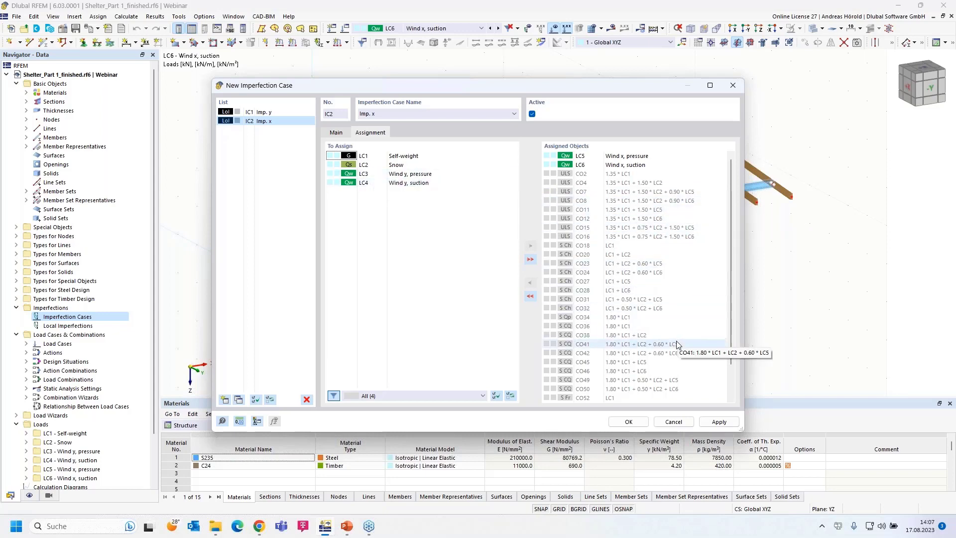
Step: Check the load combinations assigned to Imp. x and Imp. y, and accept both imperfection cases
scroll(676, 343, down, 2)
scroll(675, 343, up, 2)
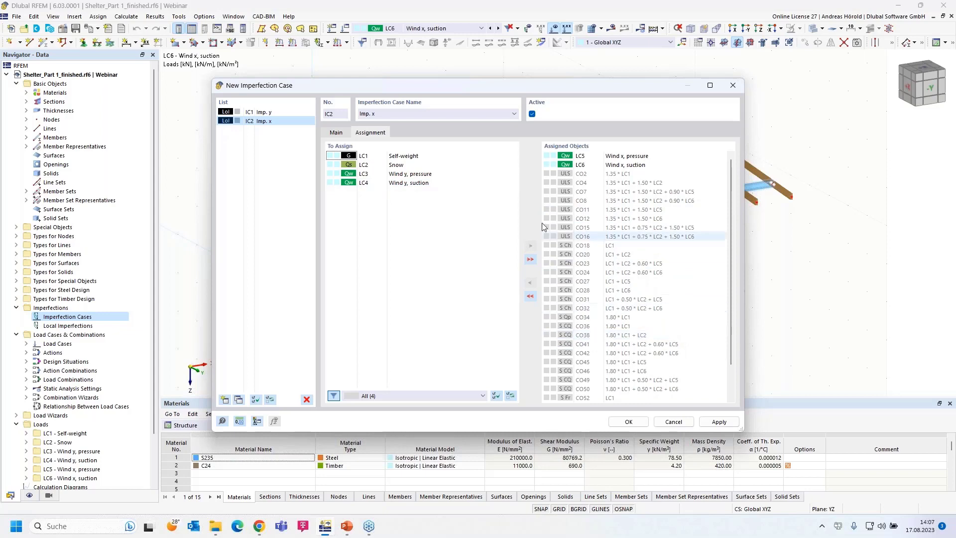
click(265, 113)
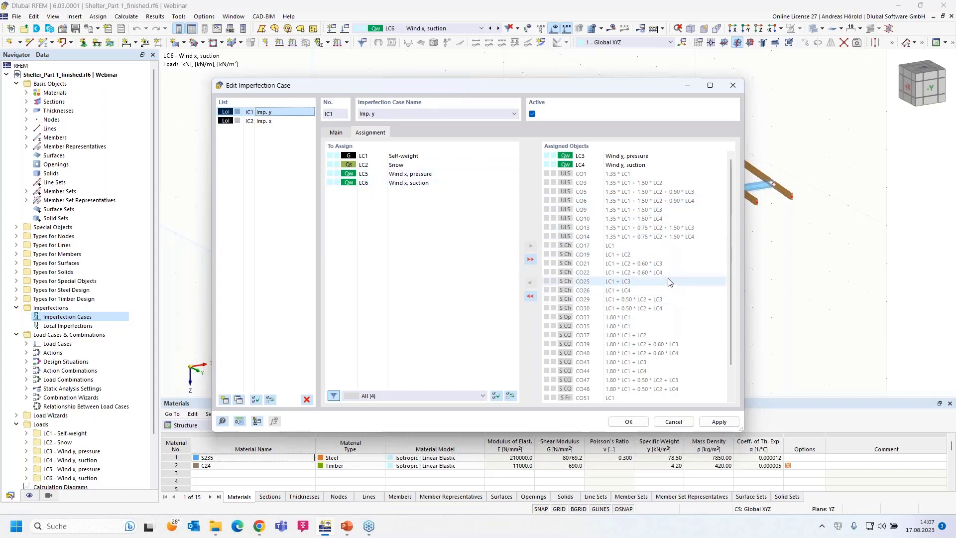
scroll(668, 282, down, 1)
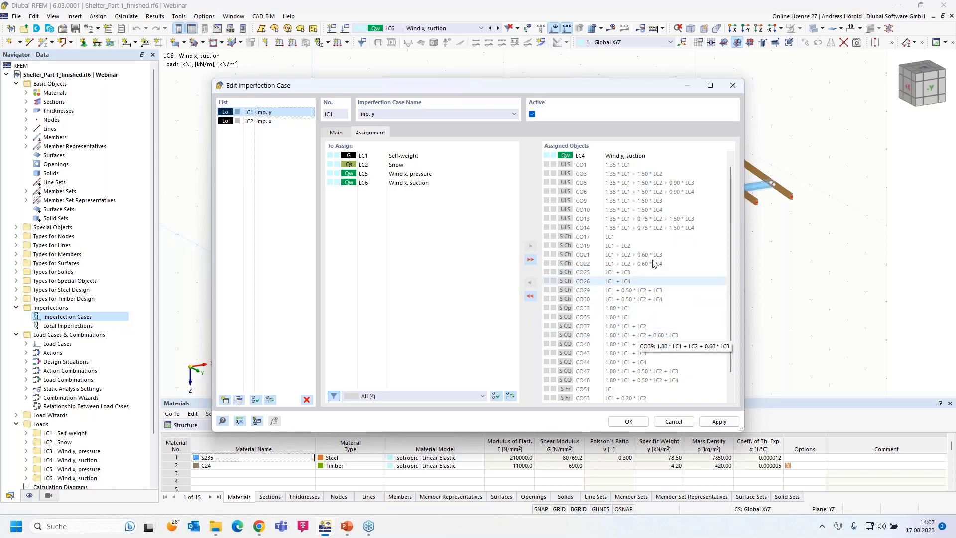
click(628, 422)
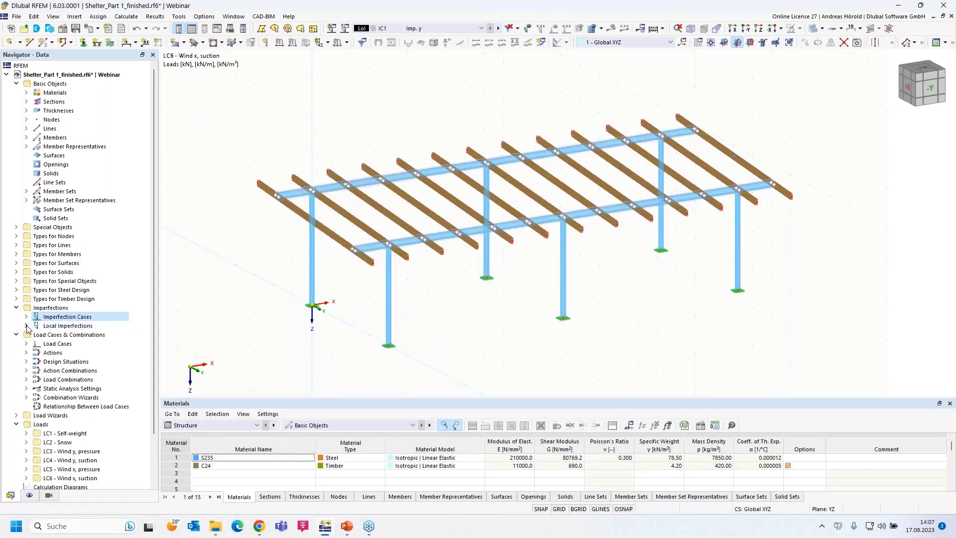
Step: Start a new member imperfection in the imperfection case IC1 - Imp. y
click(26, 327)
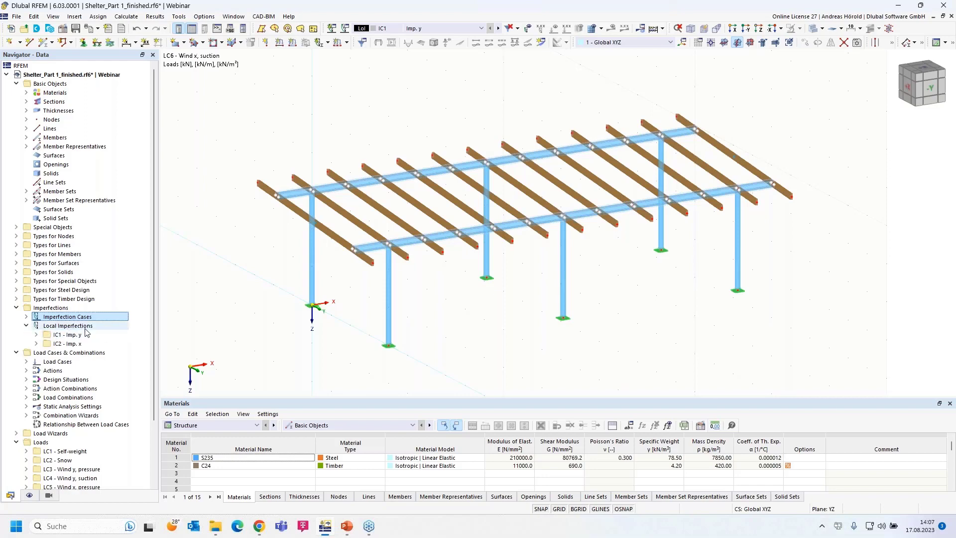
click(37, 334)
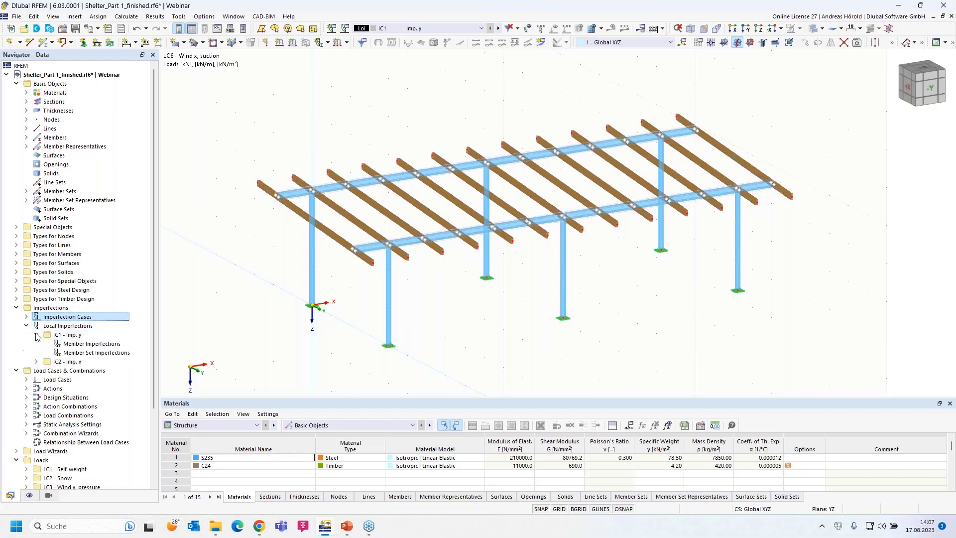
right_click(83, 347)
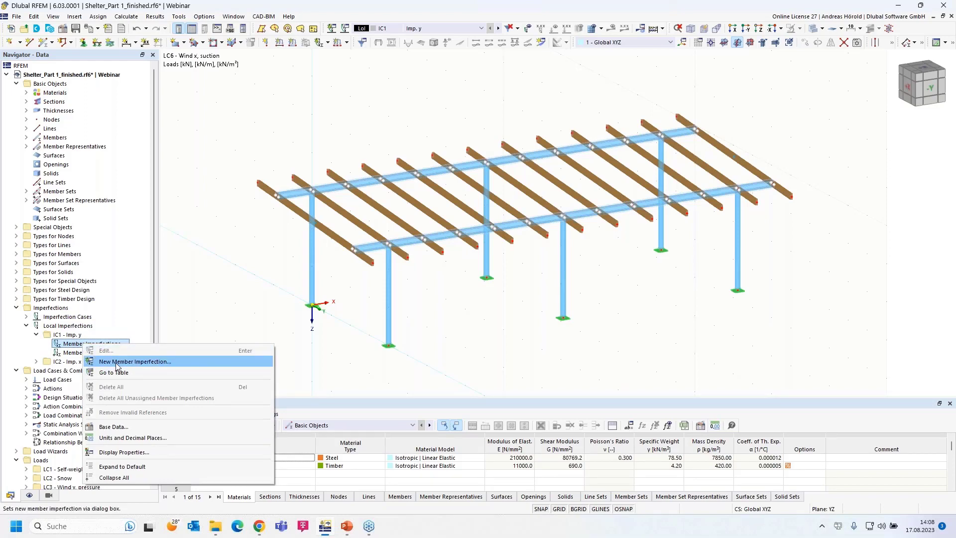
click(204, 289)
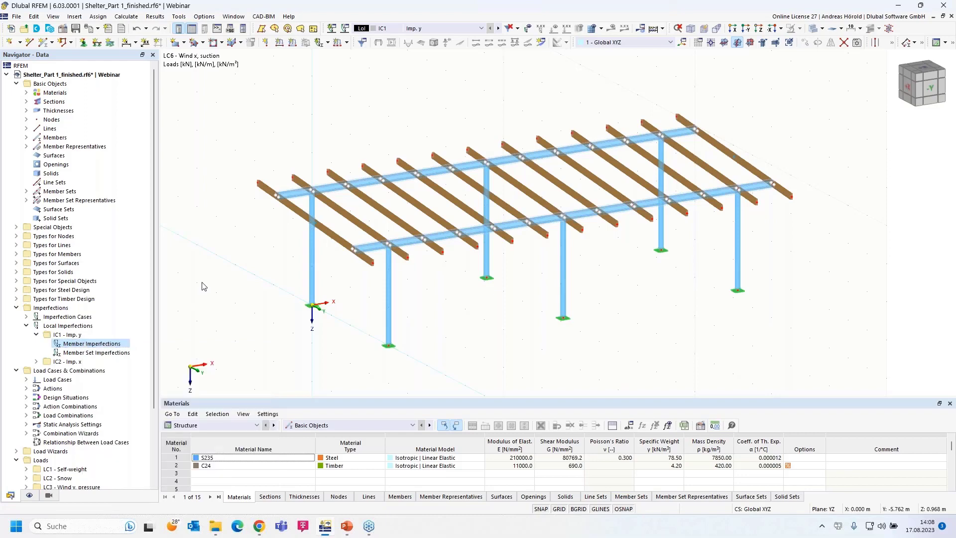
click(328, 43)
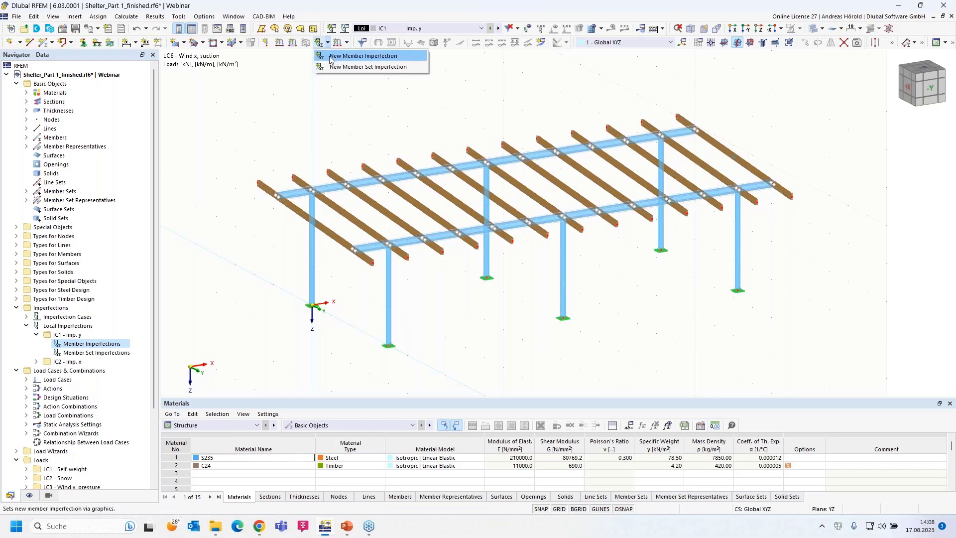
click(332, 57)
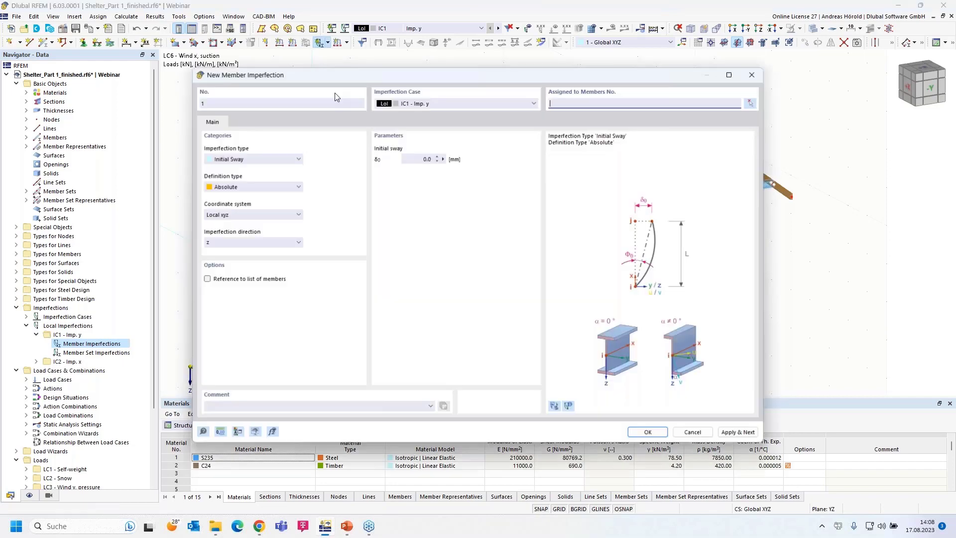
click(455, 104)
click(456, 103)
click(455, 104)
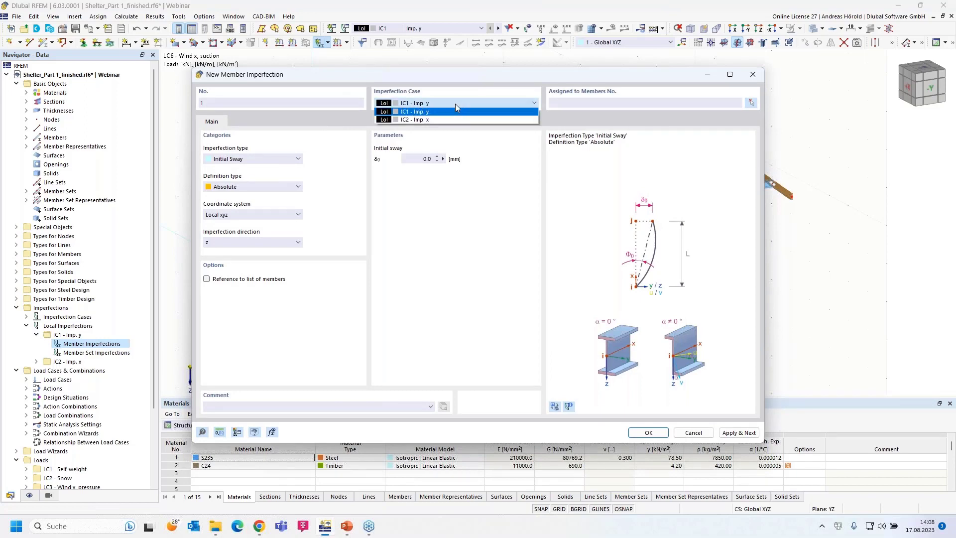
click(455, 103)
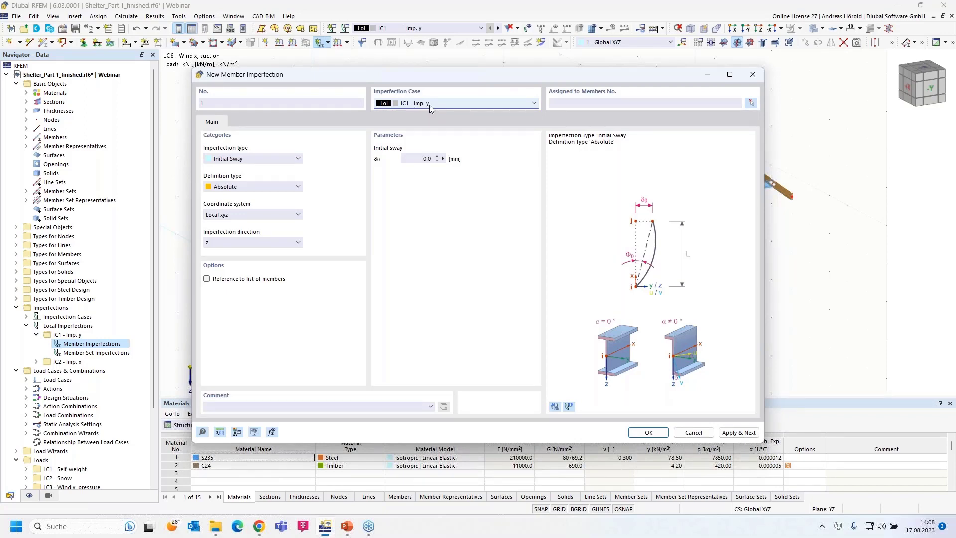
Step: Keep the imperfection type Initial Sway, set its definition type to EN 1993-1-1 and its imperfection direction to local y
click(255, 158)
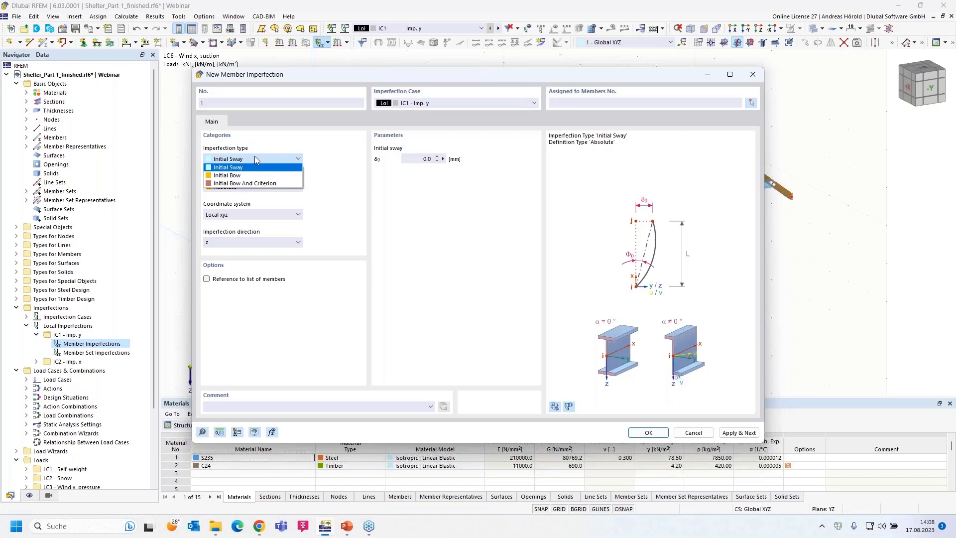
click(256, 159)
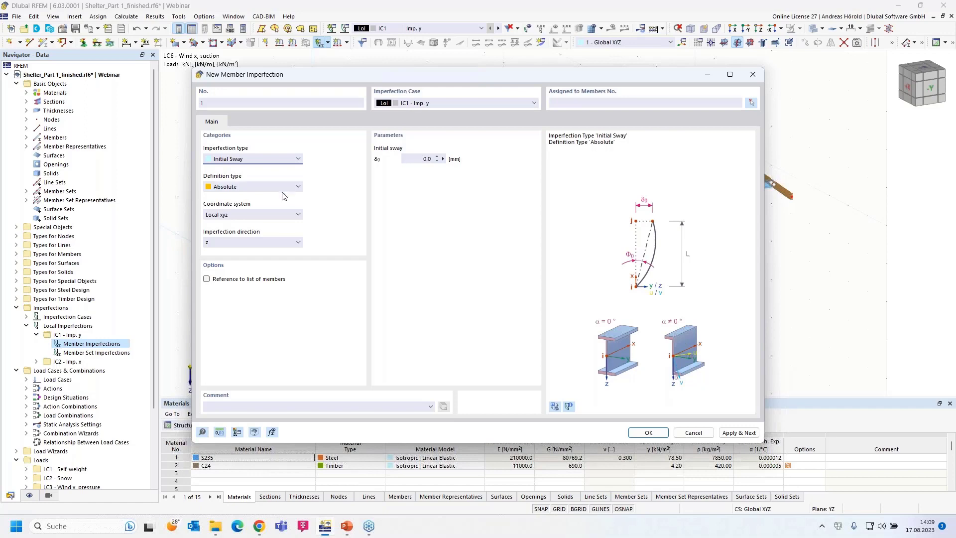
click(265, 187)
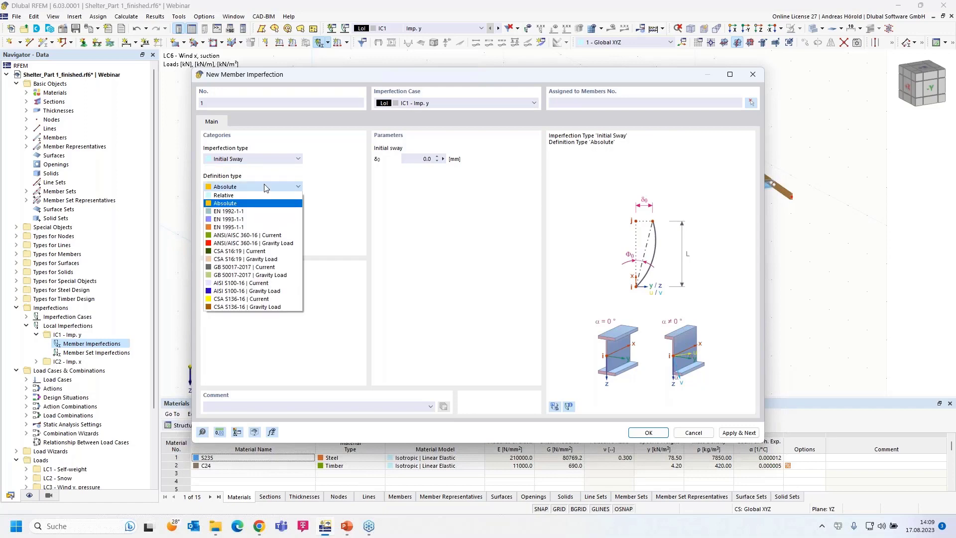
click(265, 220)
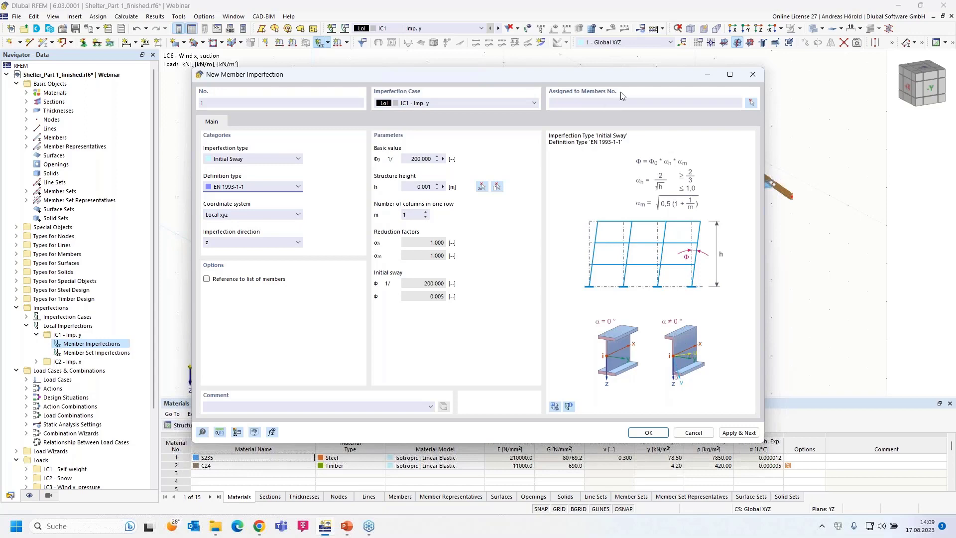
drag(626, 78, 505, 73)
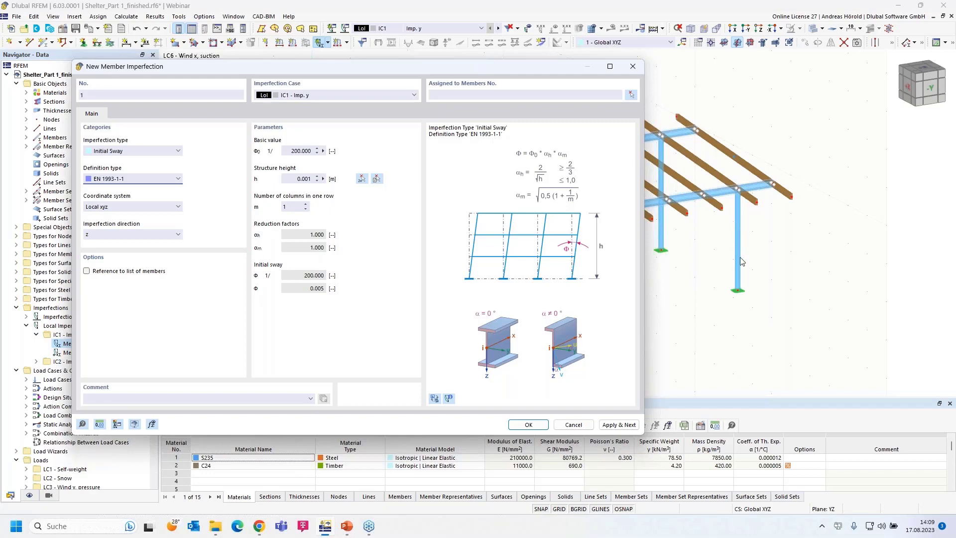
click(164, 236)
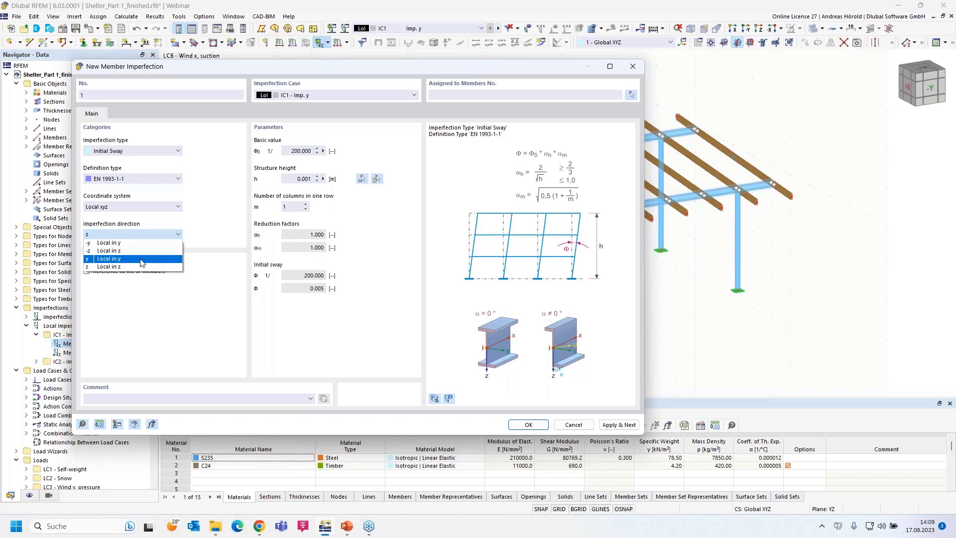
click(141, 260)
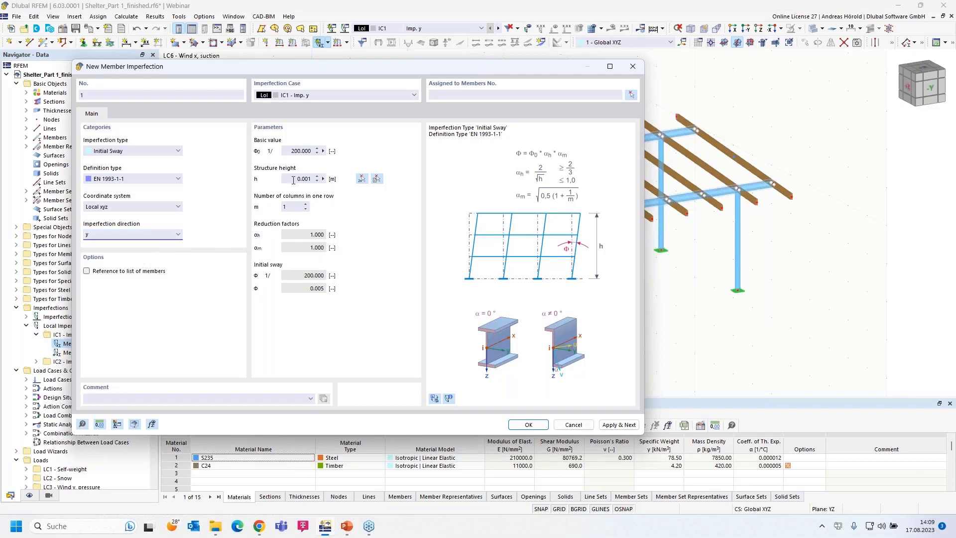
Step: Set the structure height to 3.000 m by measuring the column at the model origin from its base to its head
click(323, 179)
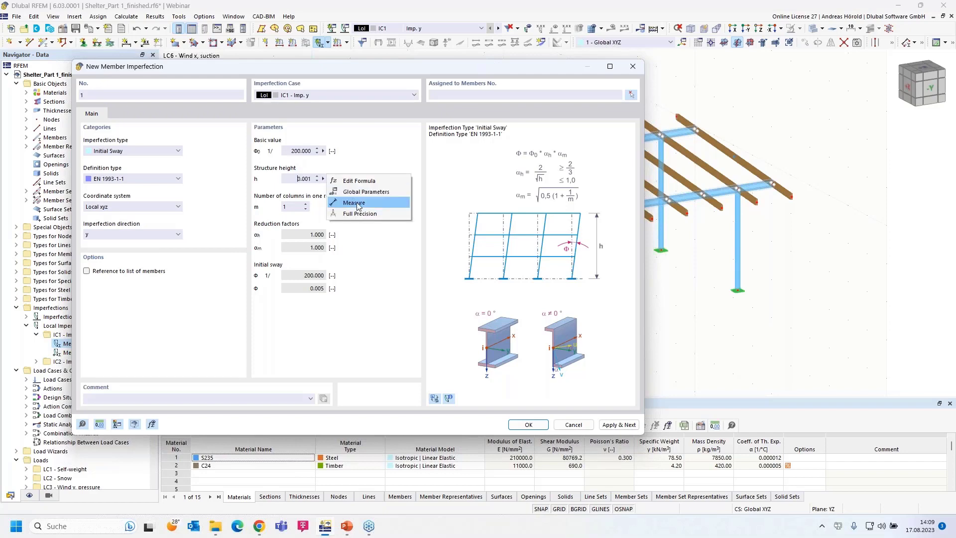
click(358, 204)
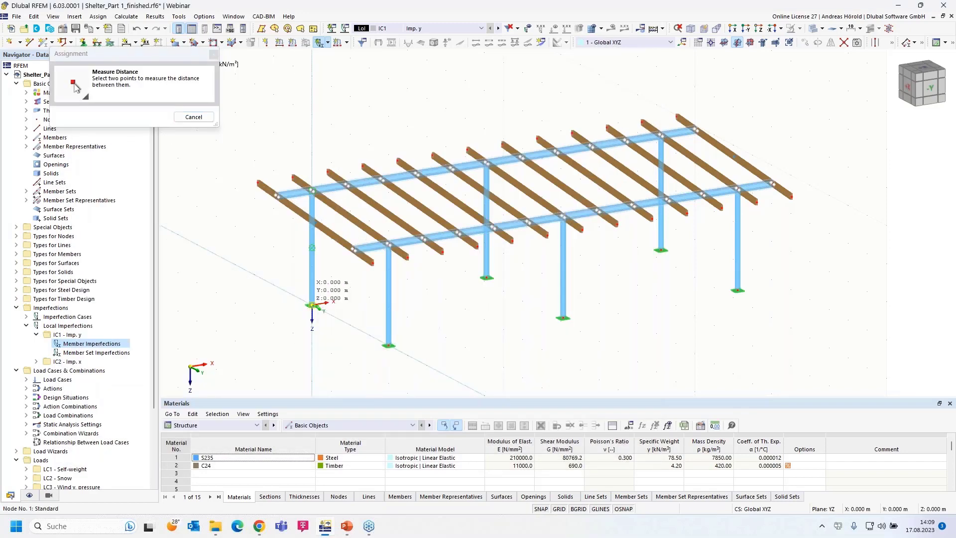
click(312, 305)
click(311, 191)
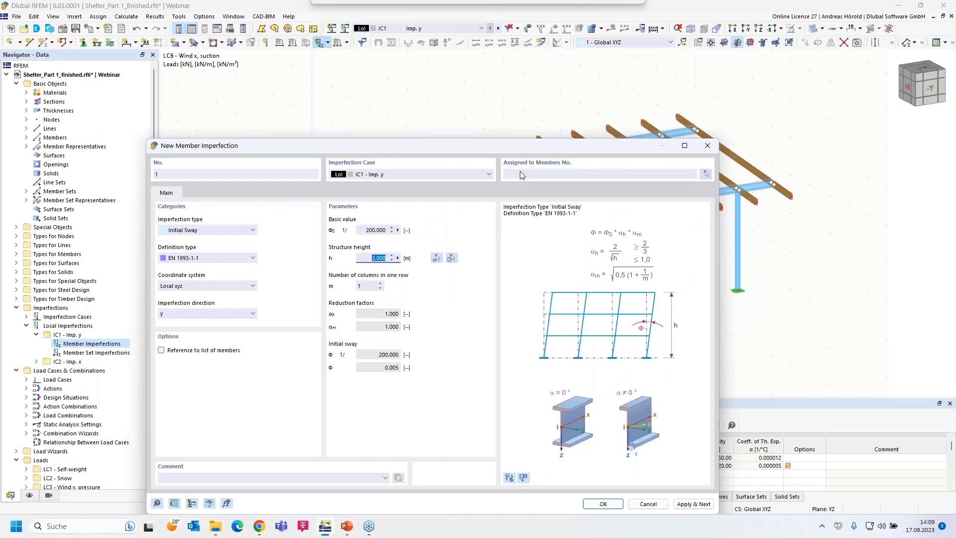
Step: Set the number of columns in one row to 2 and accept the member imperfection without assigning any members
drag(528, 146, 454, 283)
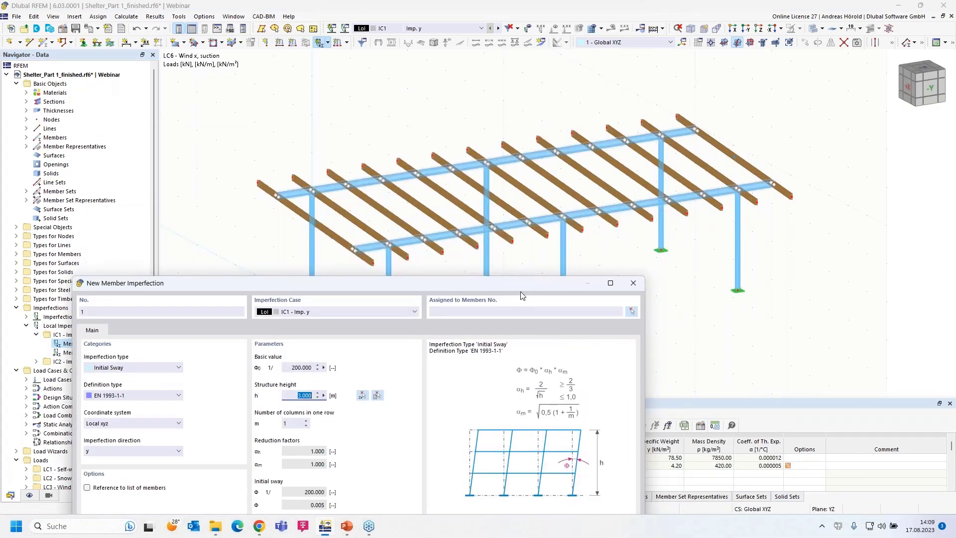
drag(505, 284, 533, 208)
drag(547, 174, 598, 37)
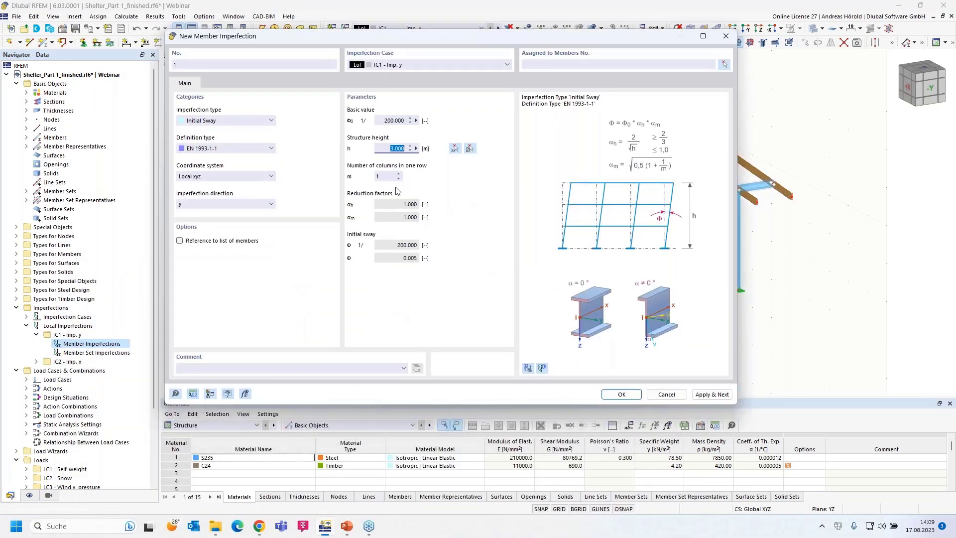
click(399, 174)
drag(544, 38, 381, 58)
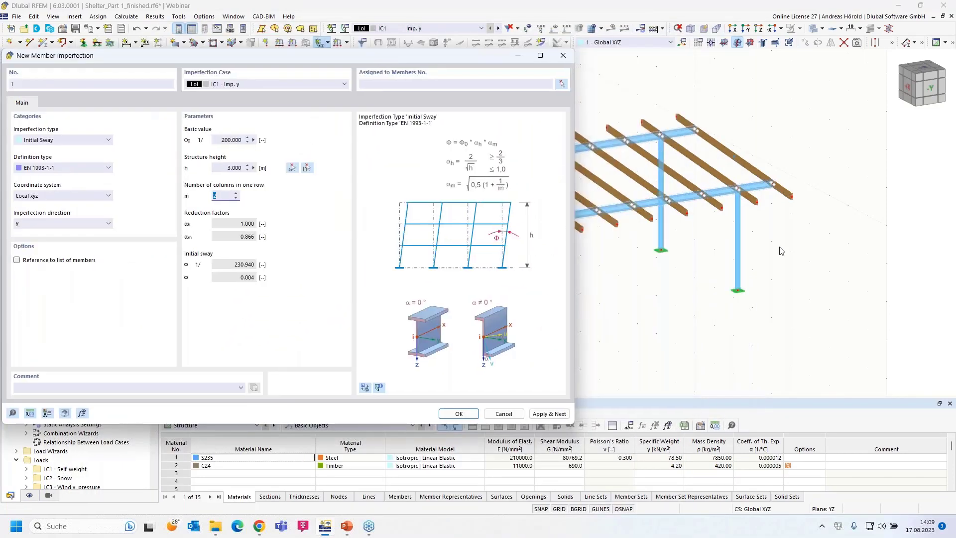
drag(355, 55, 578, 51)
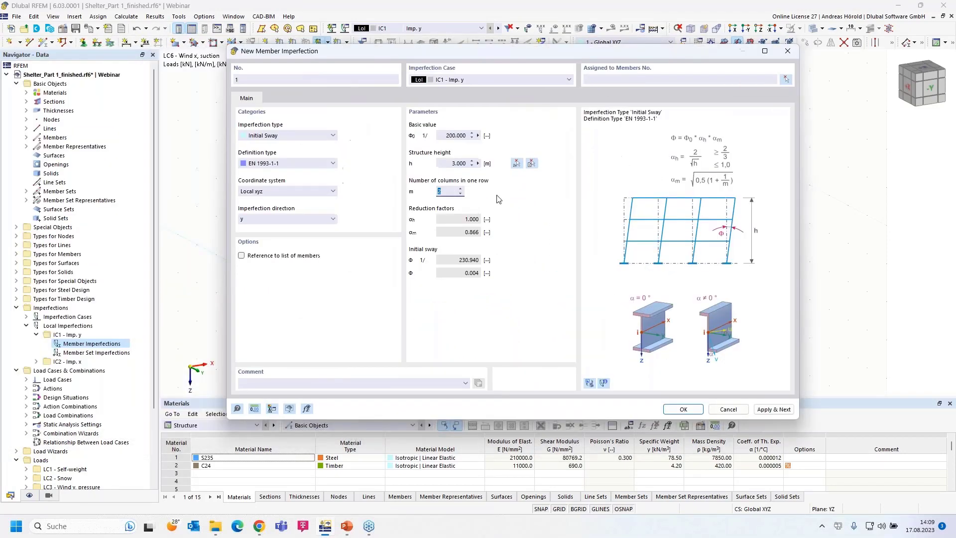
click(682, 409)
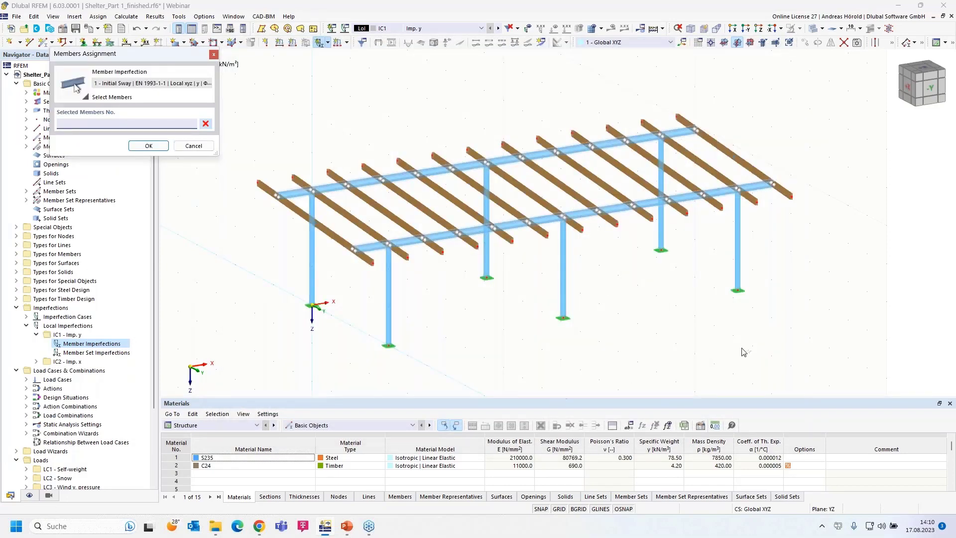
click(778, 326)
key(Escape)
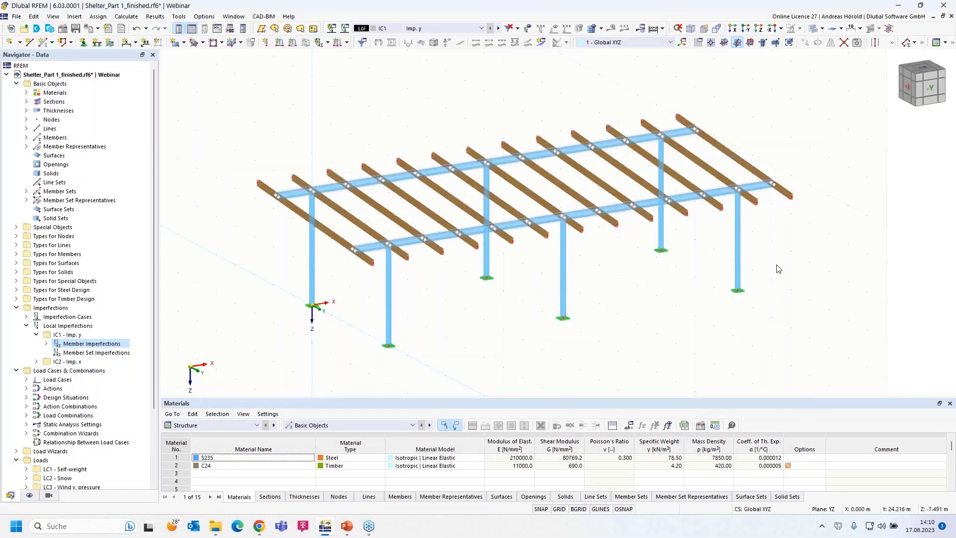
Step: Display the member axis systems x, y, z and examine the local axes of the columns
mouse_move(777, 269)
ctrl+middle_down()
mouse_move(773, 254)
mouse_move(772, 268)
ctrl+middle_up()
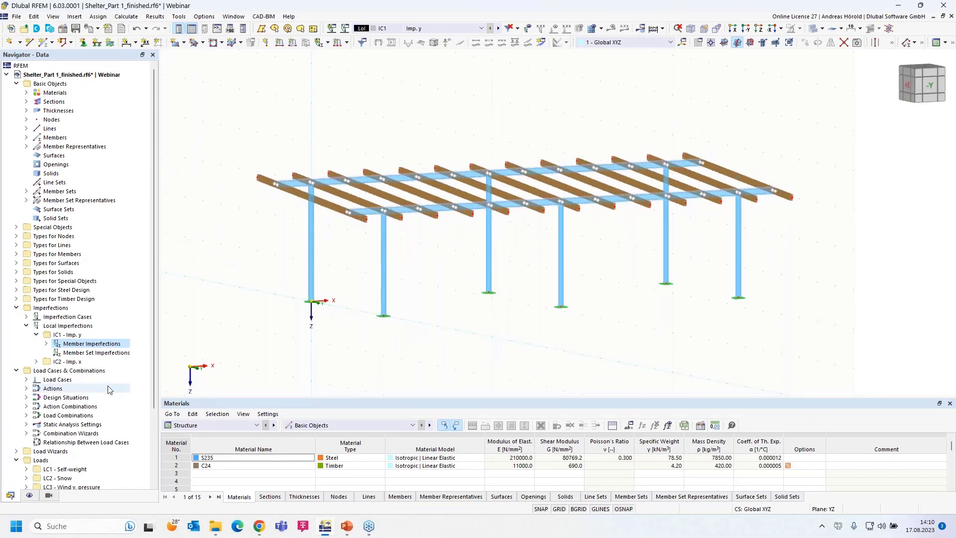
click(46, 344)
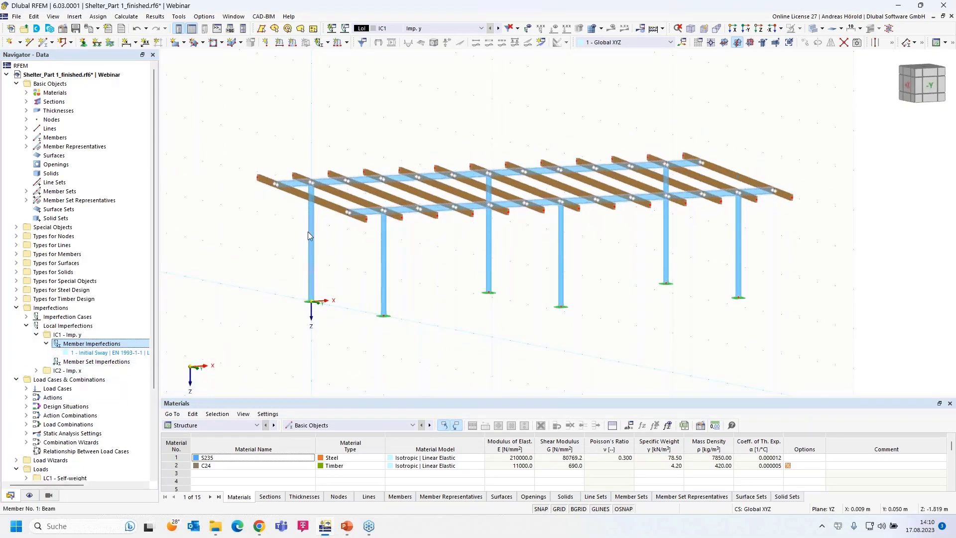
click(30, 495)
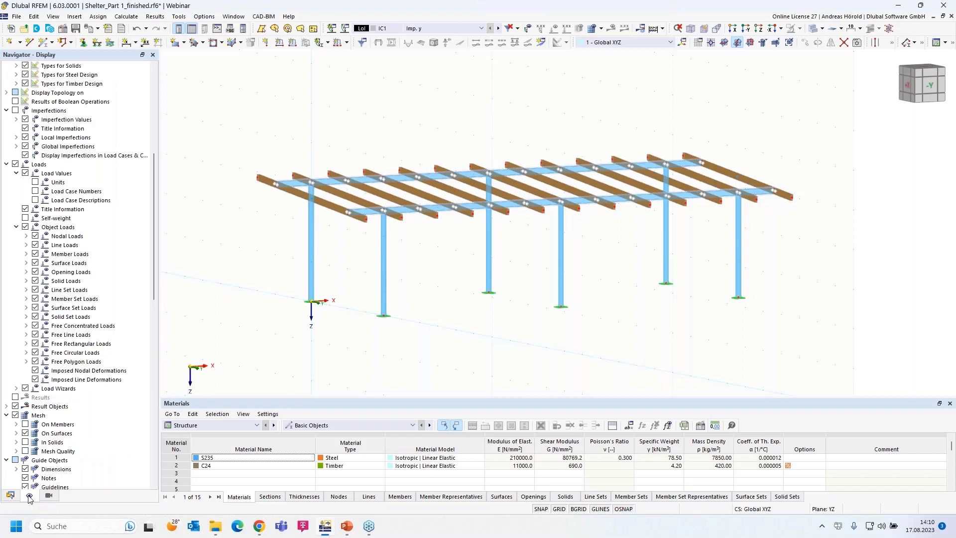
scroll(55, 306, up, 8)
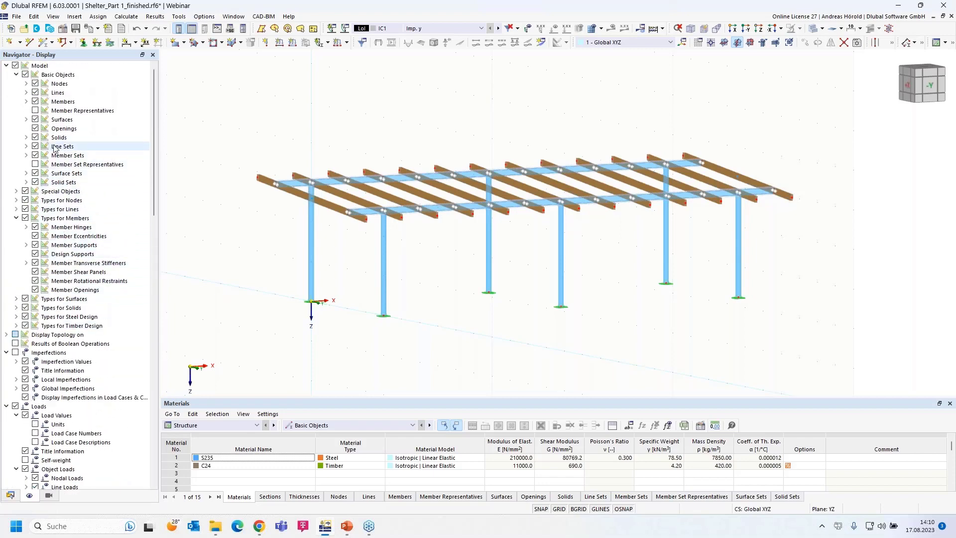
click(25, 102)
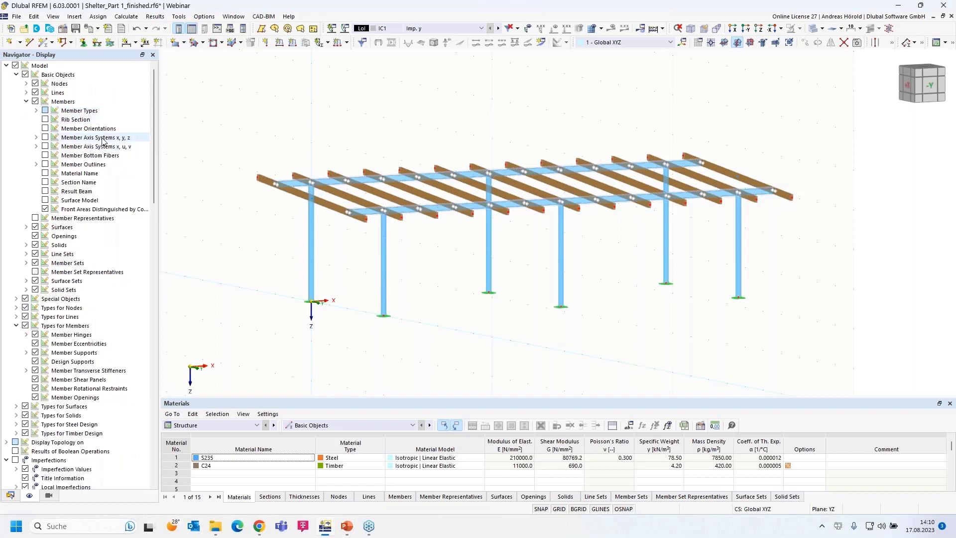
click(45, 138)
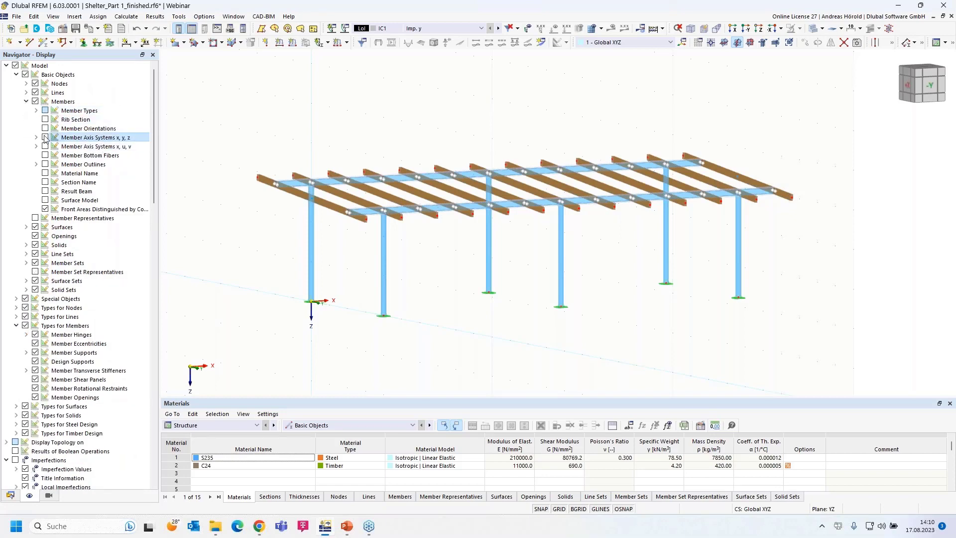
scroll(592, 288, up, 1)
scroll(592, 289, up, 2)
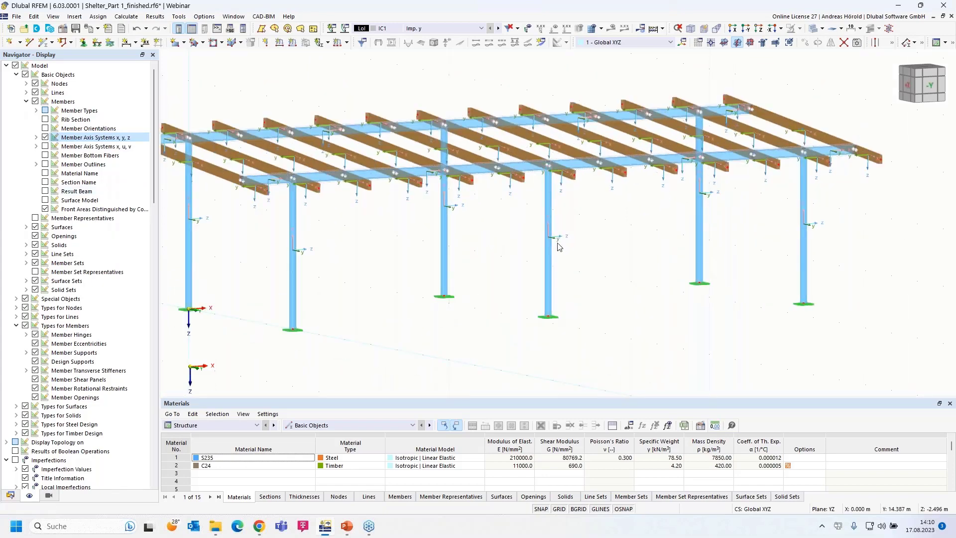
middle_drag(342, 301, 383, 284)
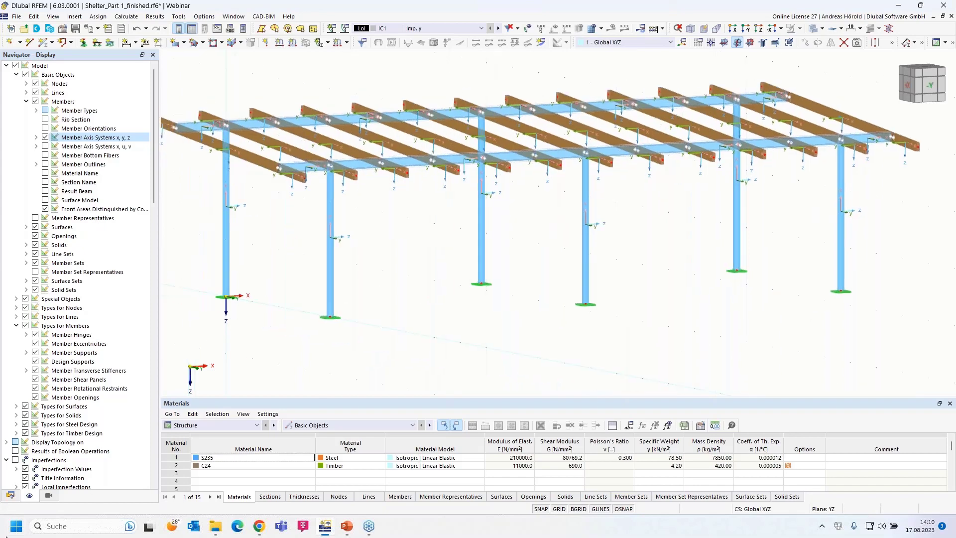
Step: Assign the existing EN 1993-1-1 initial sway imperfection of case IC1 to all six columns, members 1, 2, 5, 8, 9 and 12
click(10, 495)
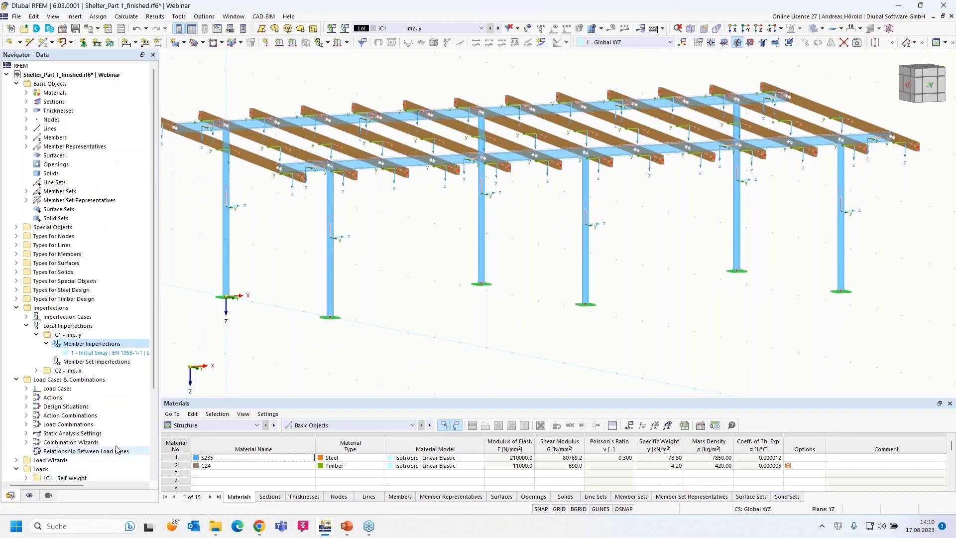
double_click(103, 353)
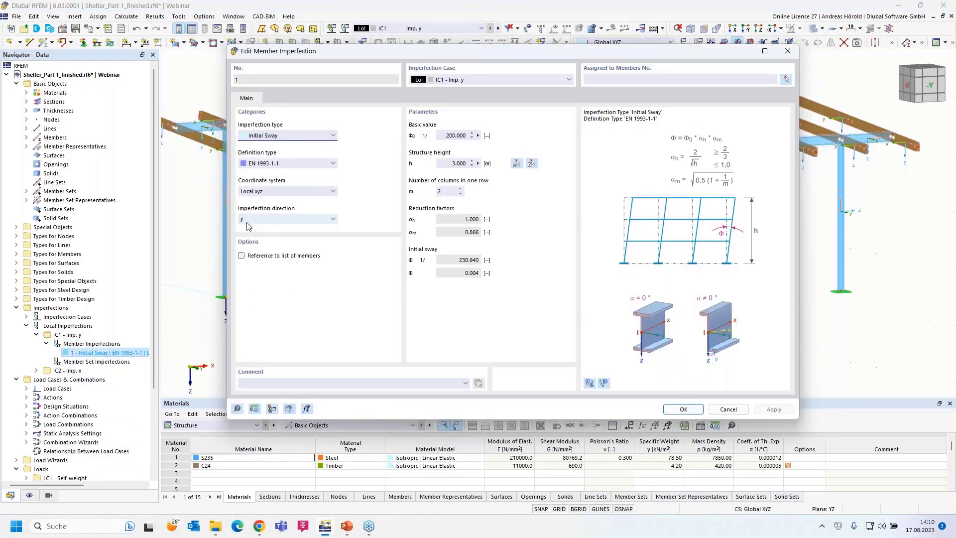
drag(493, 61, 391, 77)
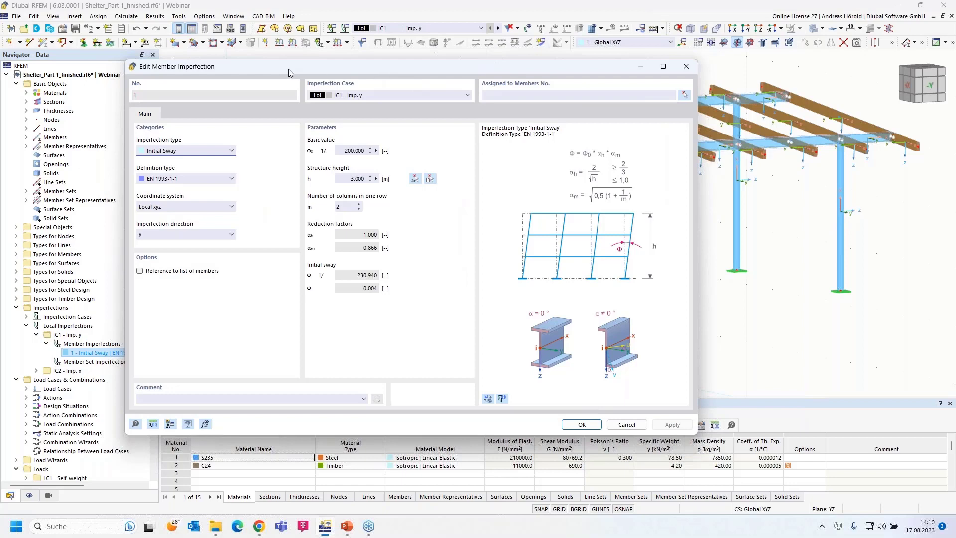
drag(308, 68, 511, 69)
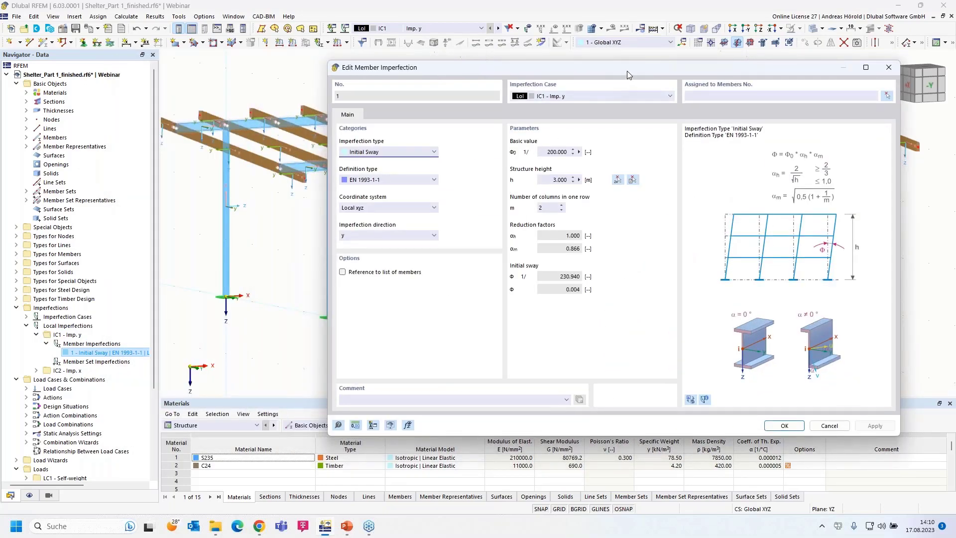
drag(625, 70, 427, 59)
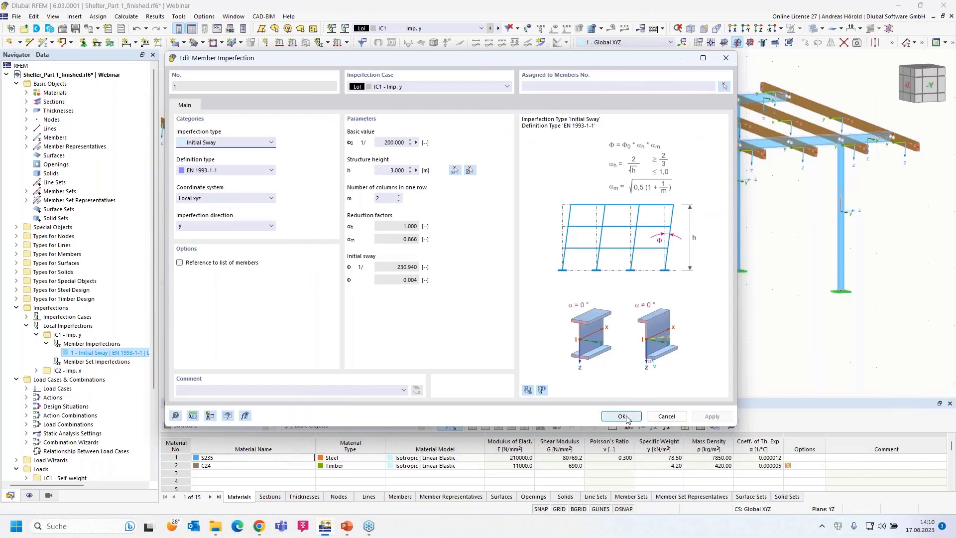
click(725, 87)
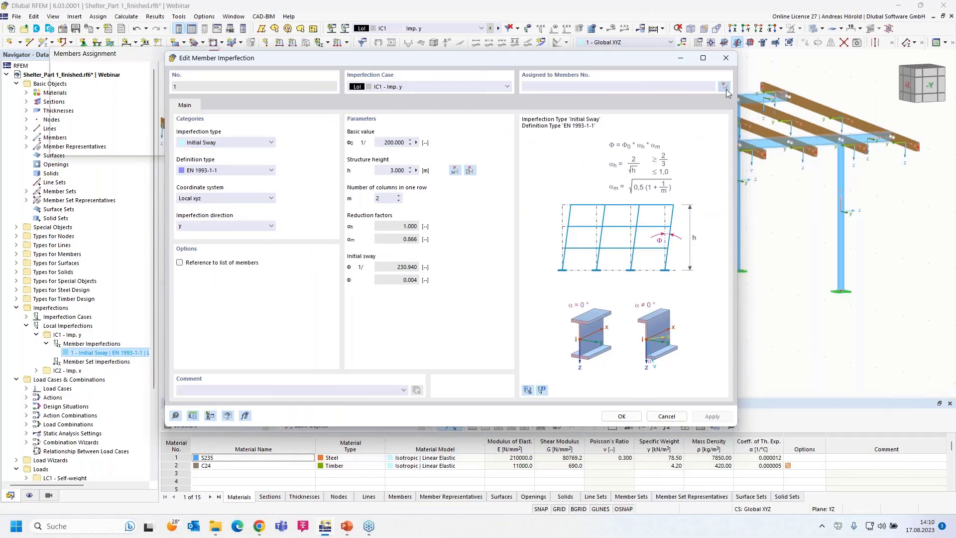
drag(883, 219, 204, 389)
click(149, 145)
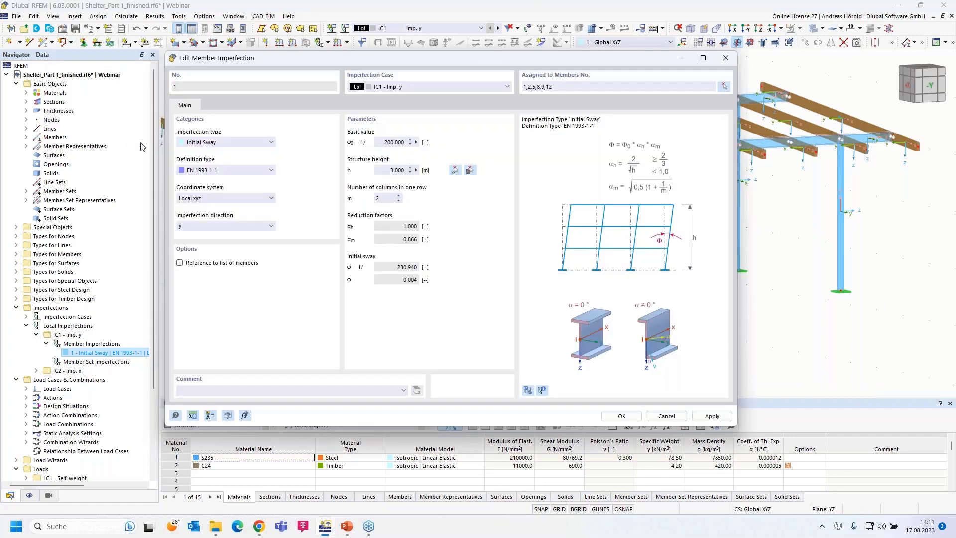
click(620, 416)
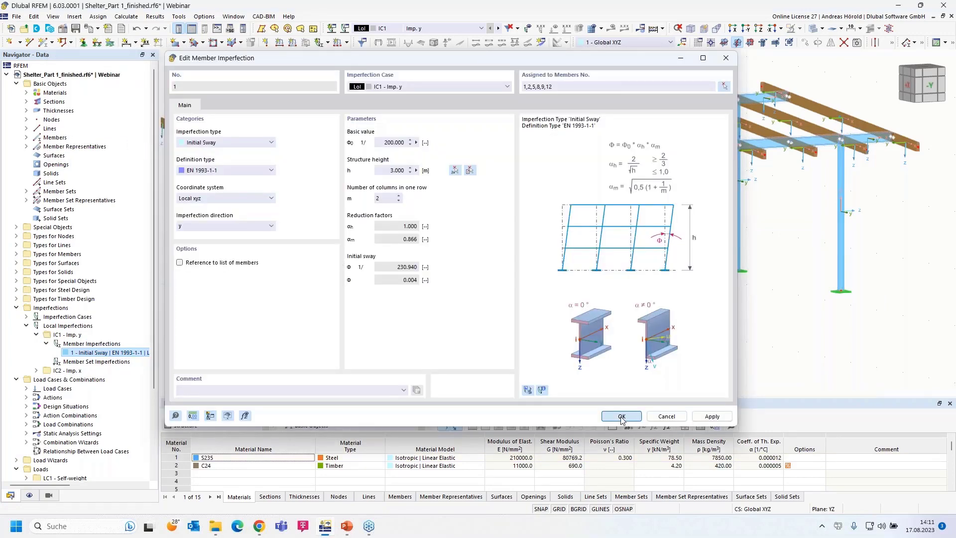
Step: Display the imperfections of case IC1 on the model and examine the sway direction of the columns
click(529, 30)
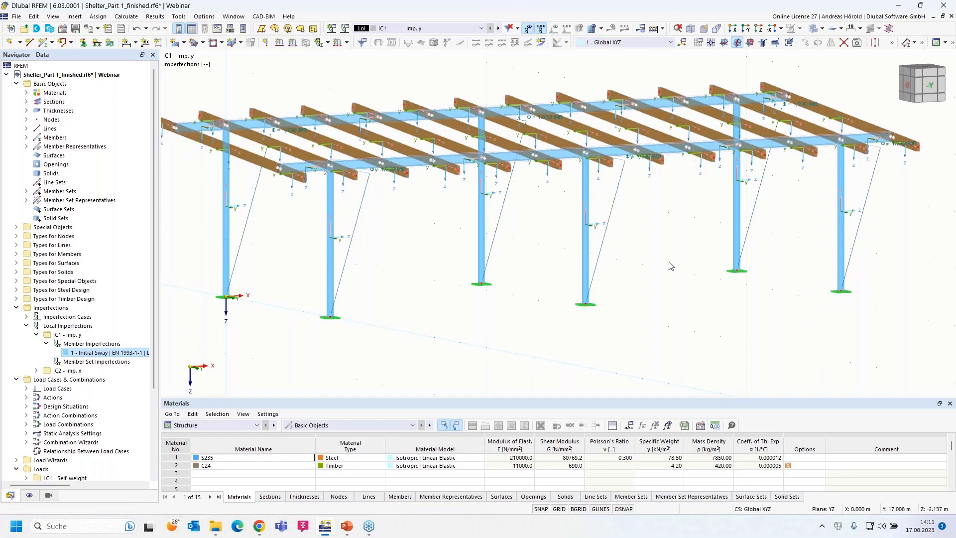
mouse_move(671, 265)
ctrl+middle_down()
mouse_move(645, 307)
mouse_move(593, 356)
mouse_move(628, 339)
mouse_move(662, 299)
mouse_move(657, 275)
ctrl+middle_up()
scroll(657, 274, down, 1)
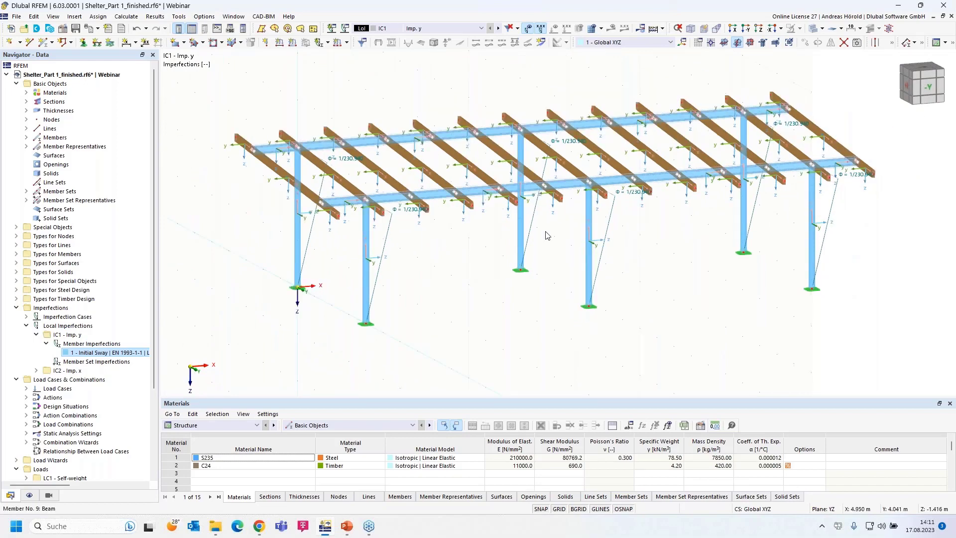
Step: Start a new member imperfection in case IC2 - Imp. x, keeping the type Initial Sway and setting the definition type to EN 1993-1-1
click(320, 44)
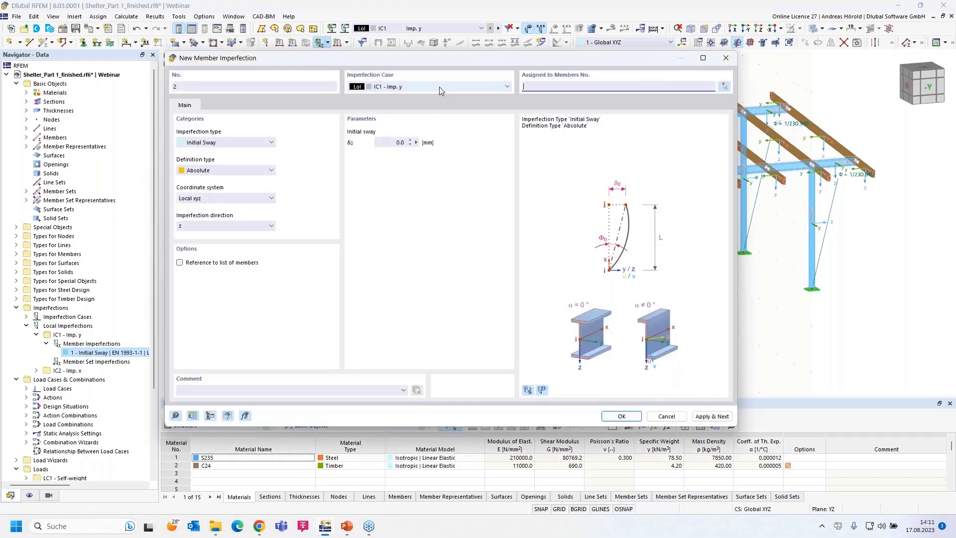
click(439, 86)
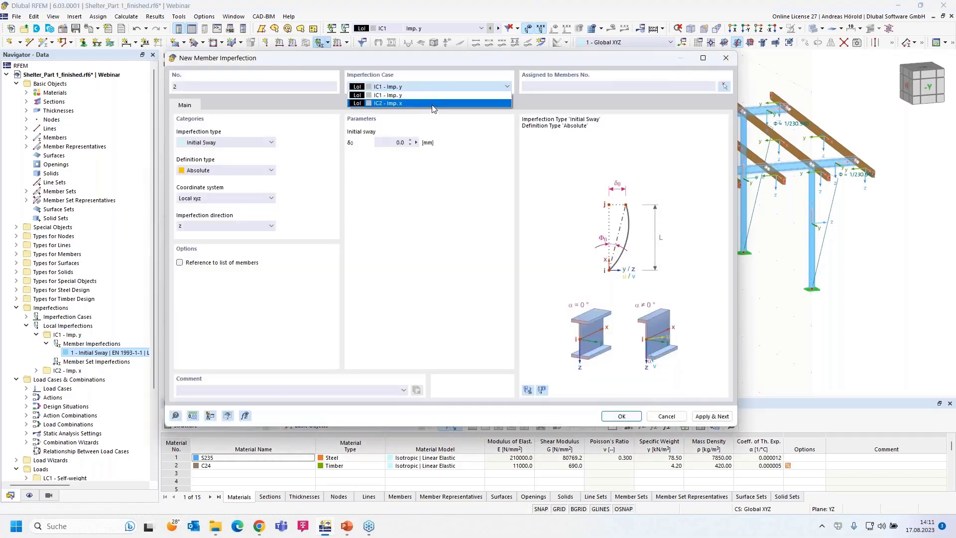
click(432, 103)
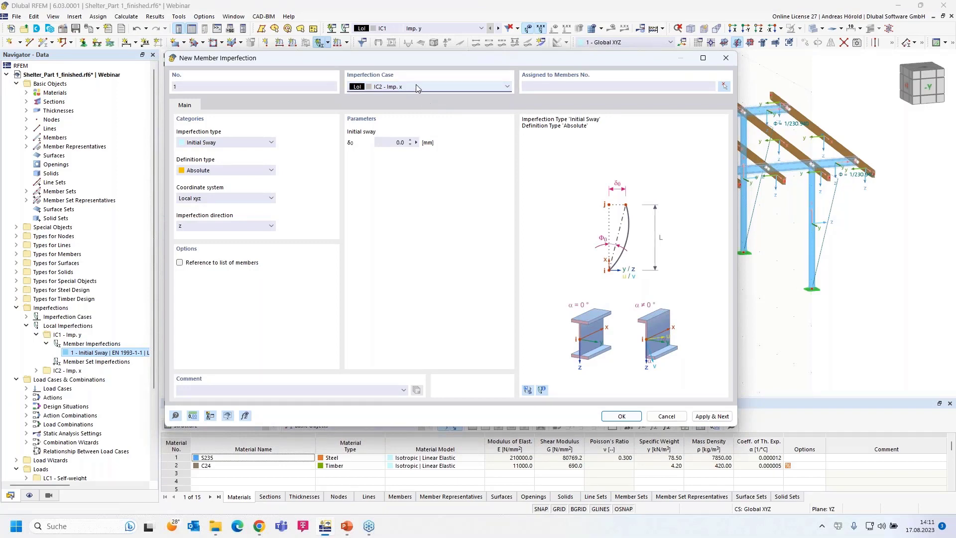
click(247, 142)
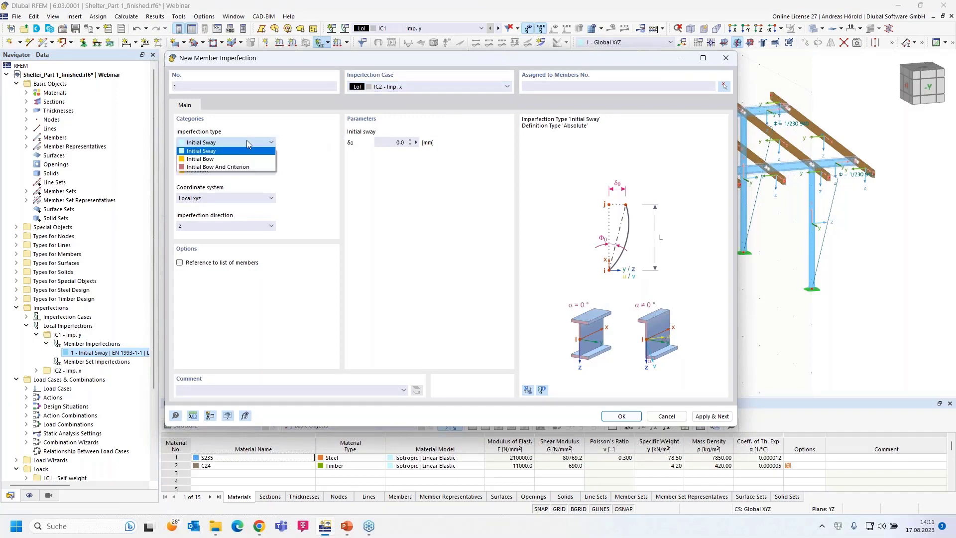
click(247, 142)
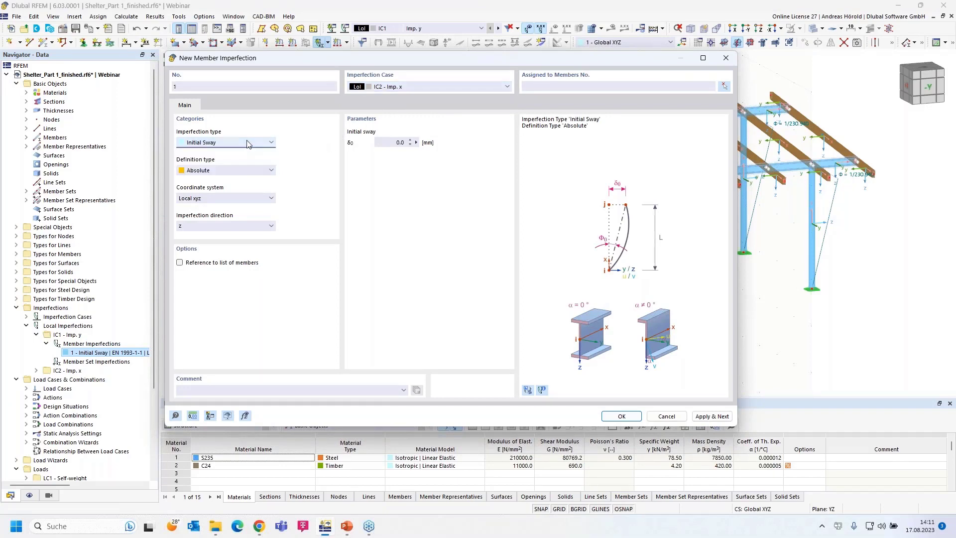
click(250, 175)
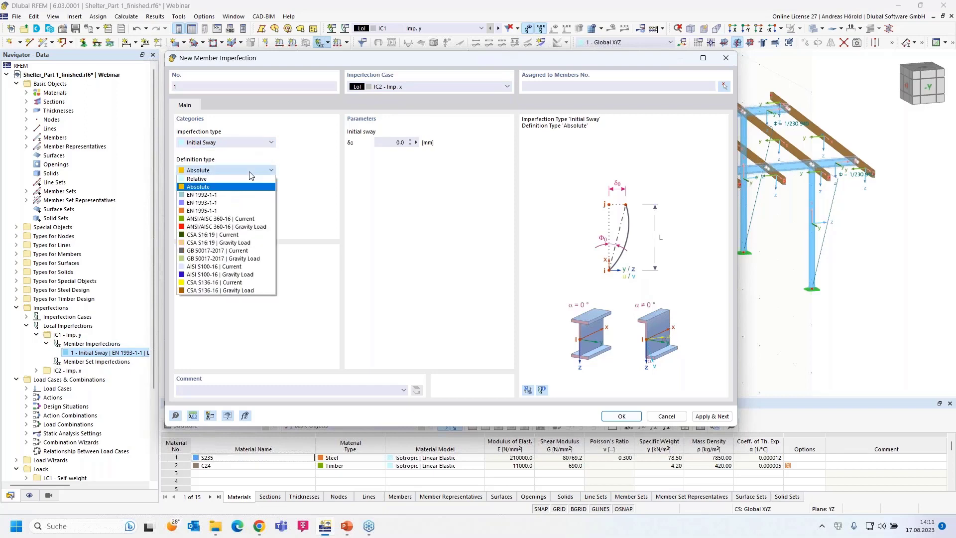
click(235, 205)
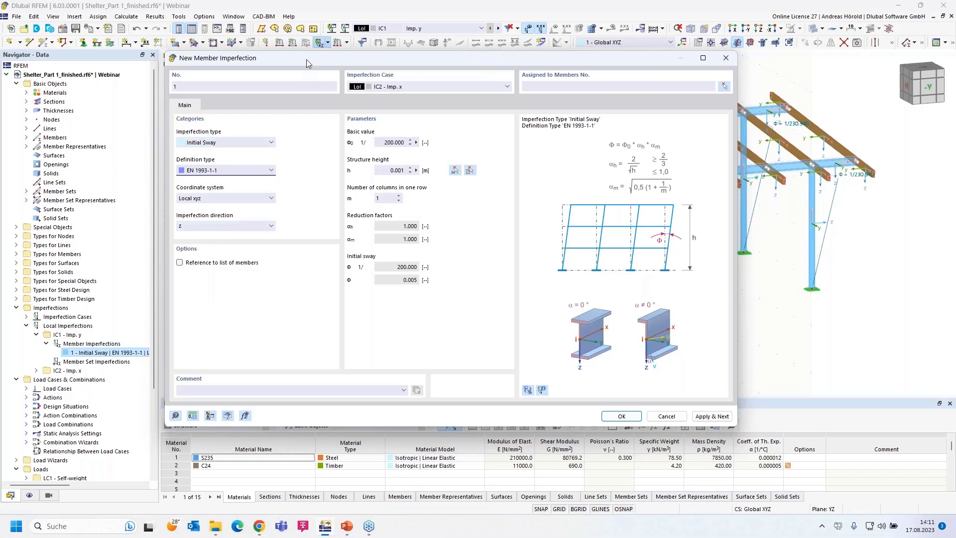
Step: Set the structure height to 3.000 m and the columns in one row to 3, and assign the z-direction imperfection to all six columns
drag(307, 59, 563, 87)
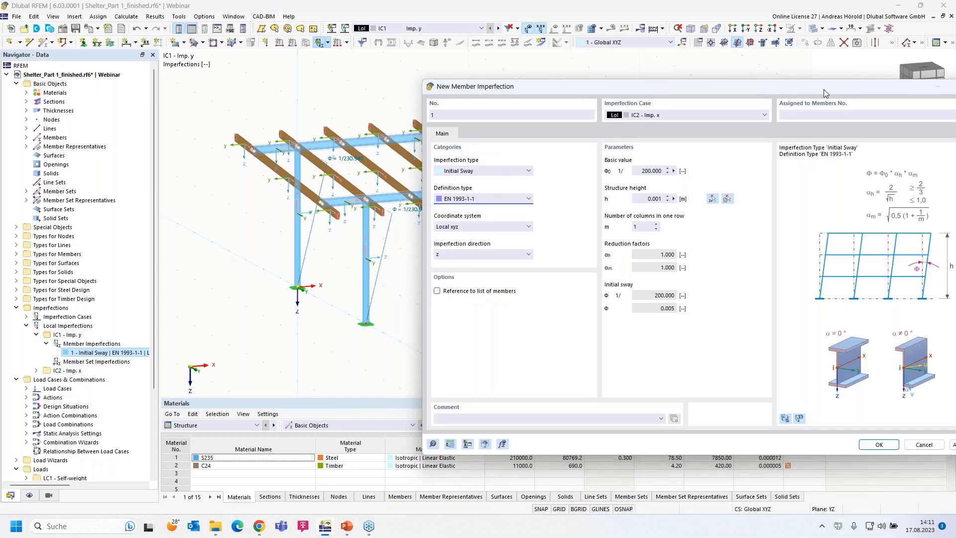
drag(823, 88, 562, 89)
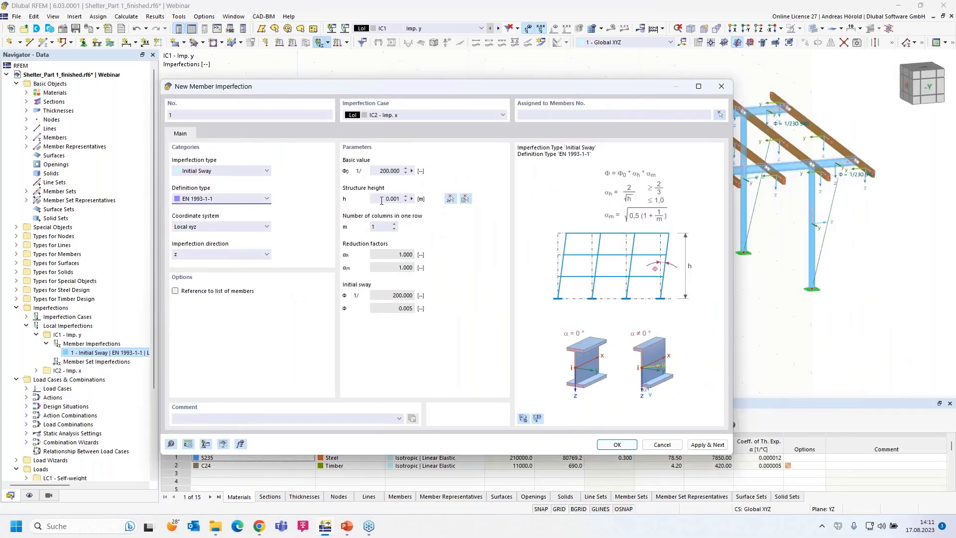
click(382, 200)
text(3)
click(395, 224)
click(618, 444)
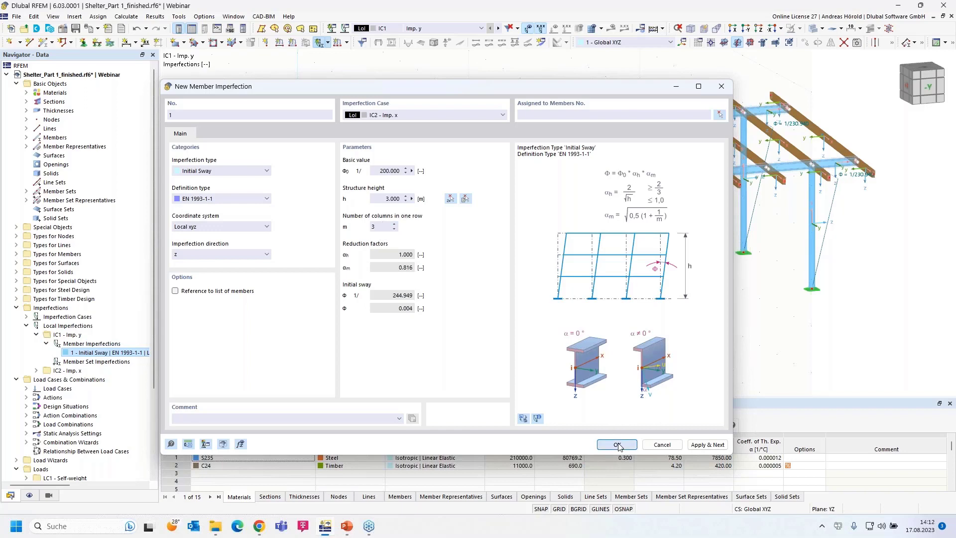
drag(873, 229, 269, 375)
click(148, 146)
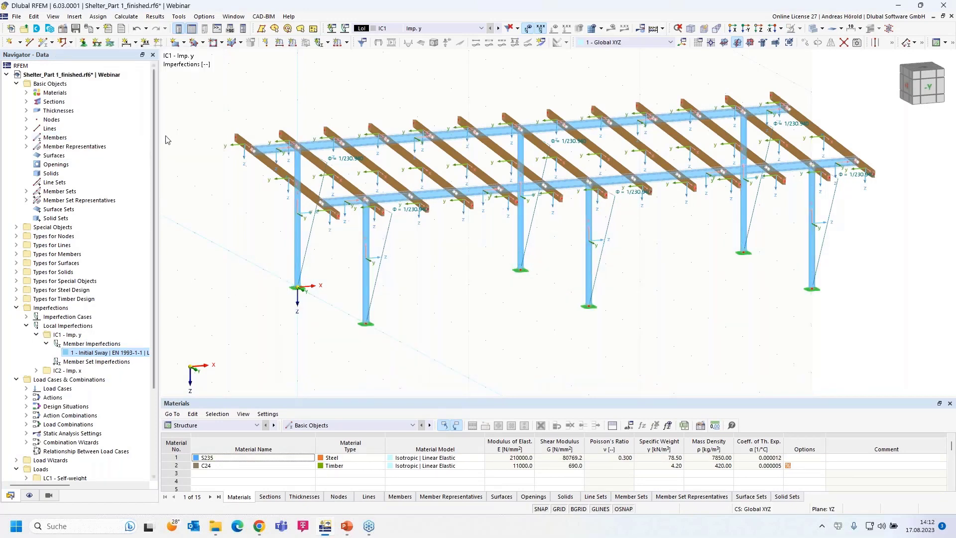
Step: Switch the displayed case to IC2 - Imp. x and examine the sway imperfections of the columns
click(481, 29)
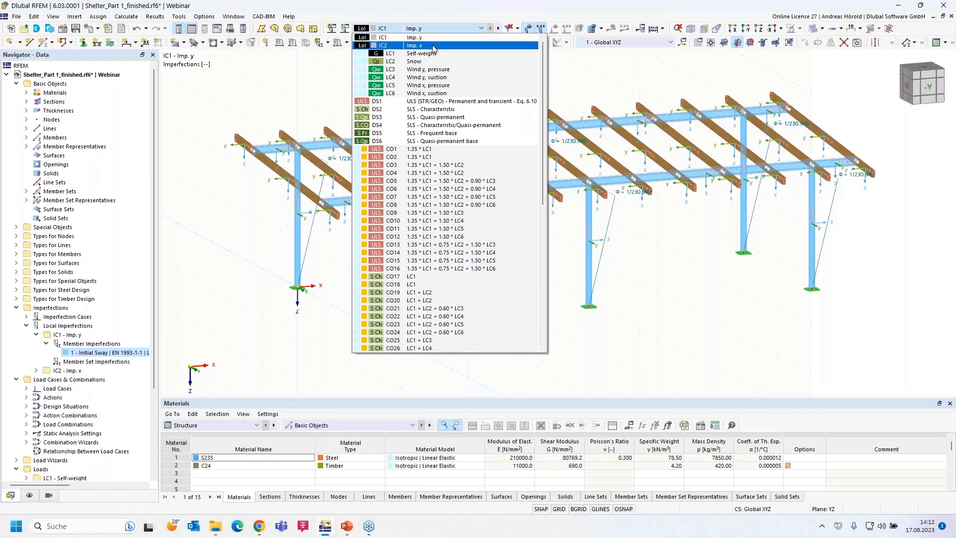
click(433, 46)
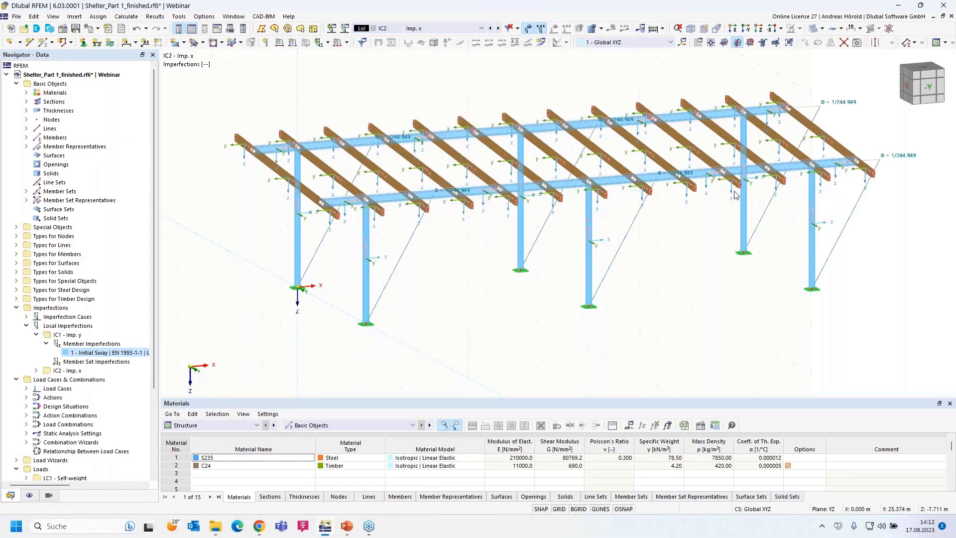
ctrl+middle_drag(687, 271, 663, 301)
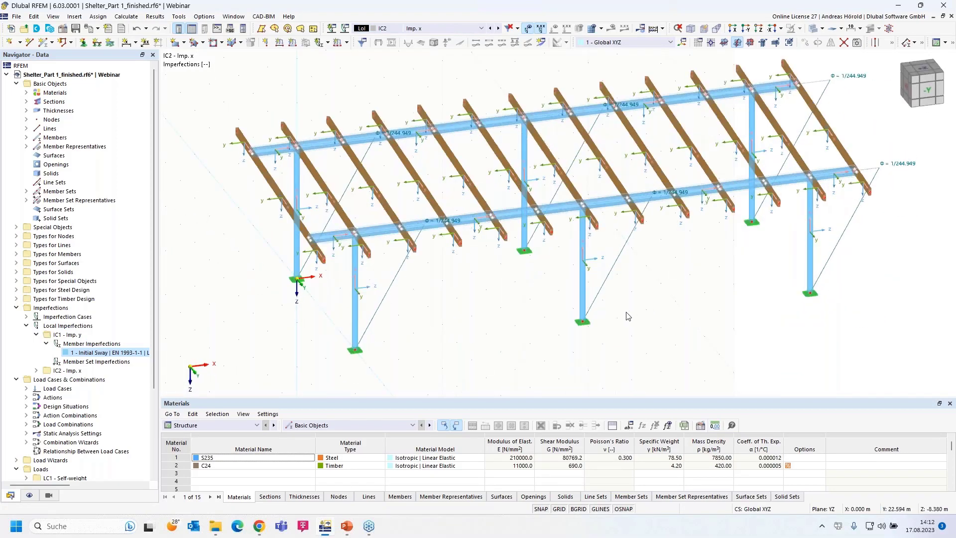
middle_drag(488, 305, 474, 336)
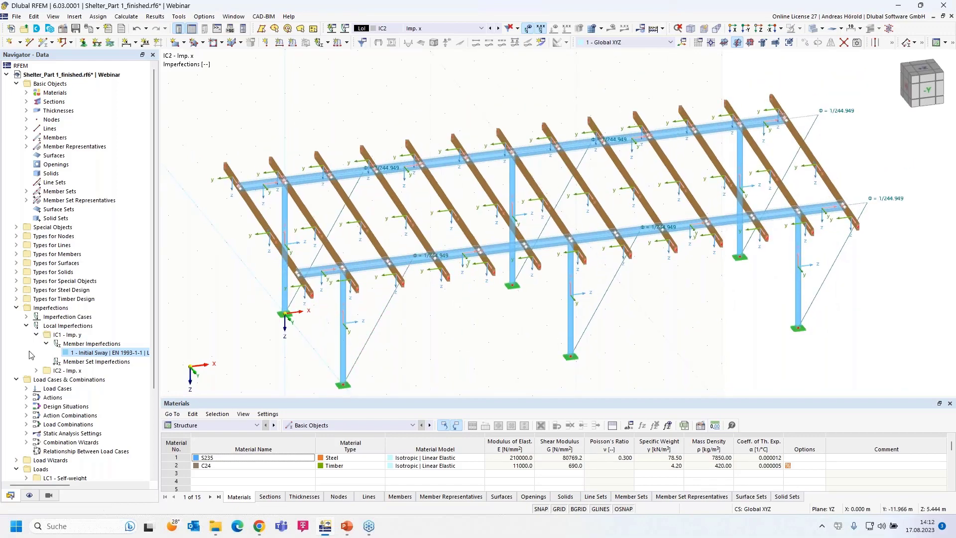
Step: Check the EN 1990 Base + Timber standard settings for load combinations, including the options for the deformation coefficient kdef, and keep them
right_click(68, 381)
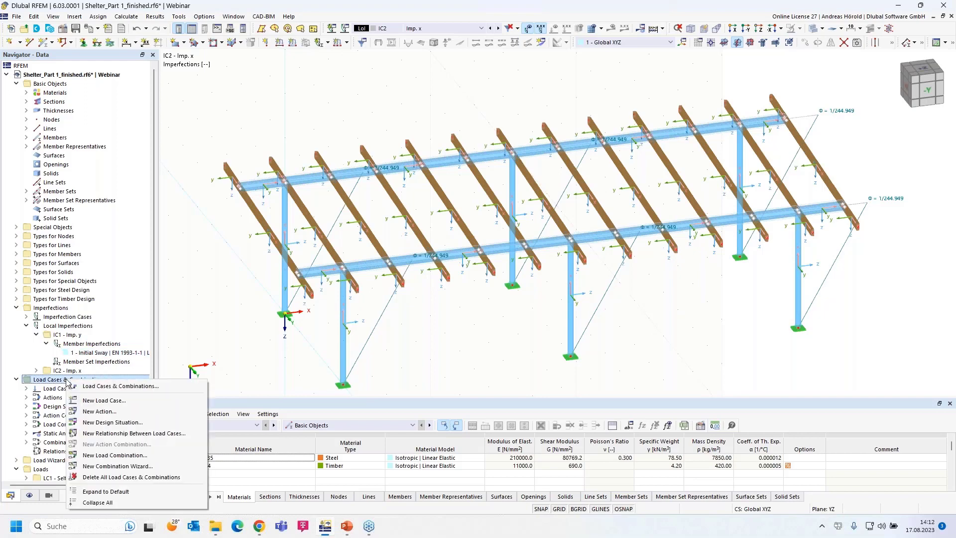
click(137, 387)
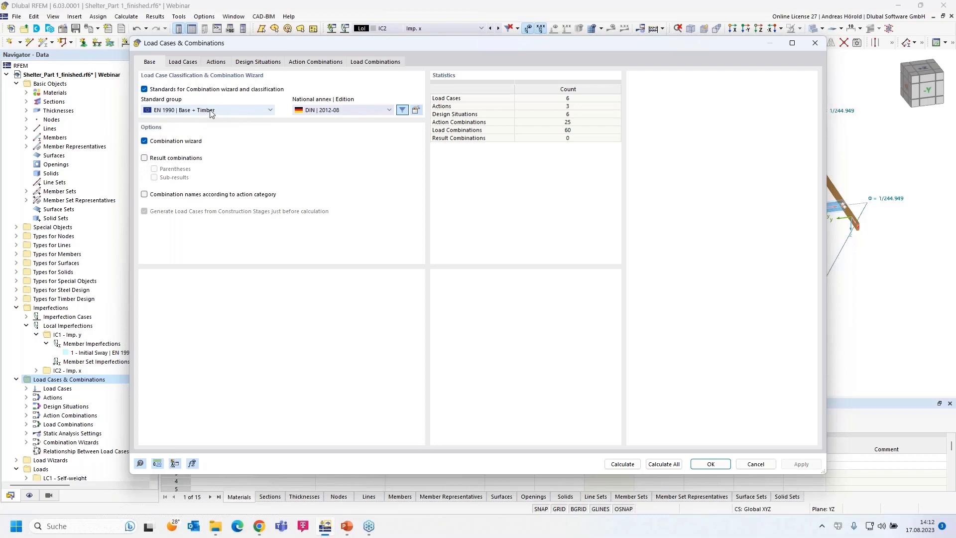
click(416, 111)
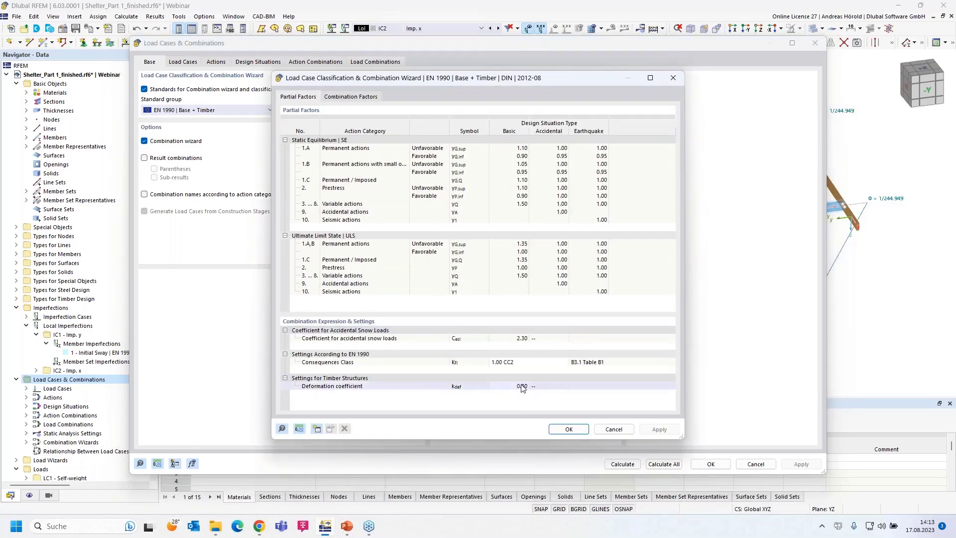
click(522, 386)
click(525, 387)
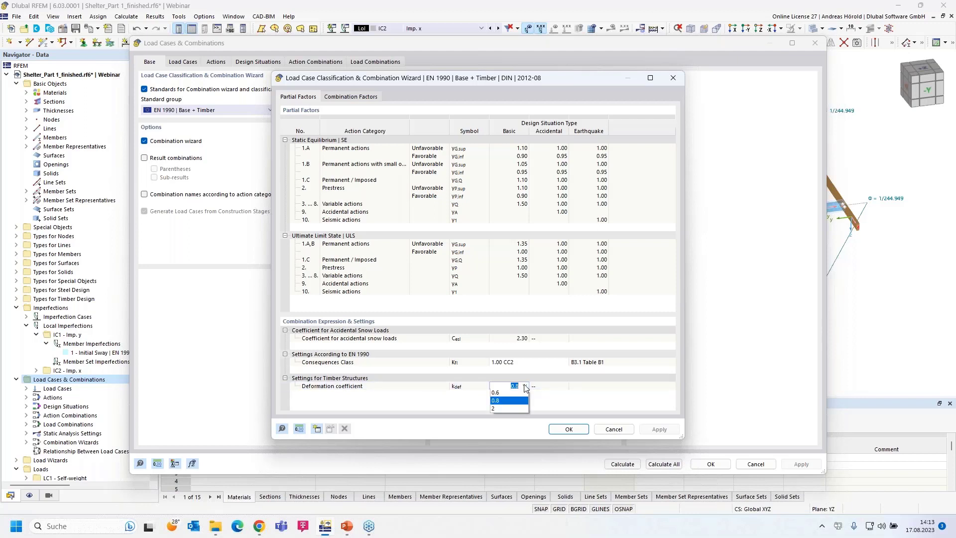
click(525, 387)
click(568, 429)
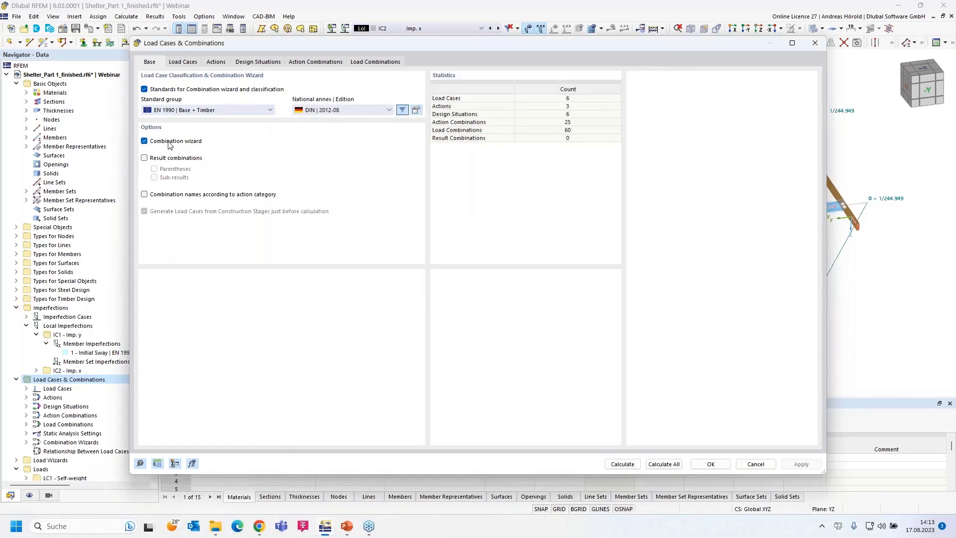
Step: Review the load cases and the actions, checking the action type and assigned load cases of the Wind action
click(183, 62)
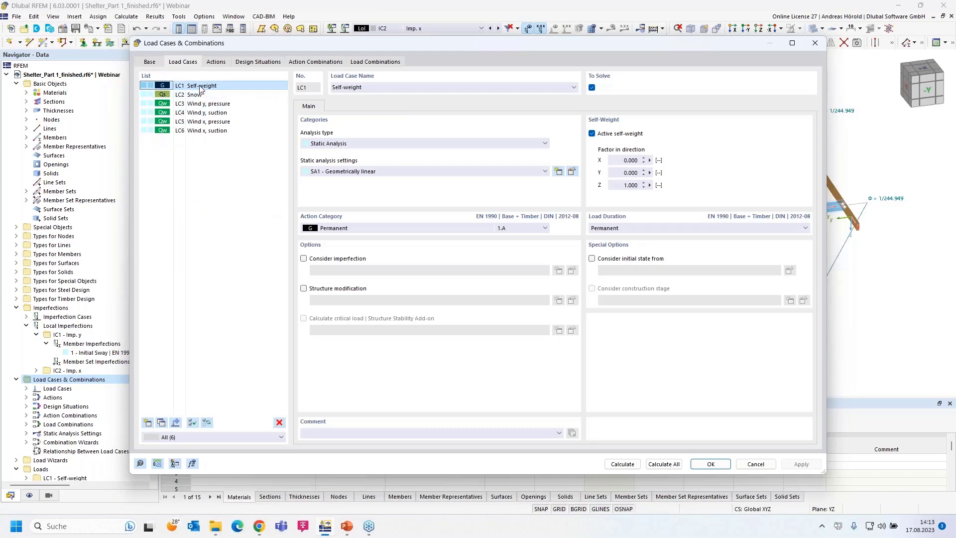
click(216, 62)
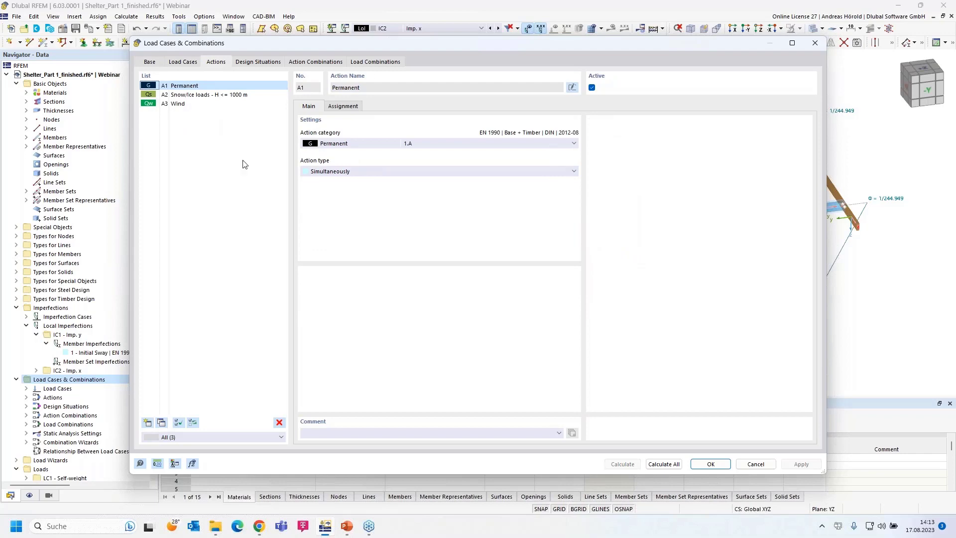
click(180, 106)
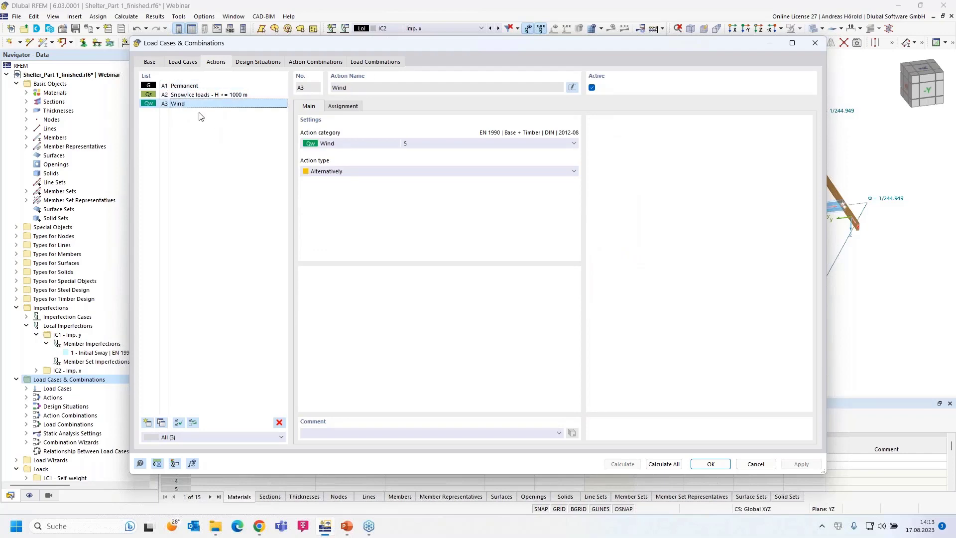
click(356, 173)
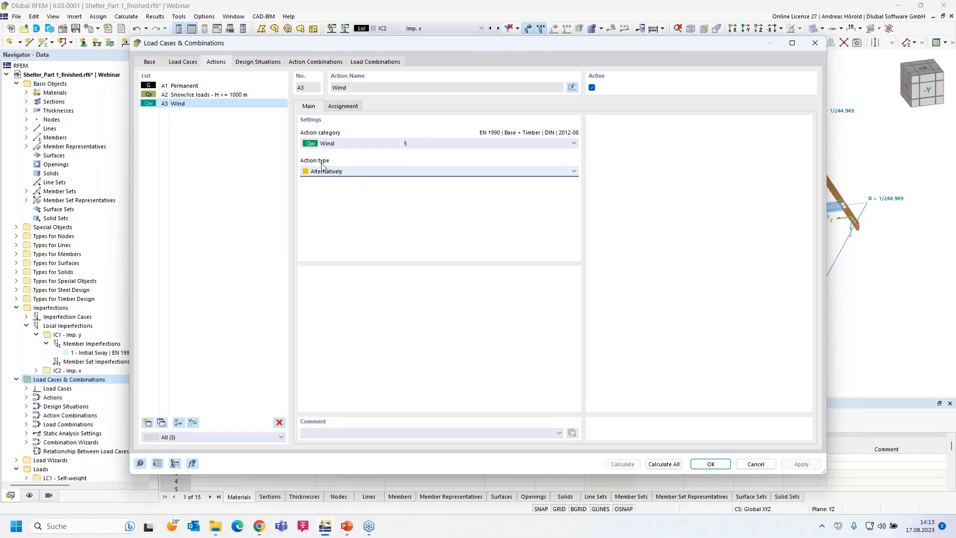
click(343, 106)
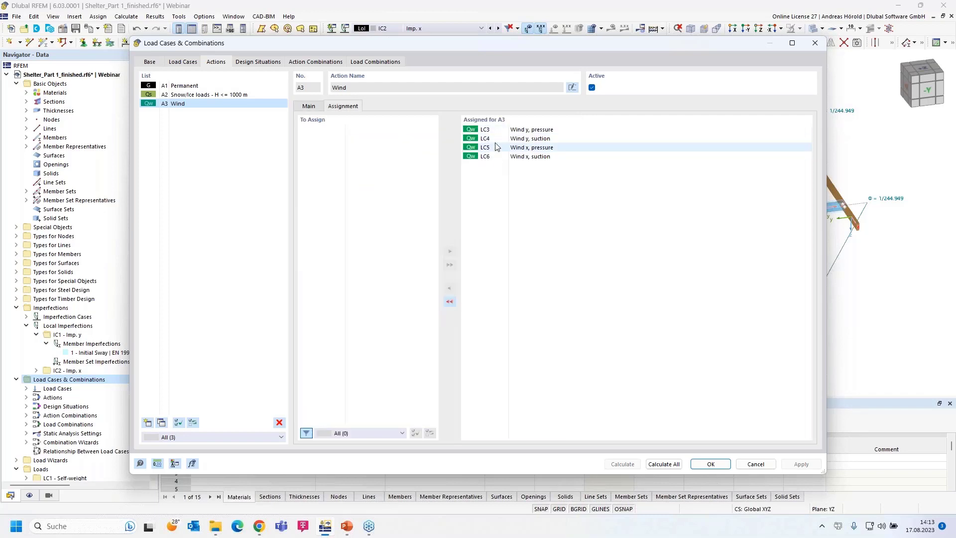
Step: Review the Wind action's main settings and the design situations, including the load combinations assigned to DS1 ULS (STR/GEO) - Permanent and transient
click(309, 107)
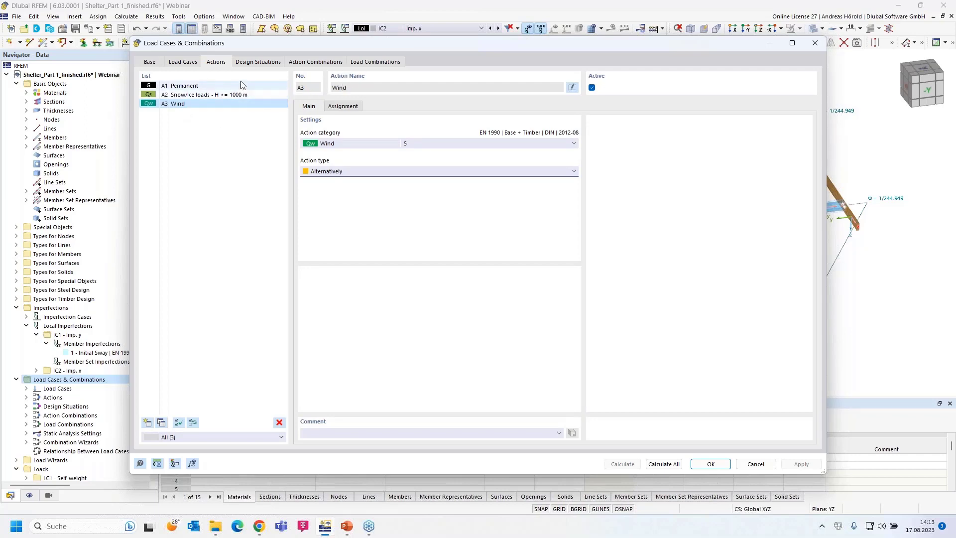
click(253, 63)
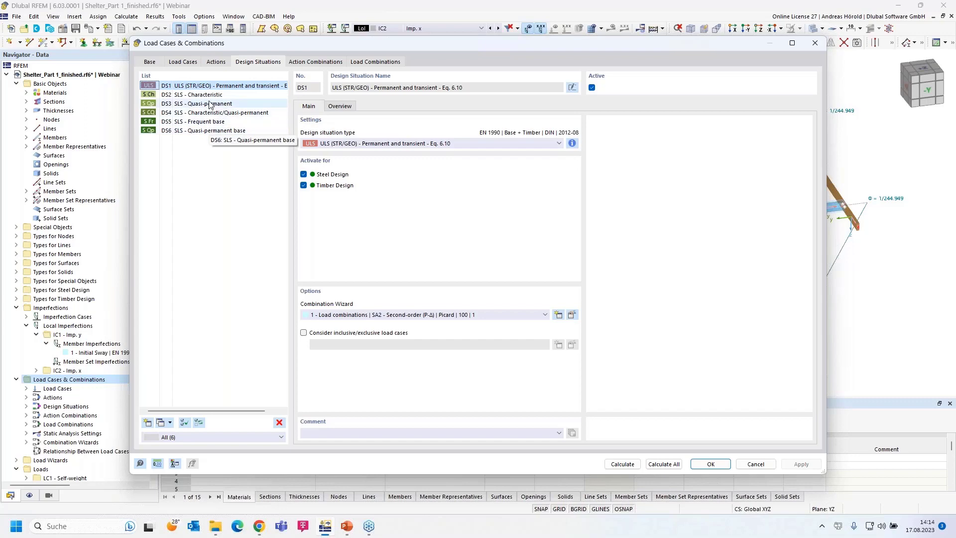
click(188, 97)
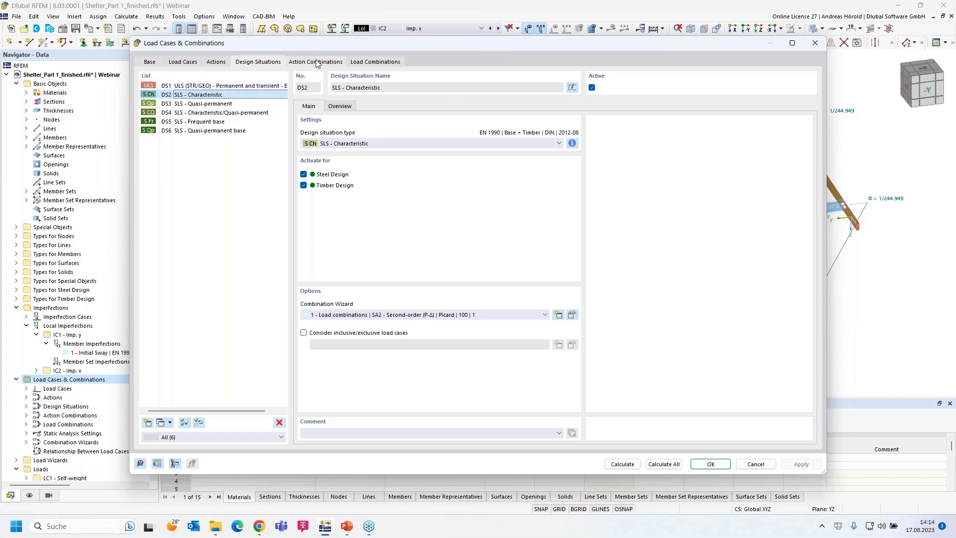
click(191, 88)
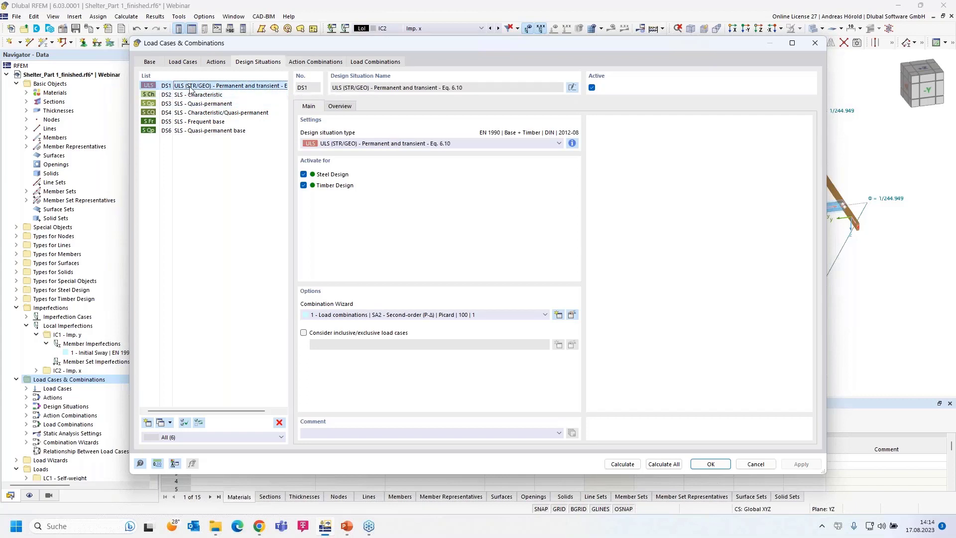
click(340, 106)
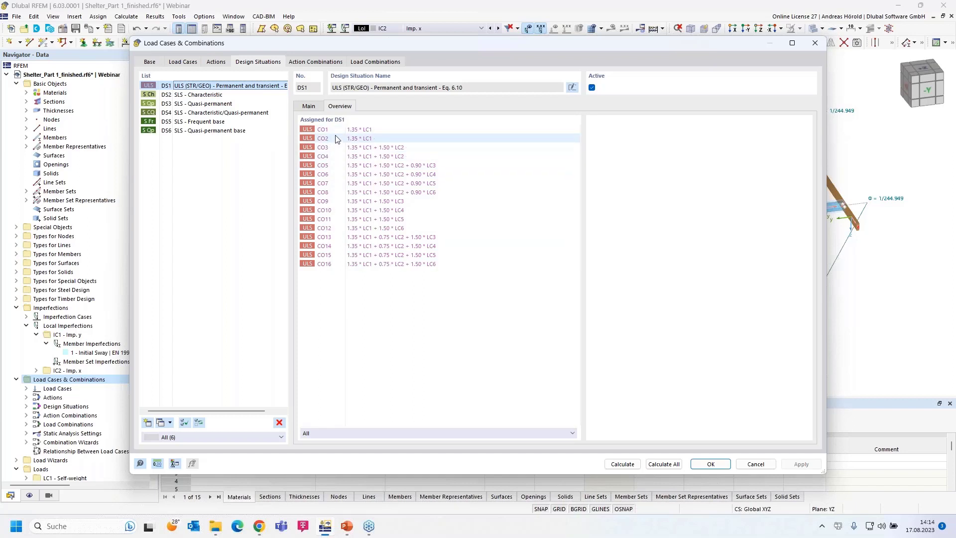
click(308, 105)
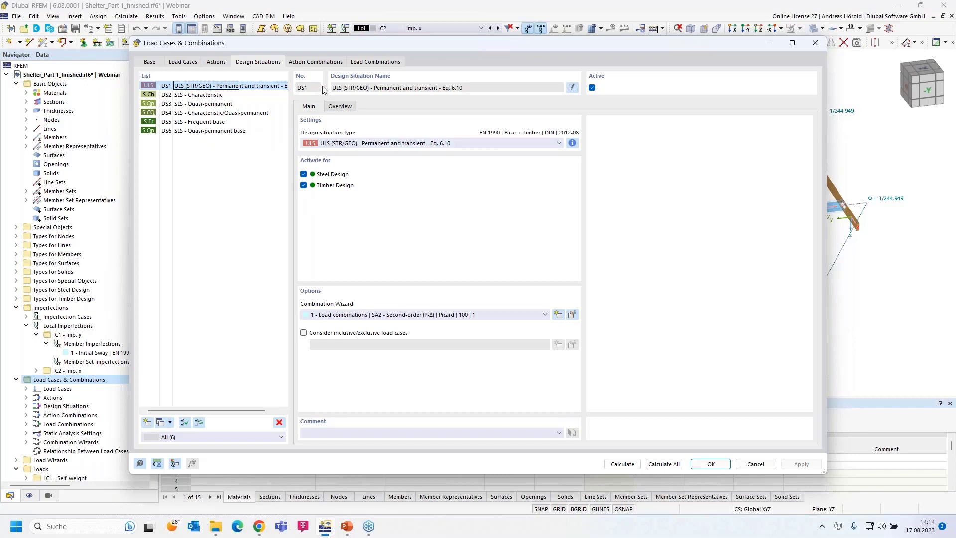
Step: Examine the generated action combinations and look through the full list of load combinations
click(310, 63)
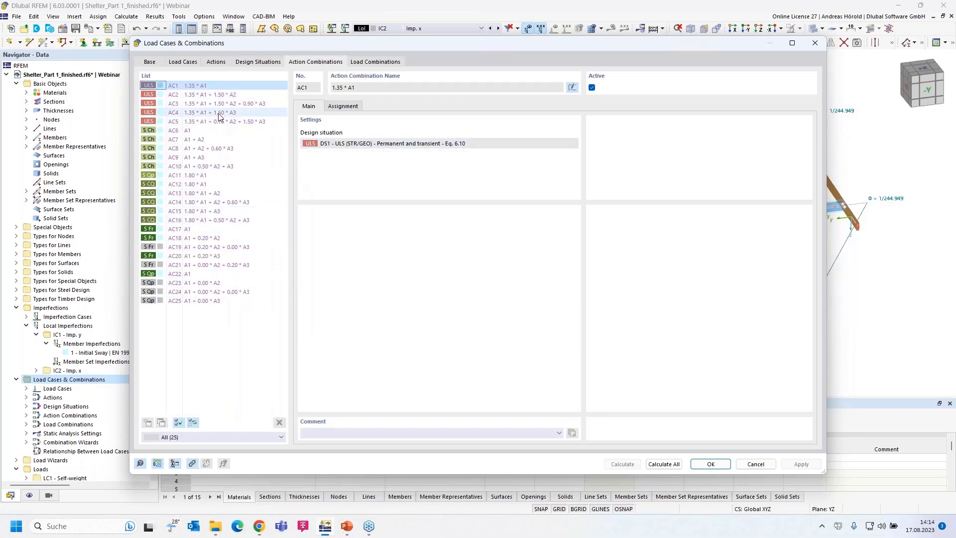
click(371, 62)
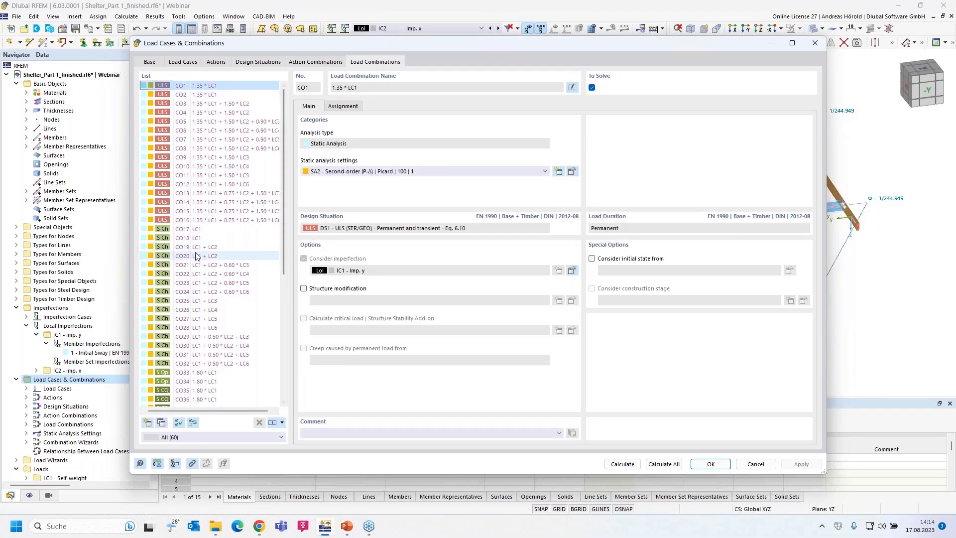
scroll(207, 210, down, 1)
scroll(195, 169, down, 7)
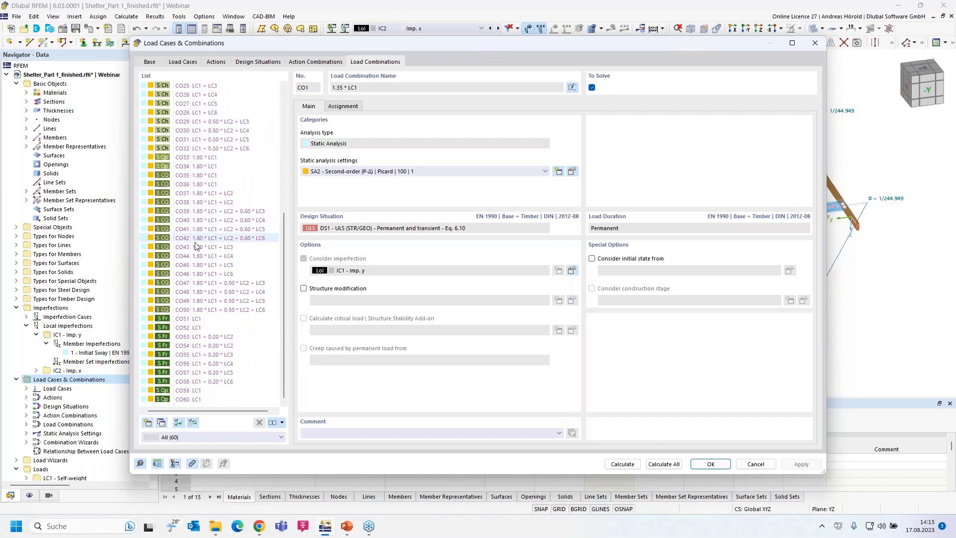
scroll(197, 253, up, 7)
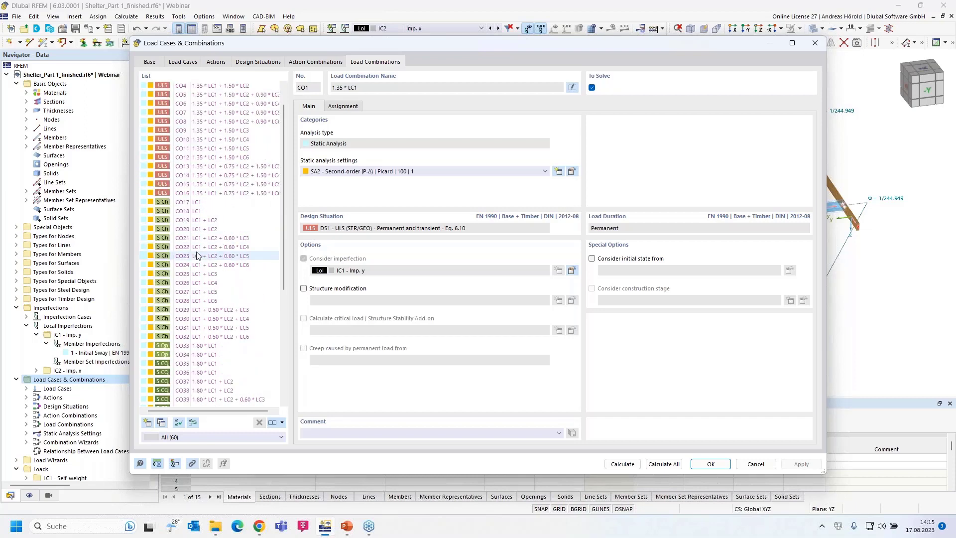
scroll(197, 256, up, 1)
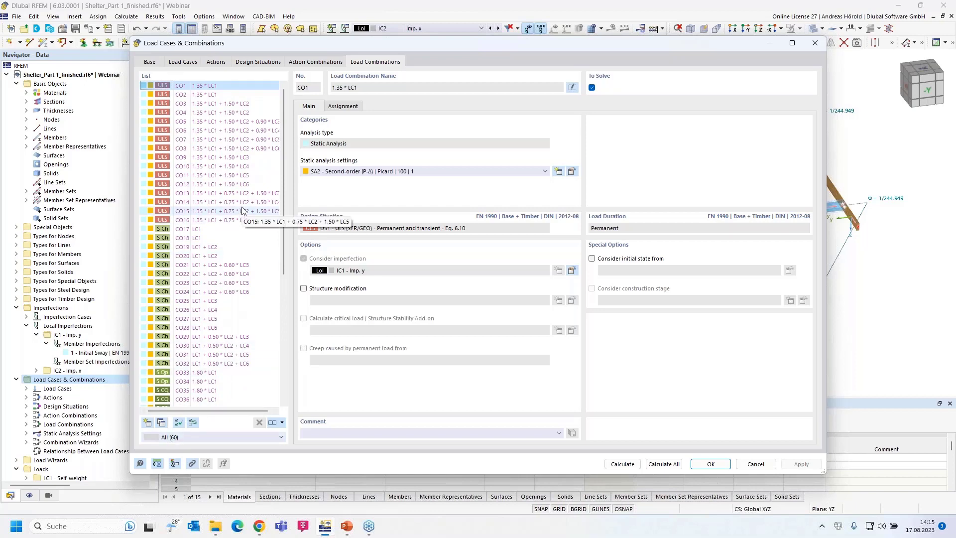
Step: Check the combination rule of design situation DS3 SLS - Quasi-permanent and deactivate it for Steel Design, keeping Timber Design active
click(258, 62)
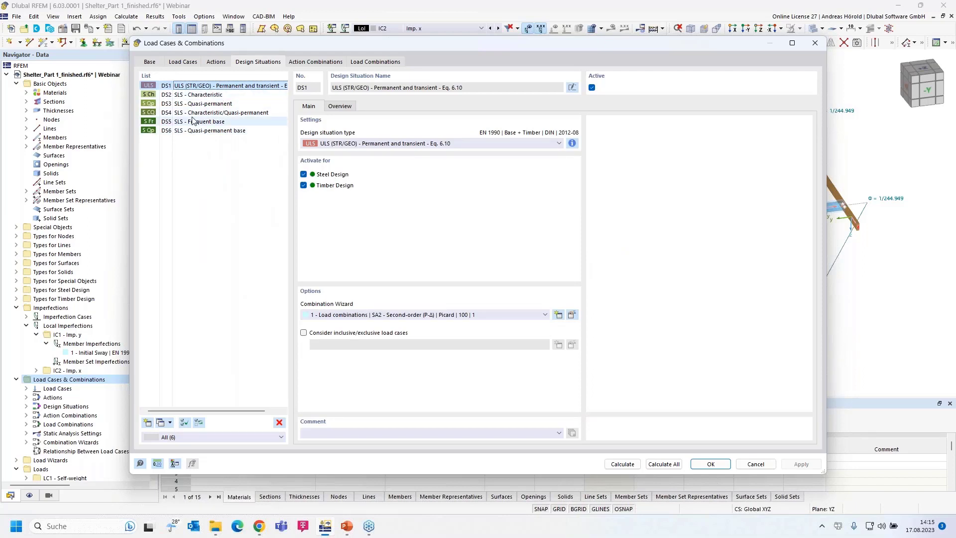
click(193, 97)
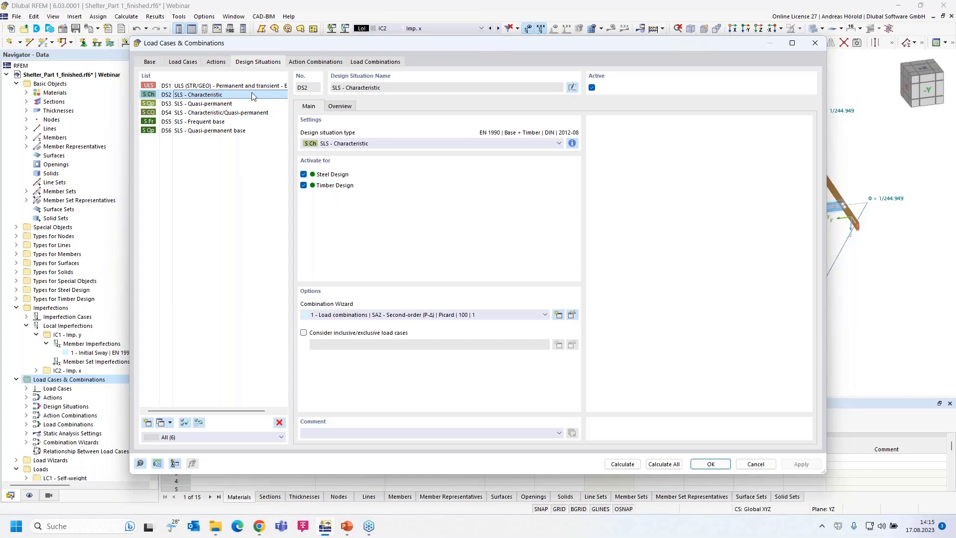
click(236, 86)
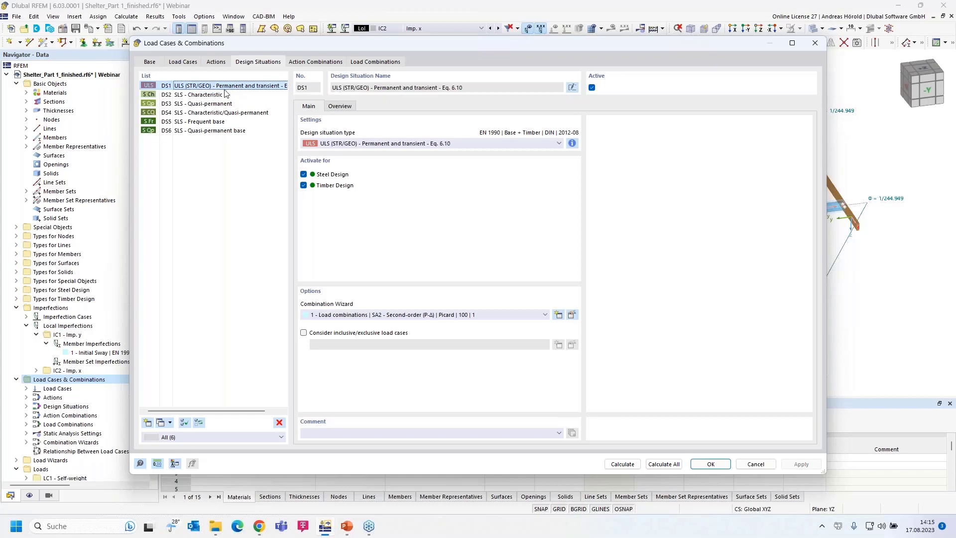
click(227, 95)
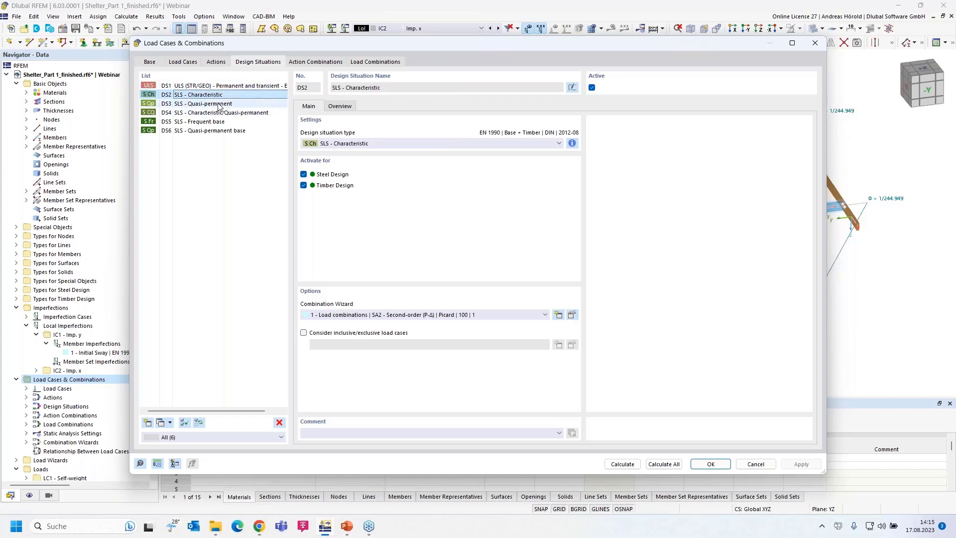
click(218, 105)
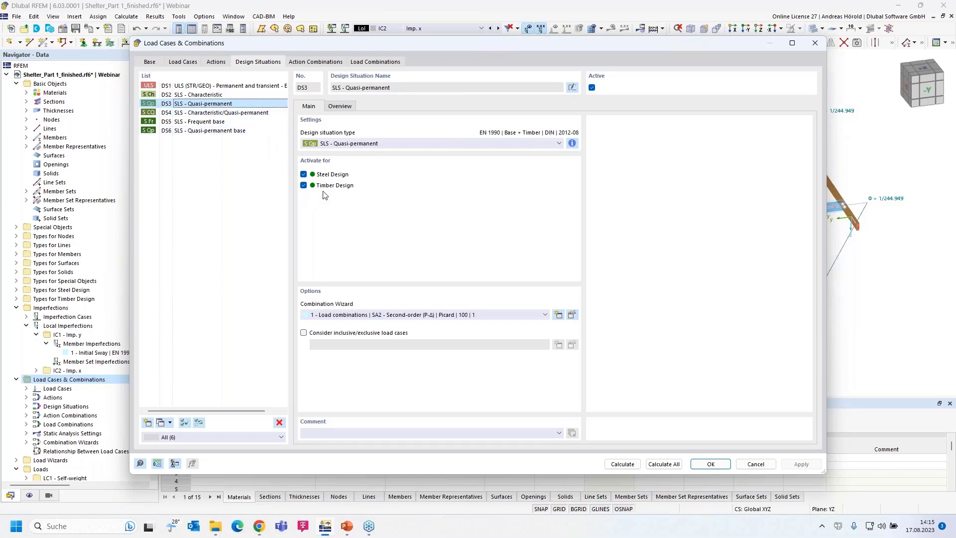
click(573, 143)
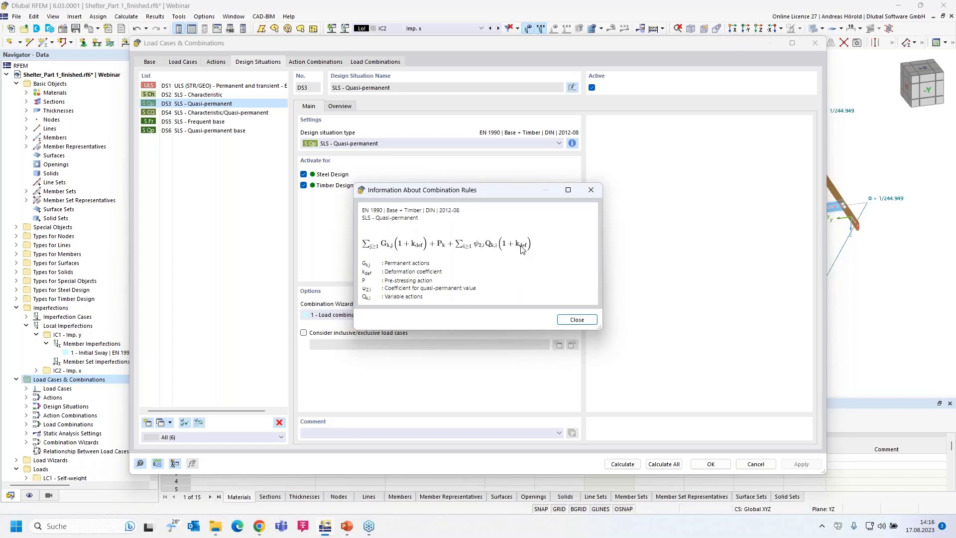
click(592, 191)
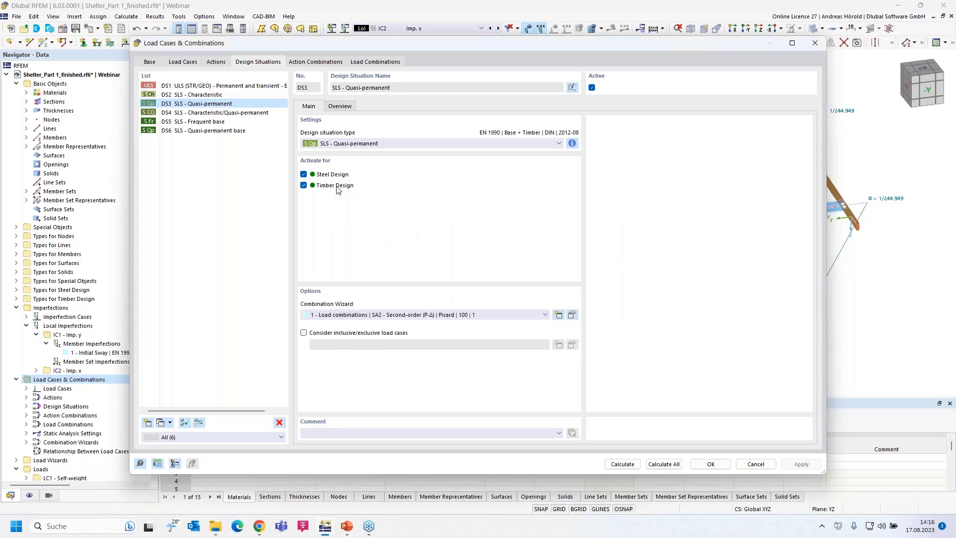
click(304, 175)
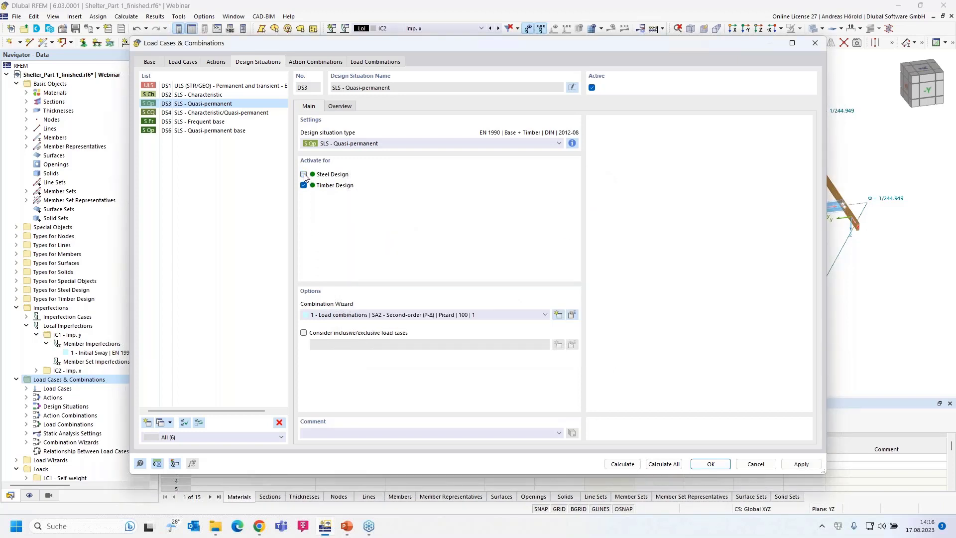
Step: Check the combination rule of DS4 SLS - Characteristic/Quasi-permanent and deactivate this design situation for Steel Design
click(219, 113)
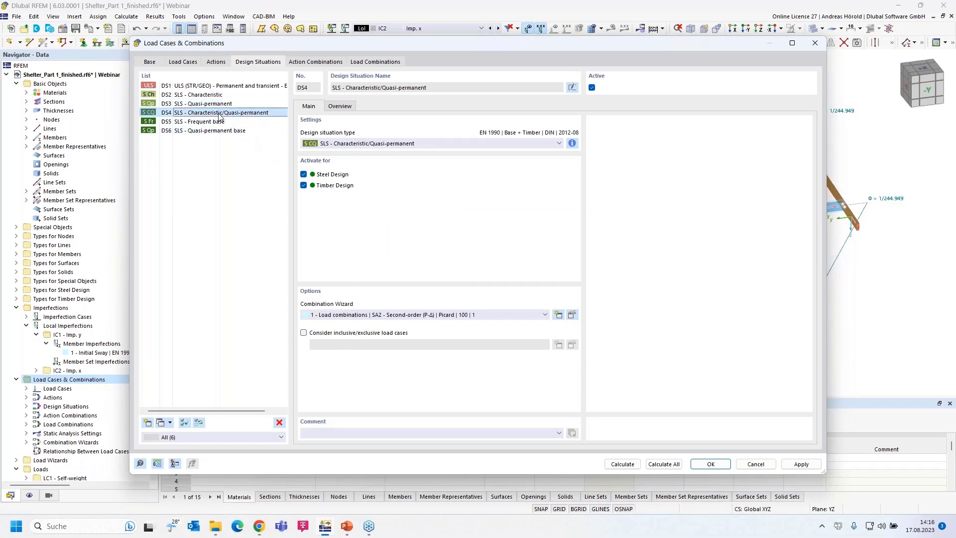
click(572, 144)
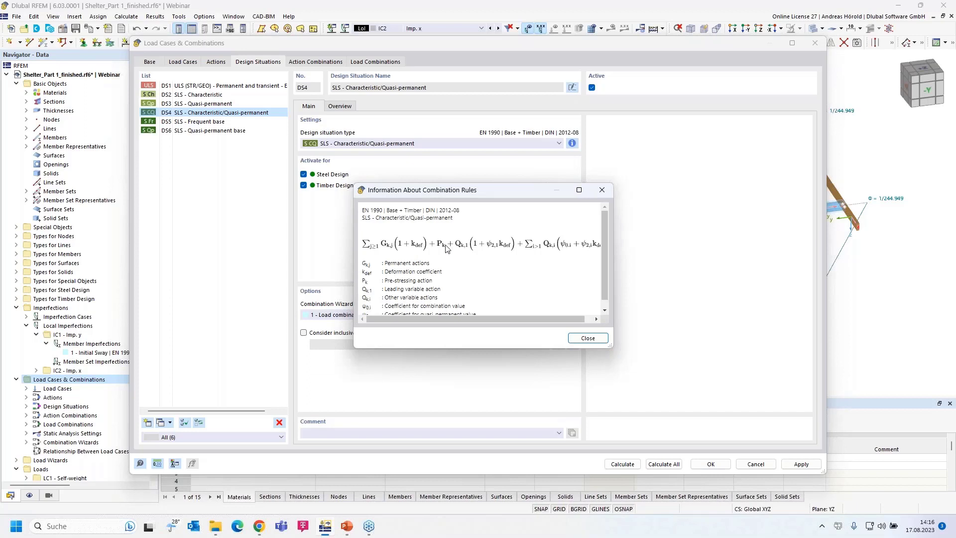
click(588, 339)
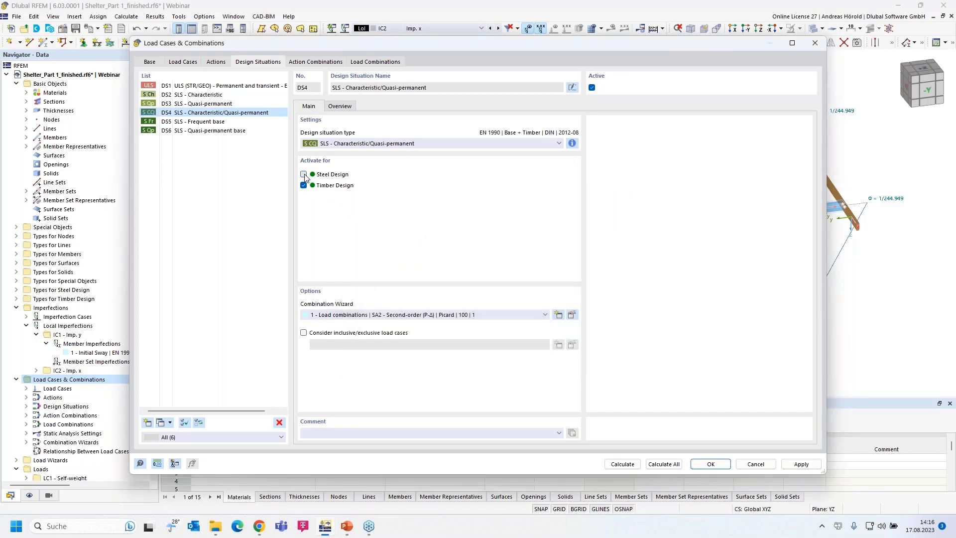
Step: Examine the combination rules of design situations DS5 SLS - Frequent base and DS6 SLS - Quasi-permanent base
click(215, 121)
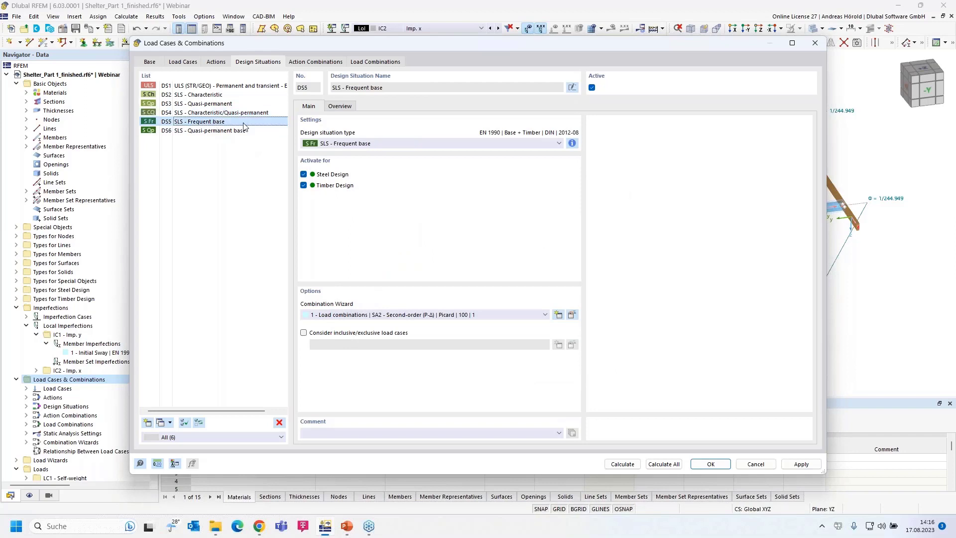
click(572, 143)
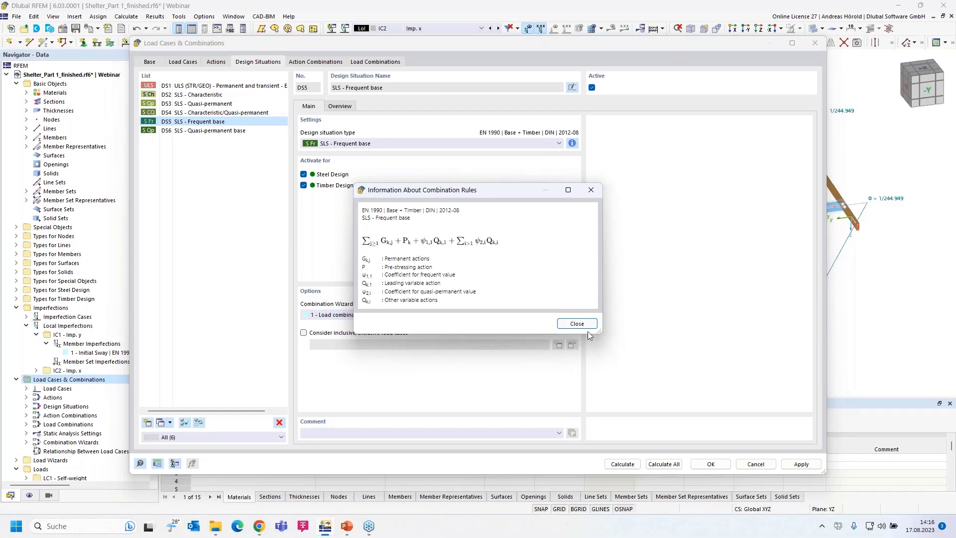
click(577, 325)
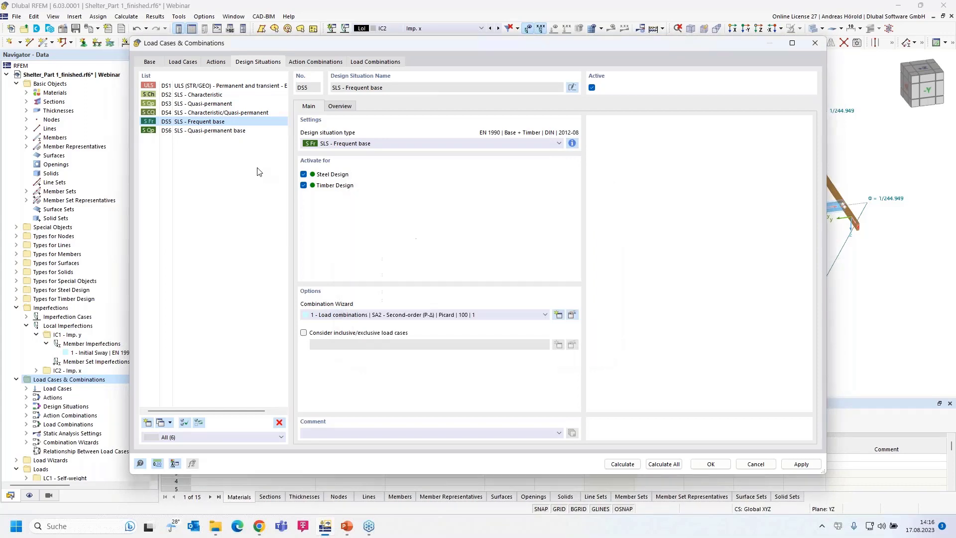
click(226, 132)
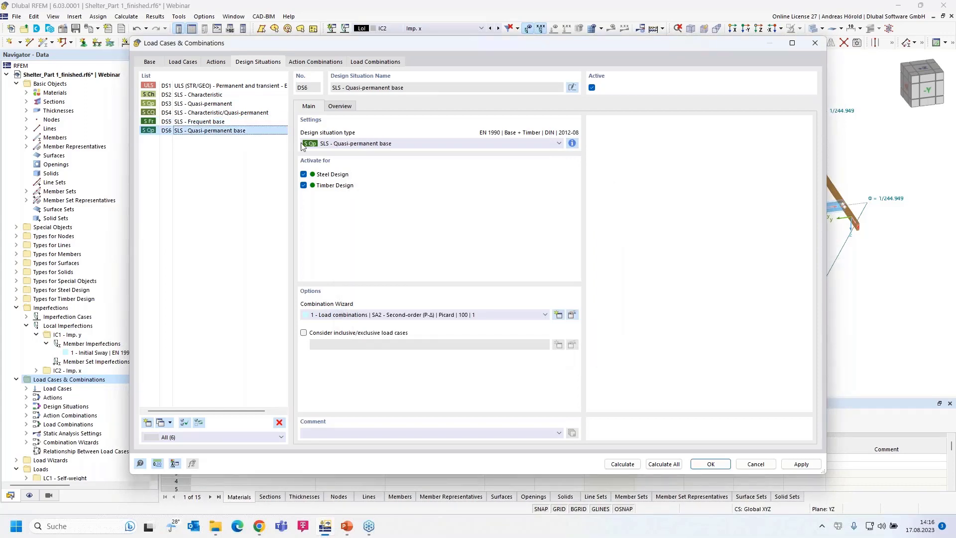
click(572, 143)
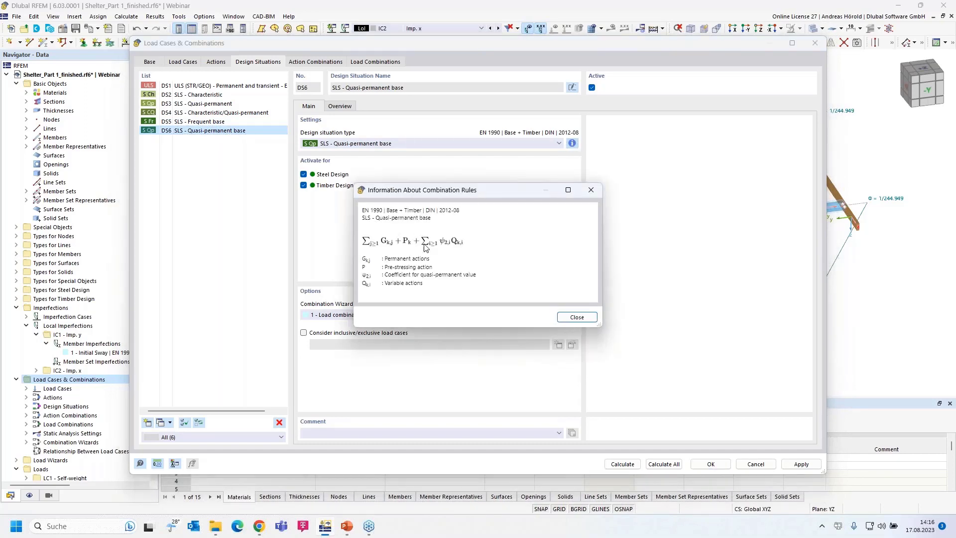
click(591, 190)
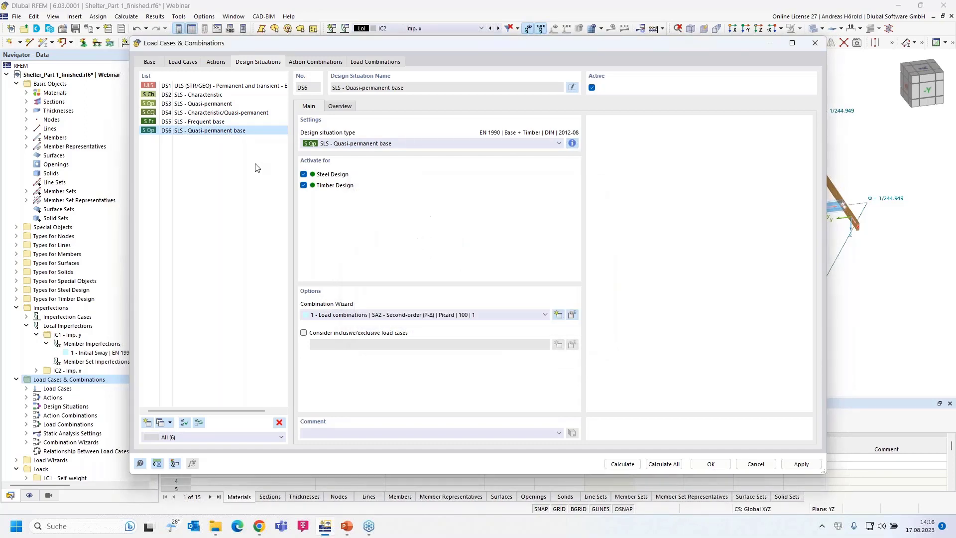
Step: Delete design situations DS5 SLS - Frequent base and DS6 SLS - Quasi-permanent base
ctrl+click(204, 122)
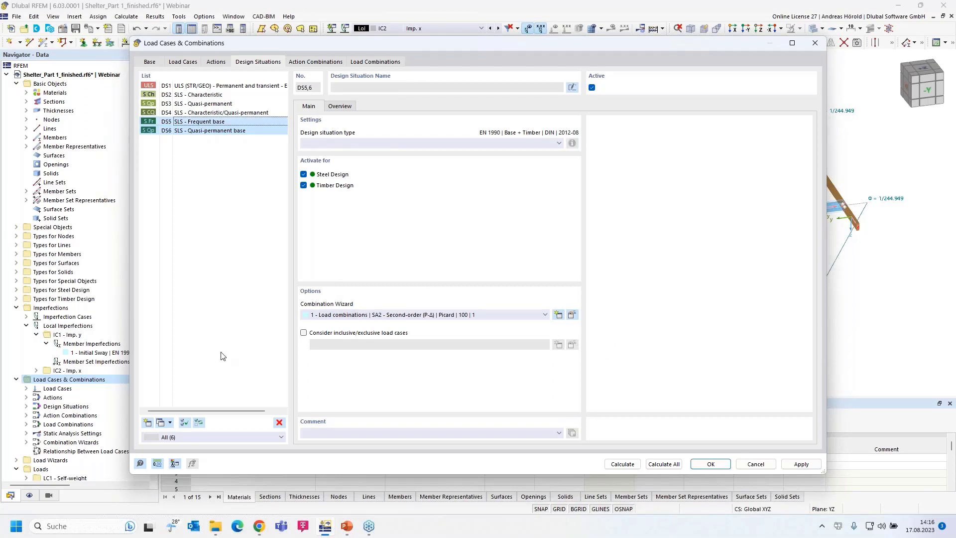
click(279, 423)
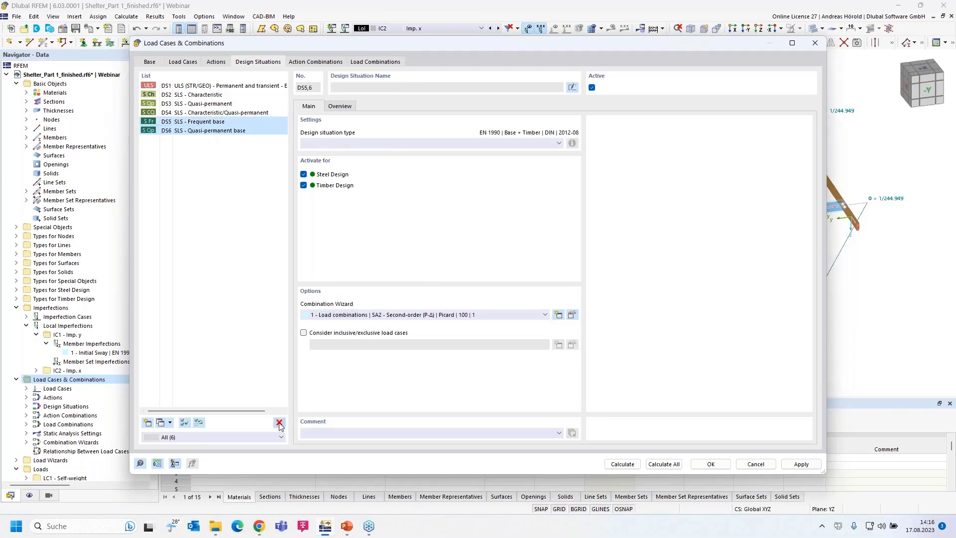
click(485, 297)
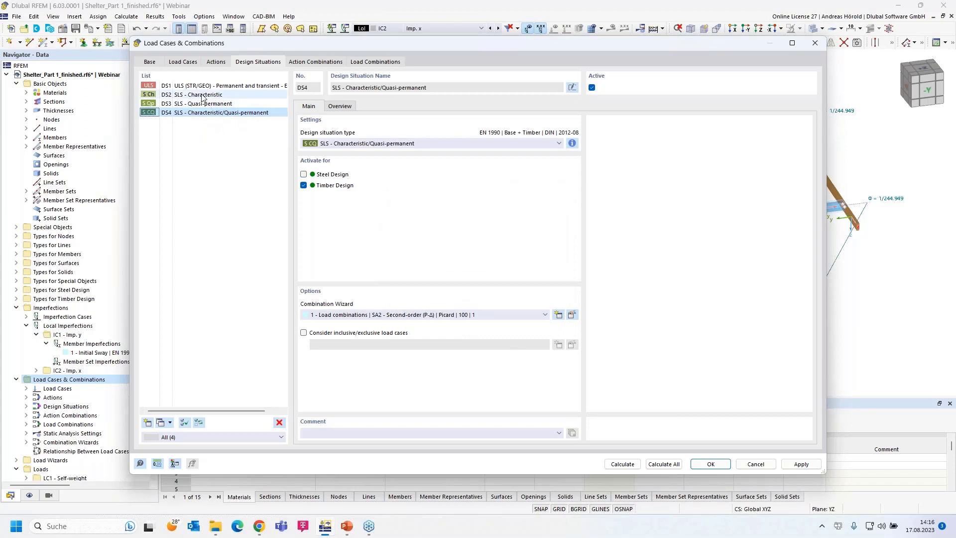
Step: Check the Steel Design and Timber Design activation of the remaining design situations DS1 to DS4
click(197, 88)
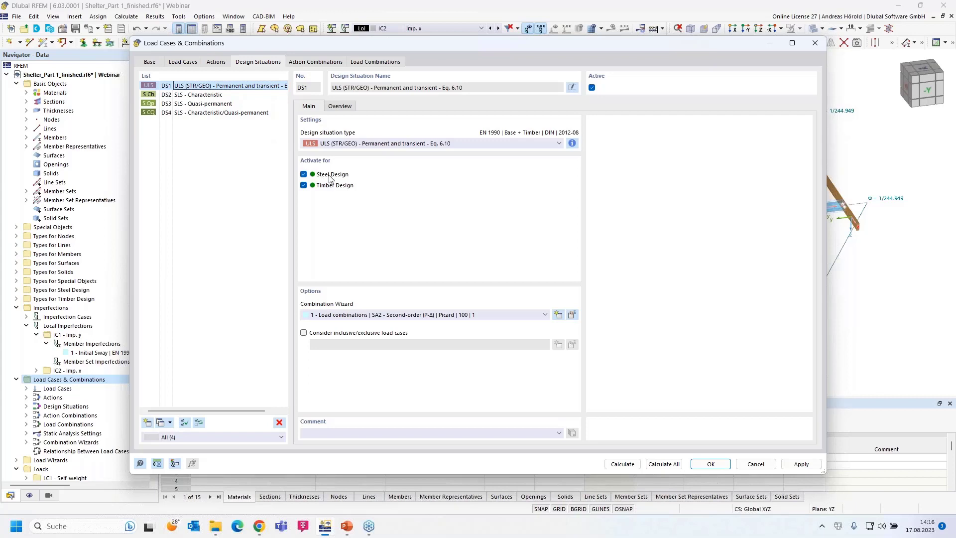
click(205, 95)
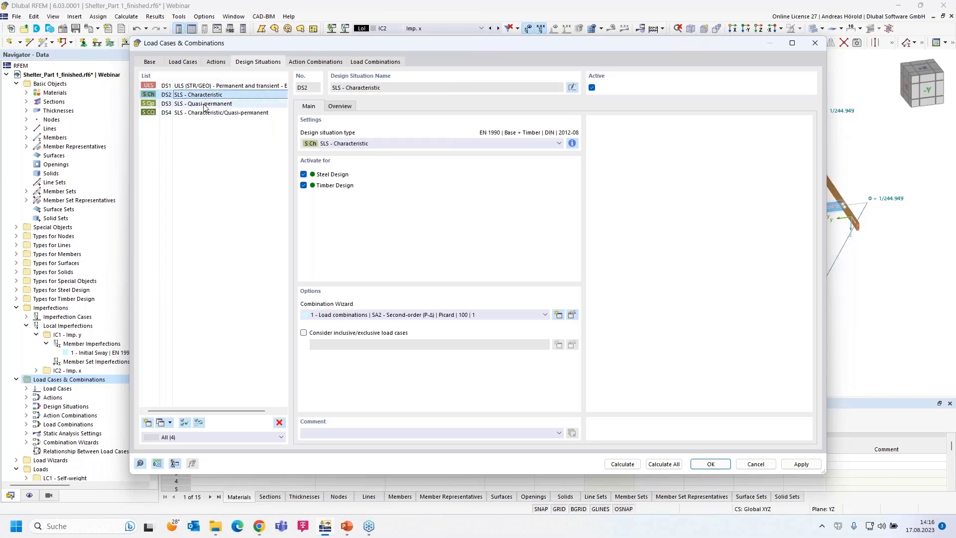
click(205, 104)
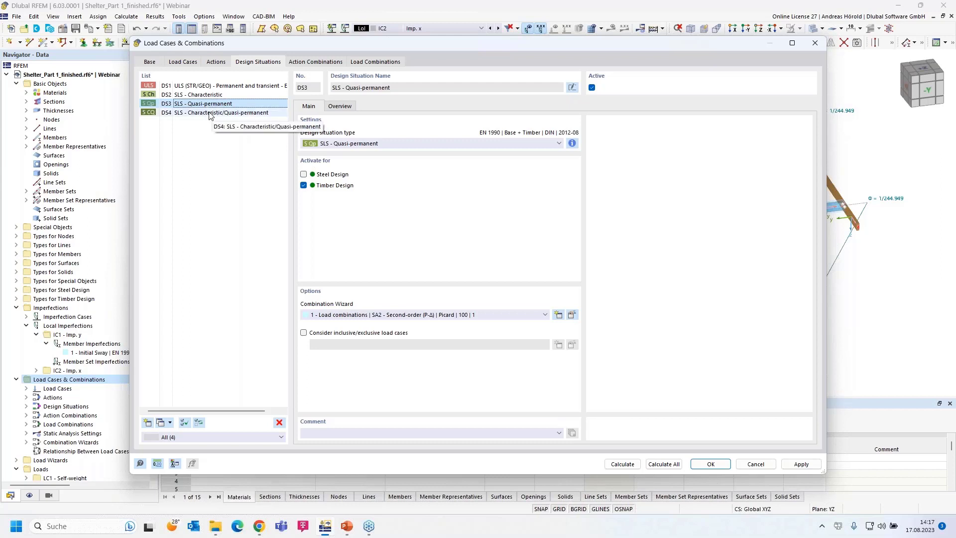
click(210, 113)
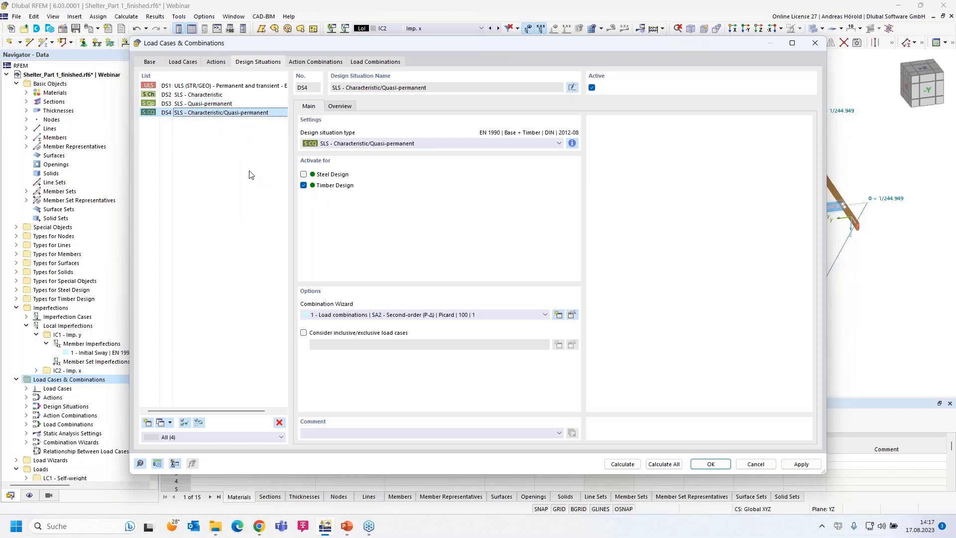
Step: Assign combination wizard 2 - Load combinations | SA1 - Geometrically linear to design situations DS2 to DS4 together
drag(218, 115, 204, 98)
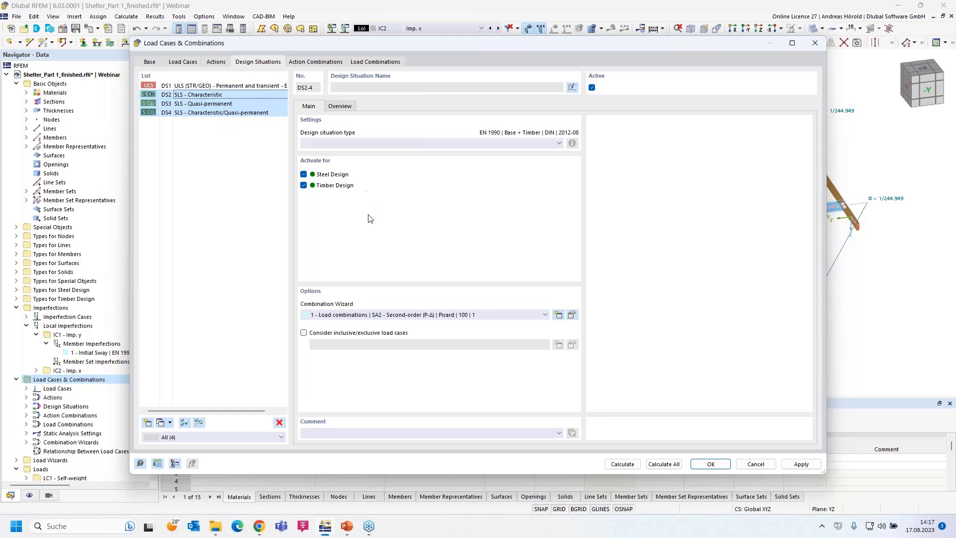
click(434, 315)
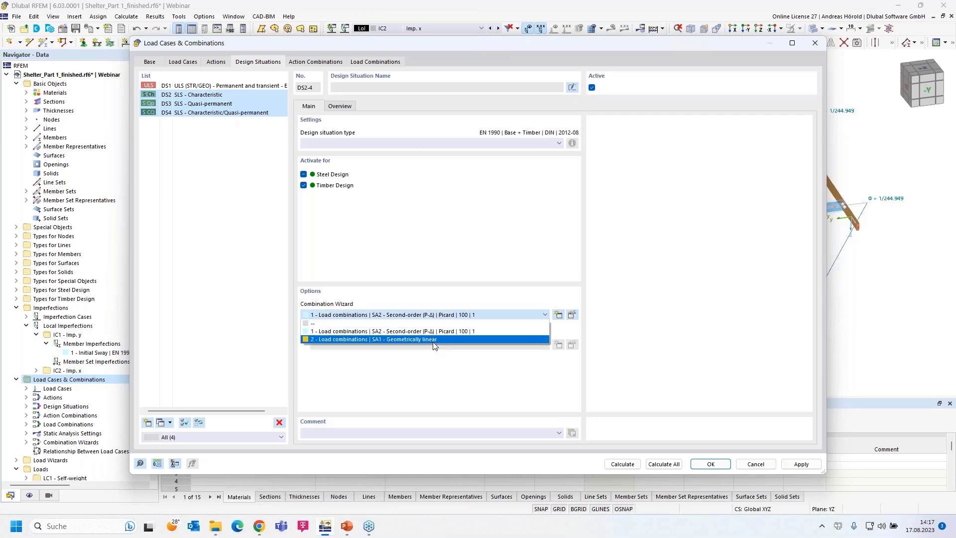
click(434, 339)
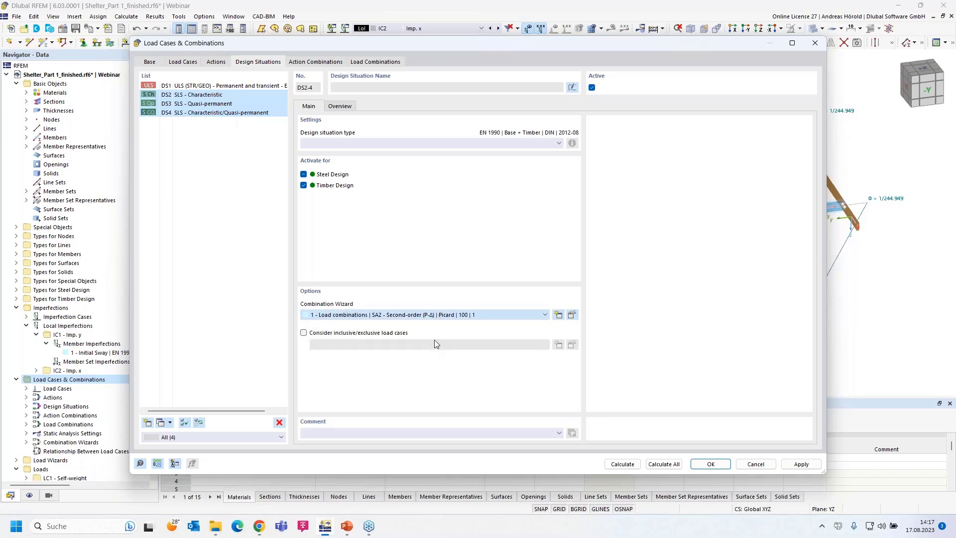
Step: Check the combination wizards of DS1 to DS4 and the load combination list, and accept the load case and combination settings
click(200, 86)
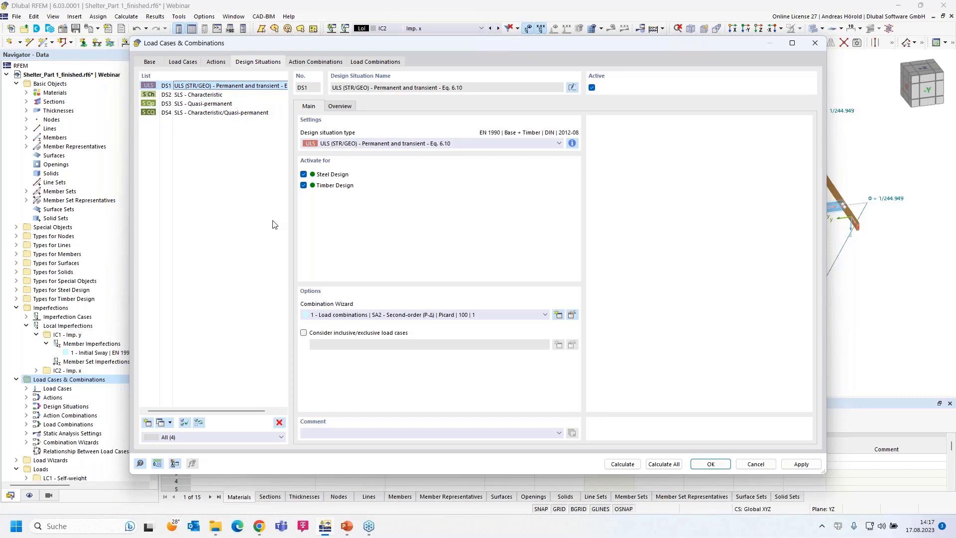
click(369, 63)
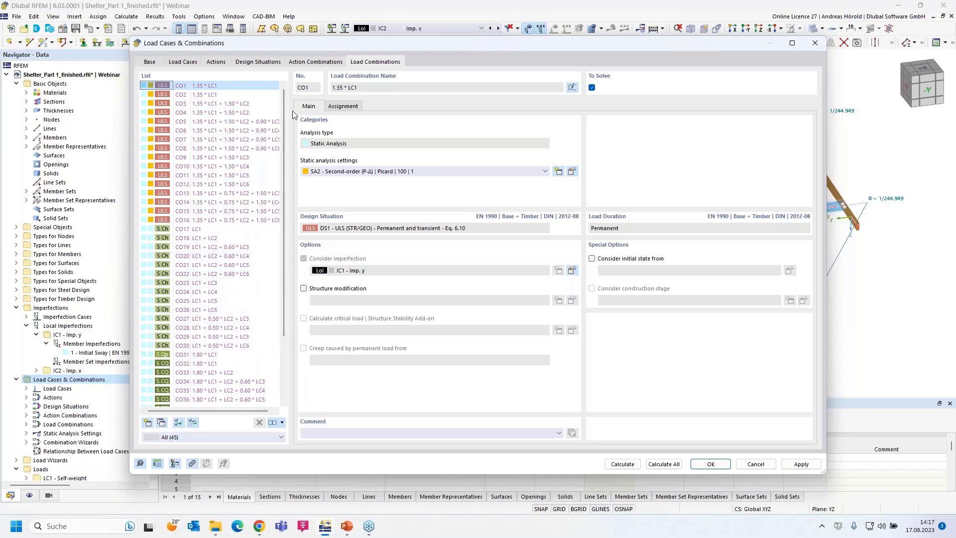
click(256, 62)
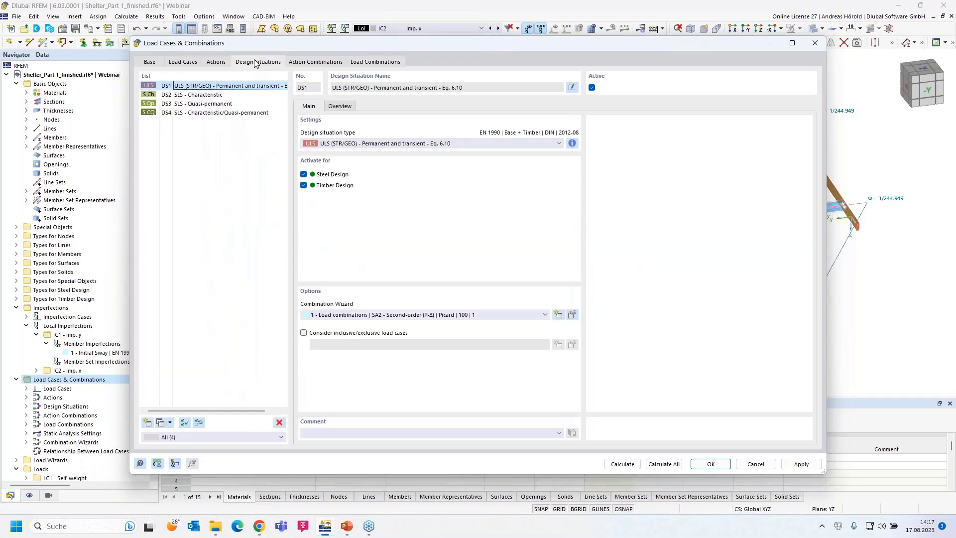
click(242, 94)
click(235, 105)
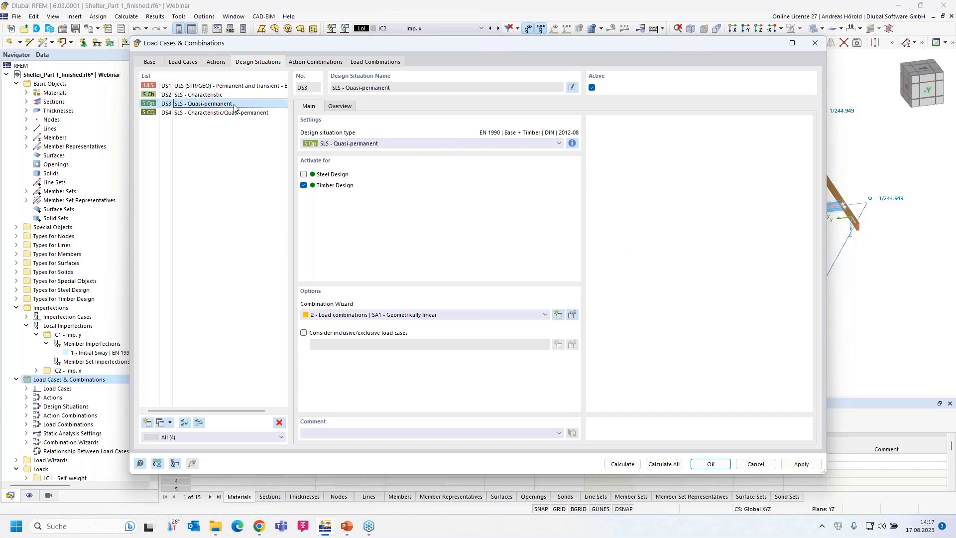
click(236, 114)
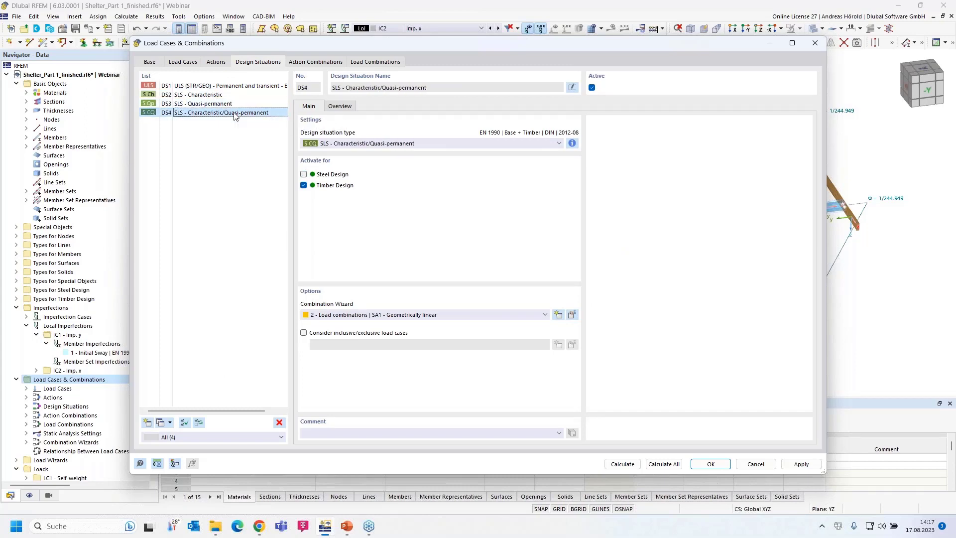
click(707, 466)
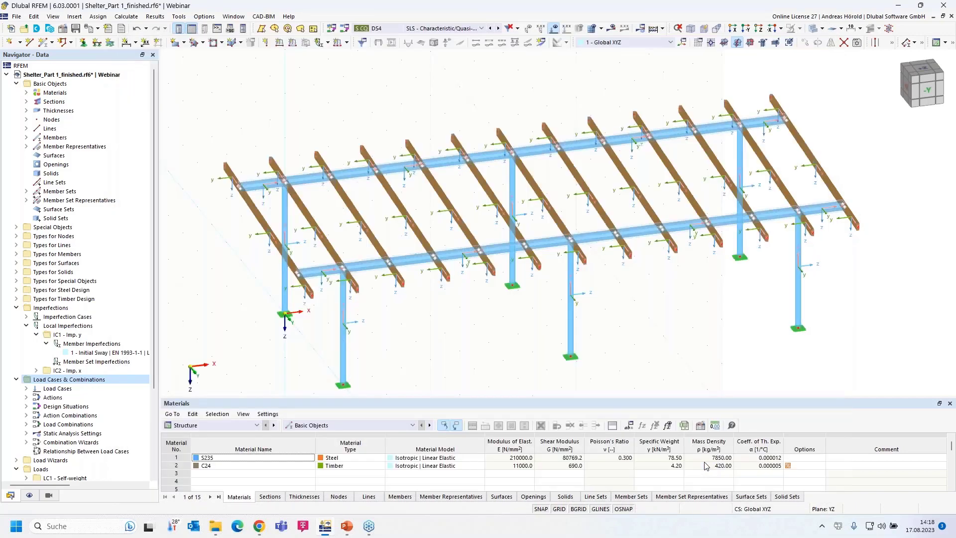
Step: Hide the member axis systems x, y, z and display the member representatives and member set representatives in the model
click(29, 497)
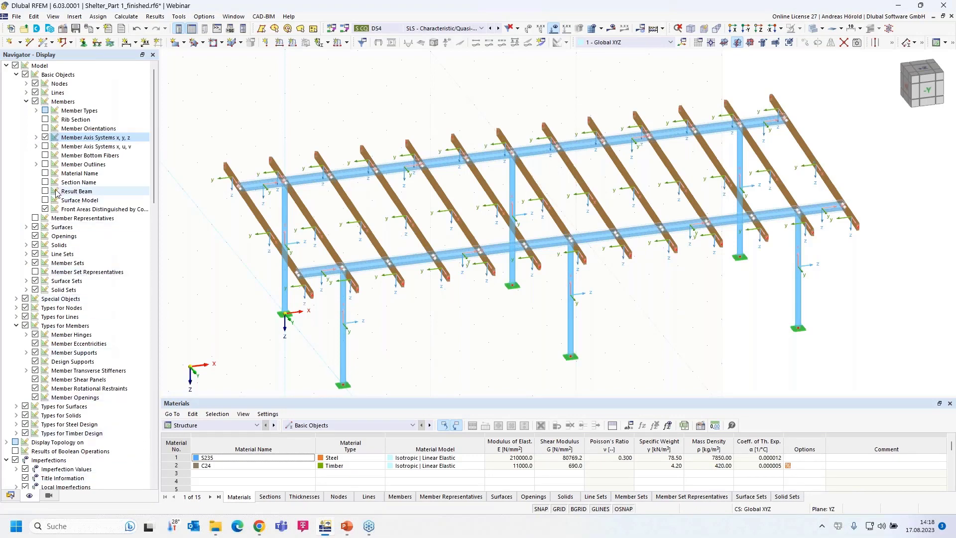
click(45, 137)
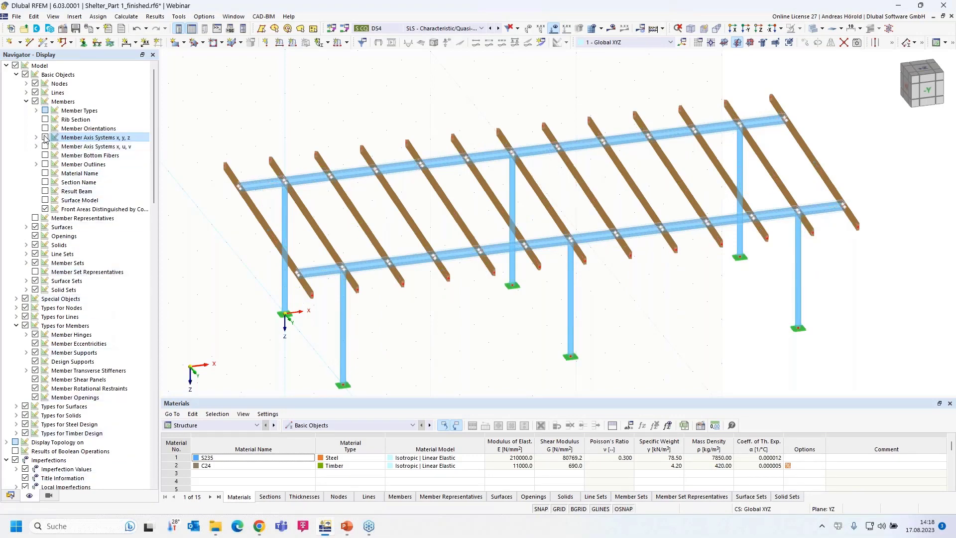
click(26, 101)
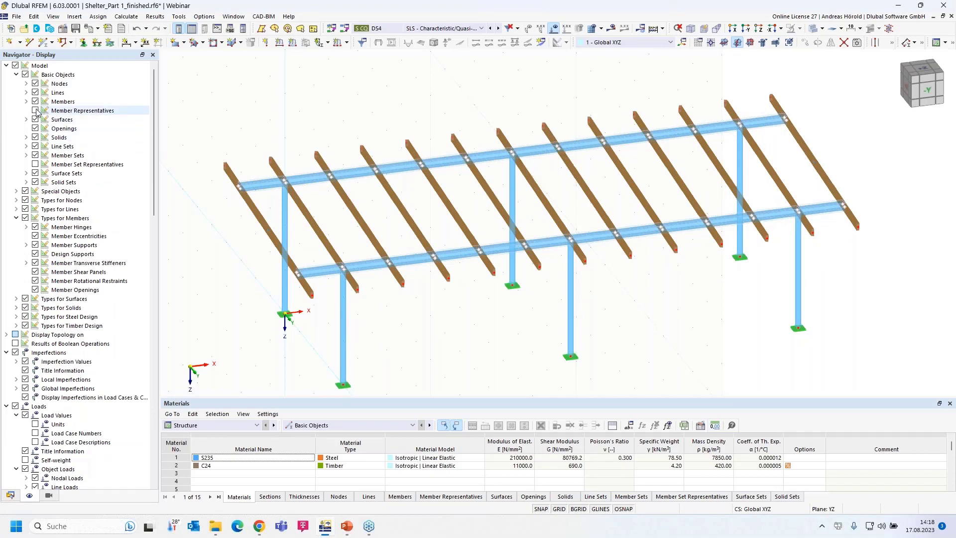
click(36, 110)
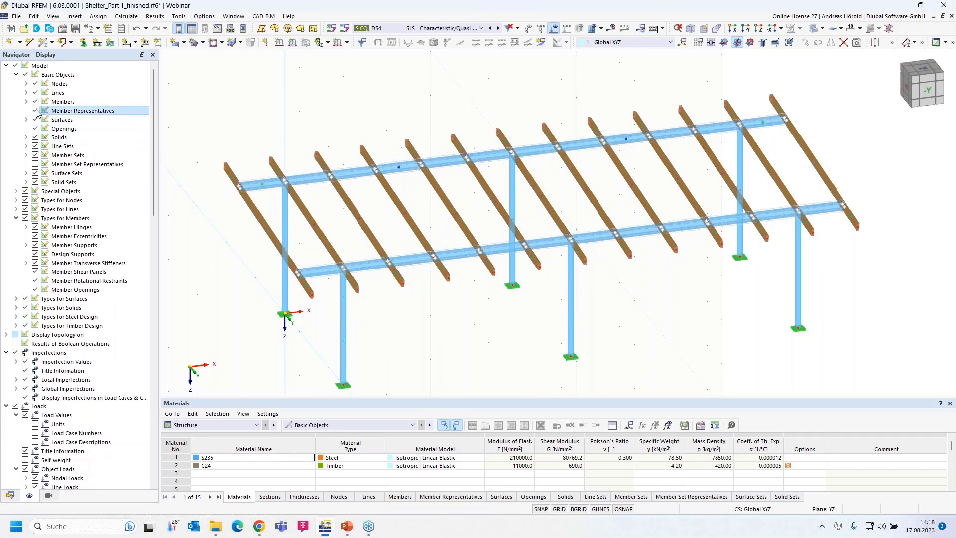
click(35, 164)
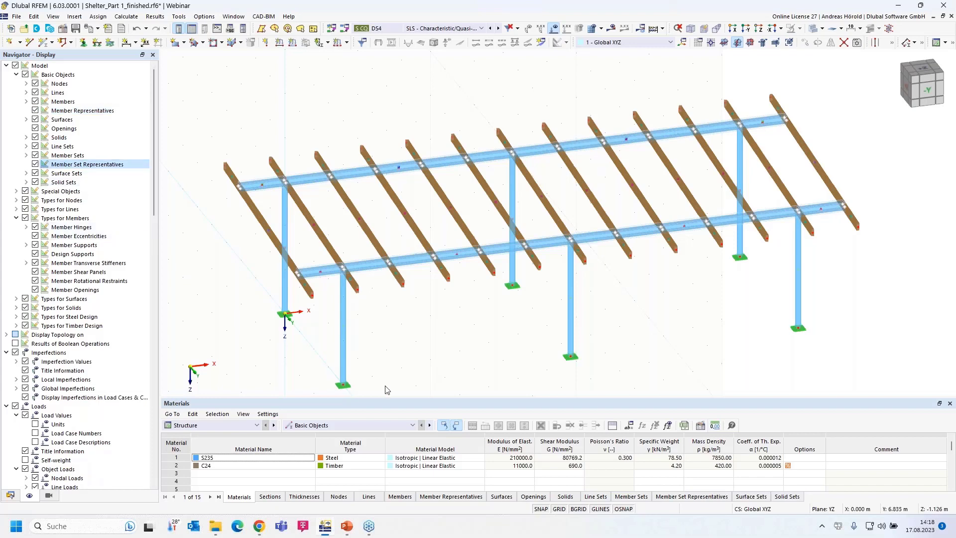
Step: Show the shelter as a wireframe model from a flatter front view
ctrl+middle_drag(387, 389, 461, 319)
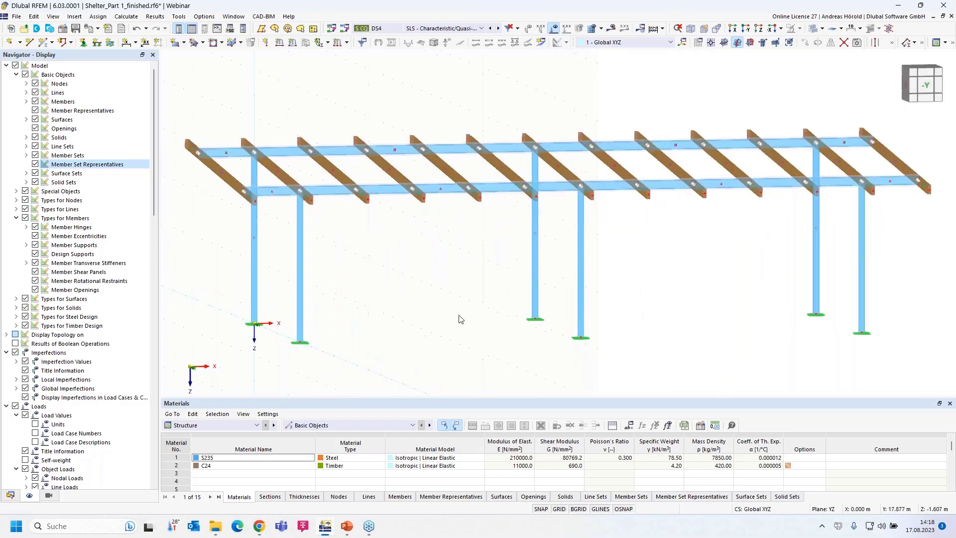
click(823, 28)
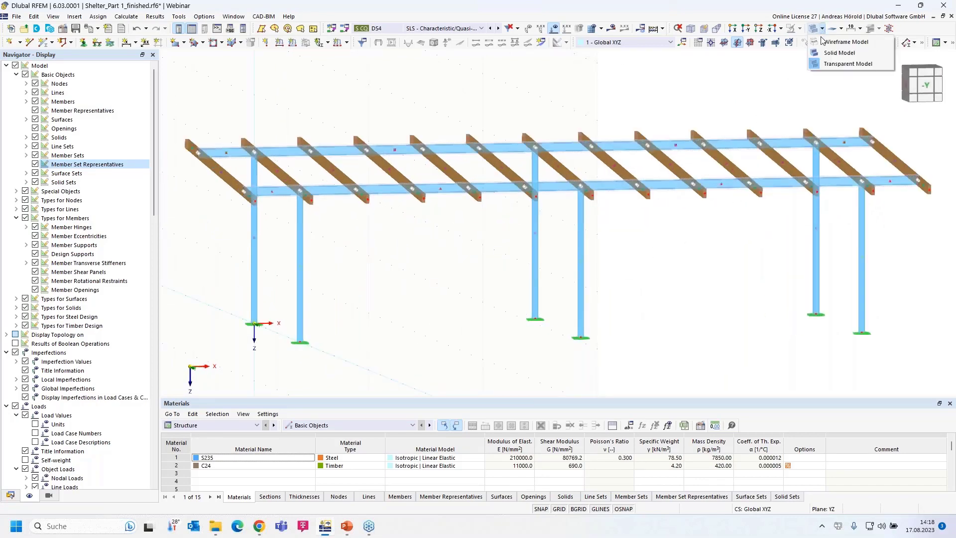
click(845, 42)
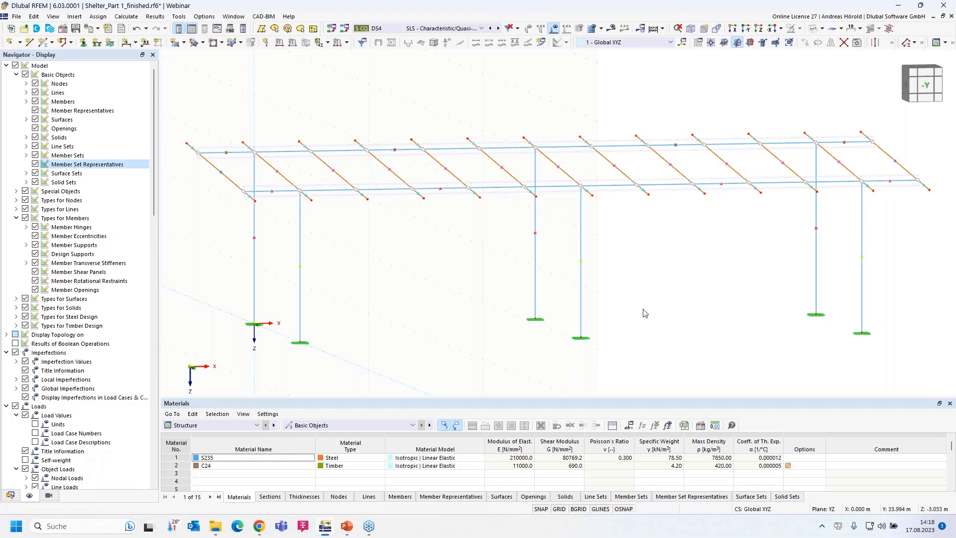
Step: Examine the member representatives and member set representatives, highlighting the 1.004 m R_M1 60/160 beam representative in the model
click(10, 495)
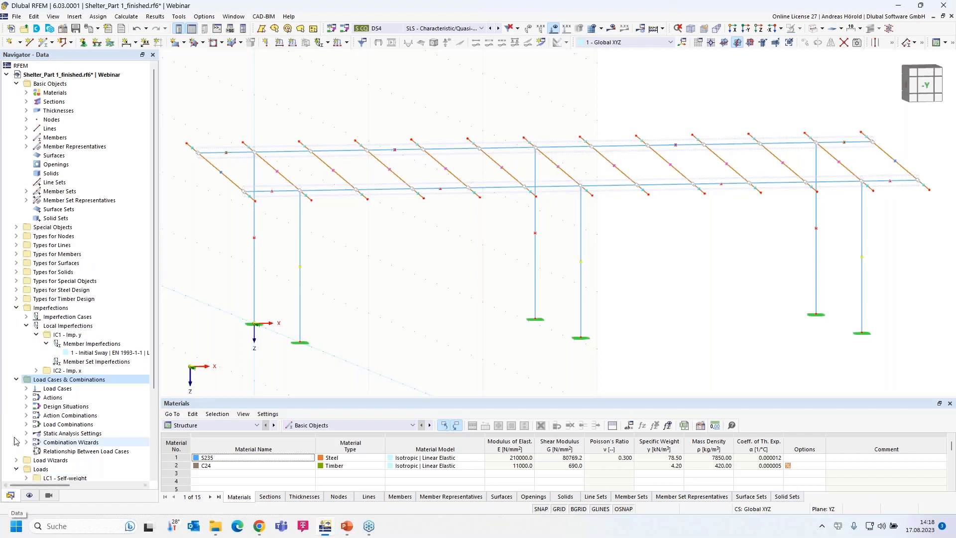
click(27, 147)
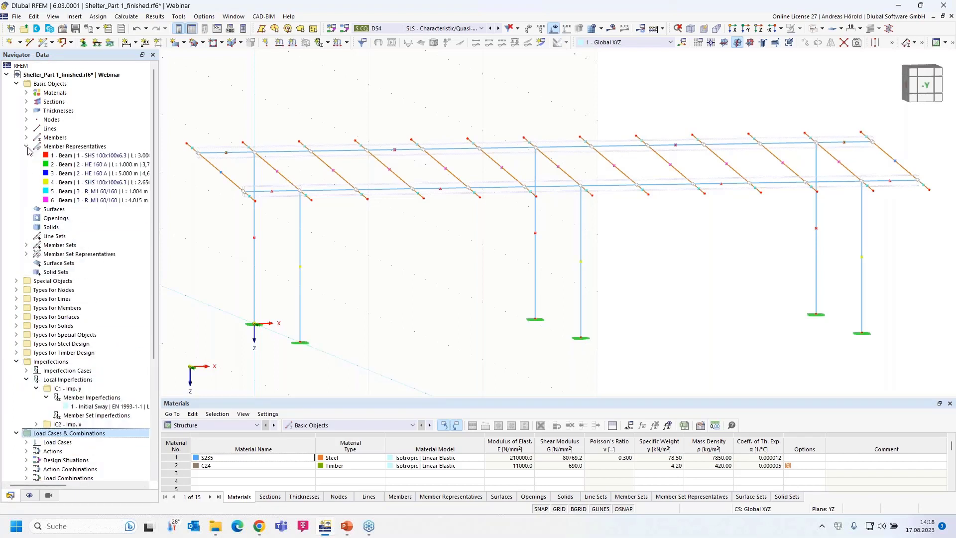
click(26, 254)
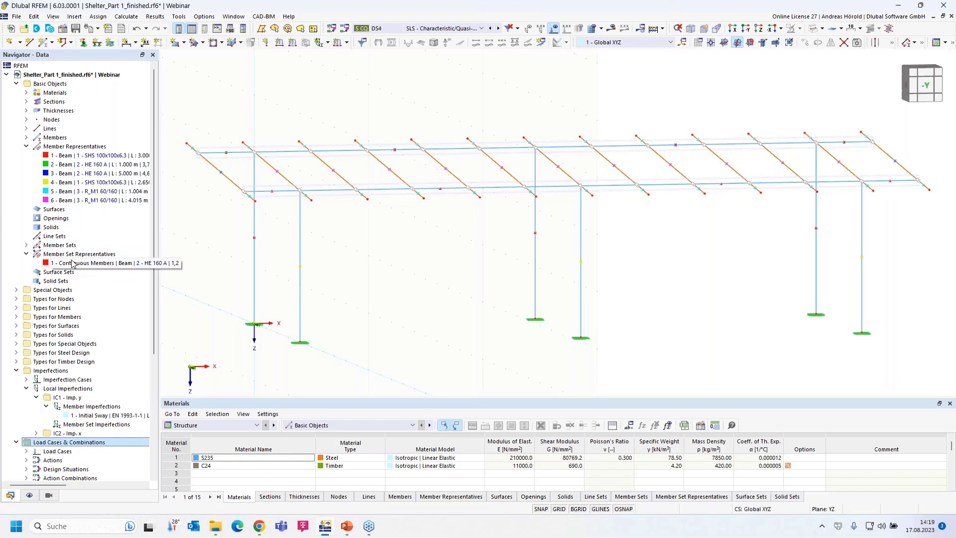
click(69, 192)
ctrl+middle_drag(265, 224, 421, 266)
scroll(318, 269, up, 2)
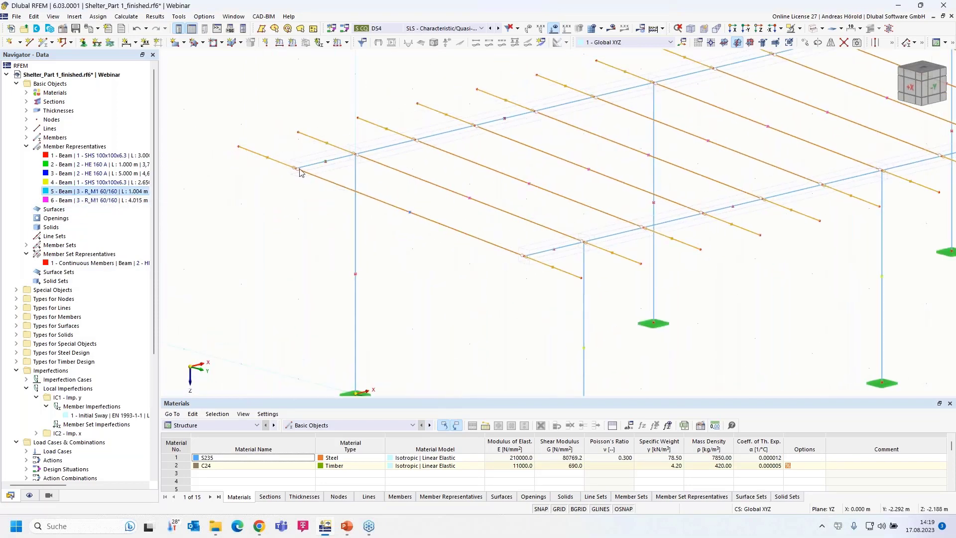
Step: Change the service class of the timber members to 2 - Moist through the 4.015 m R_M1 60/160 member representative
click(64, 200)
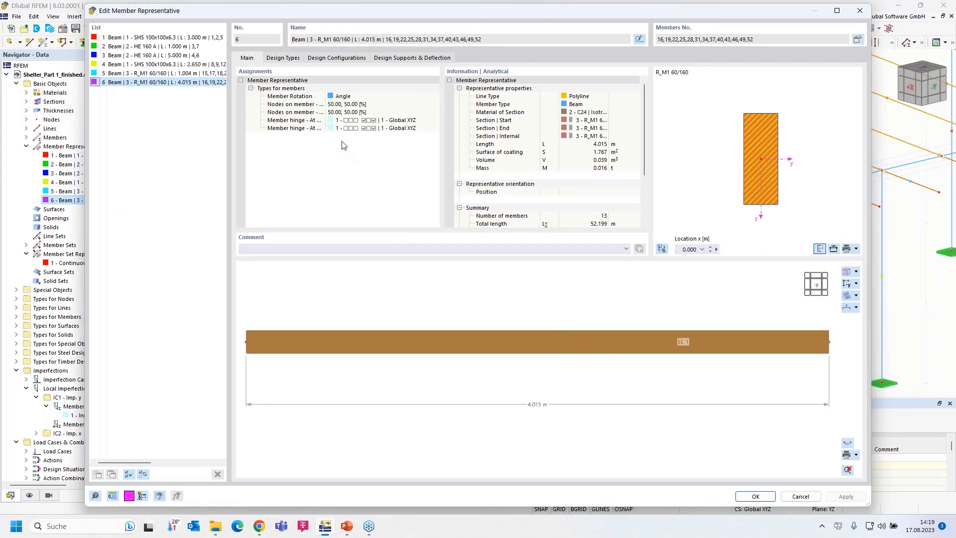
click(282, 59)
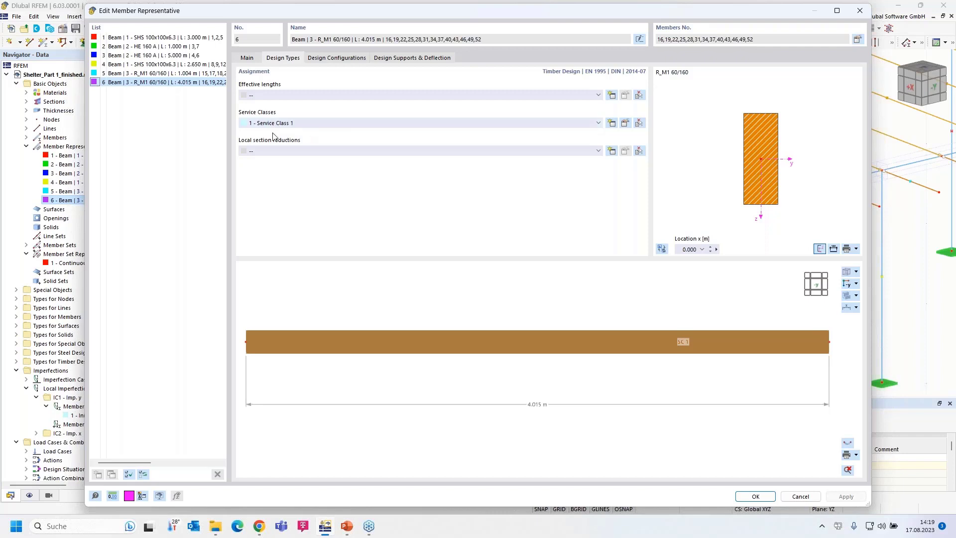
click(625, 123)
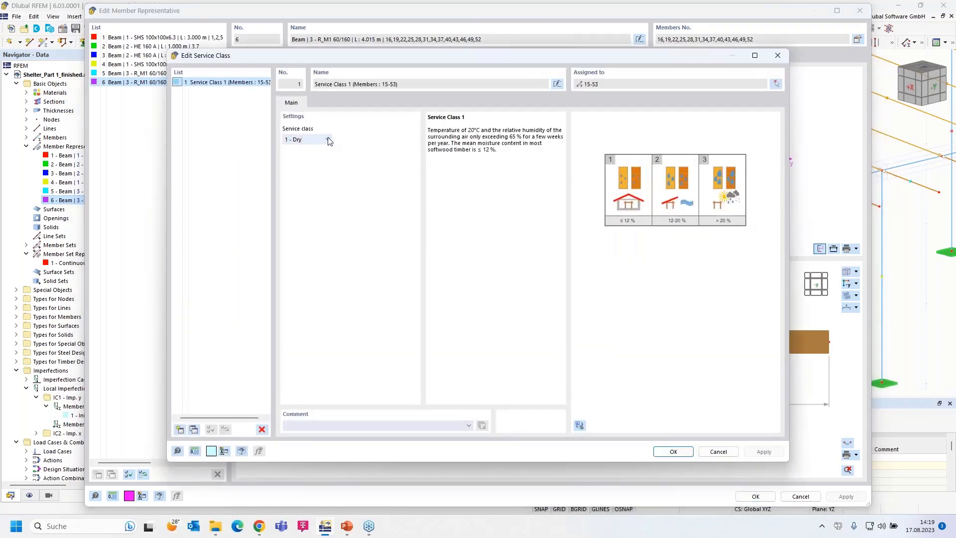
click(327, 140)
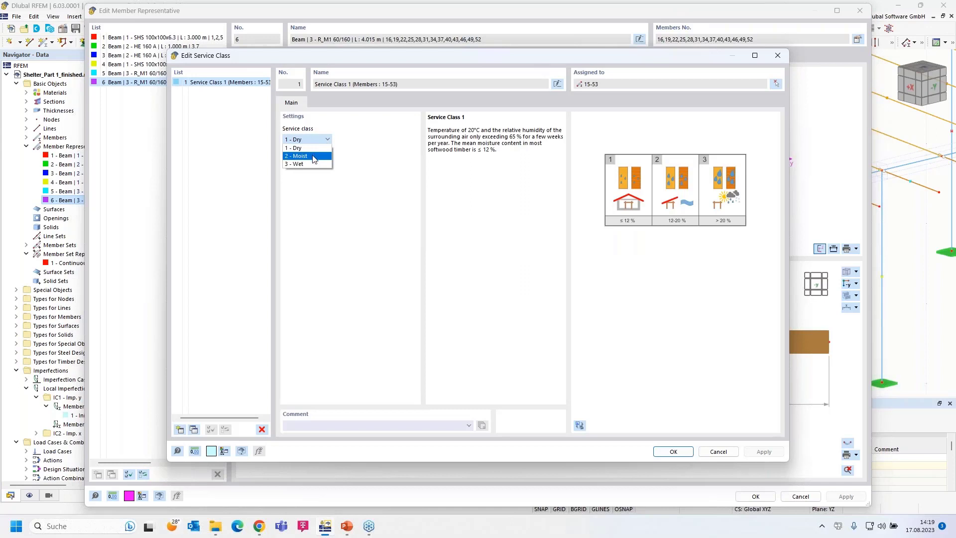
click(314, 157)
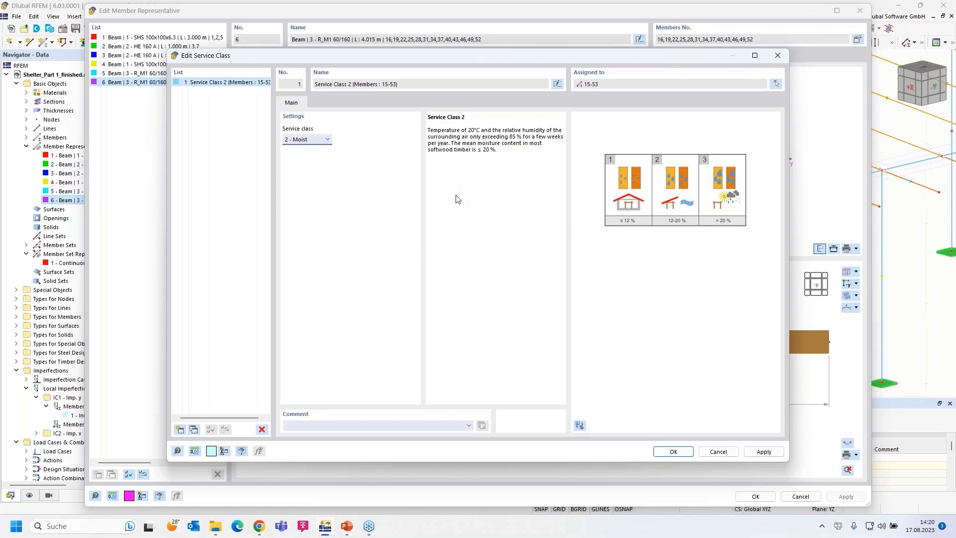
click(673, 452)
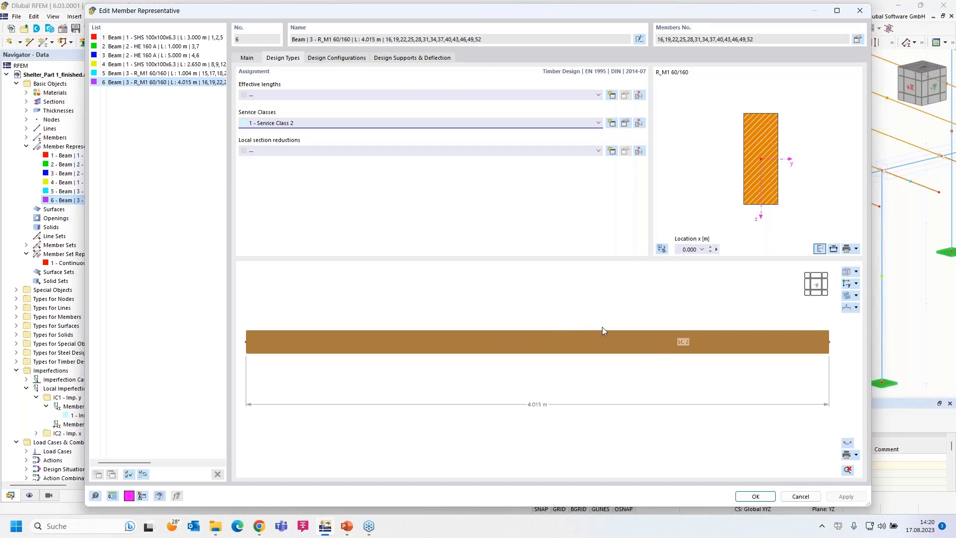
Step: Deactivate stability design in the Default ultimate configuration for Timber Design and check its standard parameters
click(329, 61)
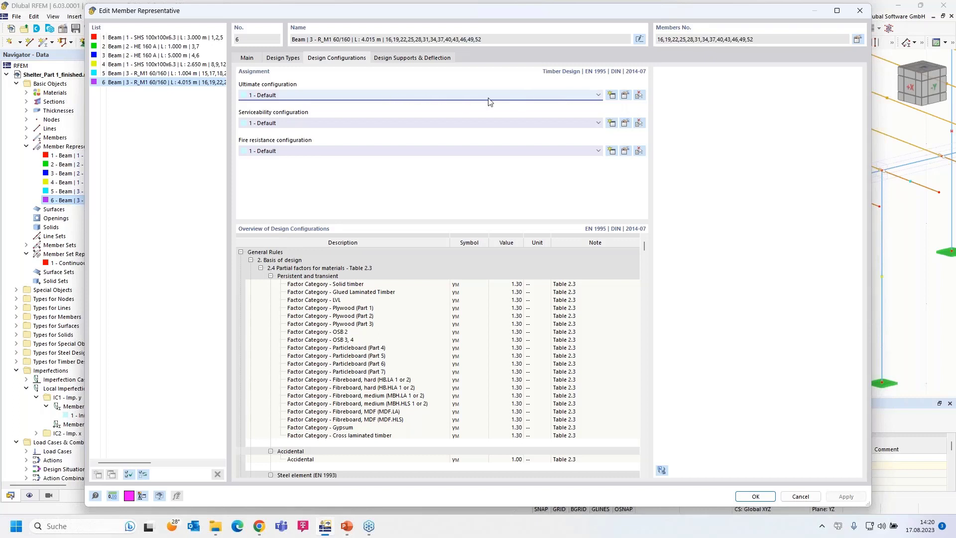
click(626, 96)
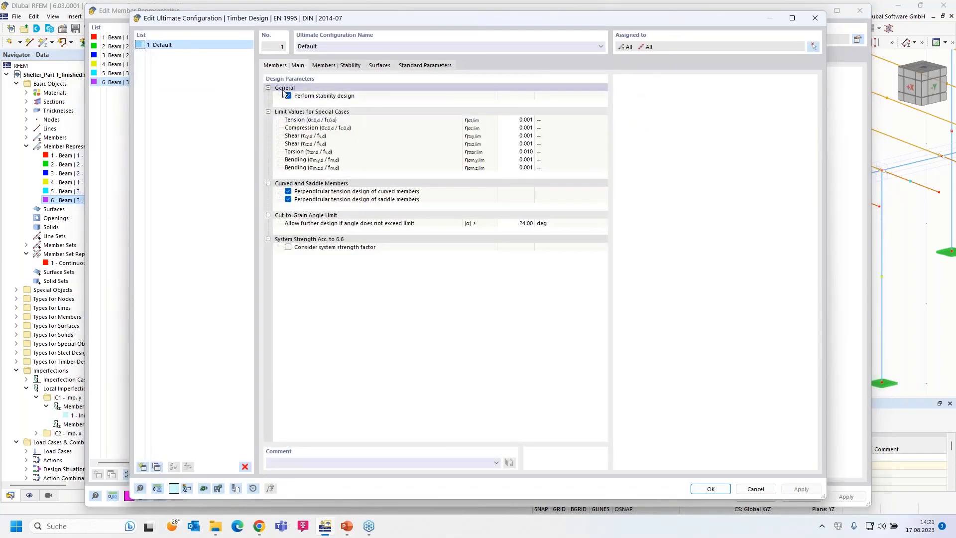
click(288, 96)
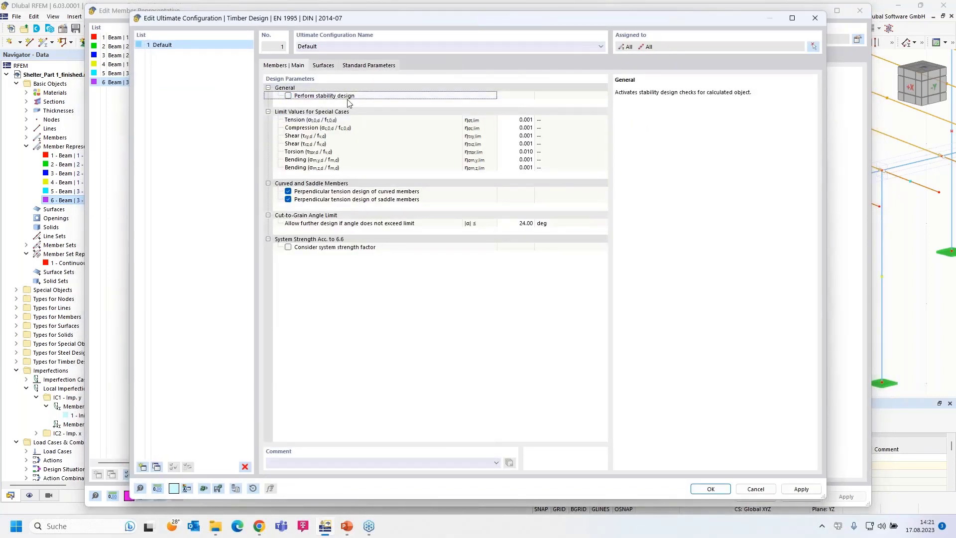
click(325, 66)
click(352, 66)
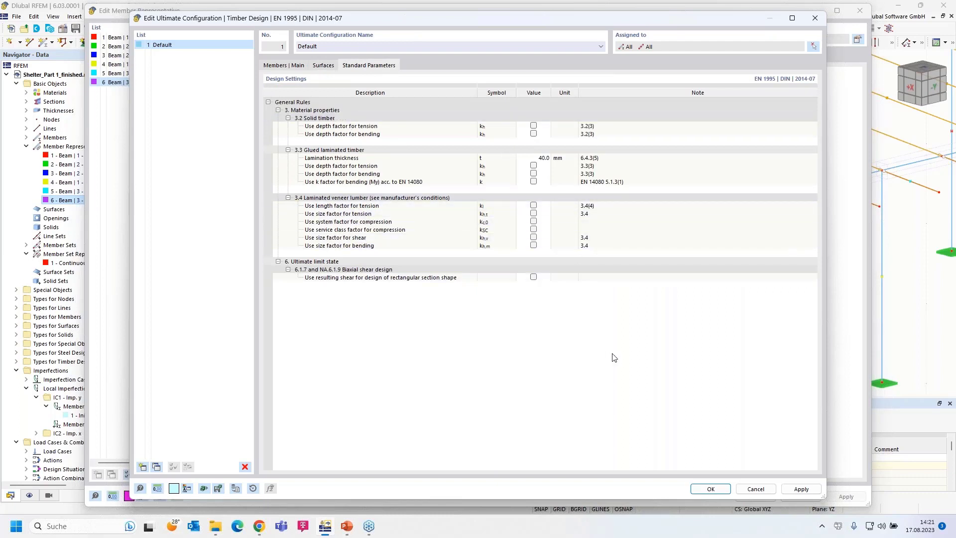
click(711, 490)
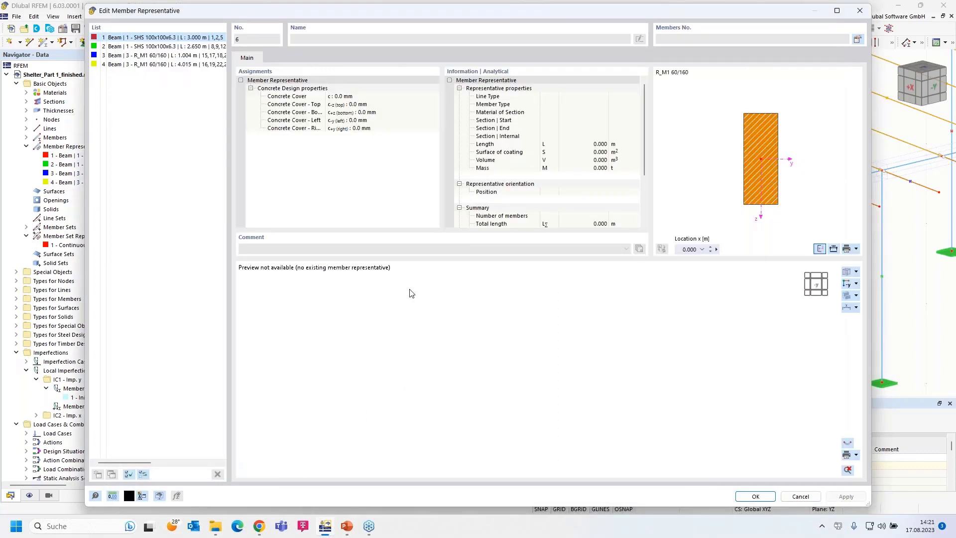
Step: Review the Default timber serviceability configuration and remove the fire resistance configuration from the 4.015 m R_M1 60/160 member representative
click(113, 66)
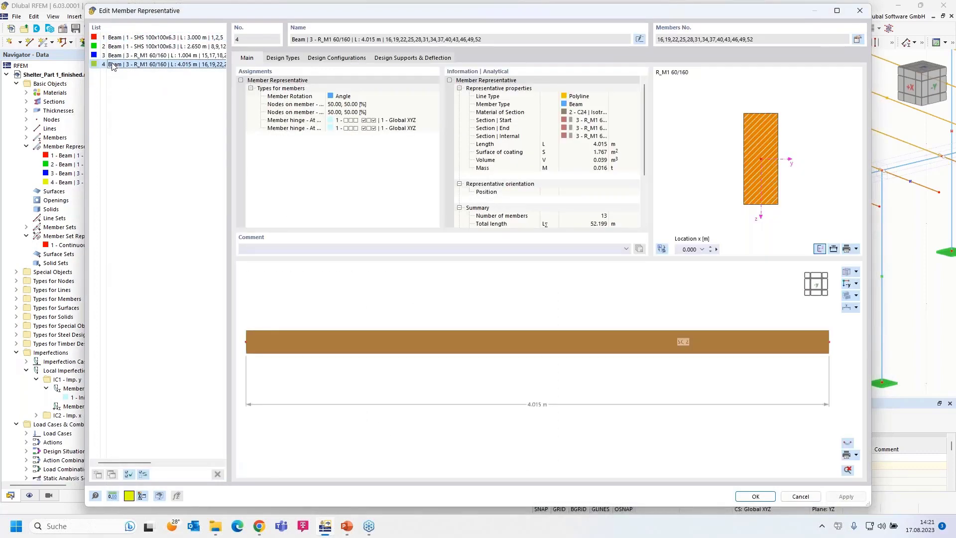
click(327, 58)
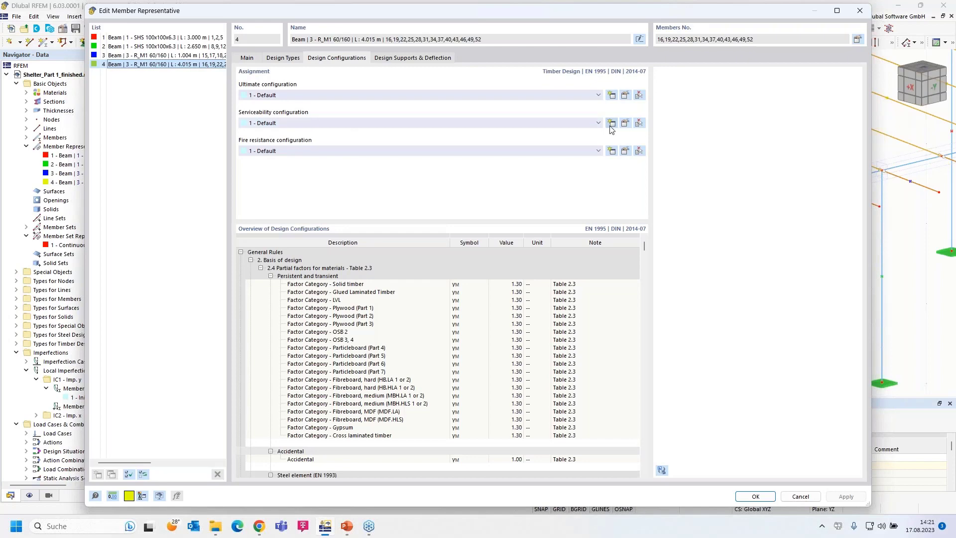
click(625, 123)
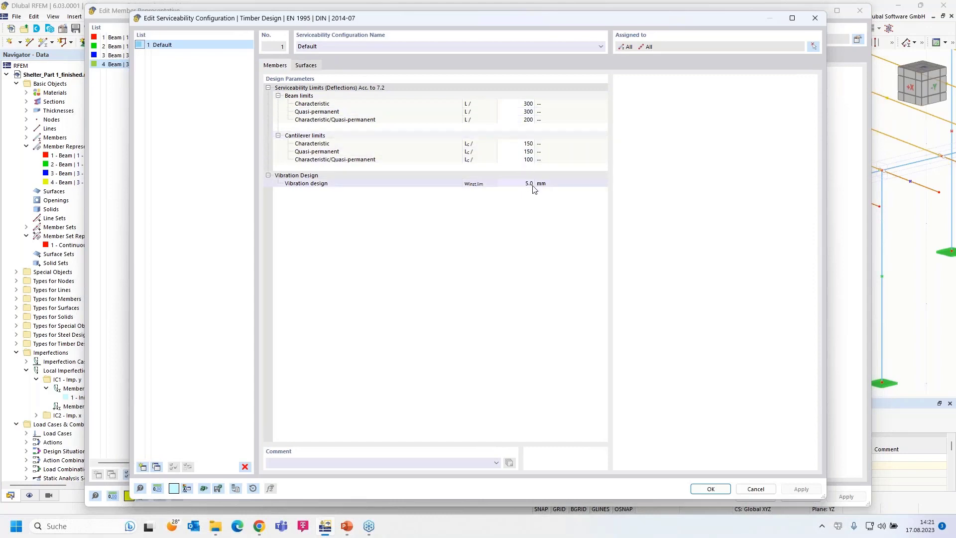
click(711, 489)
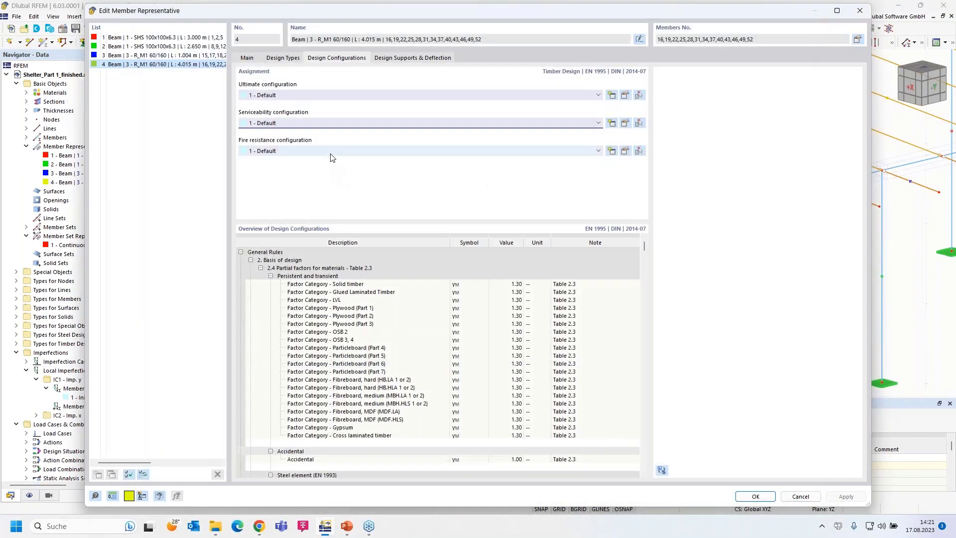
click(333, 151)
click(331, 162)
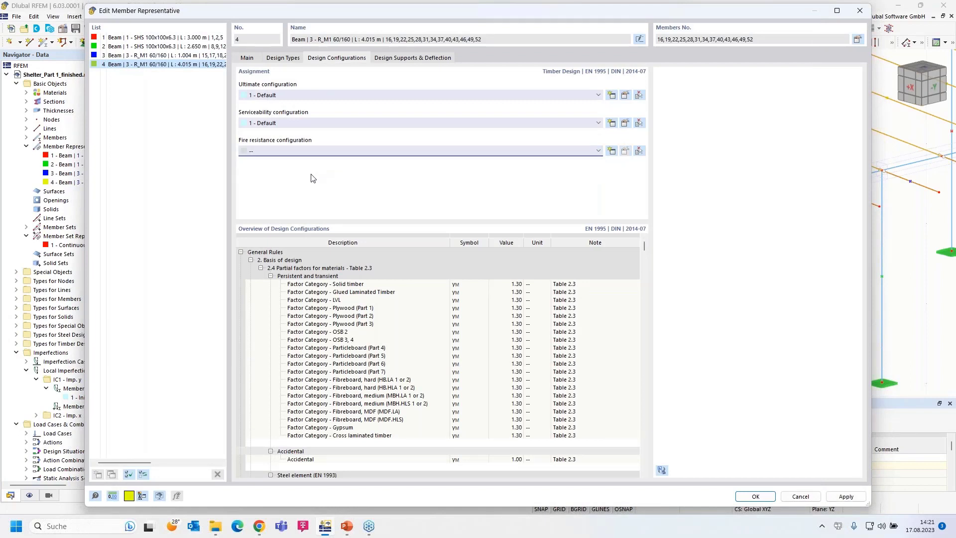
Step: Create a Timber design support at the start of the 4.015 m member representative with a support length of 160 mm in the z-axis
click(395, 59)
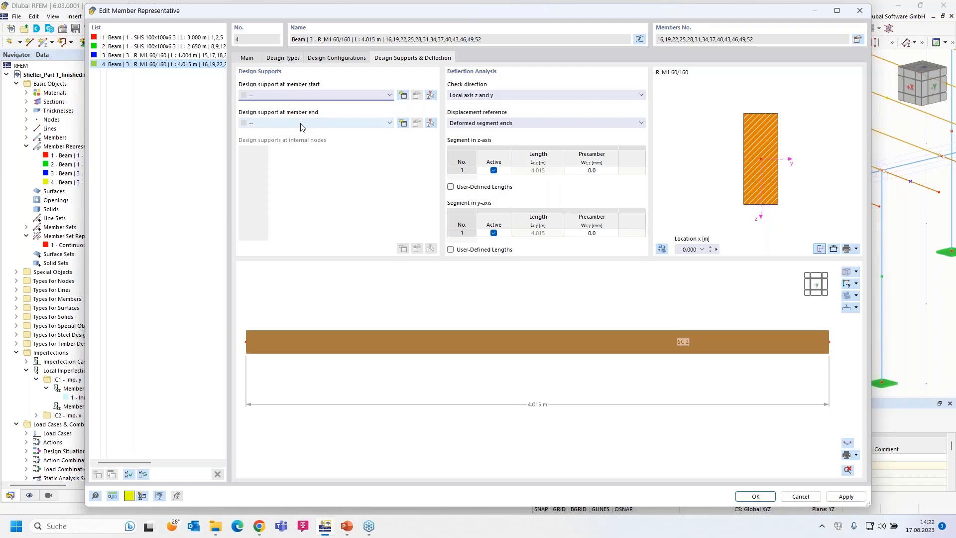
click(403, 95)
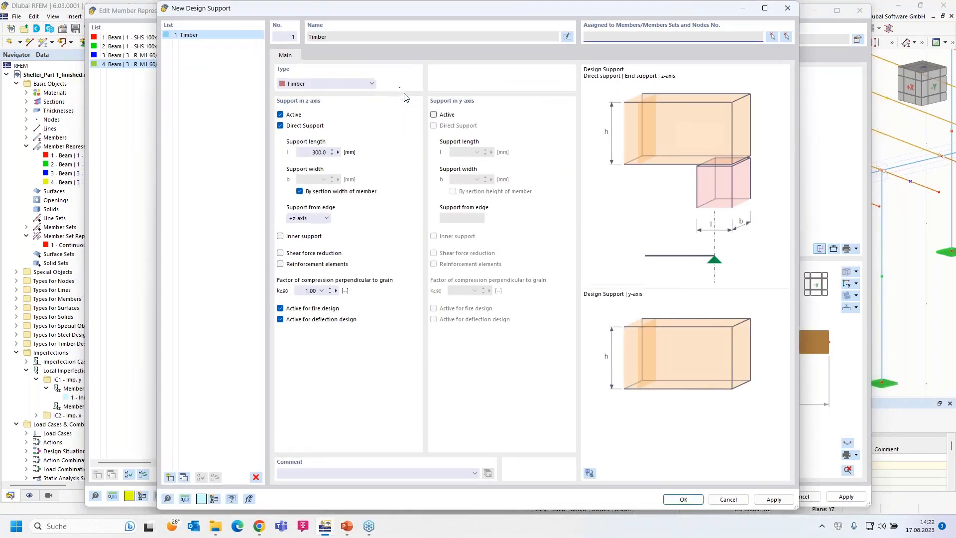
click(363, 85)
click(356, 85)
drag(306, 152, 347, 150)
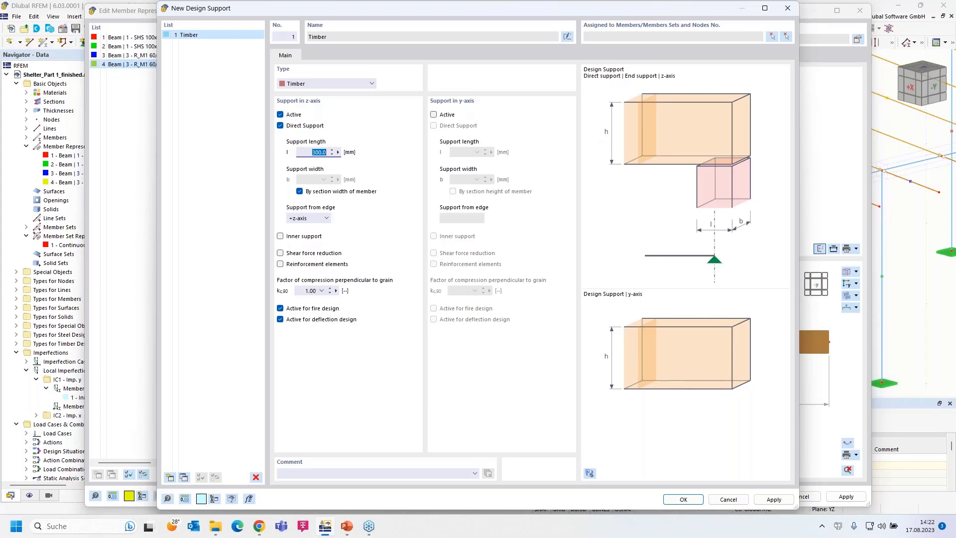
text(160)
Step: Make it an inner support with a compression factor of 1.50 for softwood discrete supports, and assign the same support to the member end
click(280, 237)
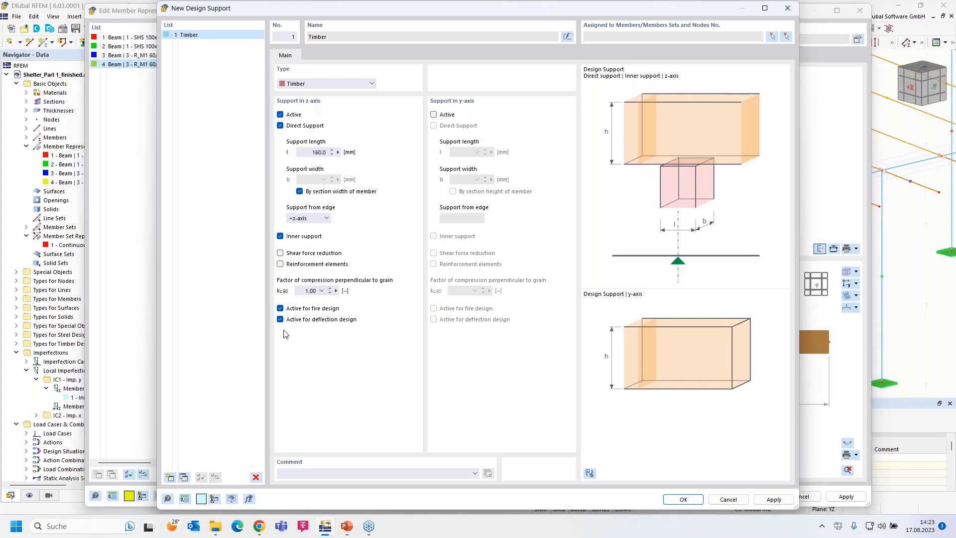
click(321, 291)
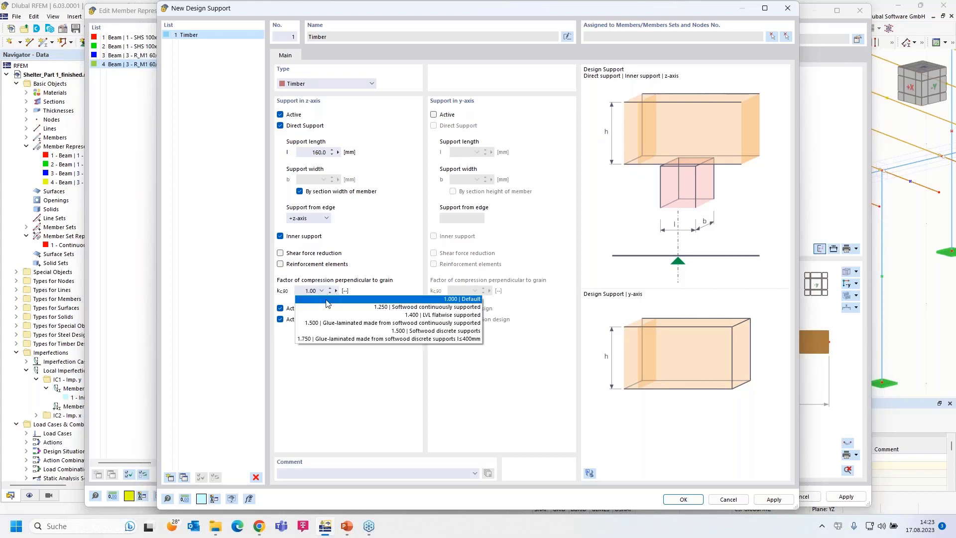
click(409, 332)
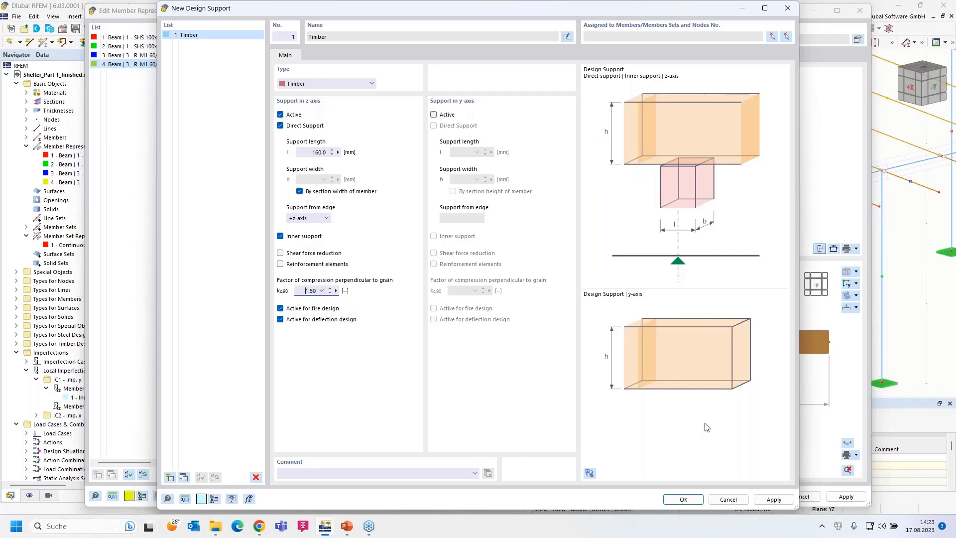
click(683, 499)
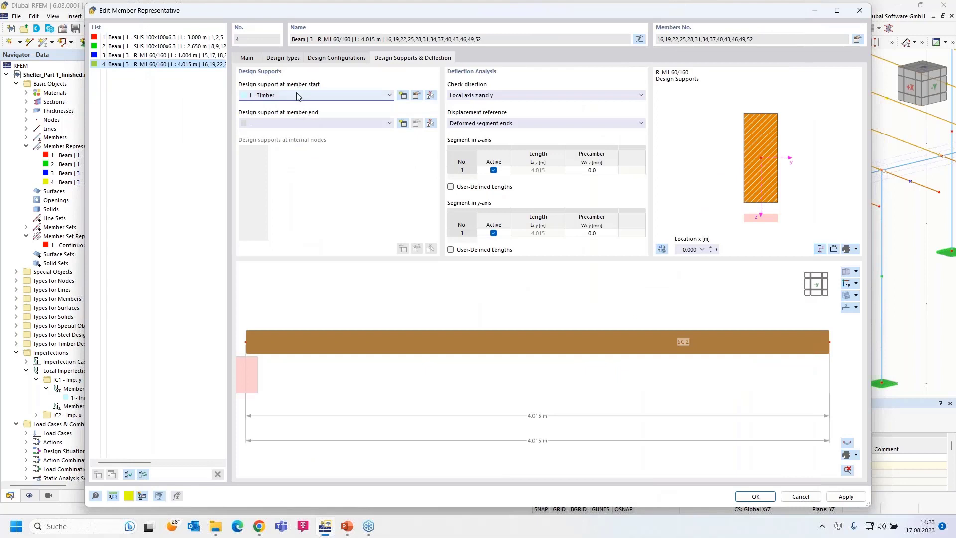
click(329, 124)
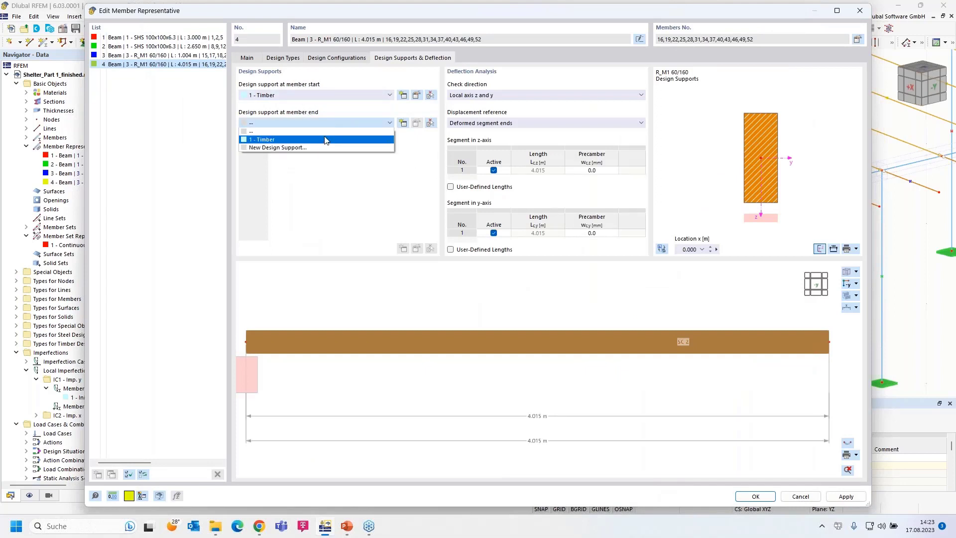
click(327, 135)
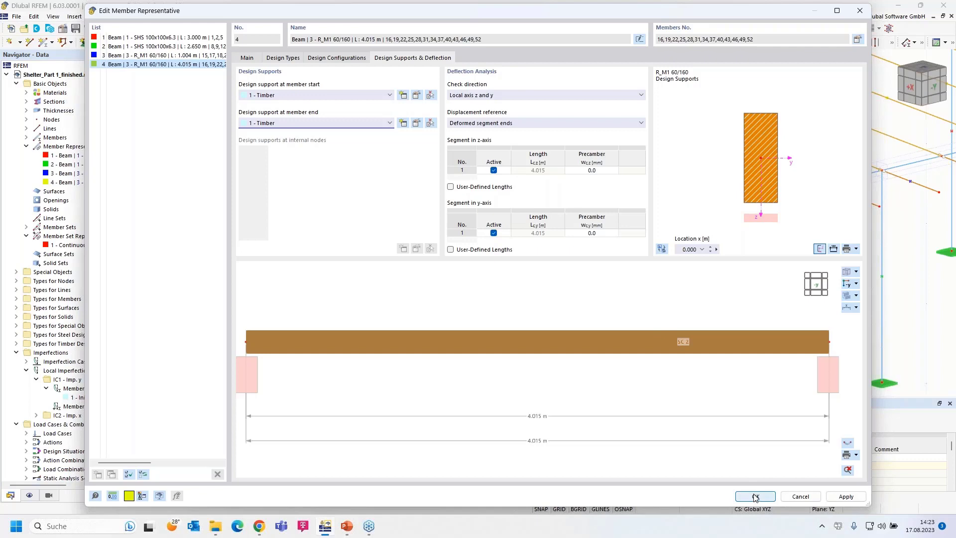
Step: Remove the fire resistance configuration from the 1.004 m R_M1 60/160 member representative, leave its design supports unassigned and accept the changes
click(112, 55)
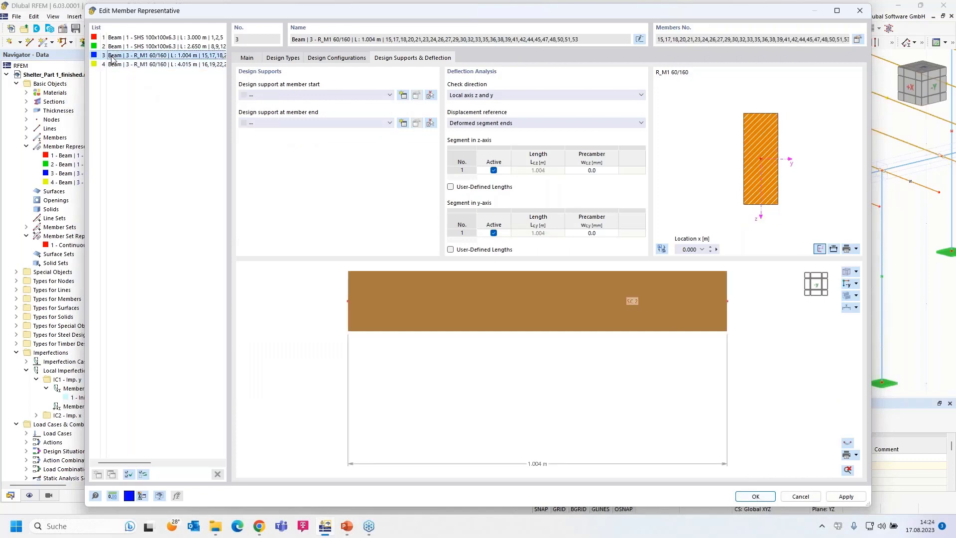
click(247, 58)
click(282, 58)
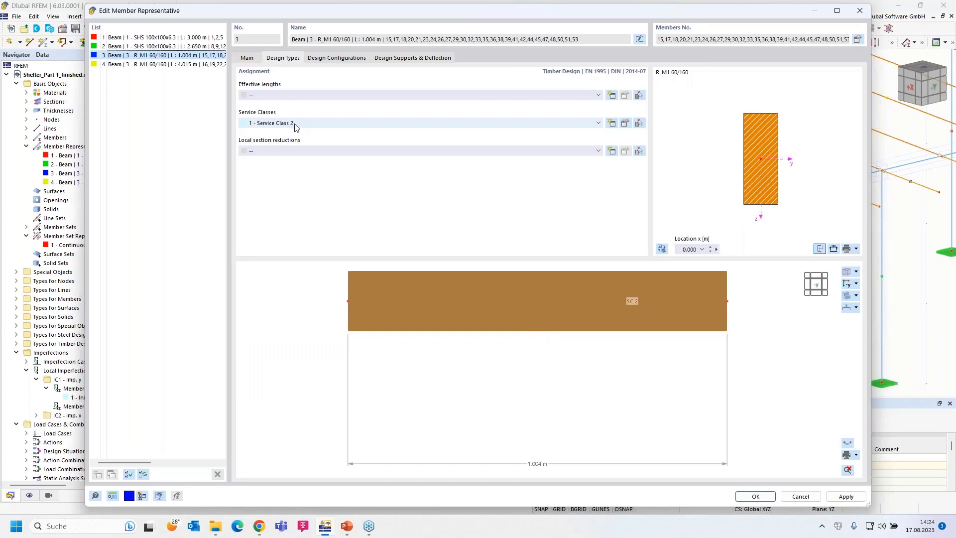
click(335, 59)
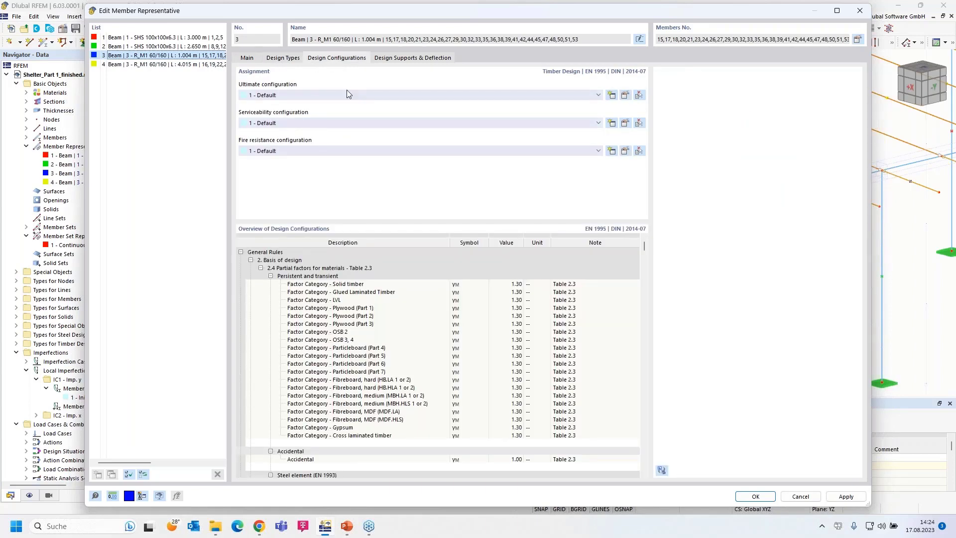
click(360, 151)
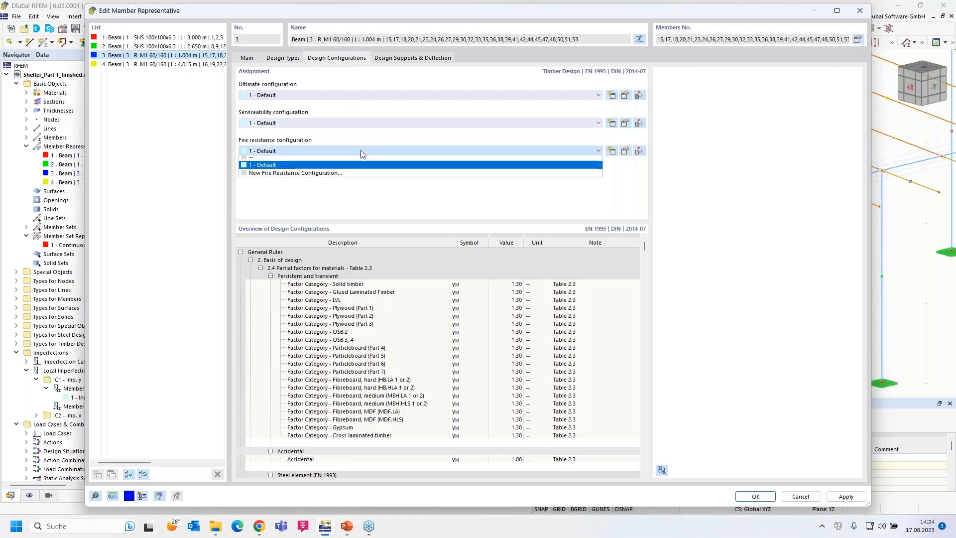
click(347, 159)
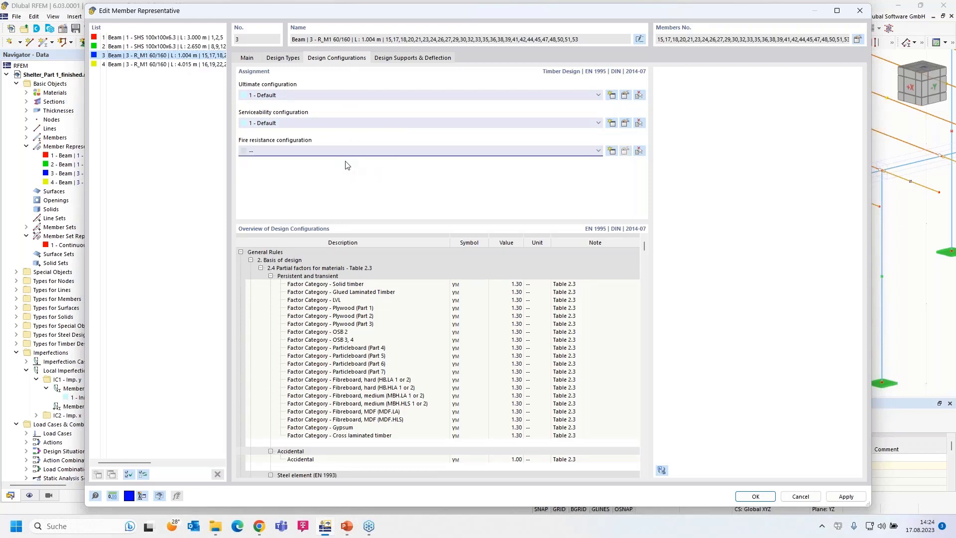
click(402, 58)
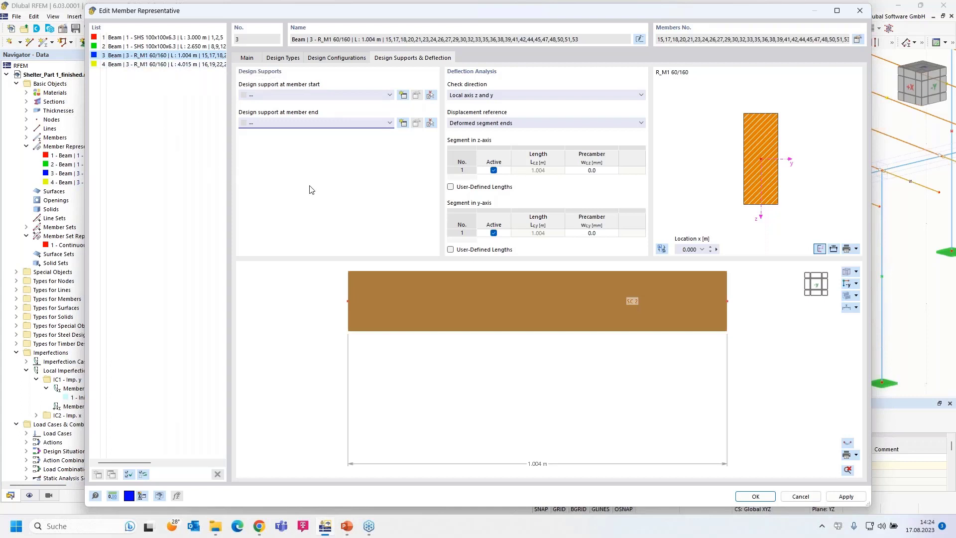
click(753, 497)
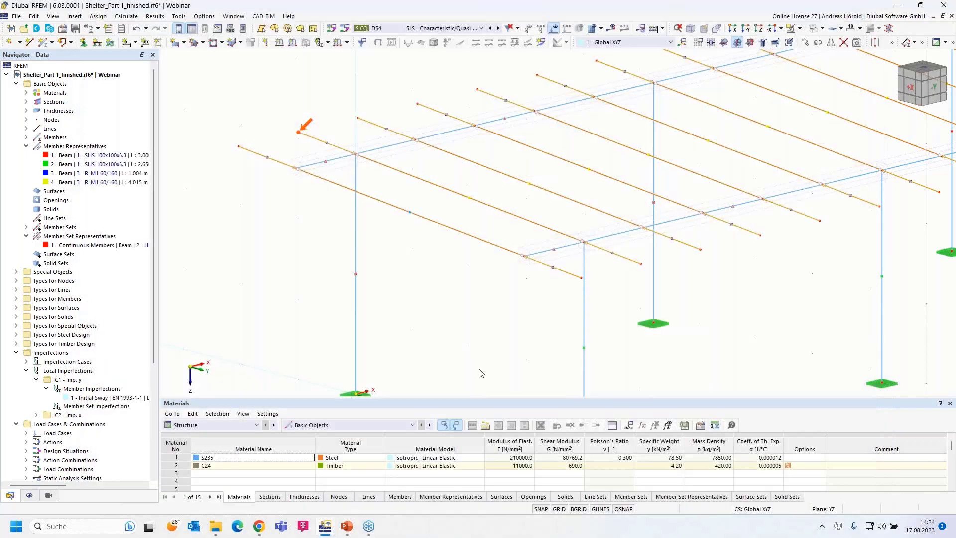
Step: Switch the result tables to Timber Design and calculate the timber design checks for the whole shelter
scroll(474, 362, down, 2)
middle_drag(576, 270, 442, 252)
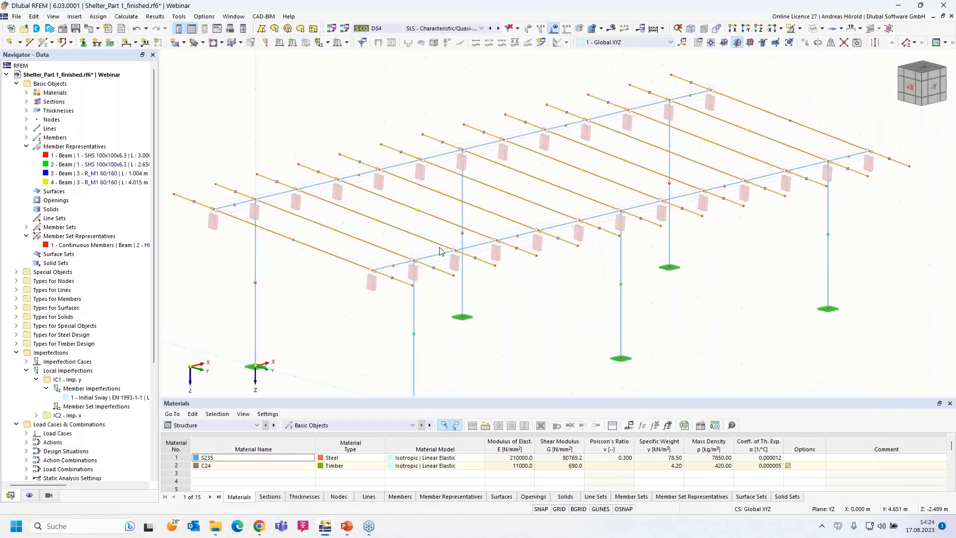
click(216, 426)
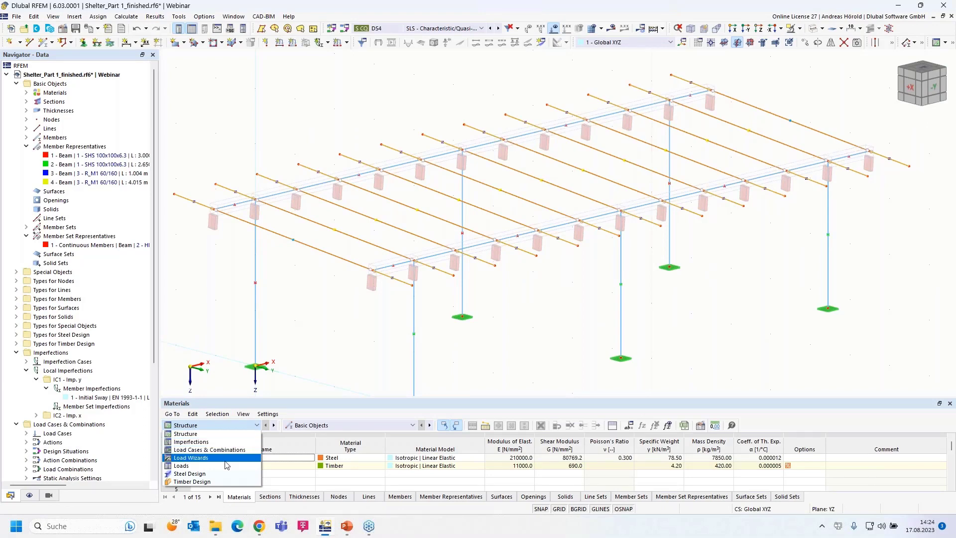
click(232, 482)
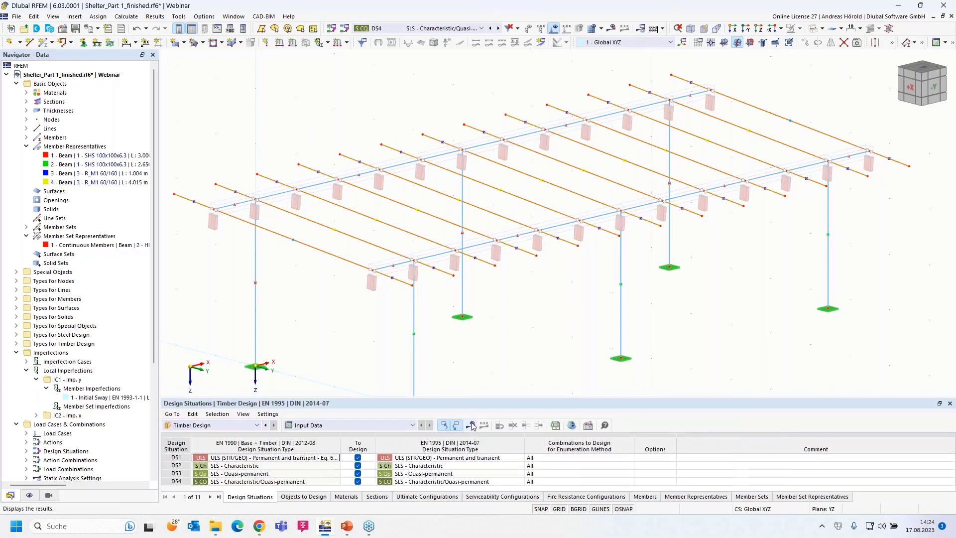
click(471, 425)
click(515, 304)
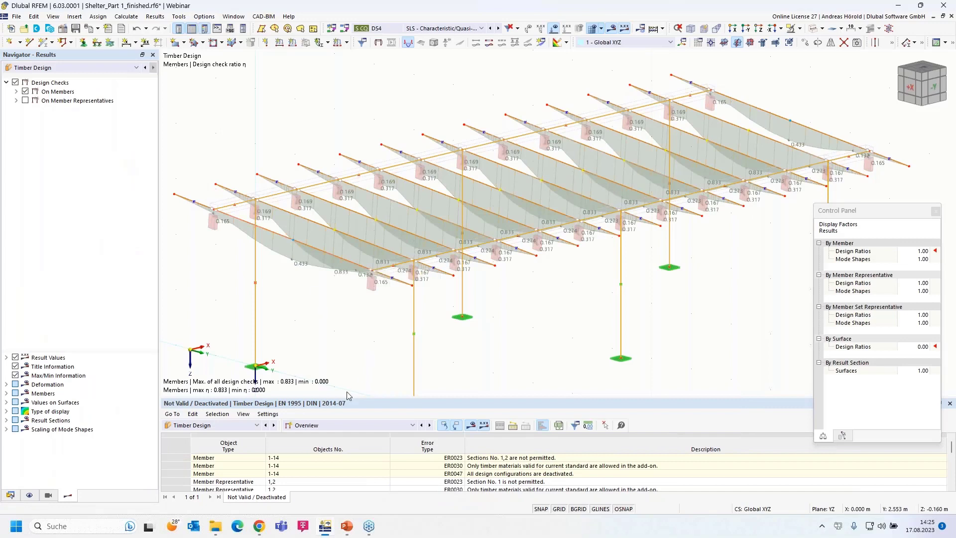
Step: List the timber design ratios on members by design situation in an enlarged table and locate the Characteristic/Quasi-permanent deflection check of member 19
click(348, 426)
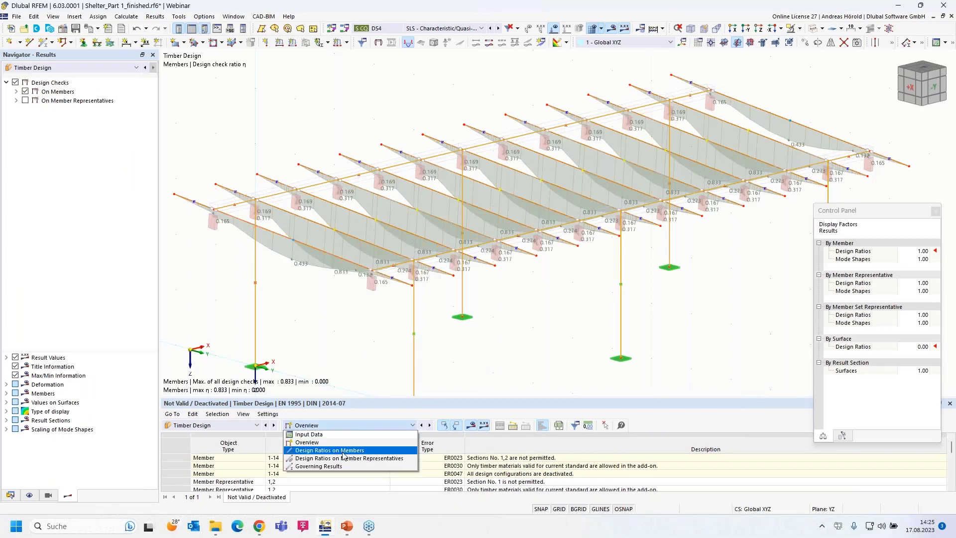
click(323, 444)
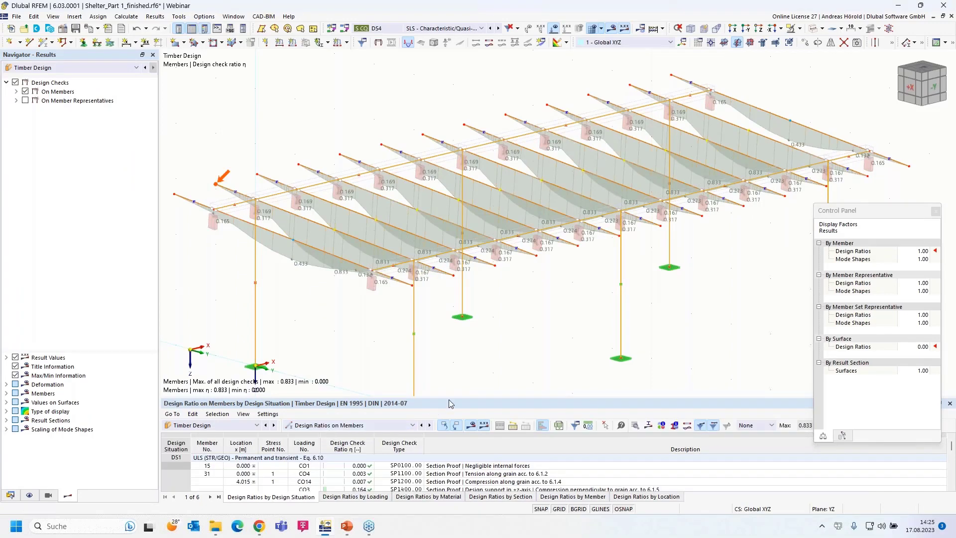
drag(452, 400, 454, 284)
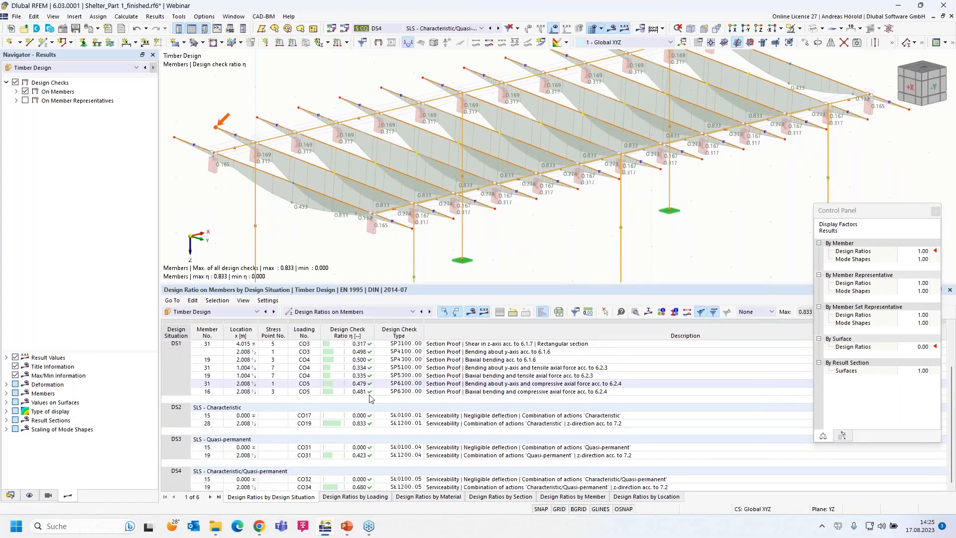
scroll(366, 403, down, 2)
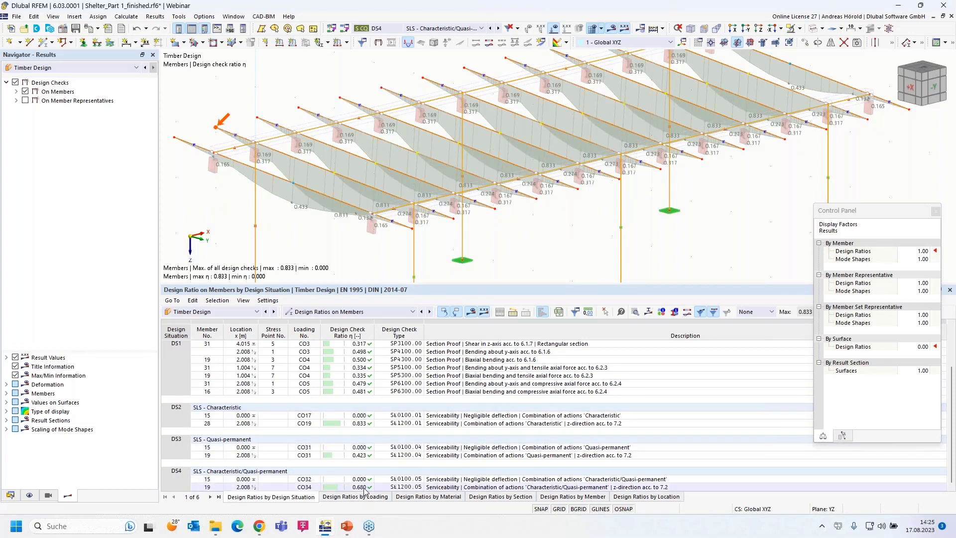
click(446, 487)
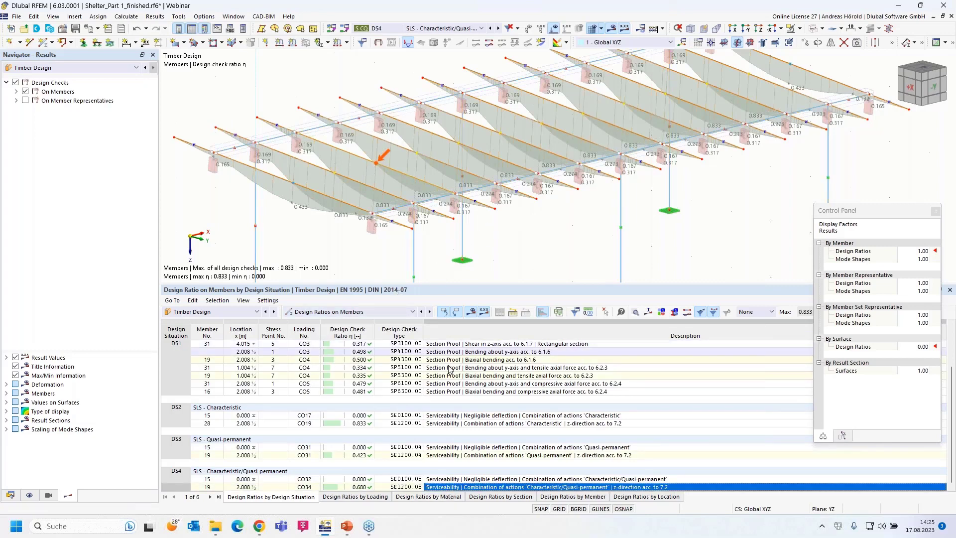
Step: Examine the design check details for member 28's characteristic deflection under CO19 and member 19's biaxial bending under CO4
click(365, 423)
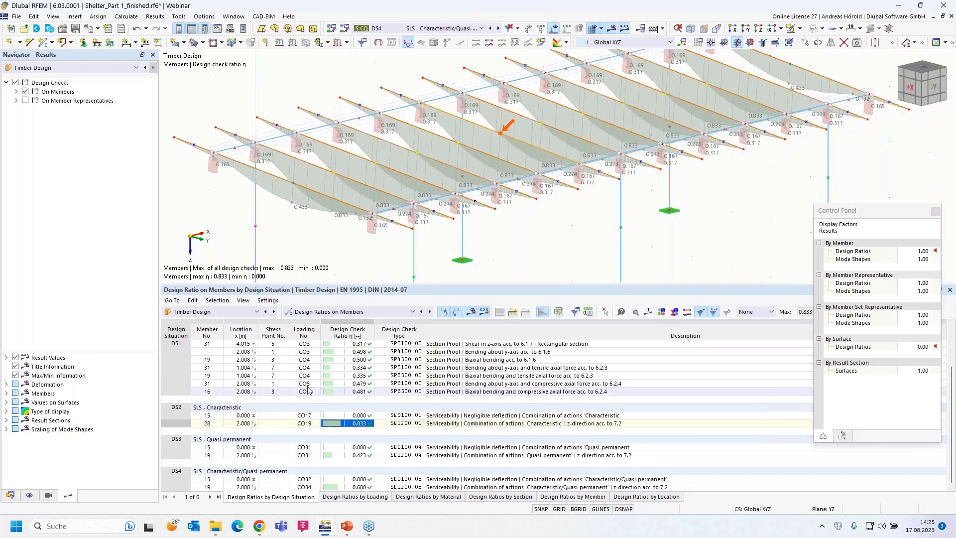
double_click(357, 424)
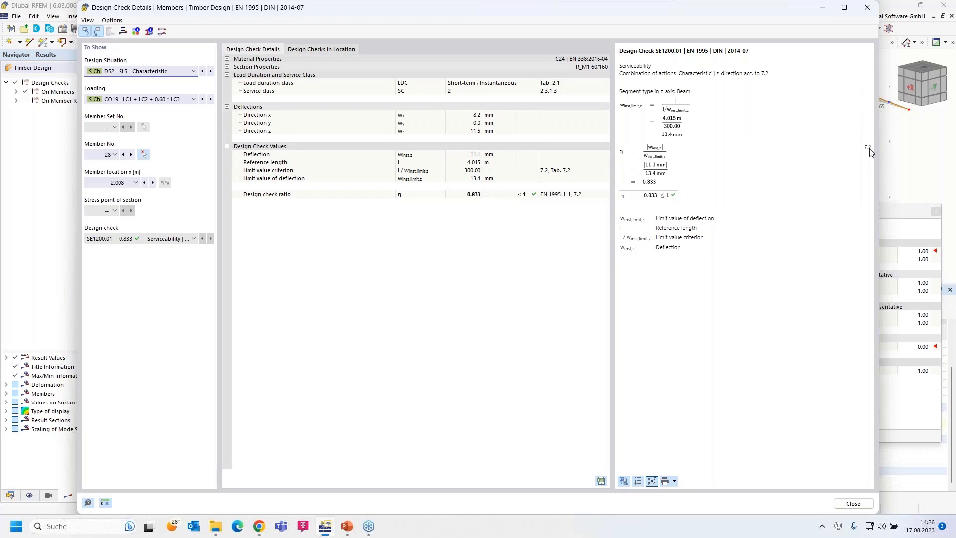
click(868, 9)
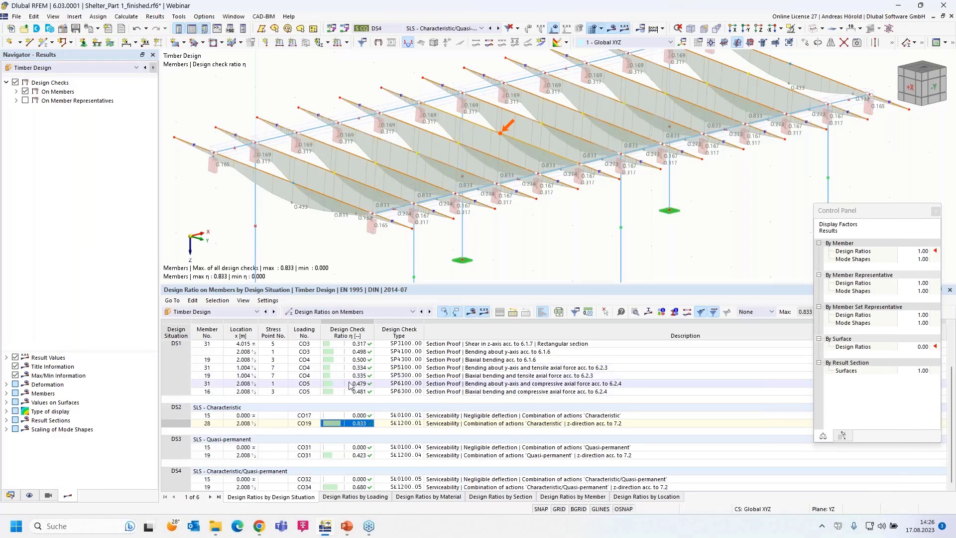
click(342, 359)
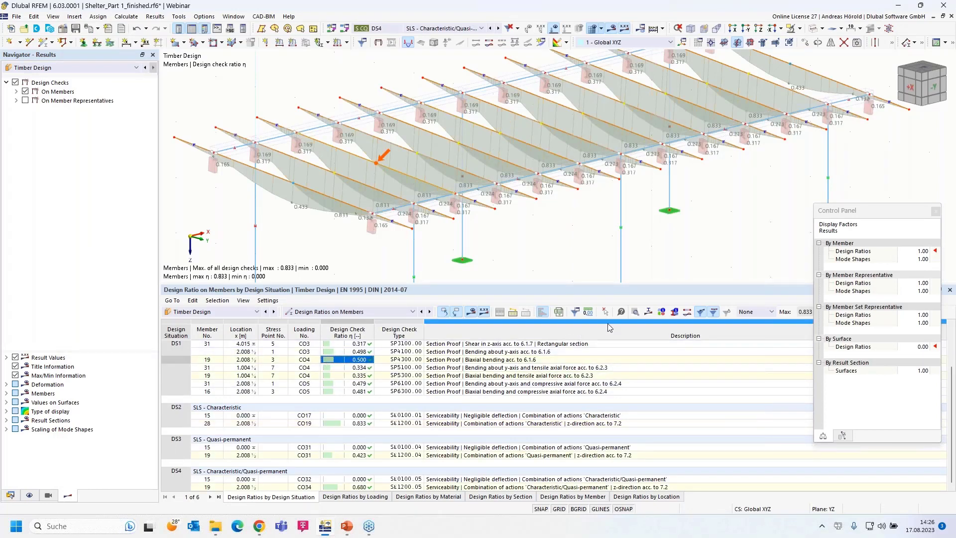
click(635, 313)
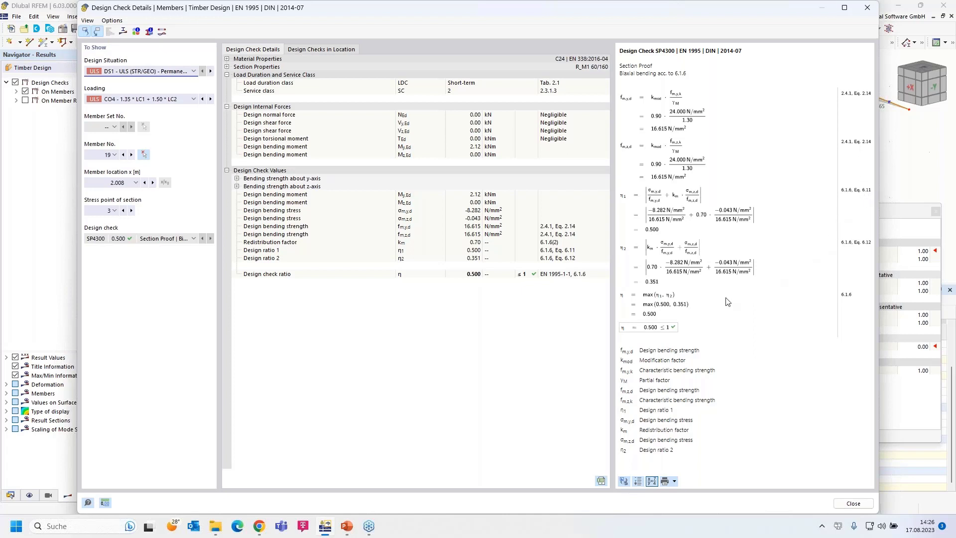
Step: Check the output options for the design check formulas, close the design check details and reduce the height of the result table
click(675, 481)
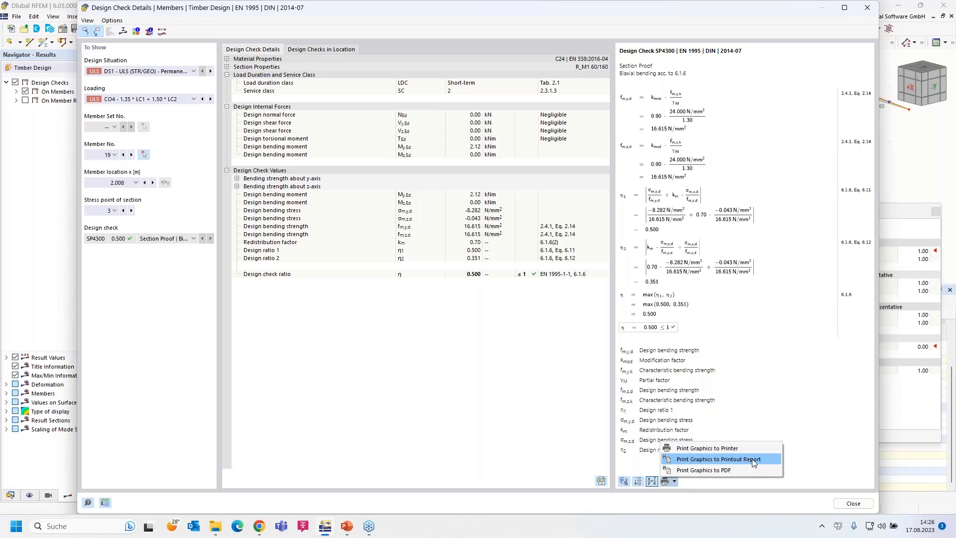
click(805, 452)
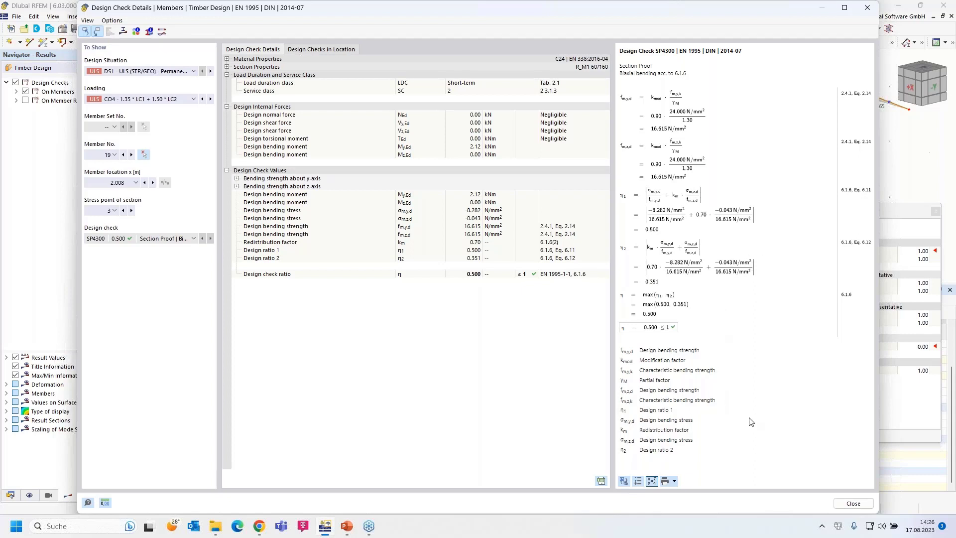
click(853, 504)
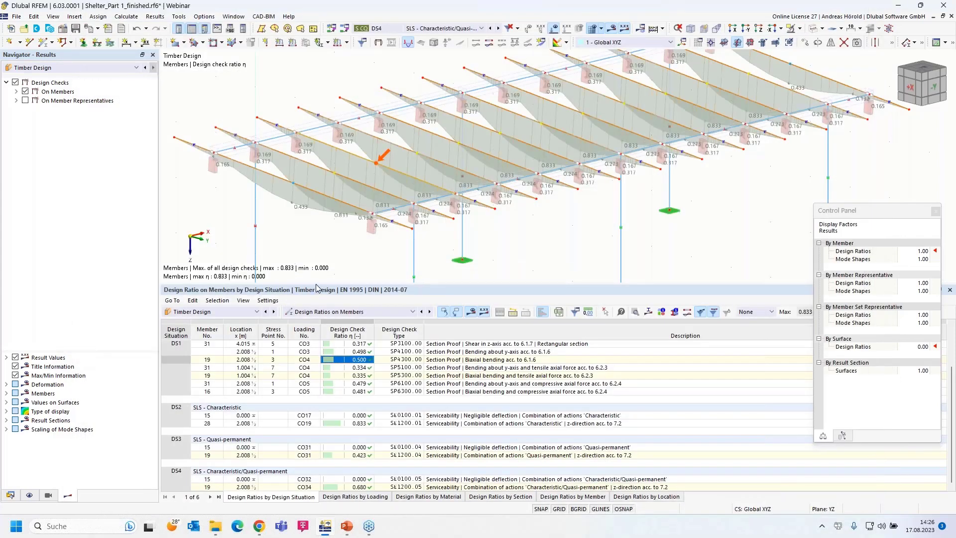
drag(317, 288, 309, 369)
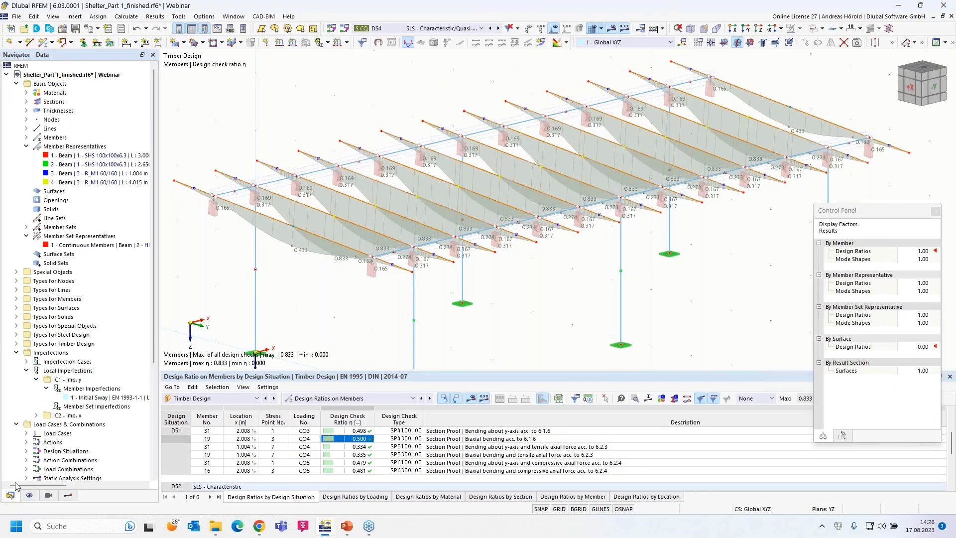
Step: Edit both SHS 100x100x6.3 member representatives together and assign them a new Standard steel effective lengths definition, keeping its default buckling and support settings
click(65, 156)
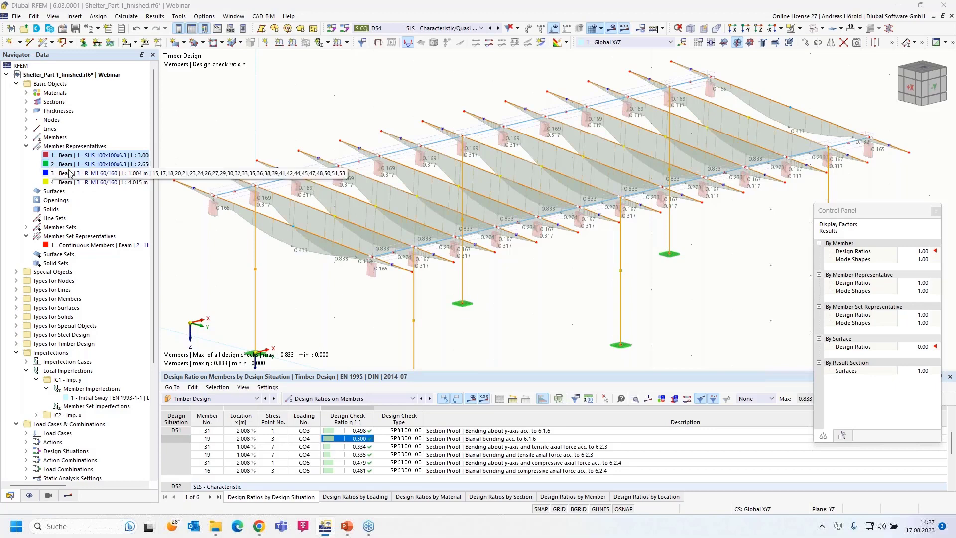
click(67, 159)
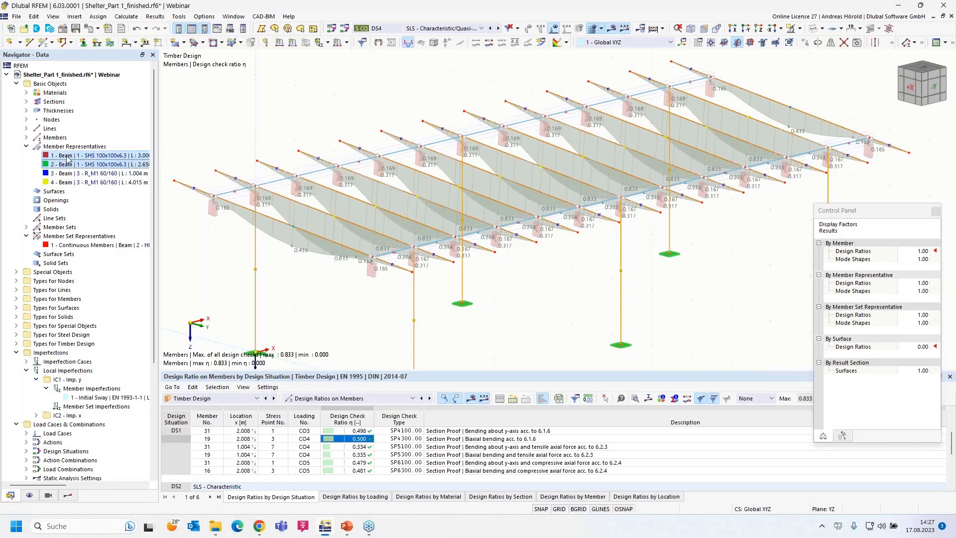
right_click(67, 158)
click(91, 162)
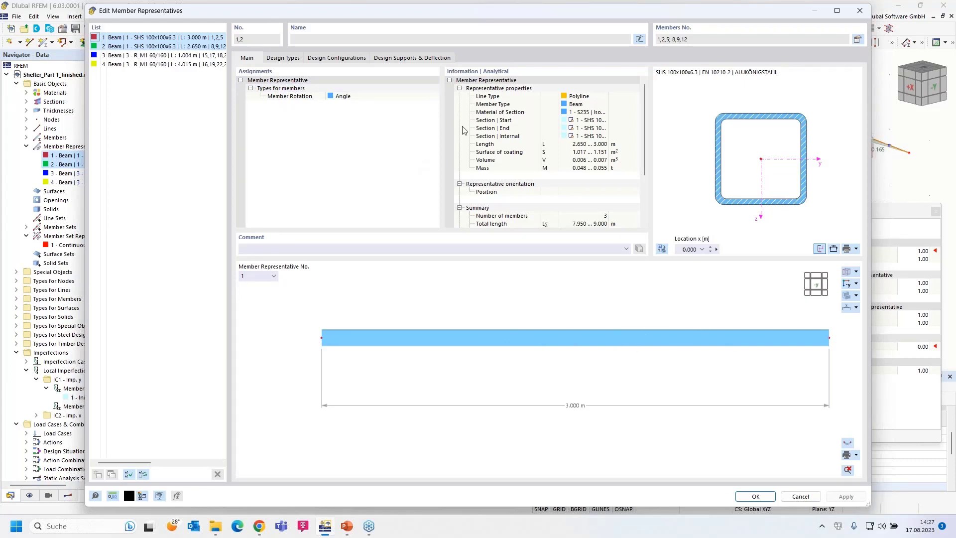
click(282, 58)
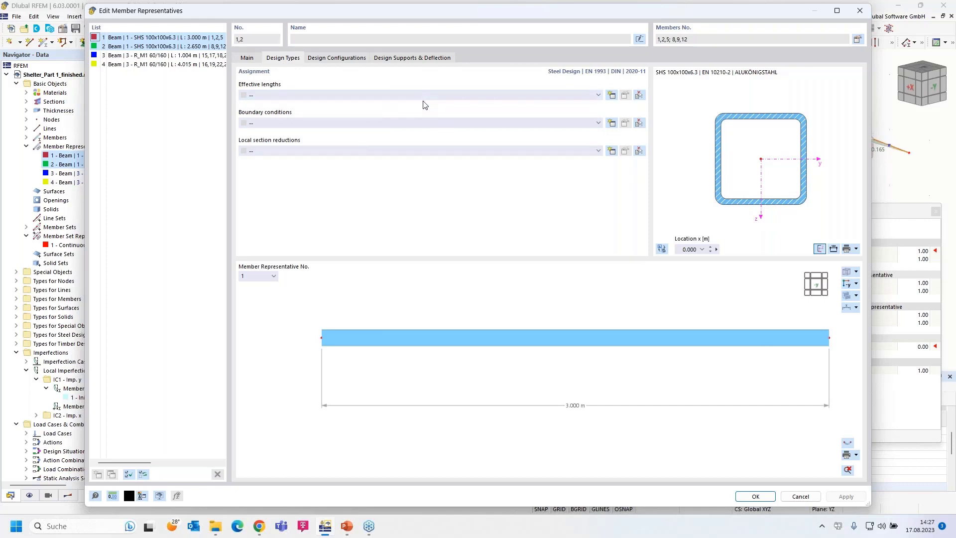
click(386, 98)
click(386, 98)
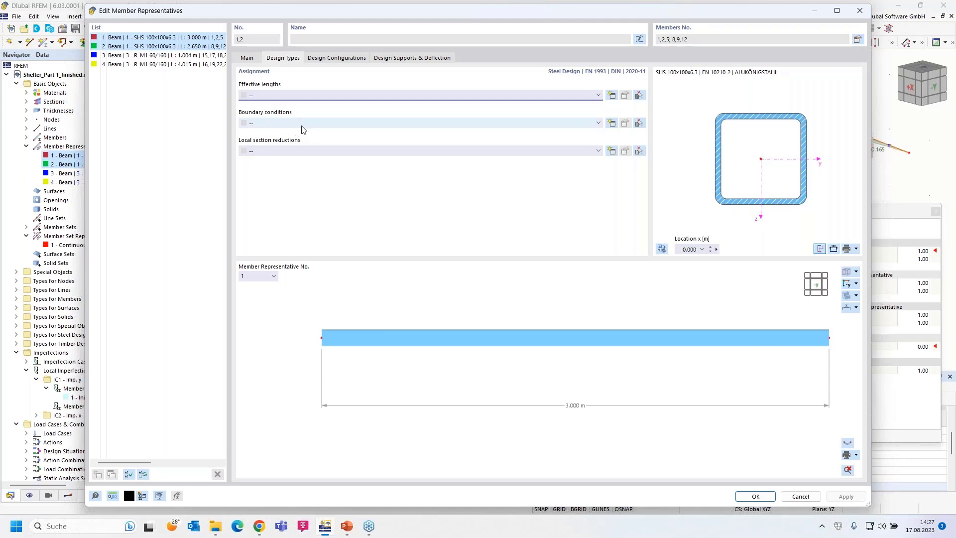
click(612, 95)
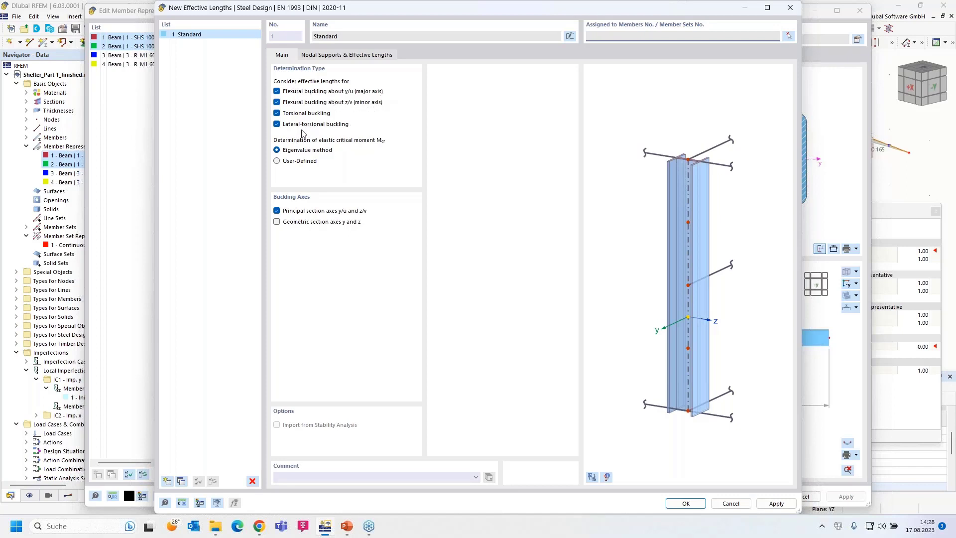
click(322, 55)
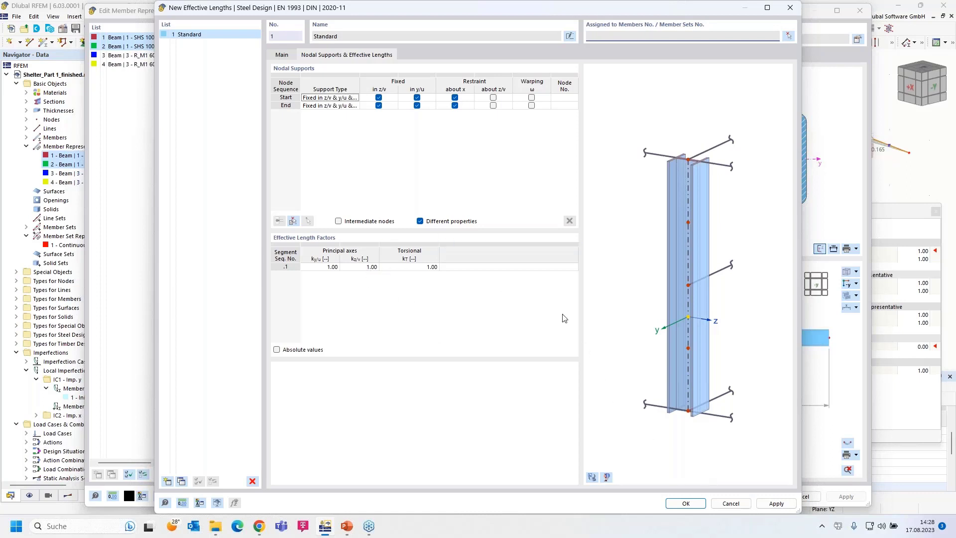
click(686, 504)
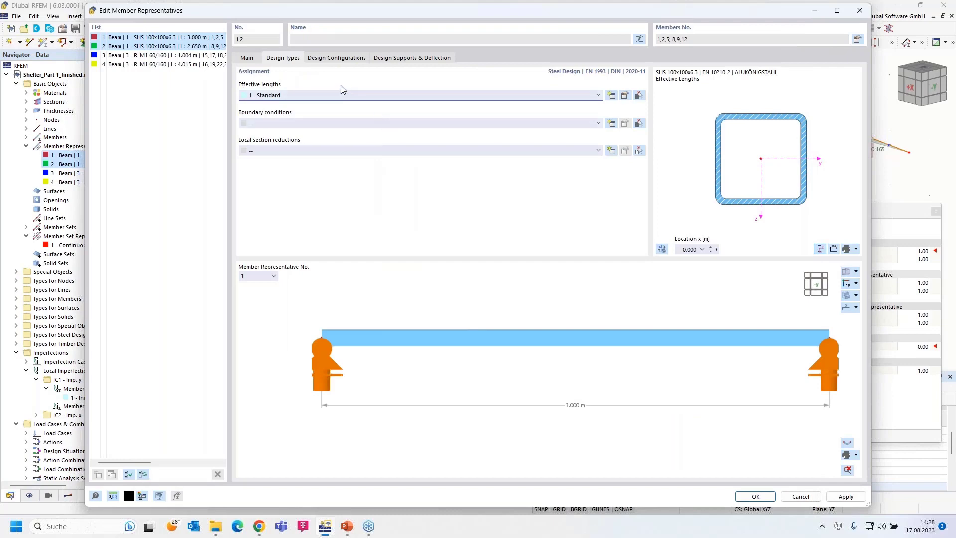
Step: Review the main, stability and standard parameters of the default steel ultimate configuration assigned to the column representatives
click(335, 59)
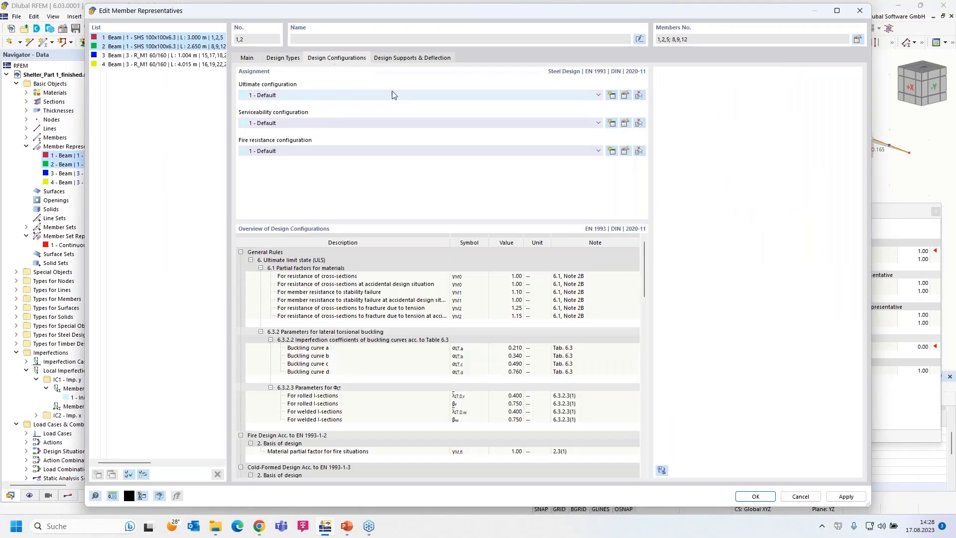
click(625, 96)
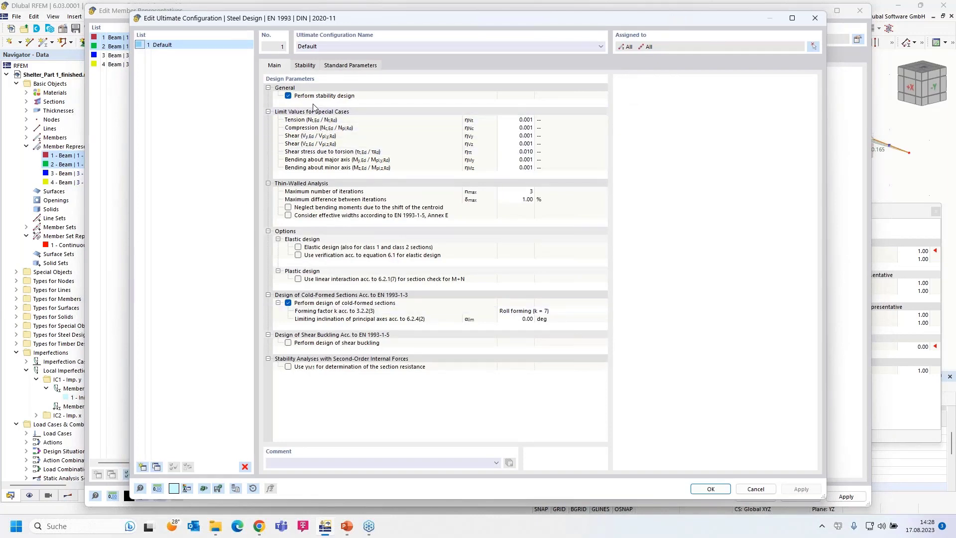
click(306, 66)
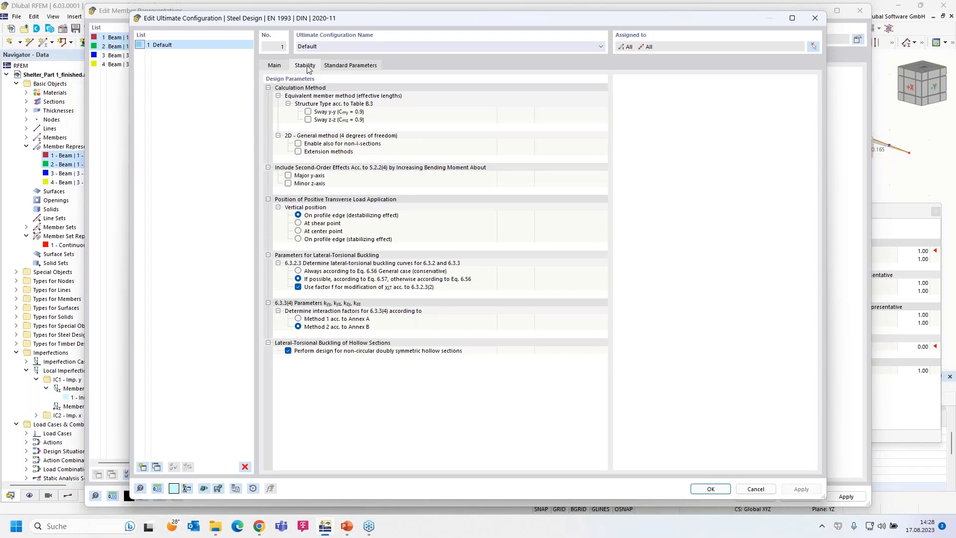
click(351, 67)
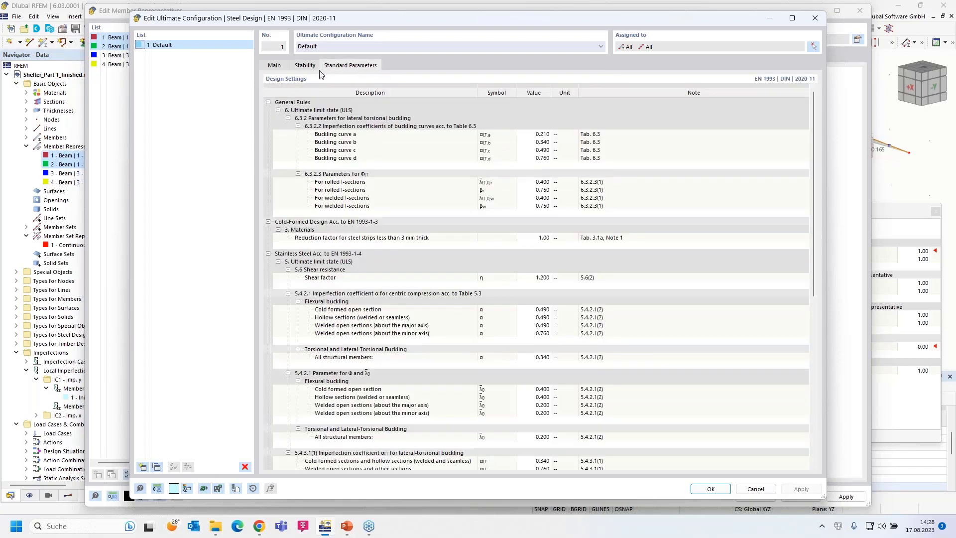
click(711, 489)
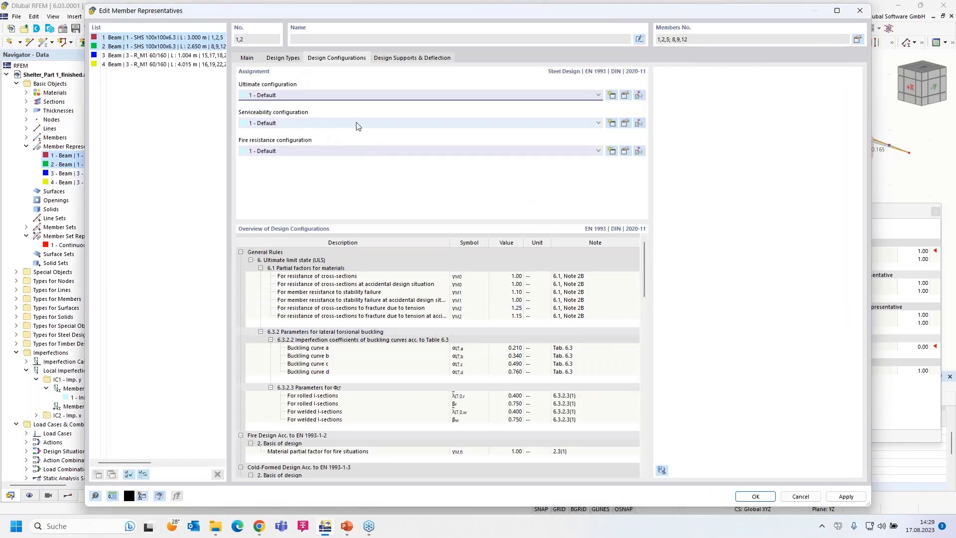
Step: Review the default steel serviceability limits and remove the fire resistance configuration from both column representatives
click(625, 123)
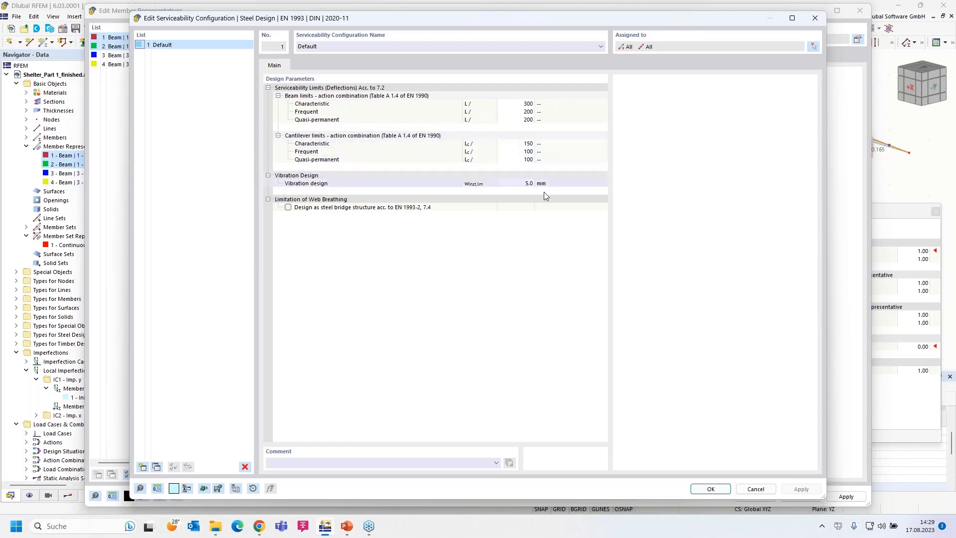
click(711, 489)
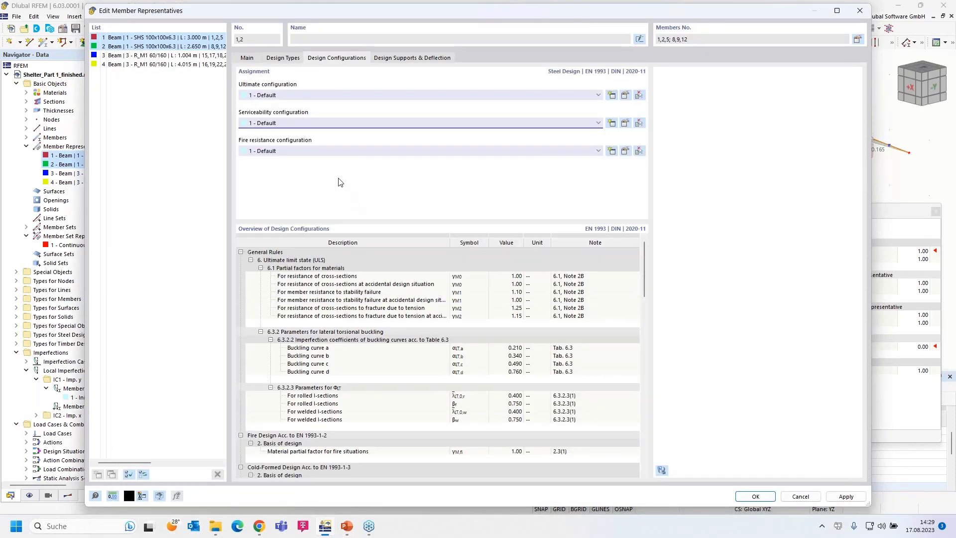
click(335, 150)
click(322, 164)
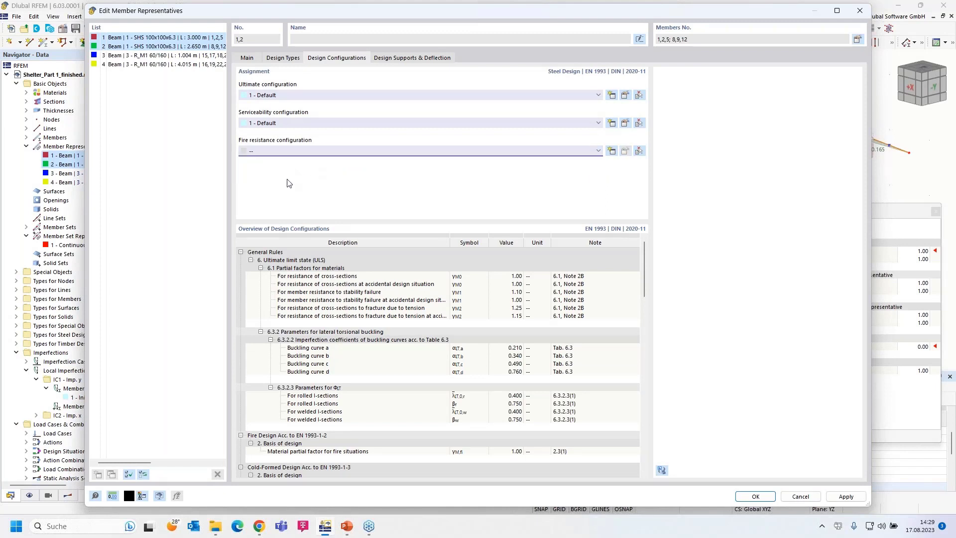
Step: Assign a new General design support, active in z and y, at the column representatives' member start and accept the changes, deleting the timber design results
click(412, 58)
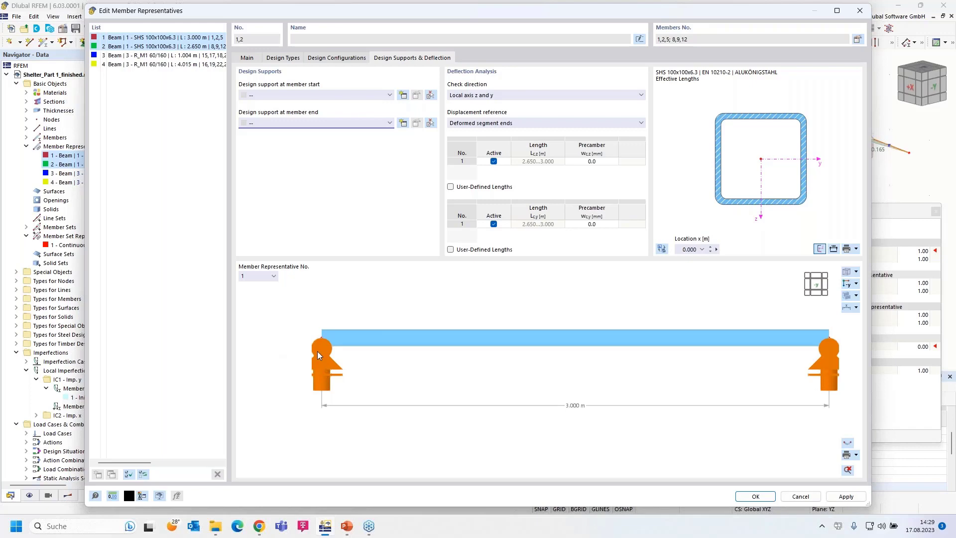
click(403, 95)
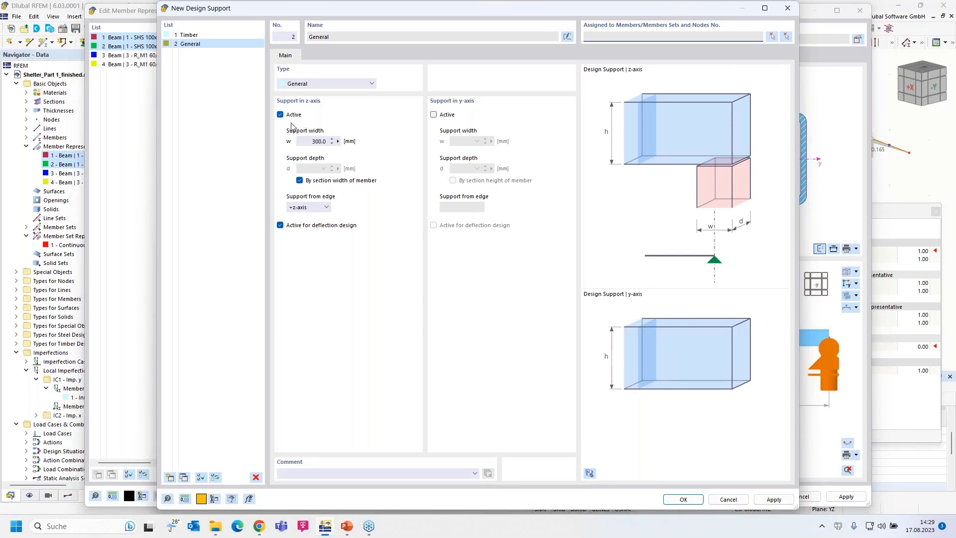
click(433, 115)
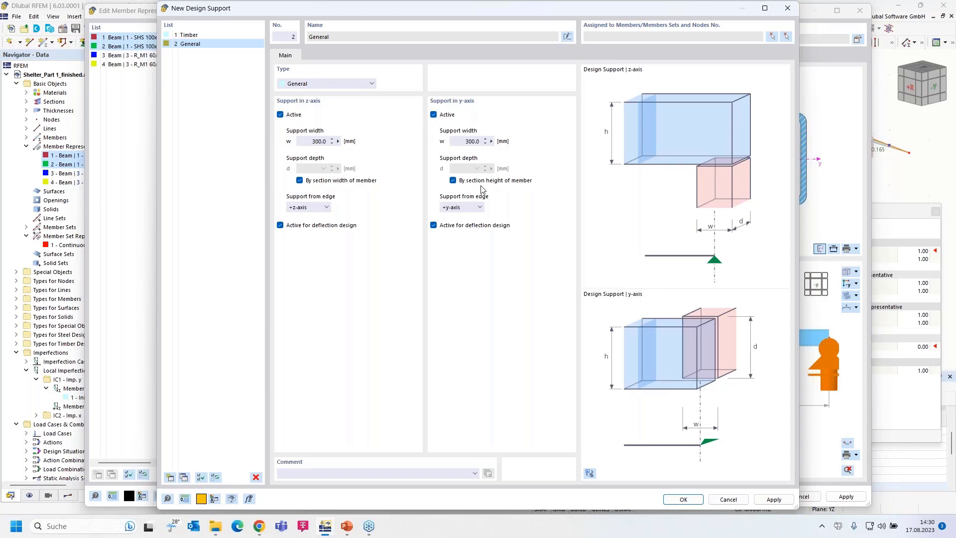
click(680, 499)
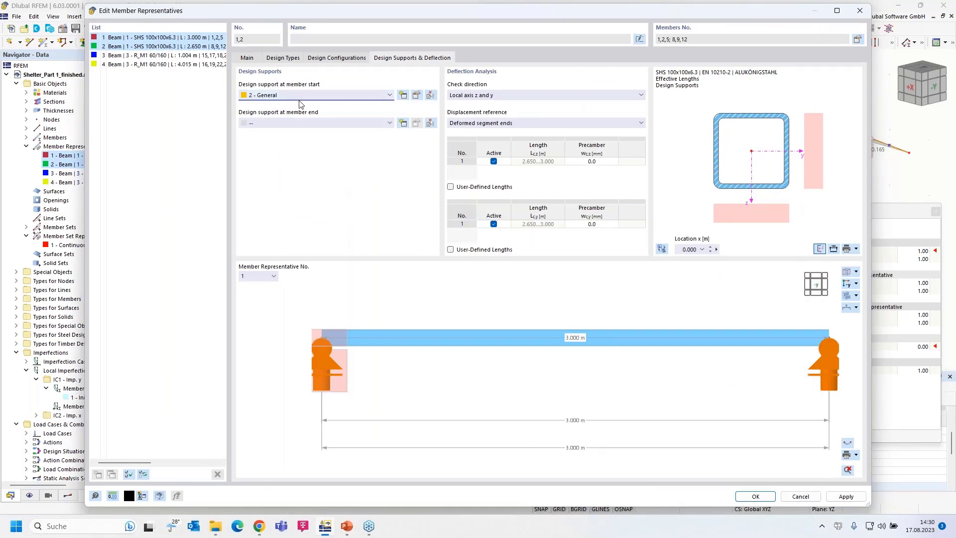
mouse_move(449, 375)
middle_down()
mouse_move(421, 379)
mouse_move(448, 373)
middle_up()
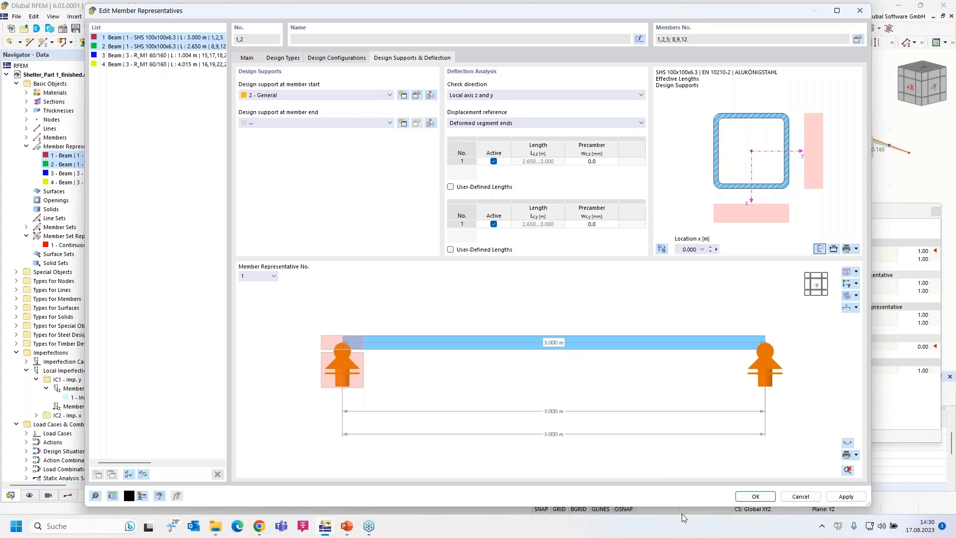
click(755, 496)
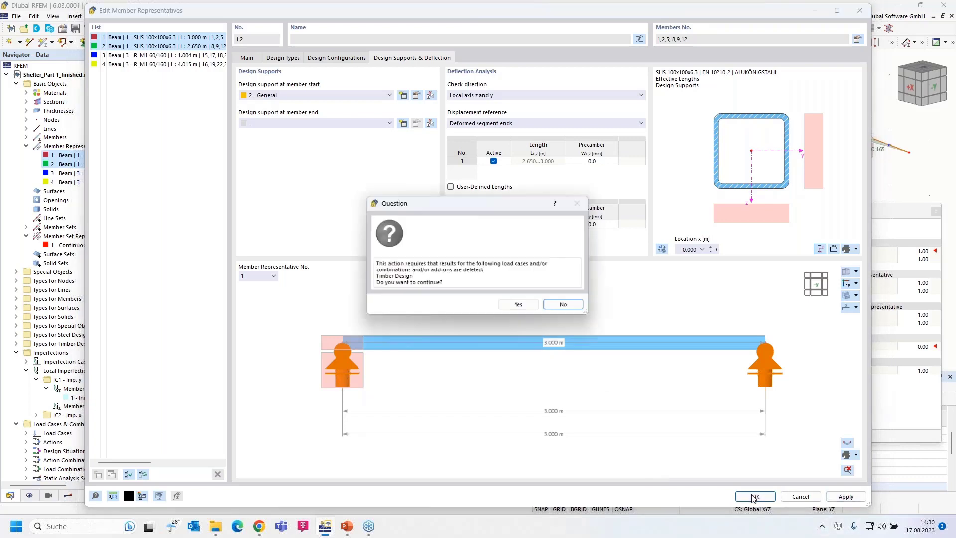
click(517, 305)
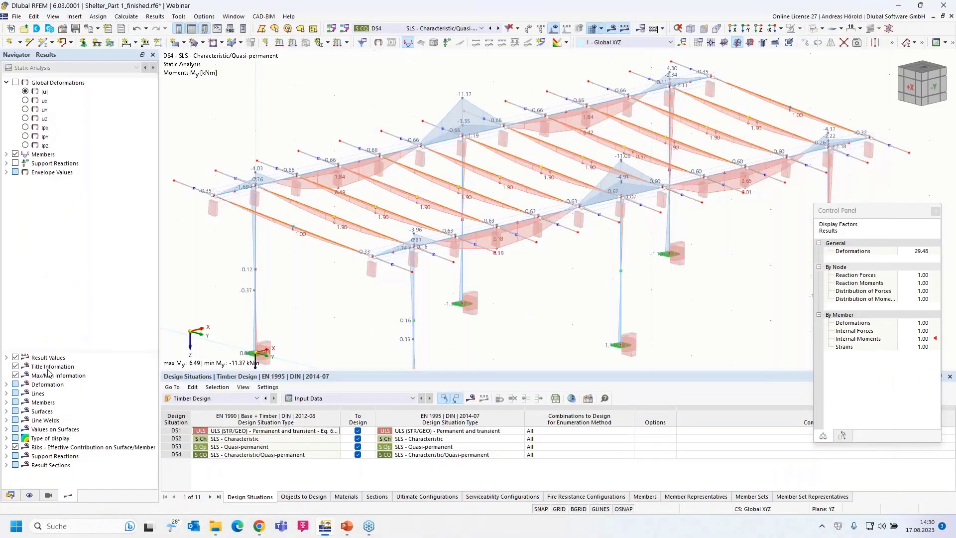
Step: Return to the model data tree, hide the results in the model and locate the member set representatives
click(10, 496)
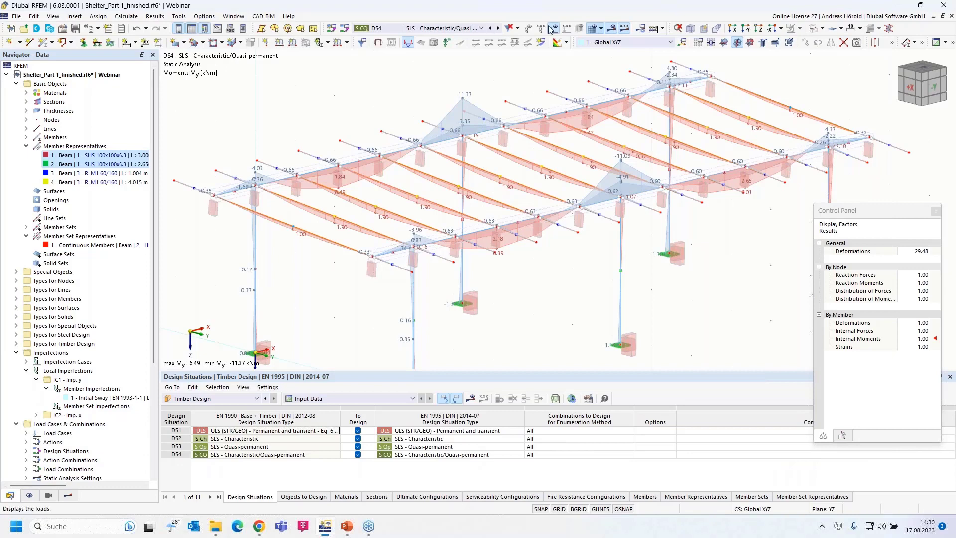
click(612, 28)
scroll(83, 332, down, 1)
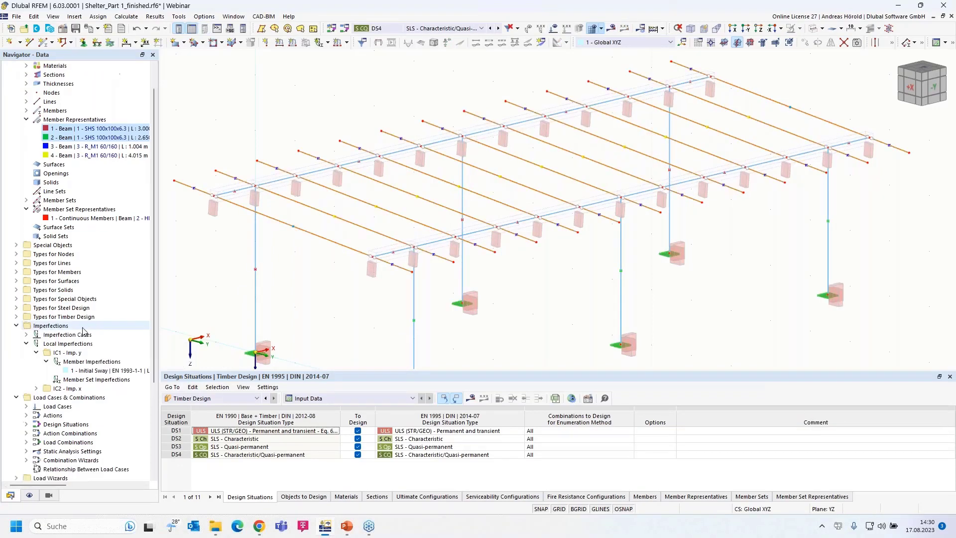
scroll(83, 331, down, 1)
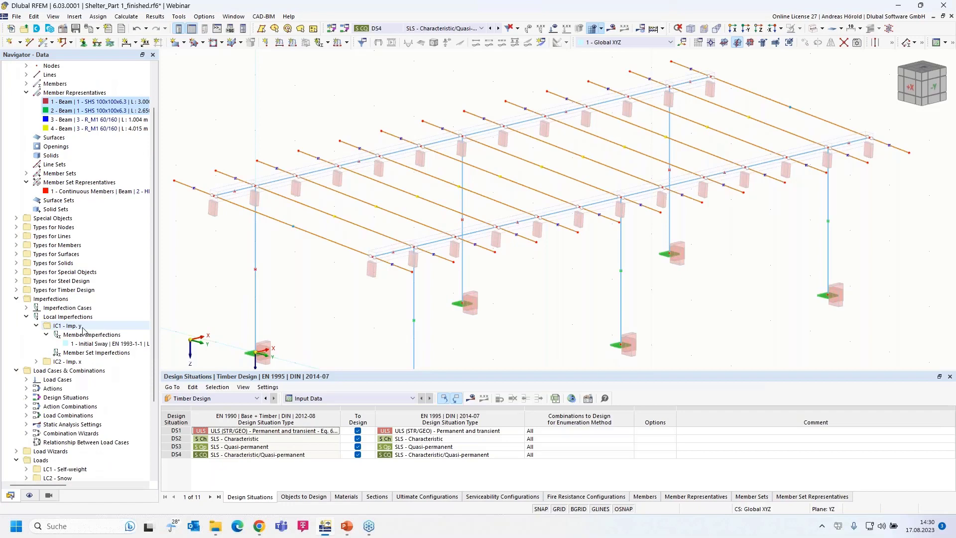
Step: Inspect the HE 160 A continuous member set representative and close it without changes
click(79, 192)
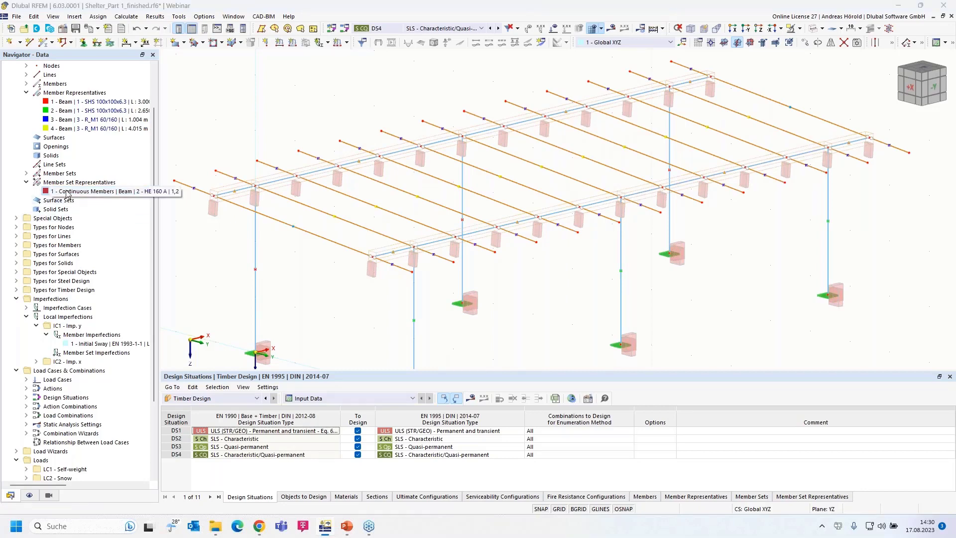
double_click(67, 192)
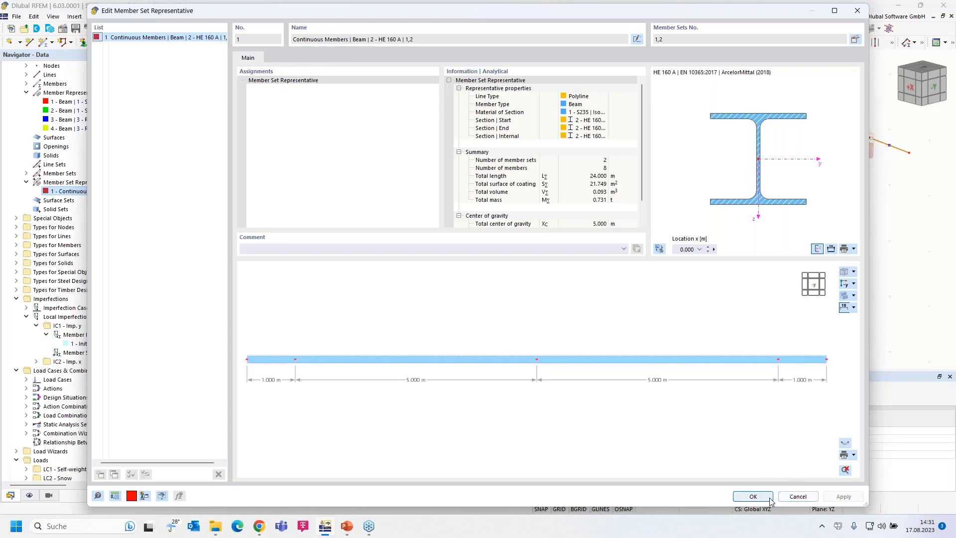
click(798, 498)
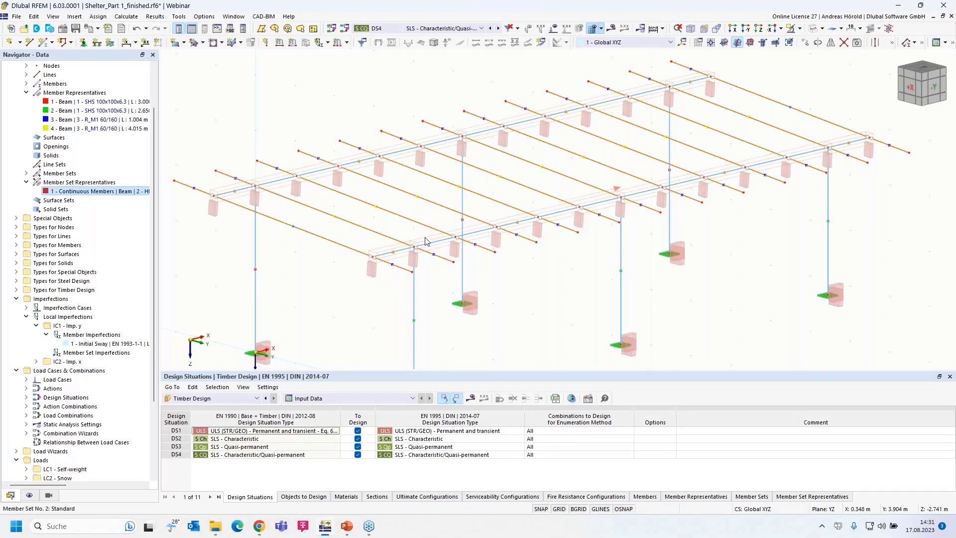
Step: Activate the design properties for both continuous HE 160 A member sets and for all members they contain
double_click(426, 242)
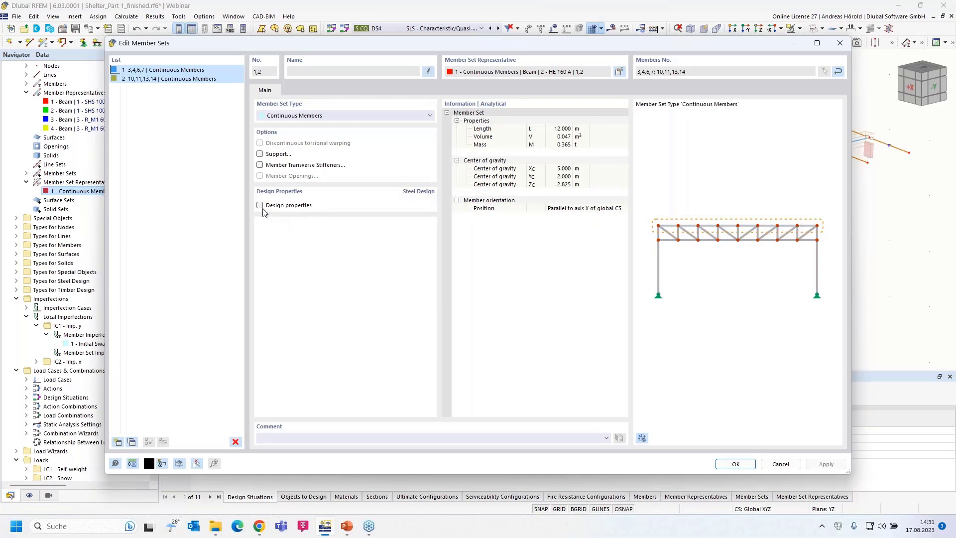
click(260, 206)
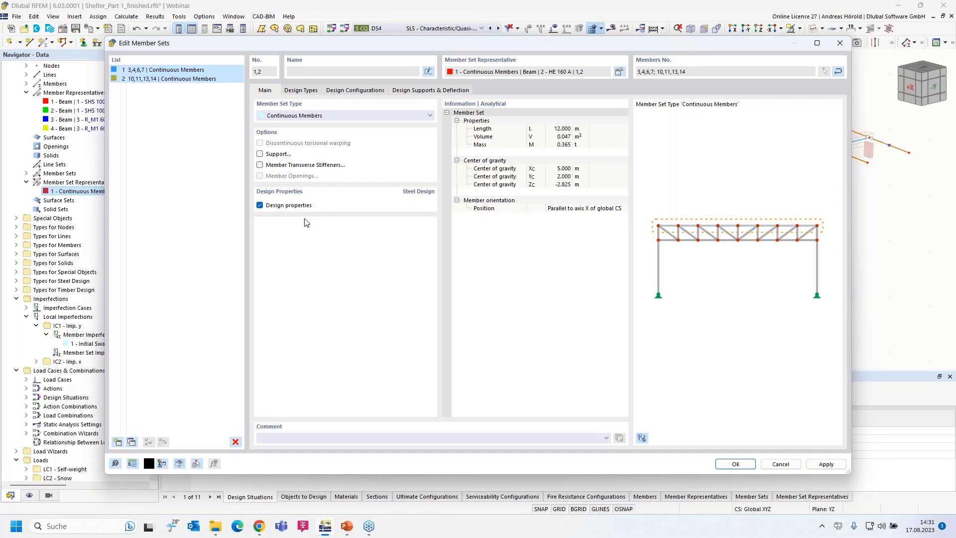
click(298, 92)
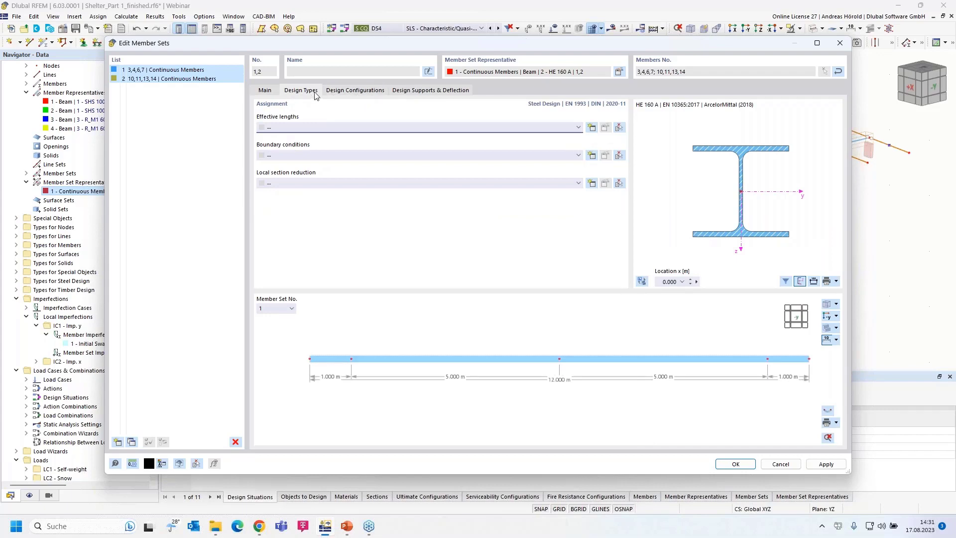
click(348, 92)
click(266, 92)
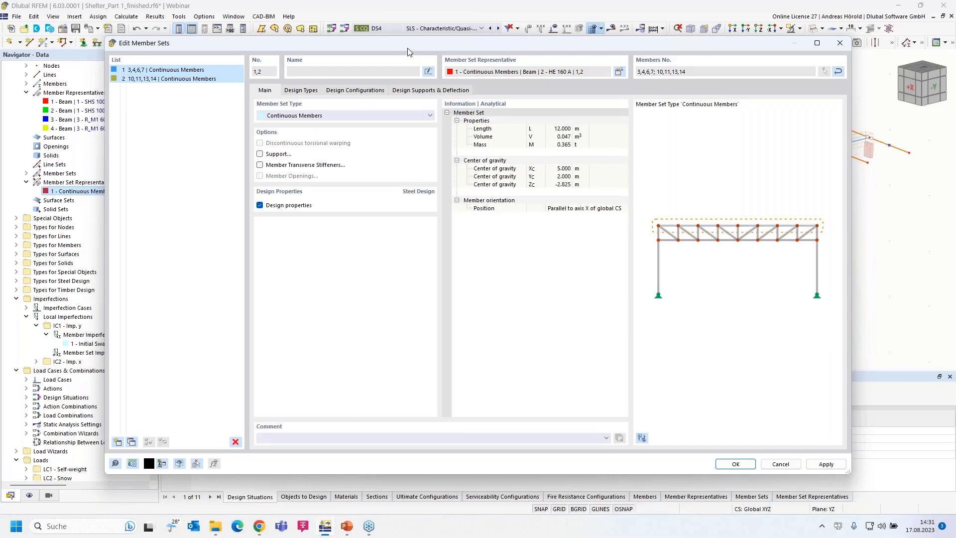
drag(409, 52, 494, 63)
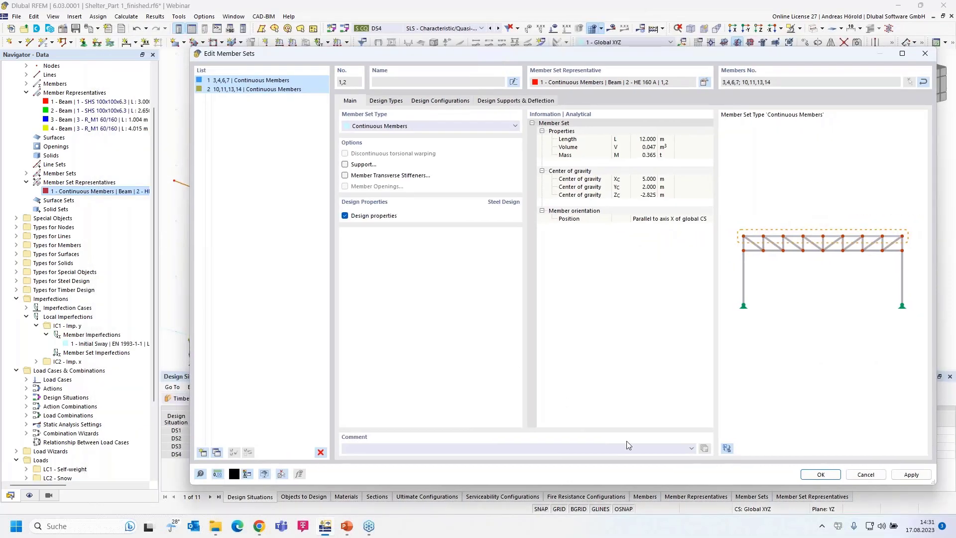
click(822, 476)
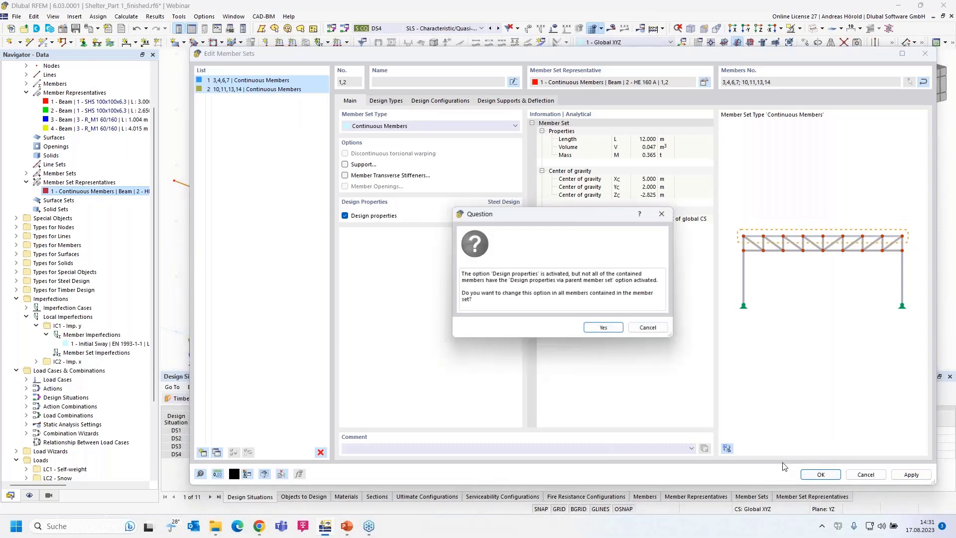
click(605, 330)
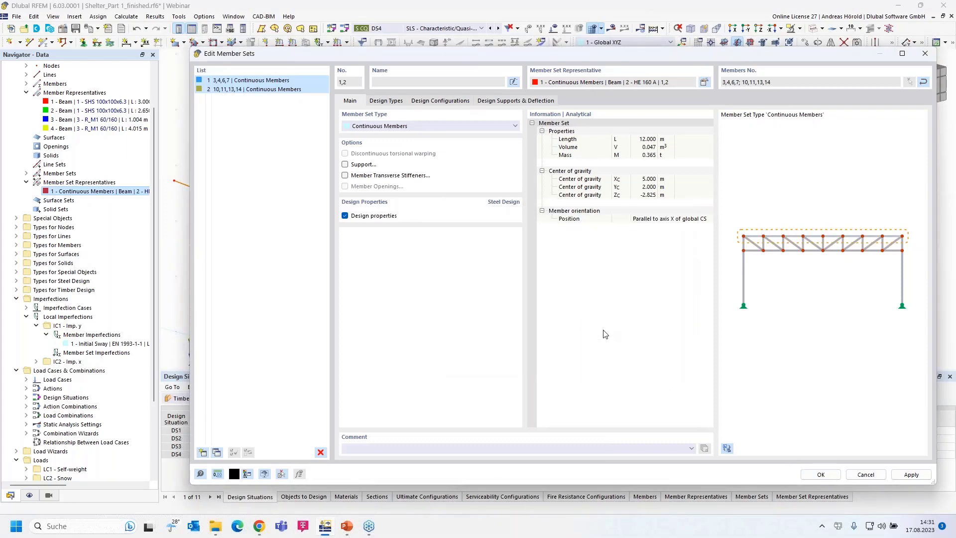
Step: Create new steel effective lengths for the HE 160 A member set representative, importing the intermediate nodes from a beam's member set
double_click(62, 193)
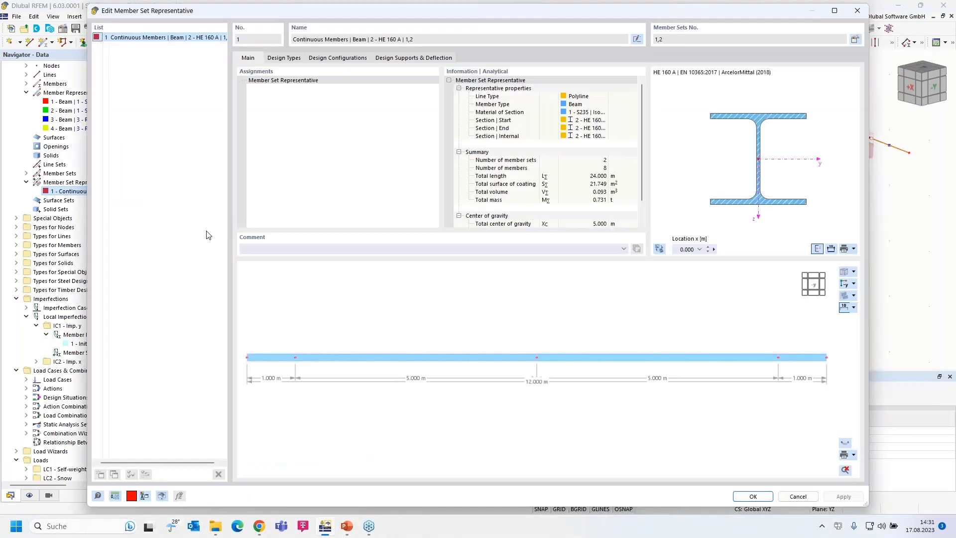
click(285, 59)
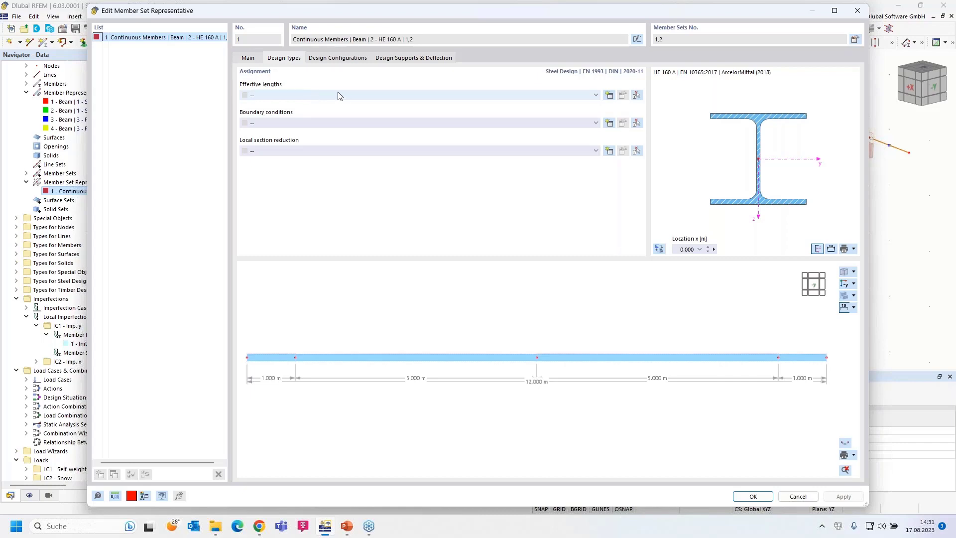
click(610, 95)
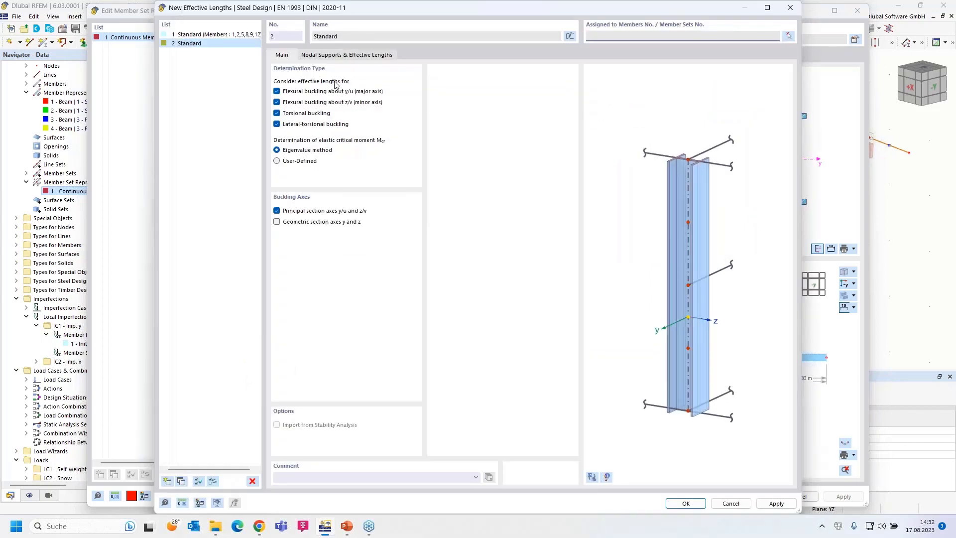
click(330, 56)
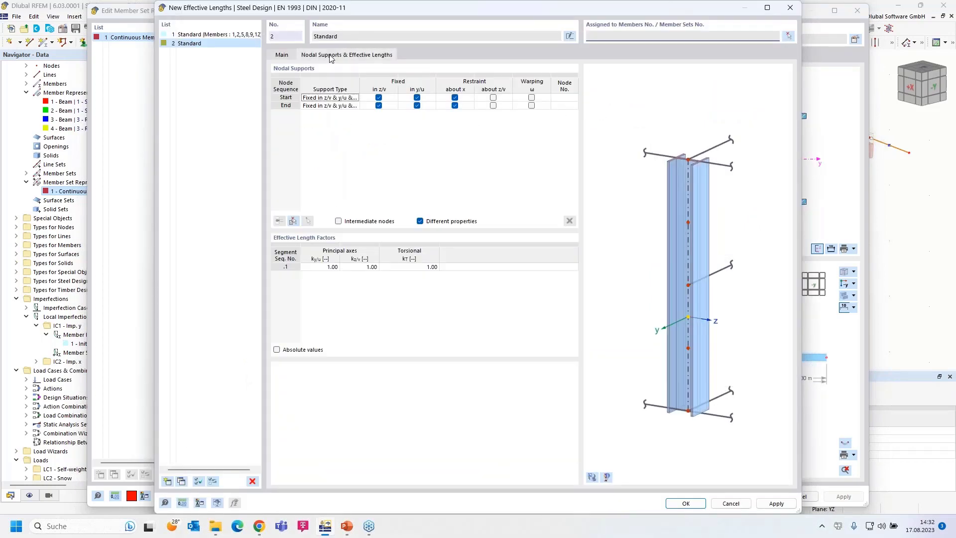
click(293, 221)
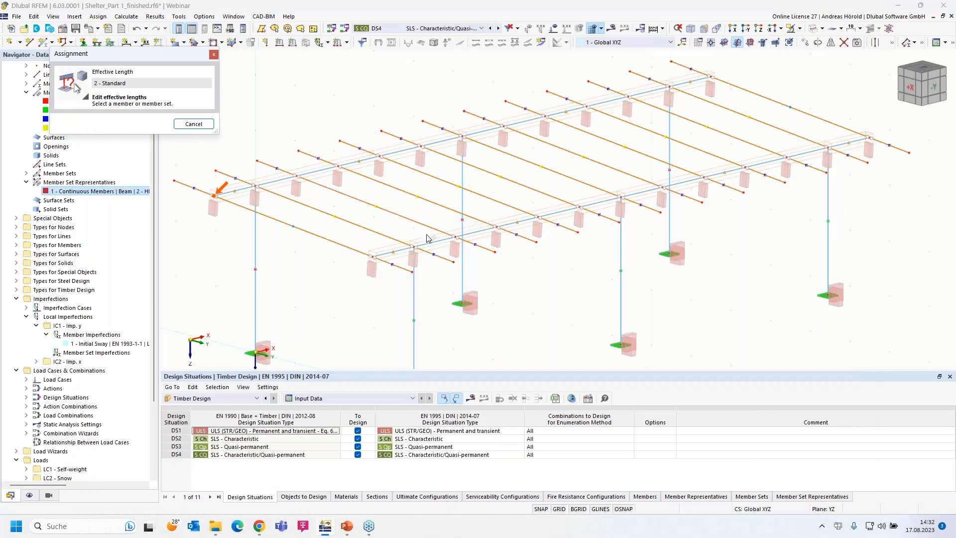
click(427, 238)
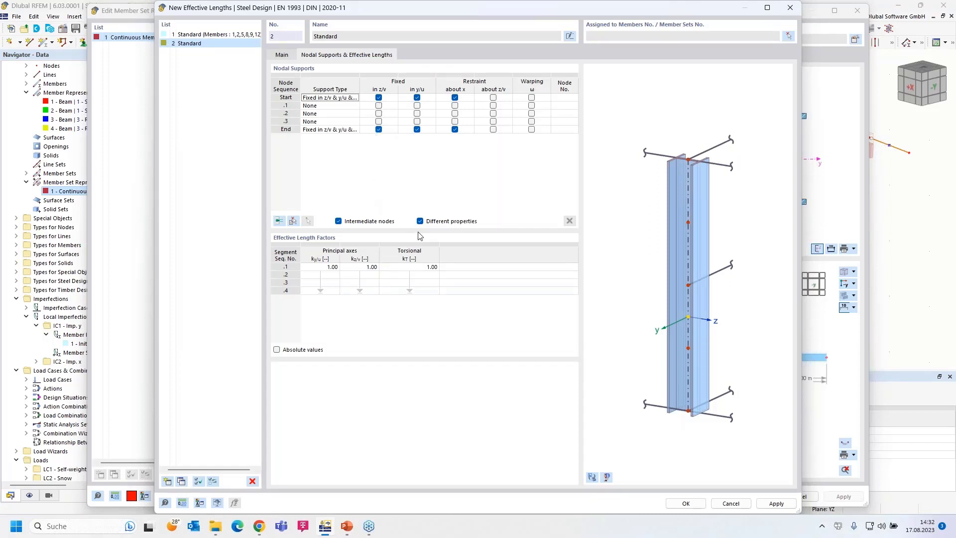
click(686, 503)
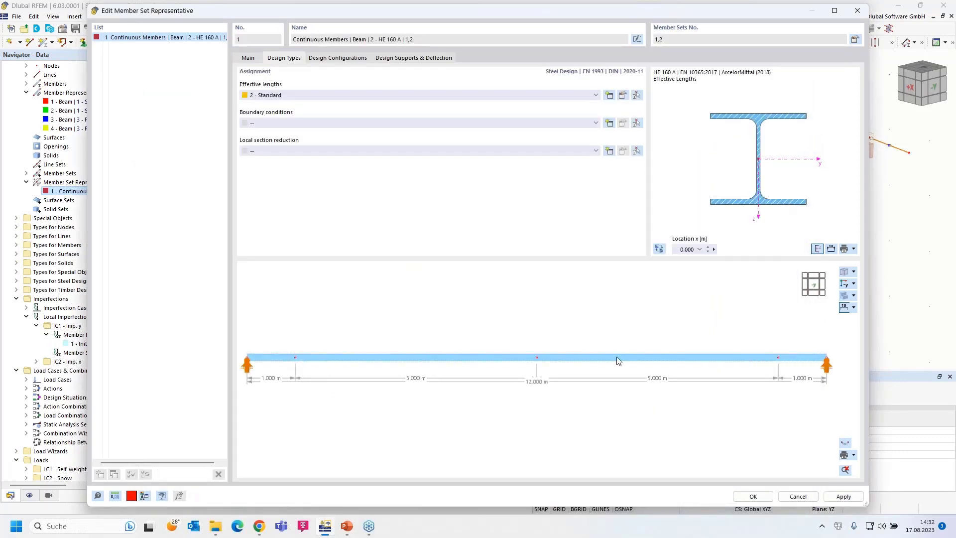
click(753, 497)
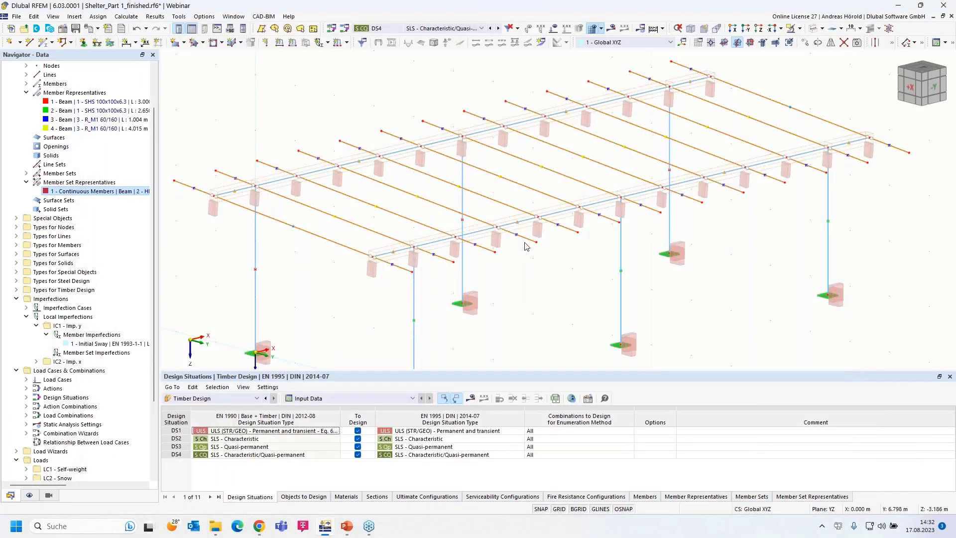
Step: Connect the members where the purlins meet both HE 160 A beam lines, seen along the X axis, and accept deleting all results
scroll(523, 264, up, 3)
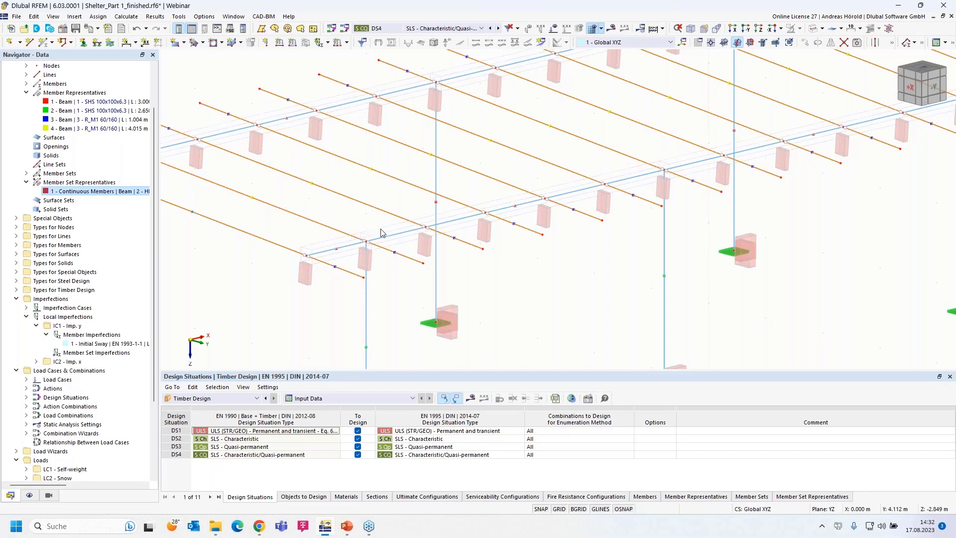
mouse_move(407, 235)
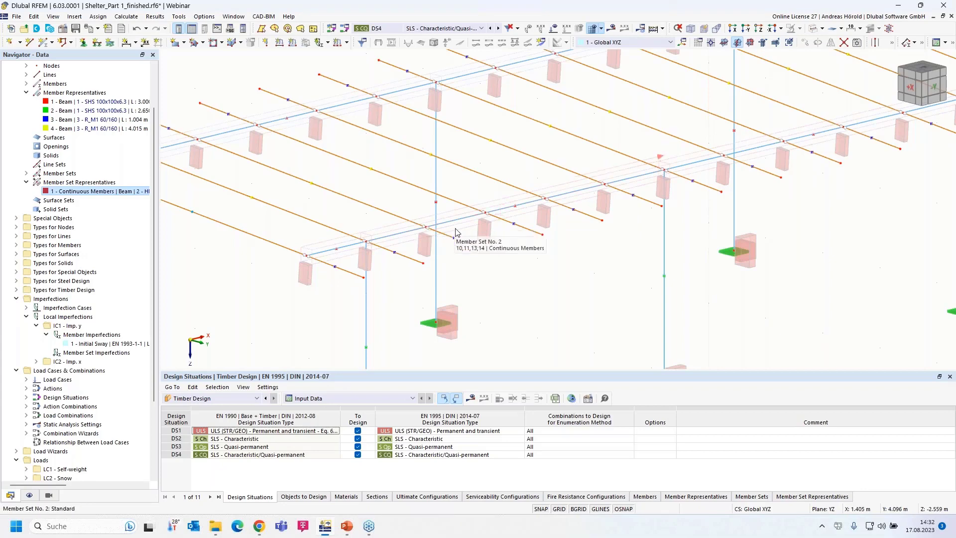
scroll(420, 261, up, 3)
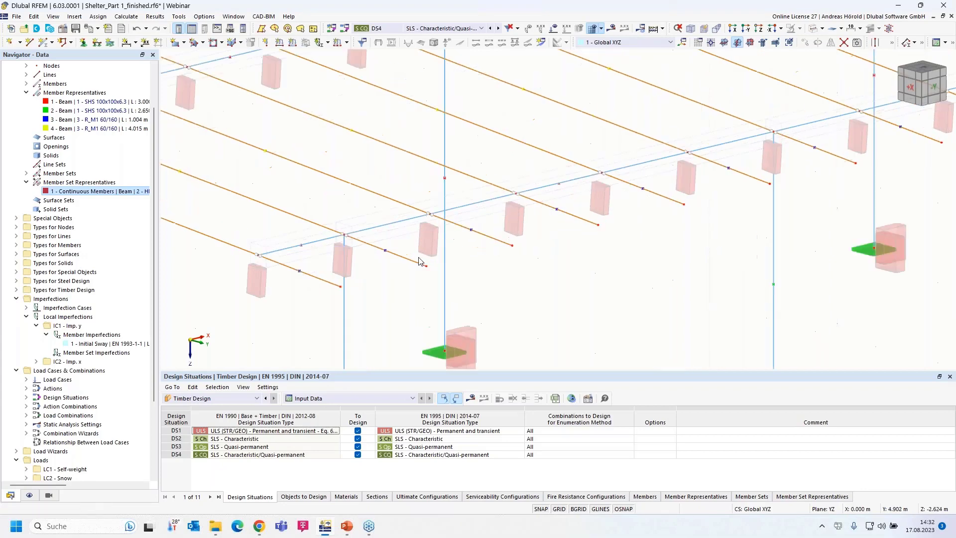
middle_drag(309, 299, 418, 274)
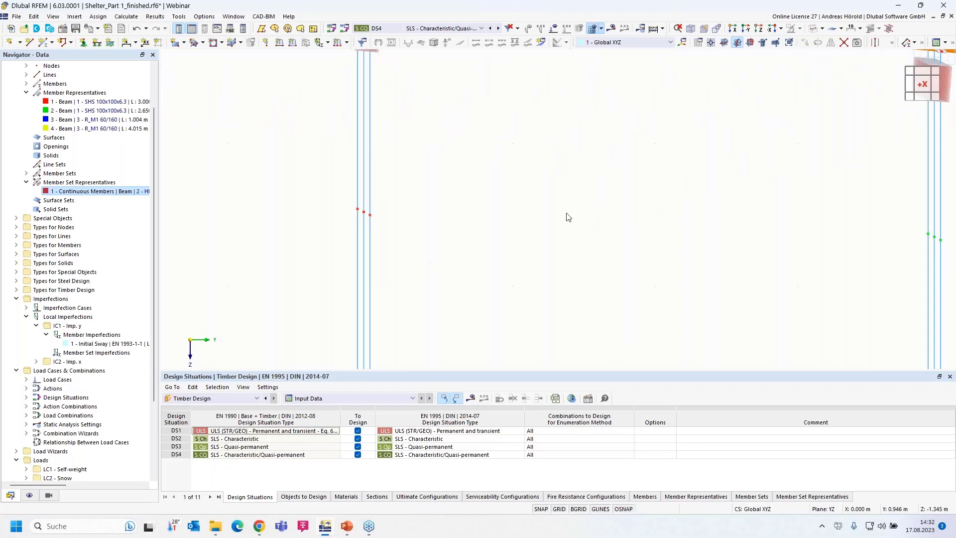
middle_drag(561, 217, 558, 223)
scroll(558, 222, down, 5)
scroll(565, 222, up, 3)
middle_drag(649, 183, 555, 233)
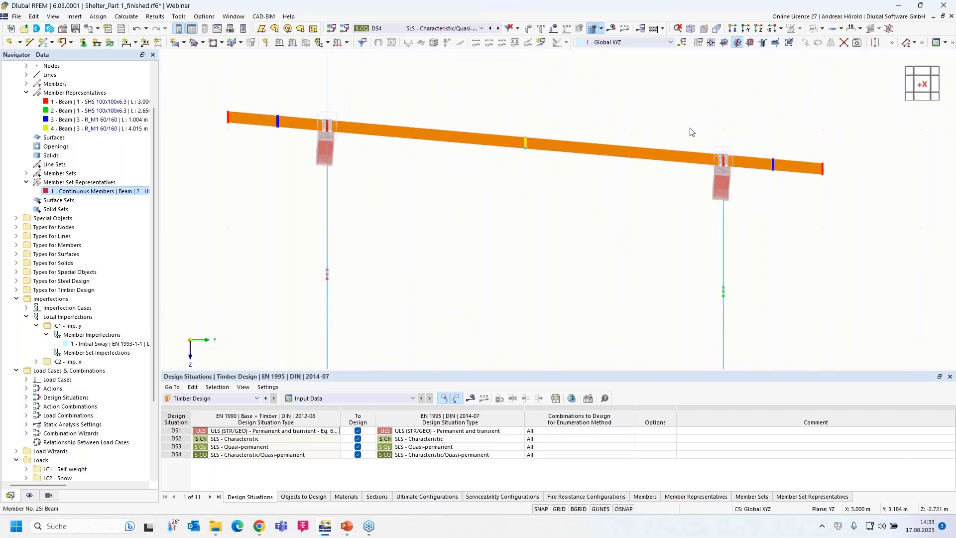
click(844, 43)
drag(303, 177, 364, 102)
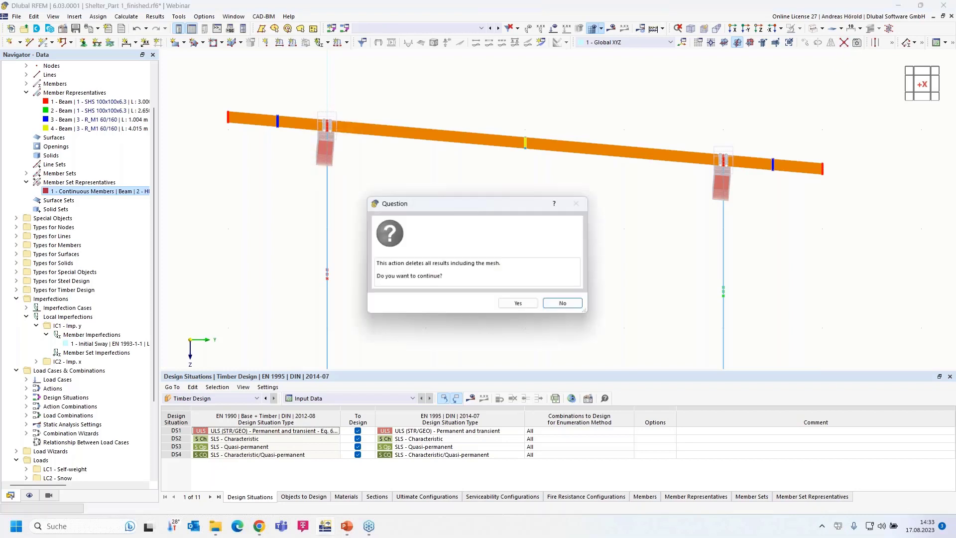
click(519, 304)
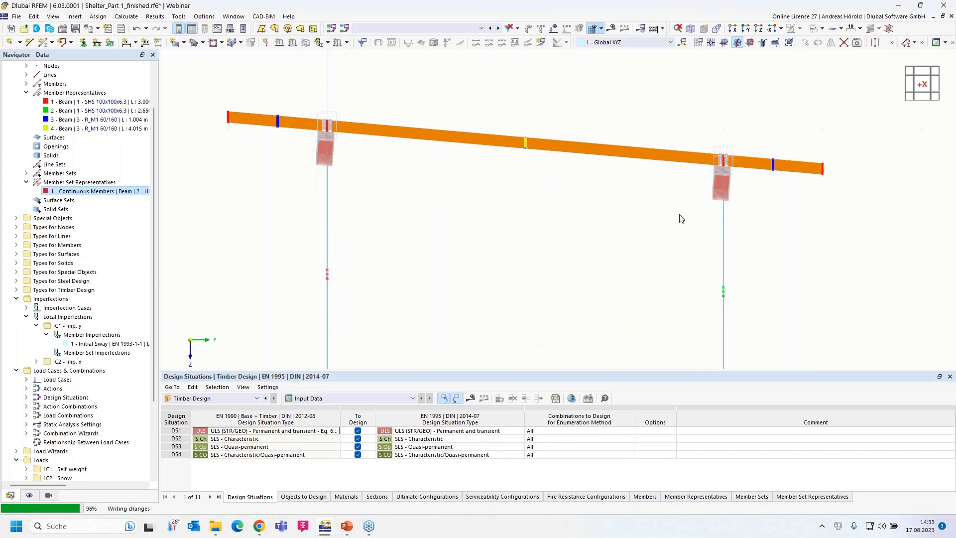
drag(685, 213, 759, 119)
scroll(789, 241, down, 1)
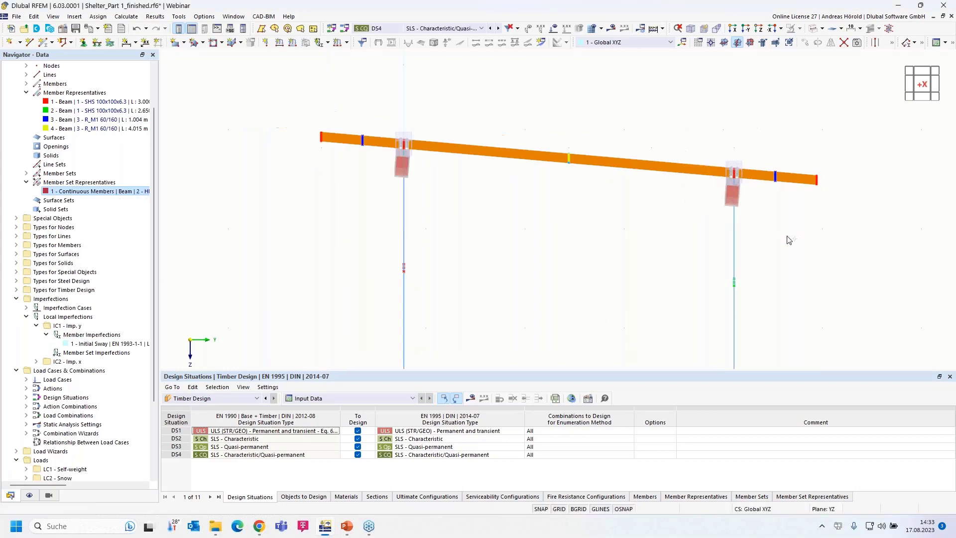
Step: Re-import the intermediate nodes from the divided member set into the representative's Standard effective lengths
ctrl+middle_drag(788, 236, 559, 226)
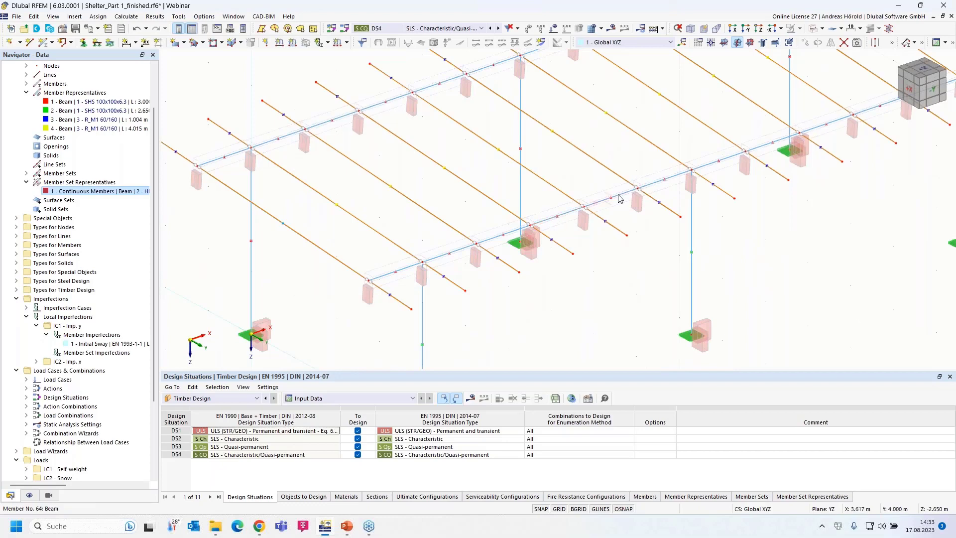
scroll(618, 201, up, 2)
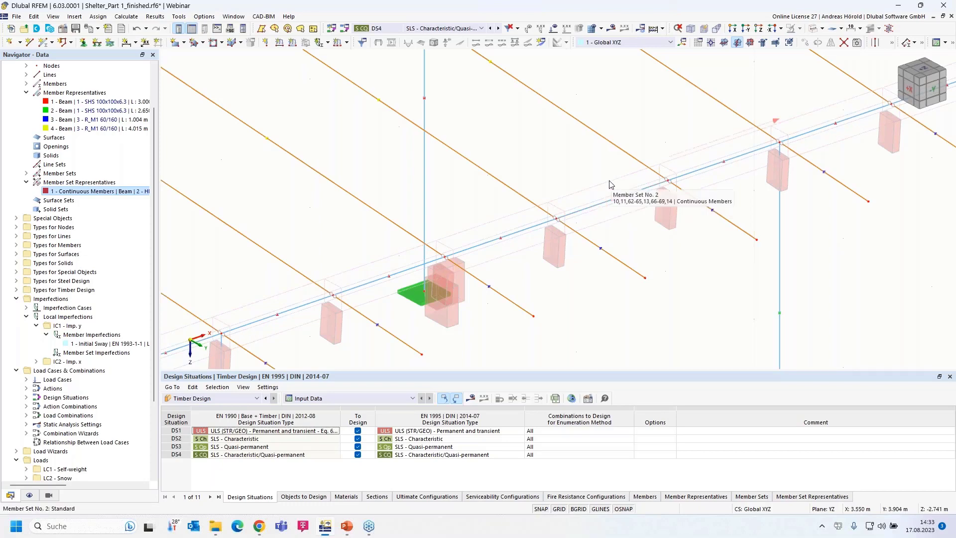
scroll(610, 184, down, 5)
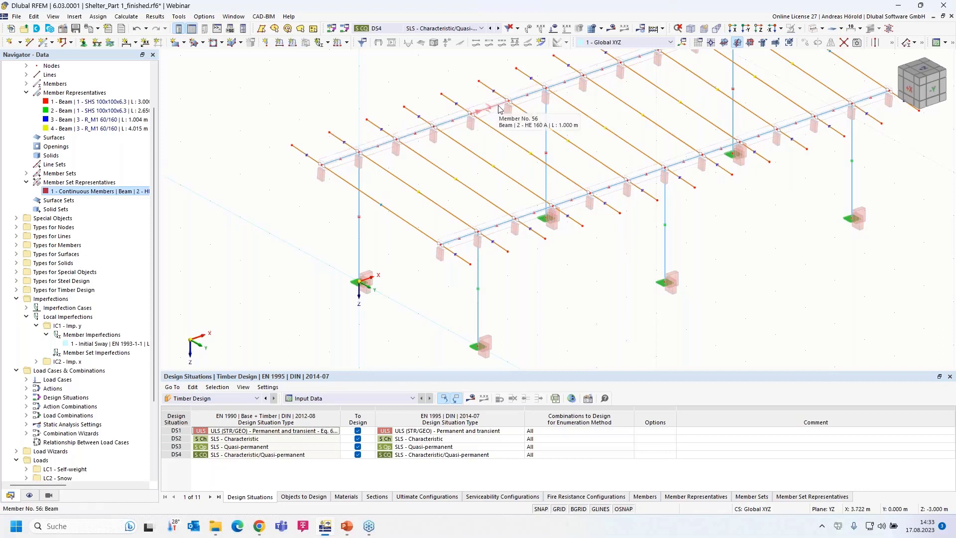
double_click(66, 193)
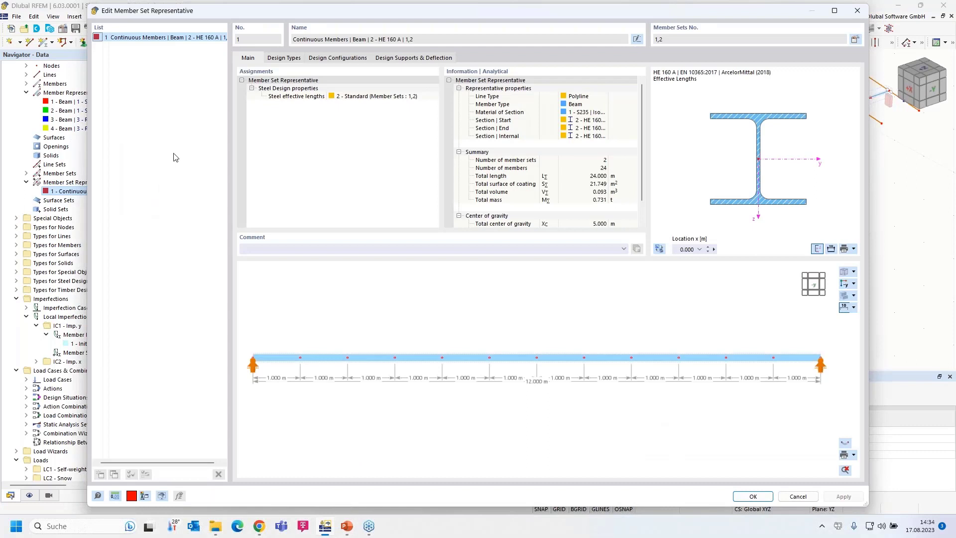
click(293, 59)
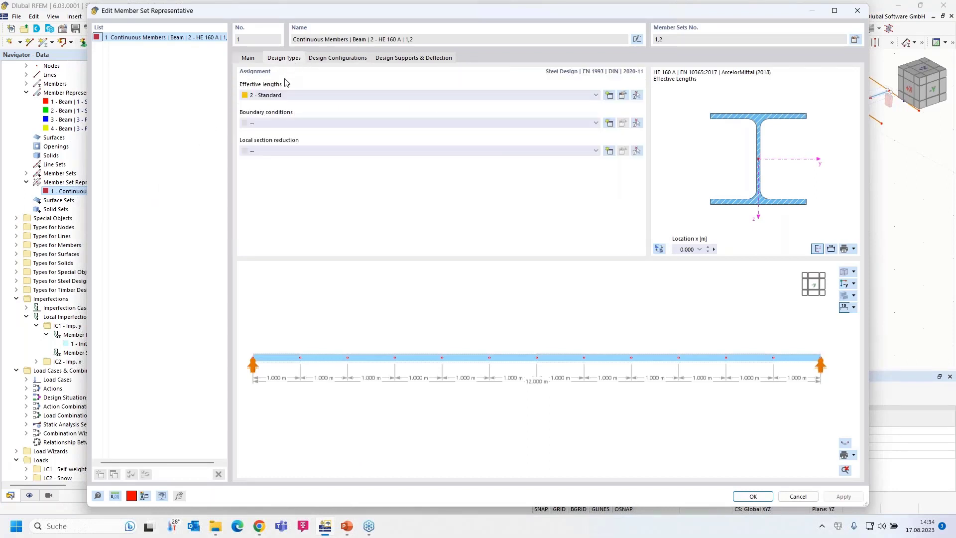
click(622, 95)
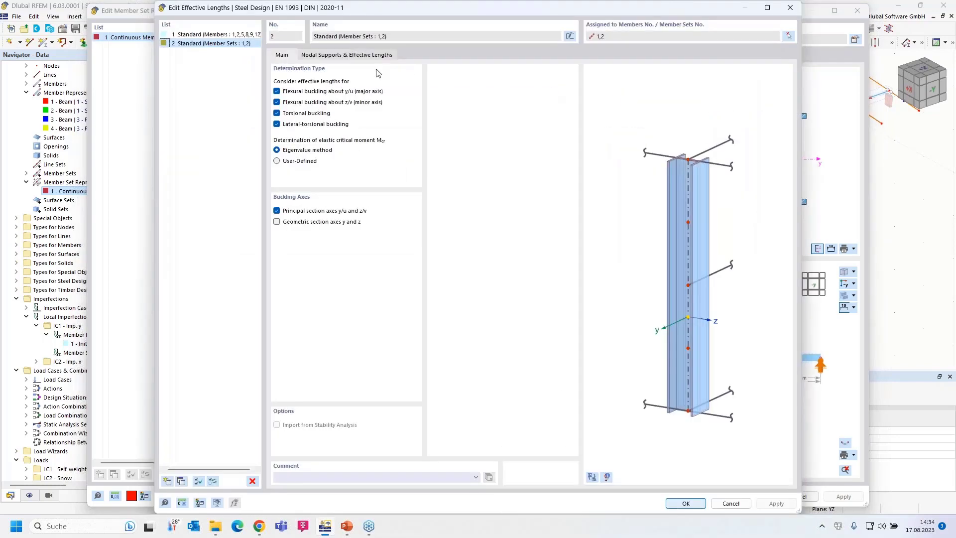
click(347, 57)
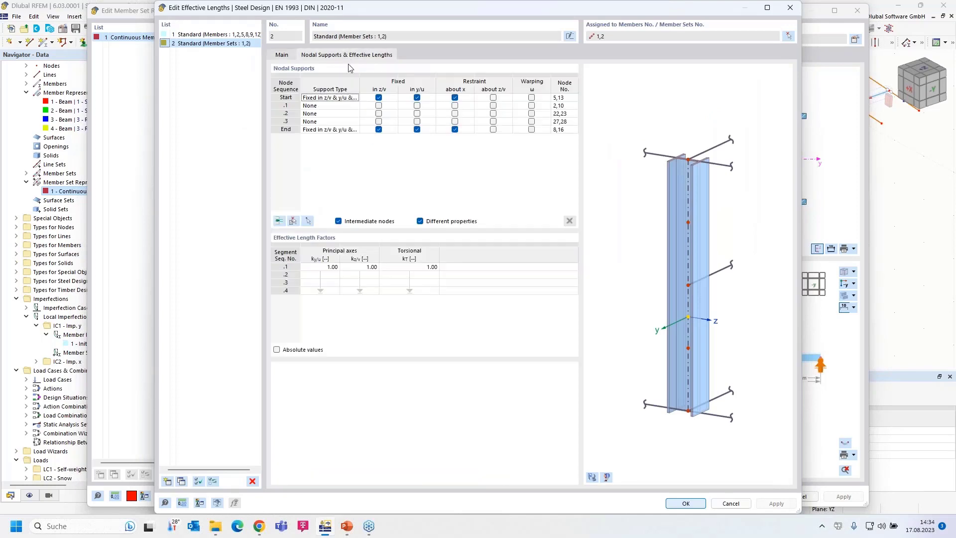
click(292, 220)
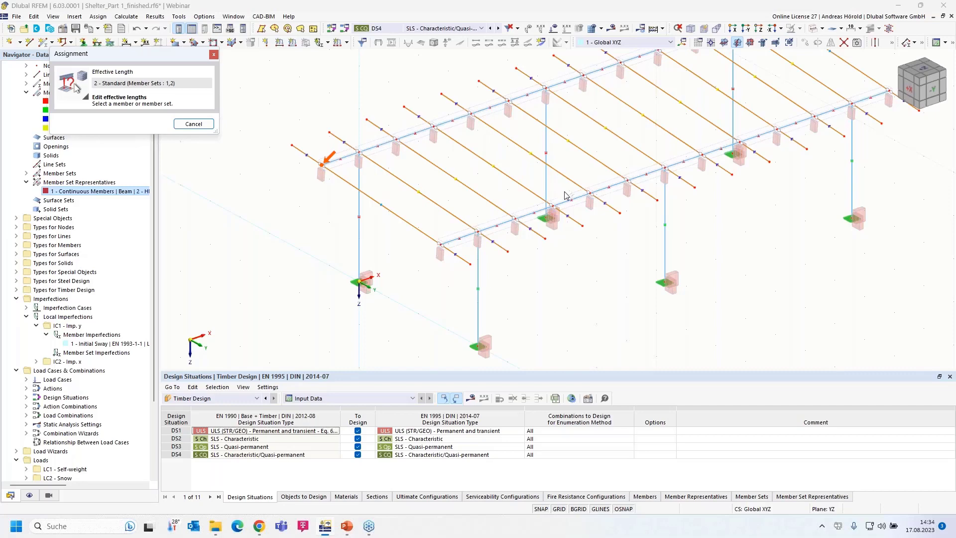
click(566, 197)
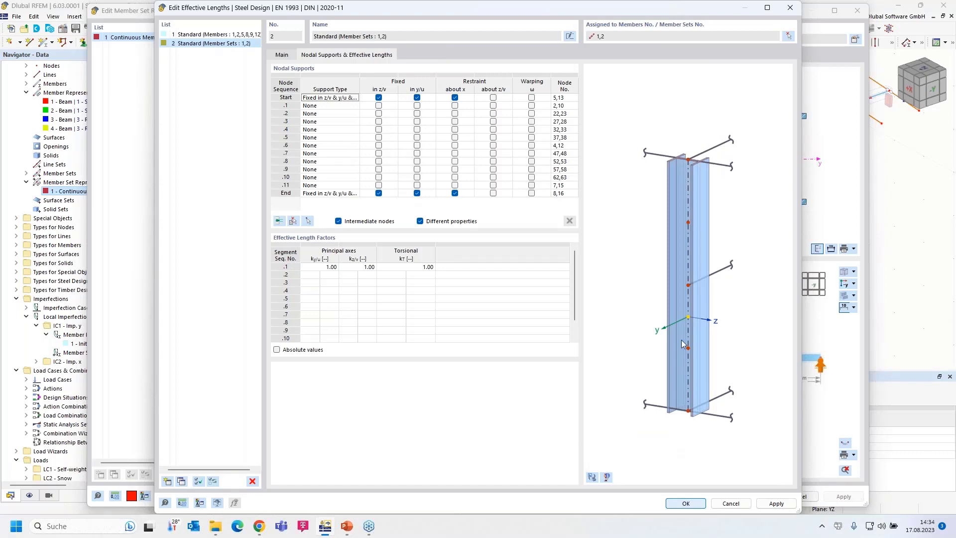
Step: Show the model in the effective lengths preview and examine the node numbers and local axes along both beams
click(592, 477)
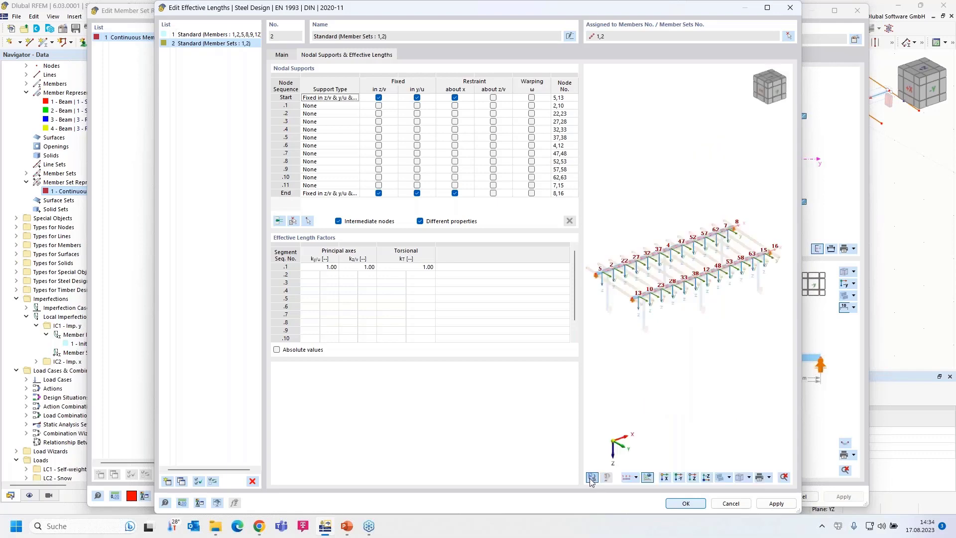
scroll(648, 272, up, 6)
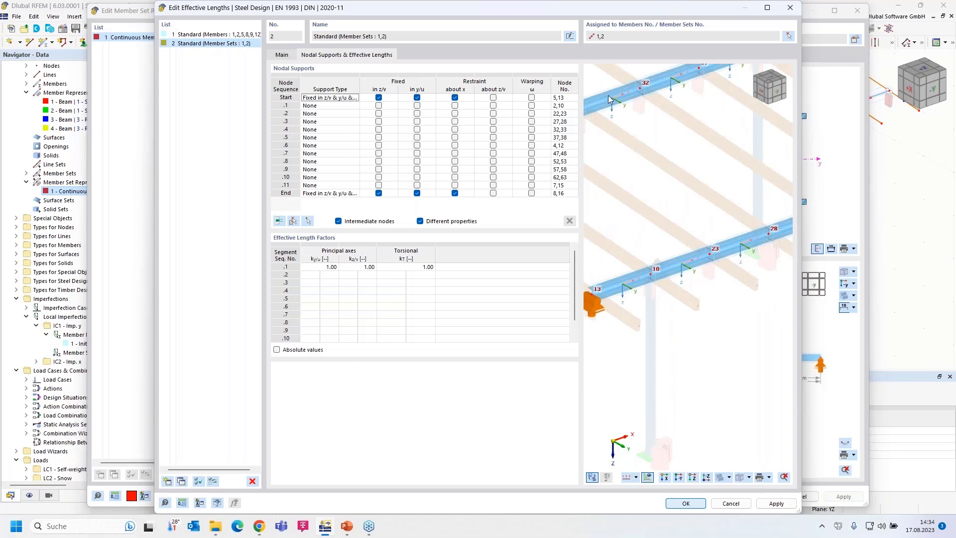
scroll(647, 169, down, 3)
middle_drag(645, 215, 689, 249)
scroll(639, 235, down, 1)
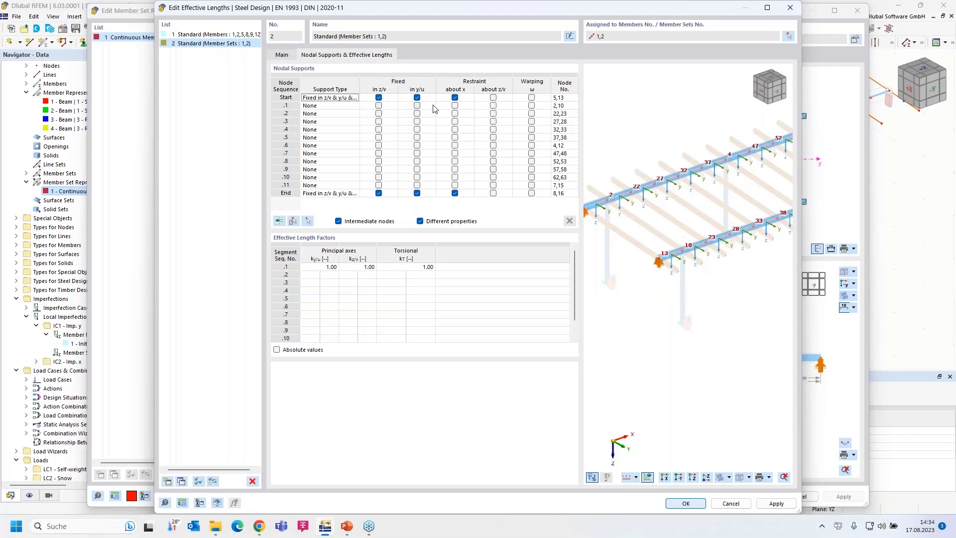
Step: Pick the beam's end nodes and all purlin nodes away from the columns in the model, and make their nodal supports fixed in y/u only
click(307, 222)
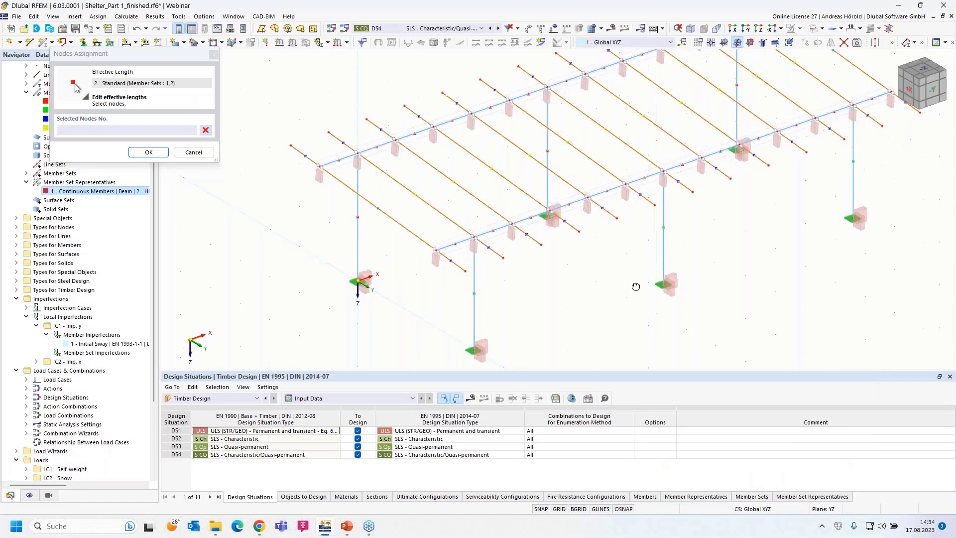
ctrl+middle_drag(636, 287, 564, 359)
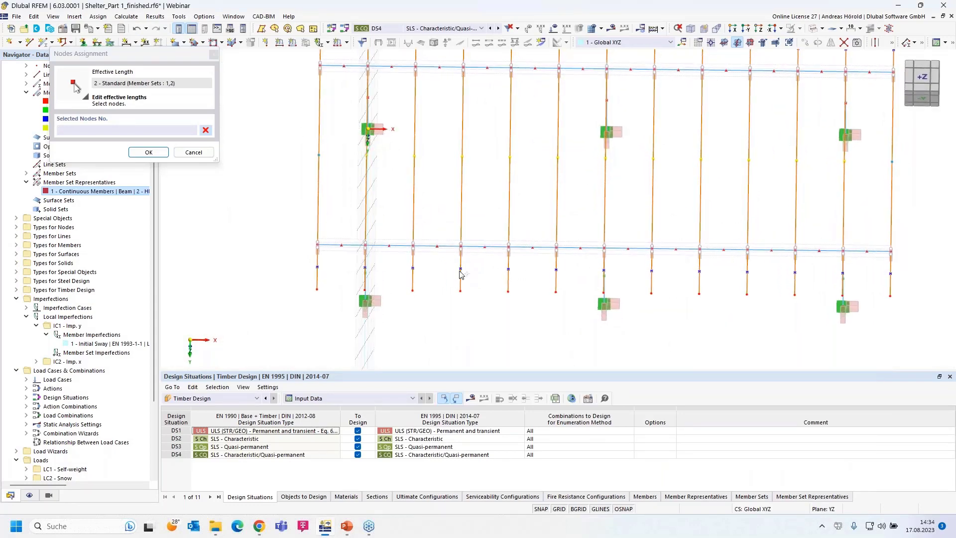
drag(302, 264, 340, 225)
drag(399, 256, 585, 224)
drag(636, 262, 810, 234)
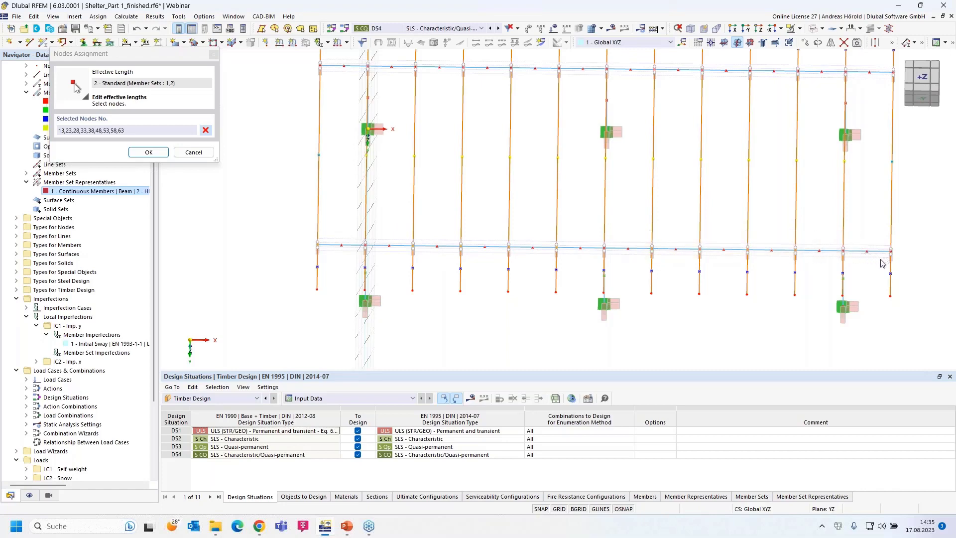
drag(880, 264, 896, 252)
click(148, 153)
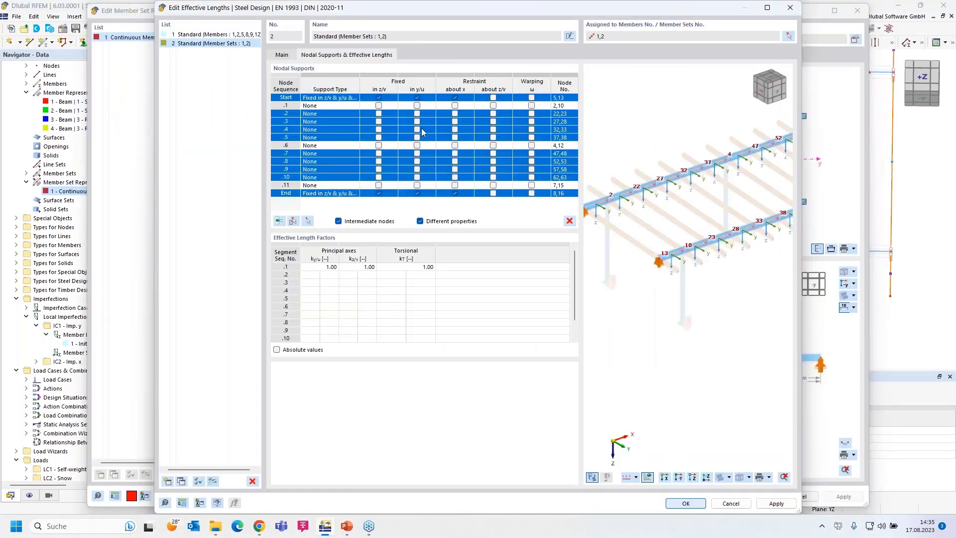
click(378, 98)
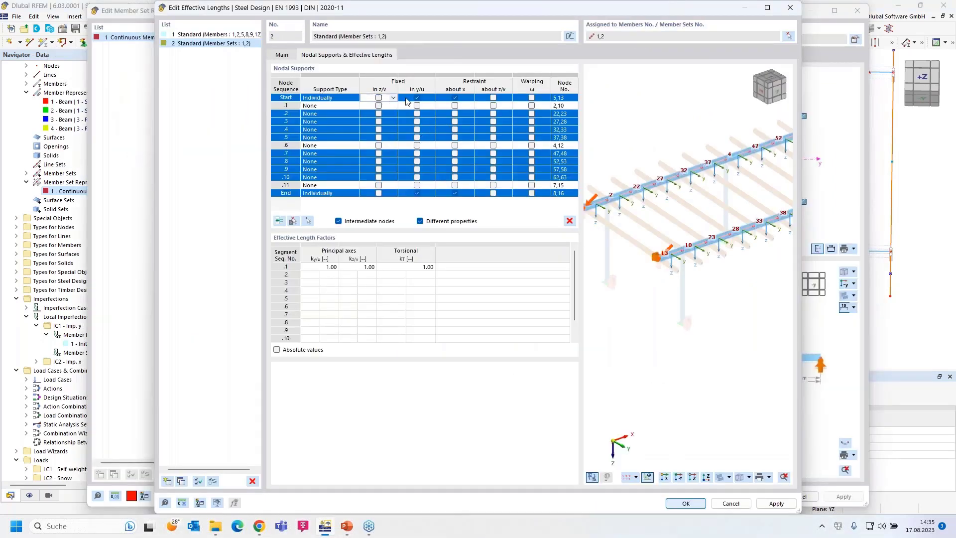
click(455, 98)
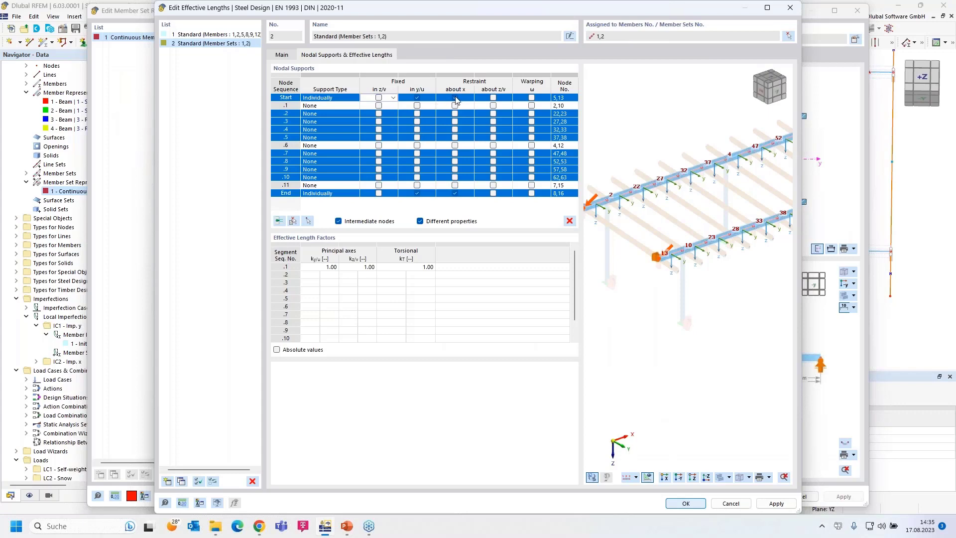
click(417, 98)
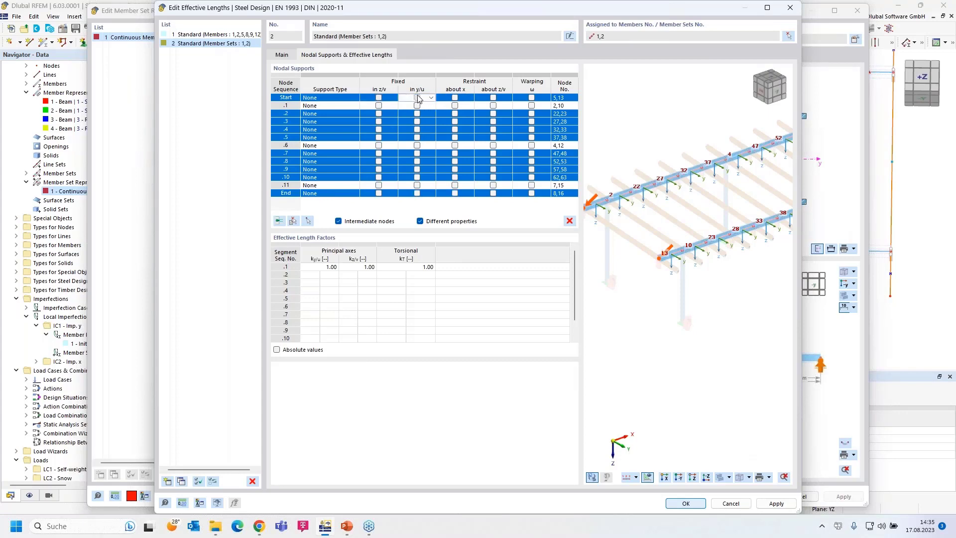
click(417, 97)
scroll(645, 257, up, 5)
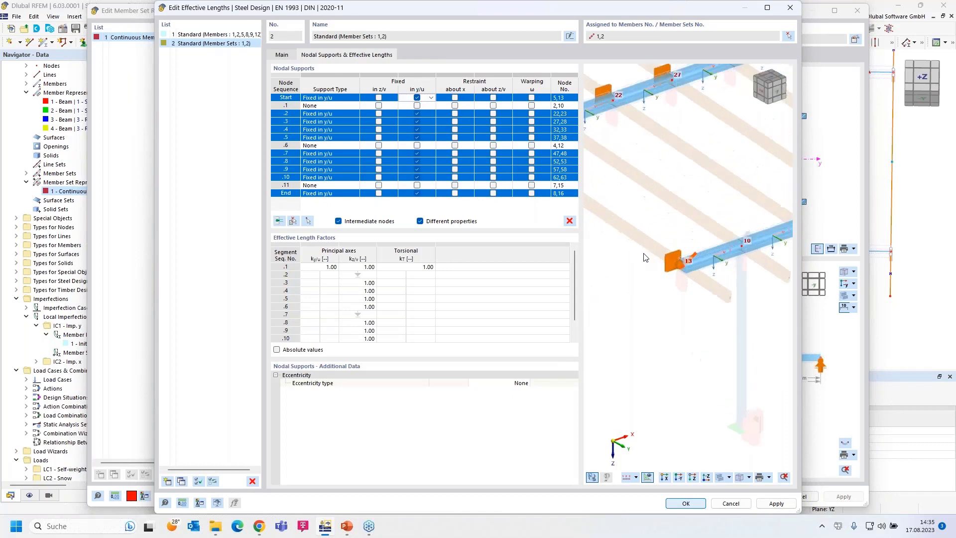
scroll(645, 257, up, 2)
scroll(661, 230, down, 2)
scroll(695, 241, up, 1)
middle_drag(695, 241, 641, 277)
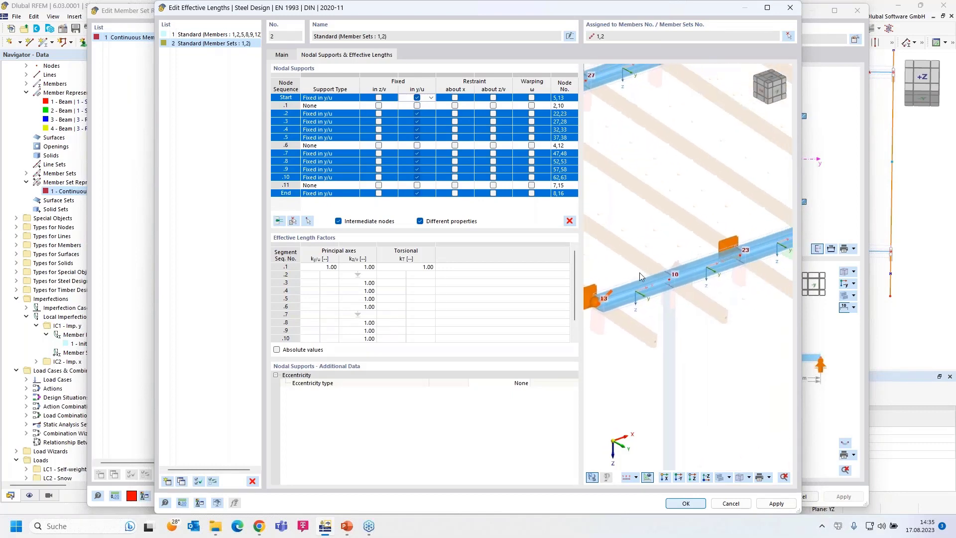
scroll(662, 269, down, 1)
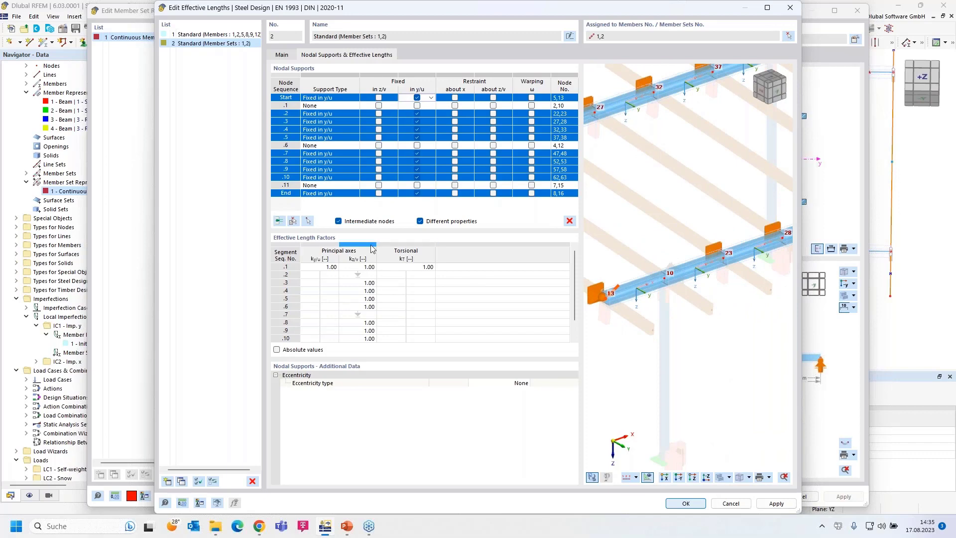
Step: Pick column-top nodes 10, 12 and 15 in the model, and make their nodal supports fixed in z/v and y/u with restraint about x
click(308, 222)
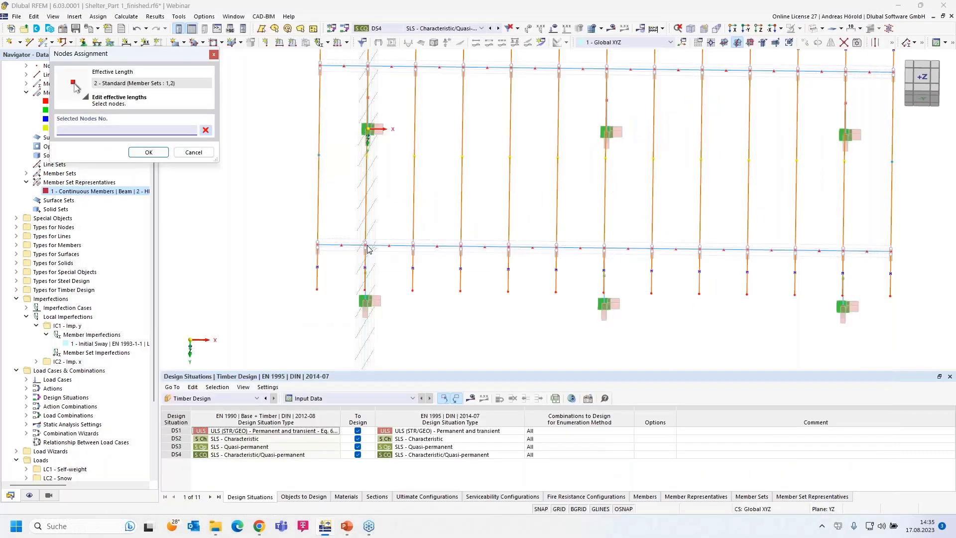
click(367, 246)
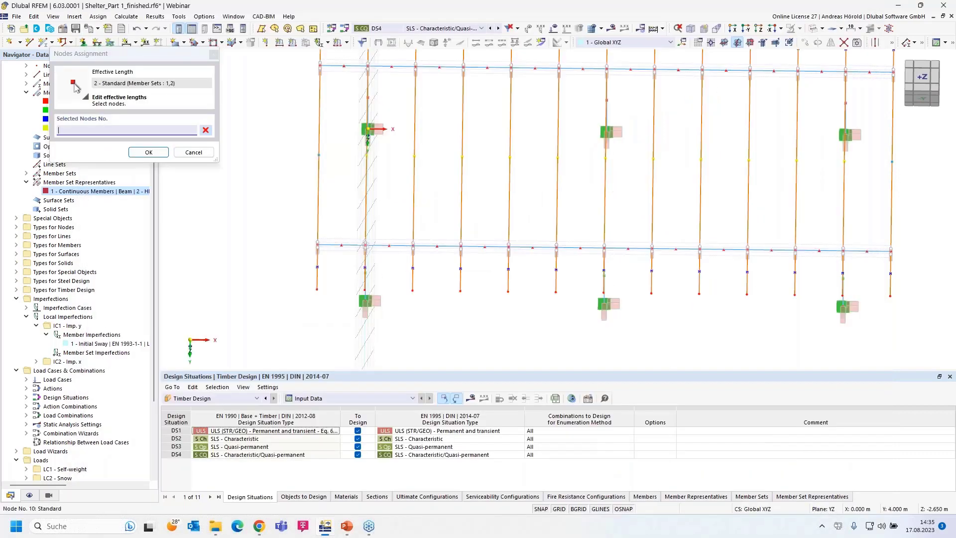
click(604, 247)
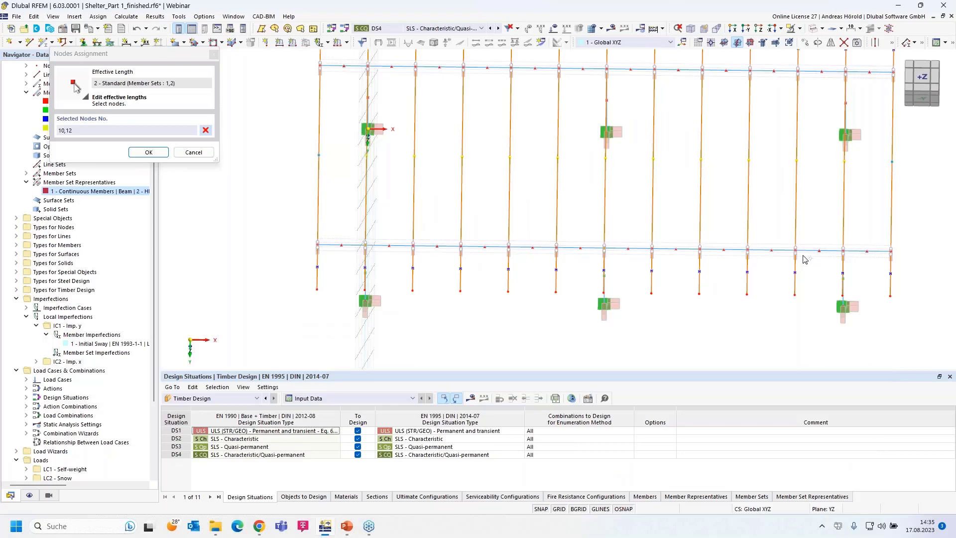
click(843, 250)
click(148, 153)
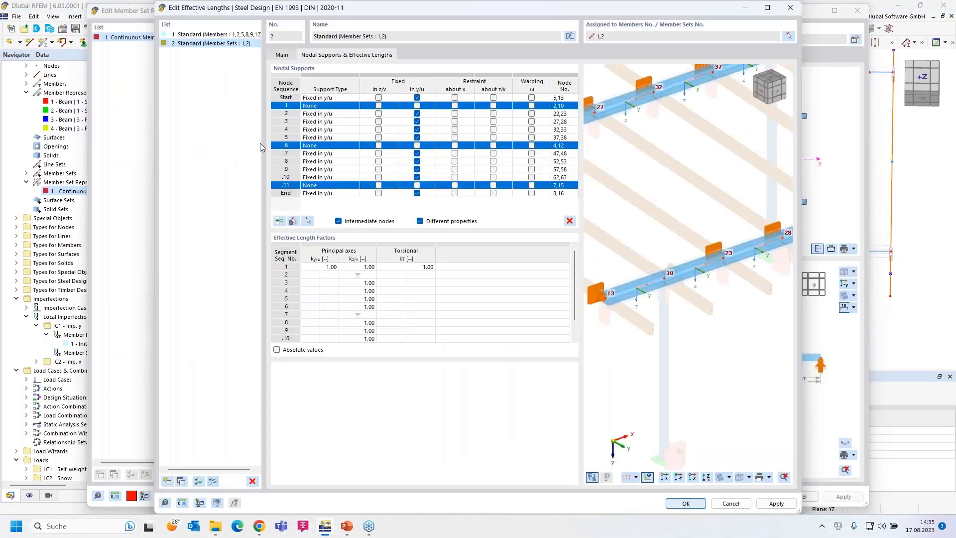
click(379, 106)
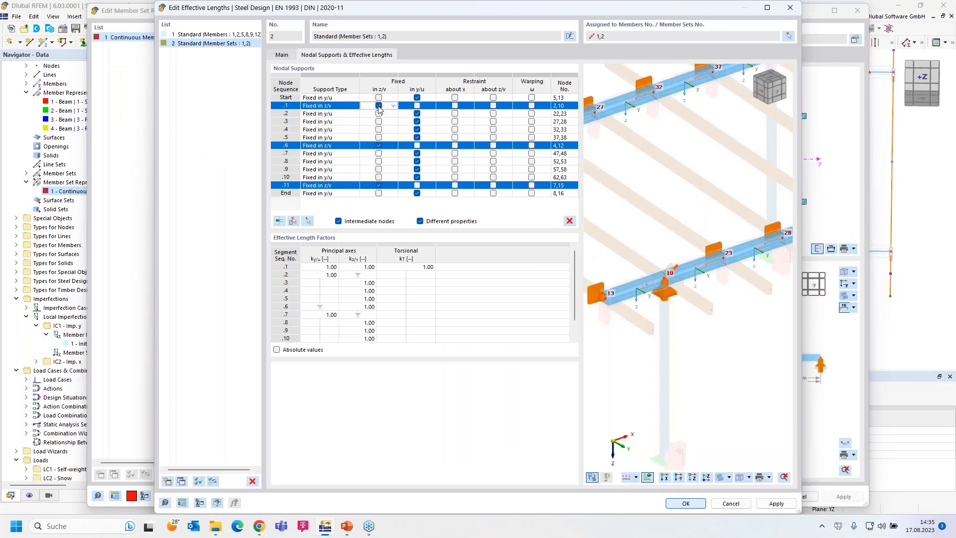
click(418, 106)
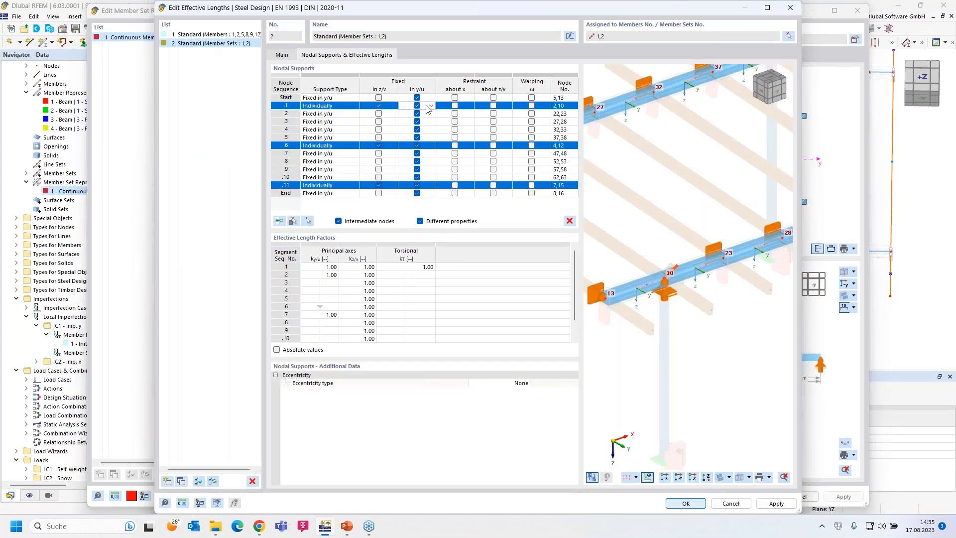
click(454, 105)
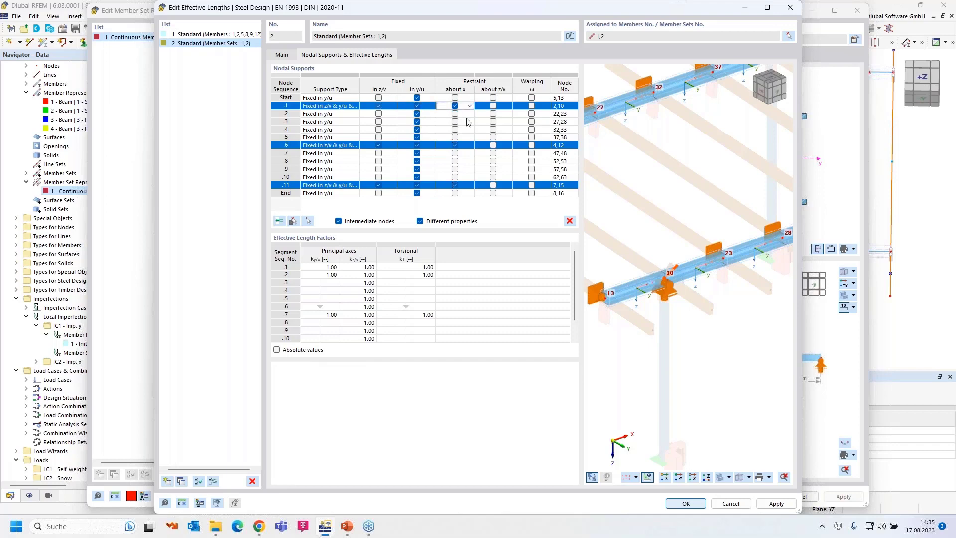
scroll(665, 312, up, 4)
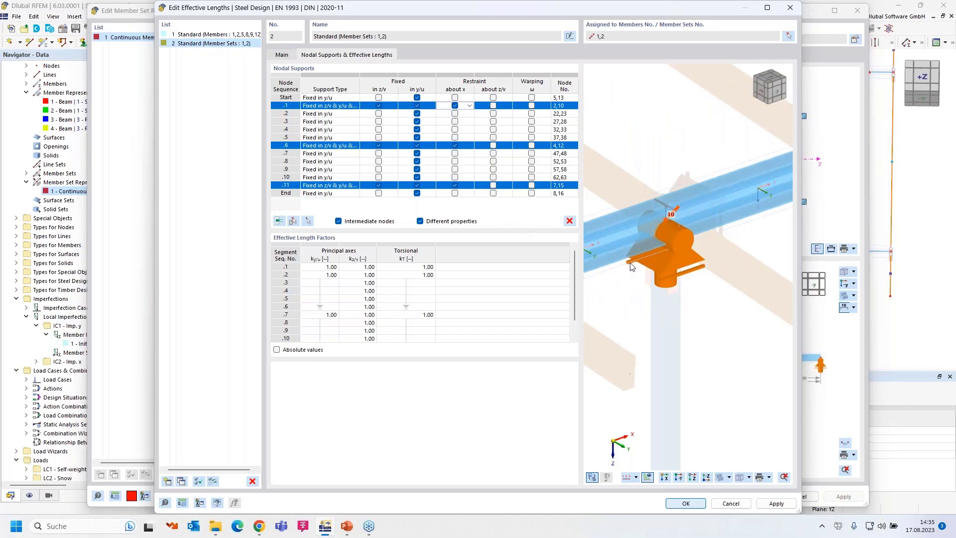
scroll(682, 289, down, 5)
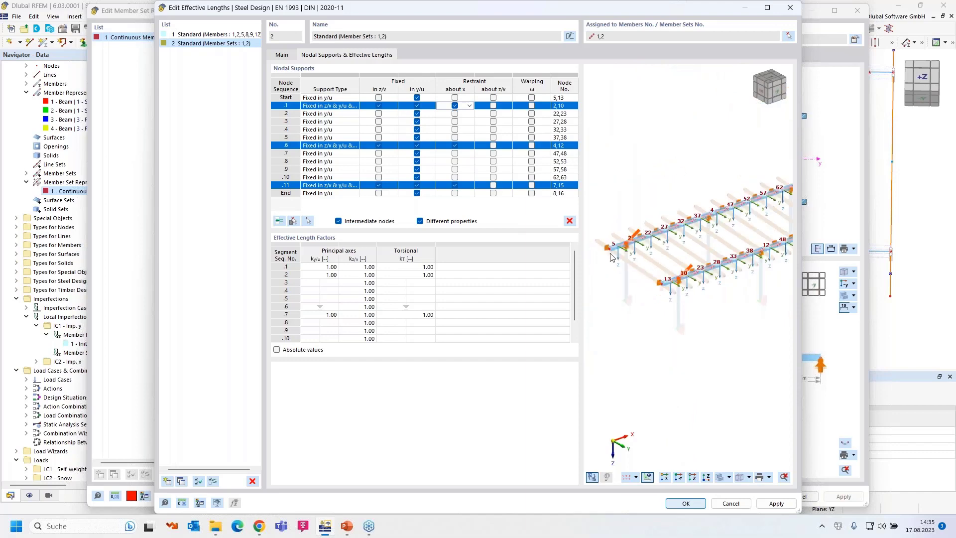
scroll(681, 289, up, 6)
scroll(762, 192, down, 3)
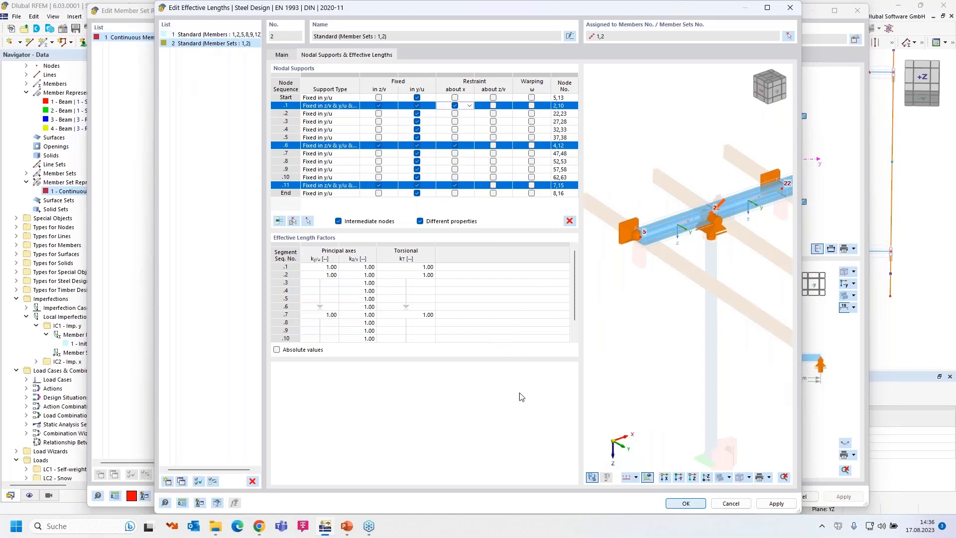
Step: Accept the edited nodal supports and effective lengths for member sets 1 and 2
click(687, 504)
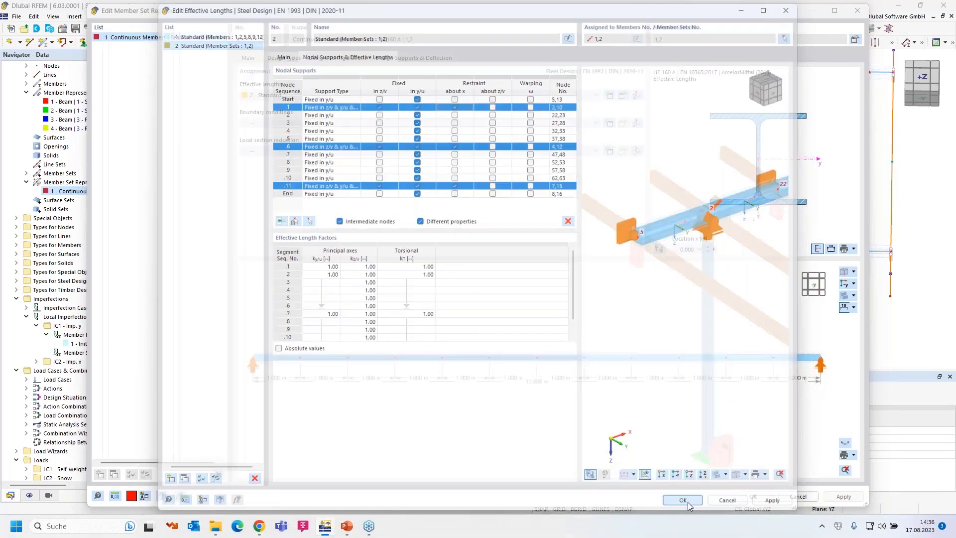
ctrl+middle_drag(387, 311, 432, 396)
scroll(530, 331, up, 3)
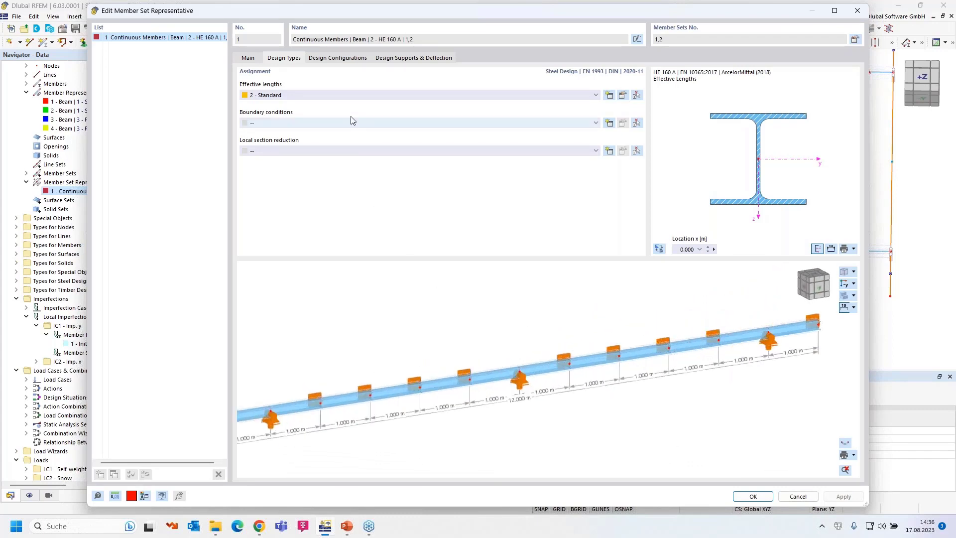
Step: Remove the assigned fire resistance configuration from the member set representative's design configurations, leaving that assignment empty
click(328, 58)
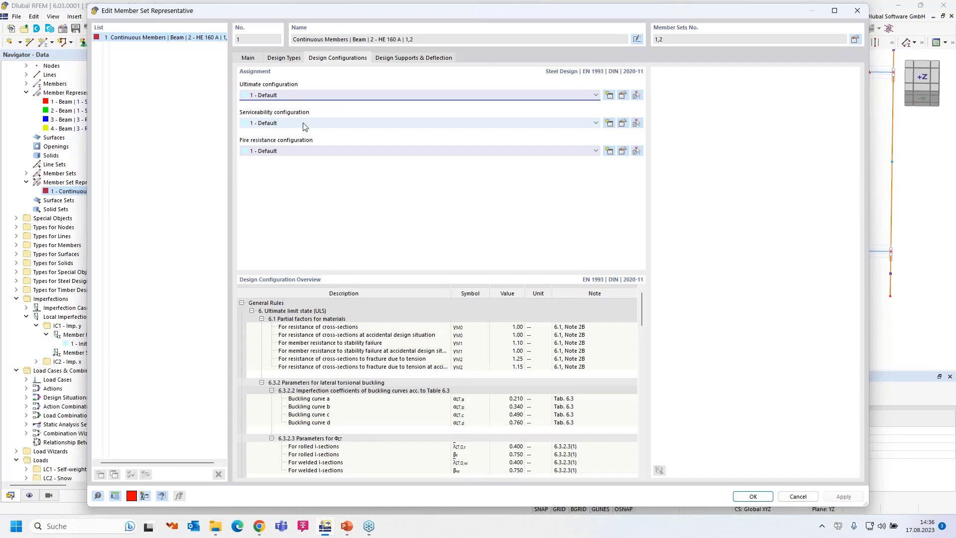
click(319, 152)
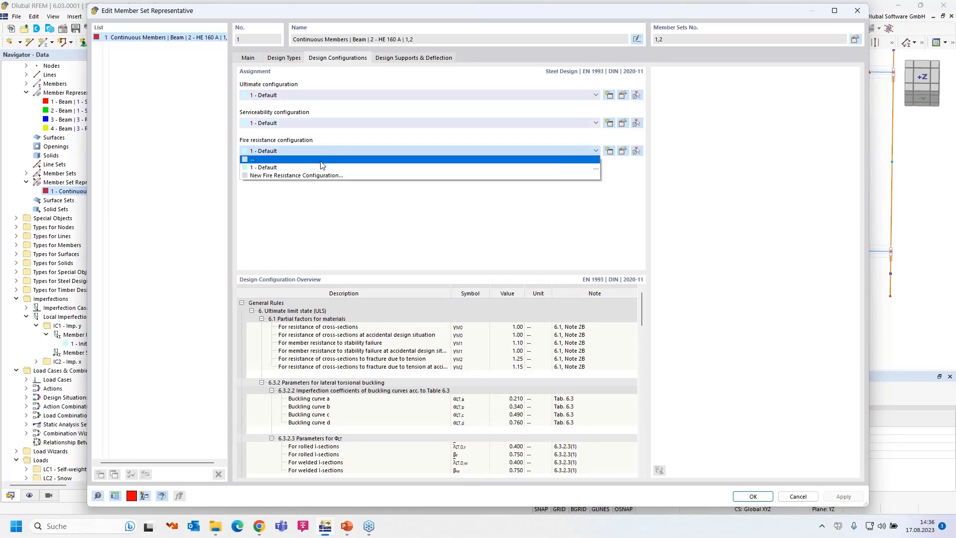
click(317, 161)
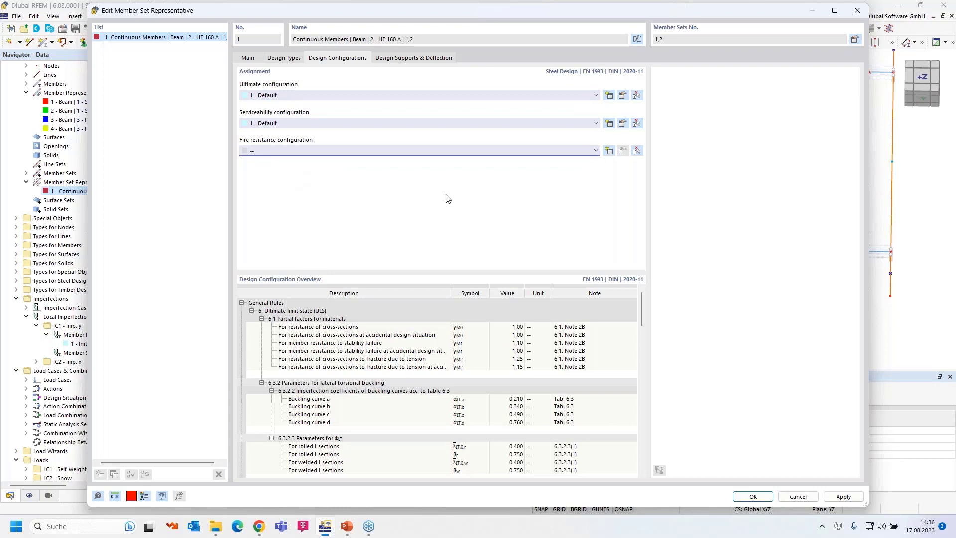
Step: Assign design support 2 - General to the member set's internal nodes 2,10, 4,12 and 7,15
click(410, 58)
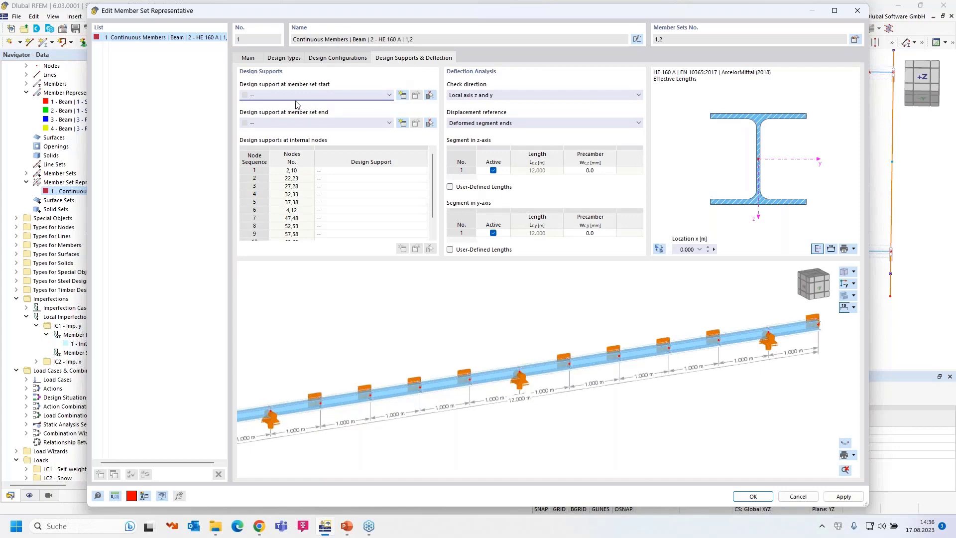
click(341, 170)
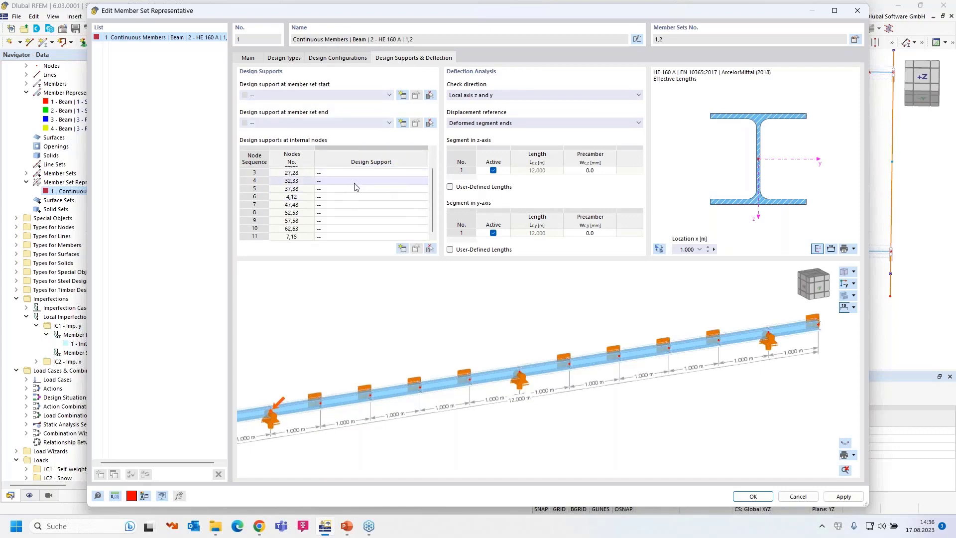
click(424, 171)
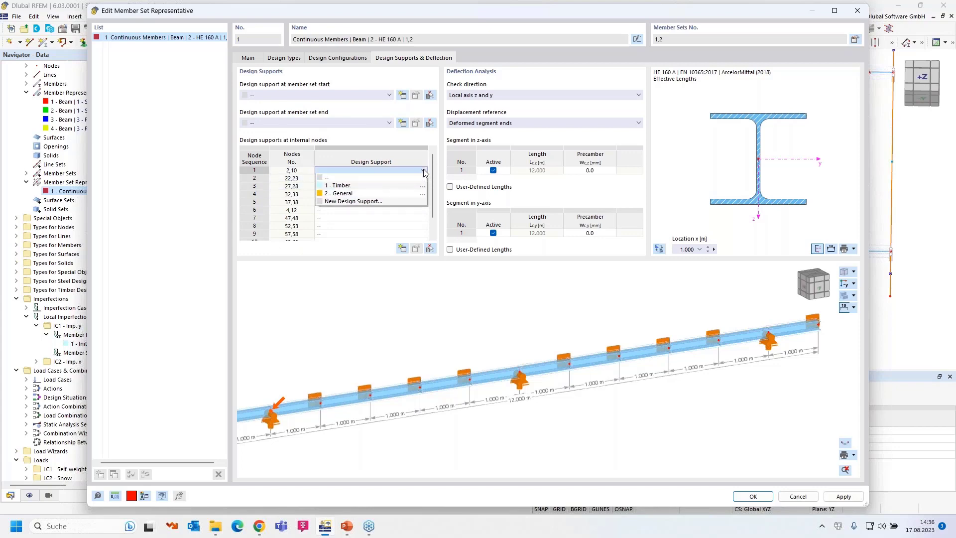
click(386, 195)
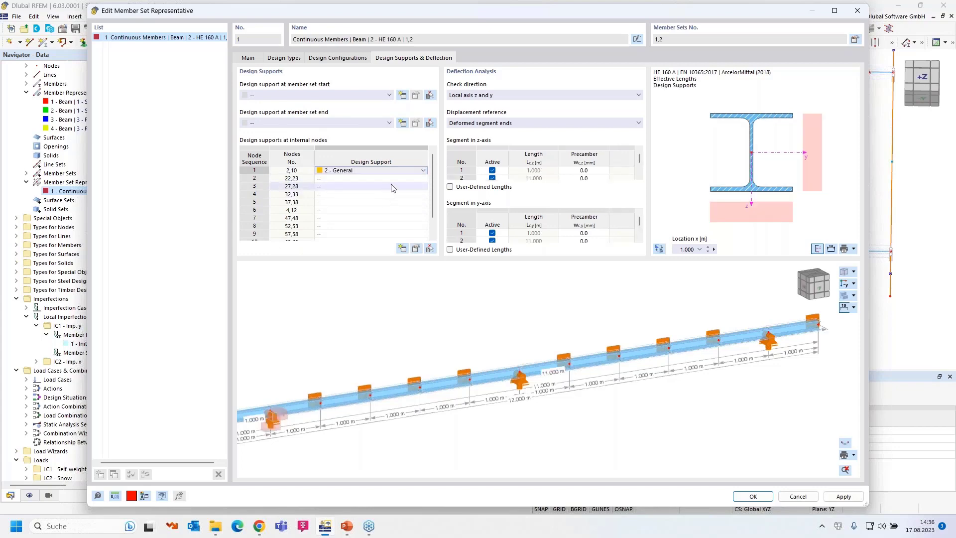
click(377, 210)
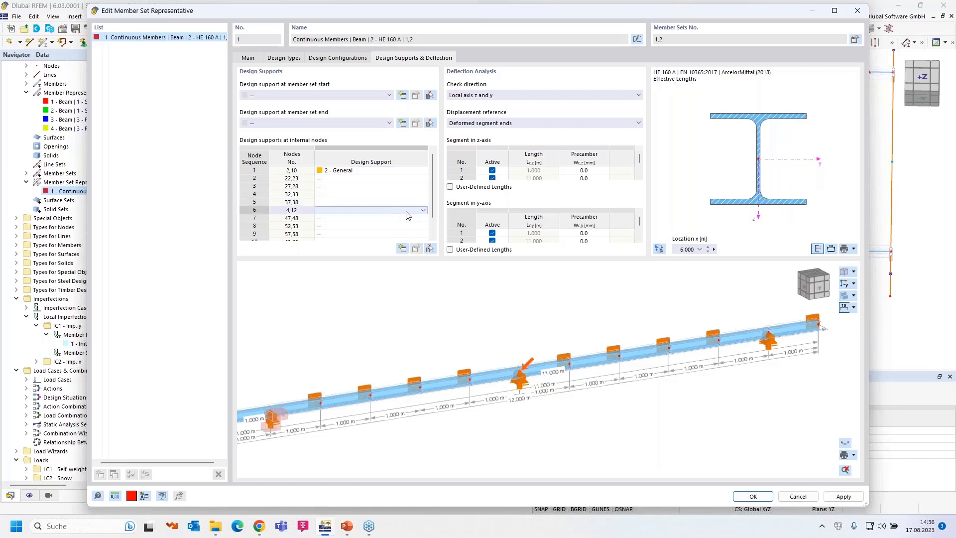
click(423, 210)
click(393, 228)
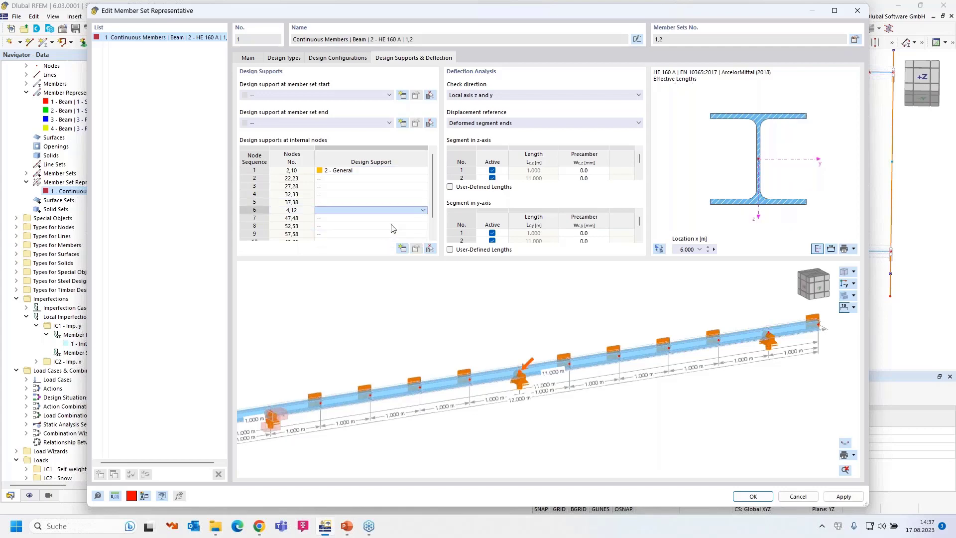
scroll(392, 229, down, 1)
click(379, 236)
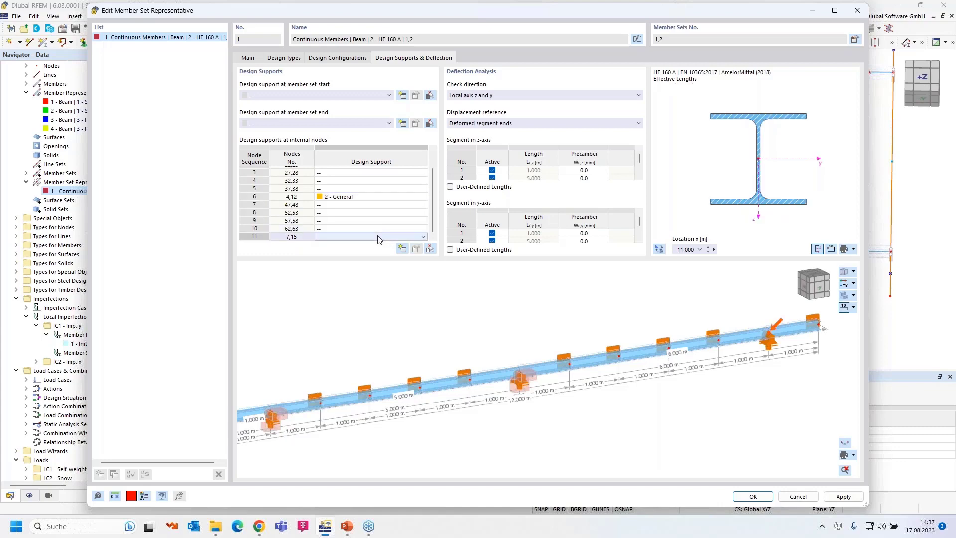
click(423, 237)
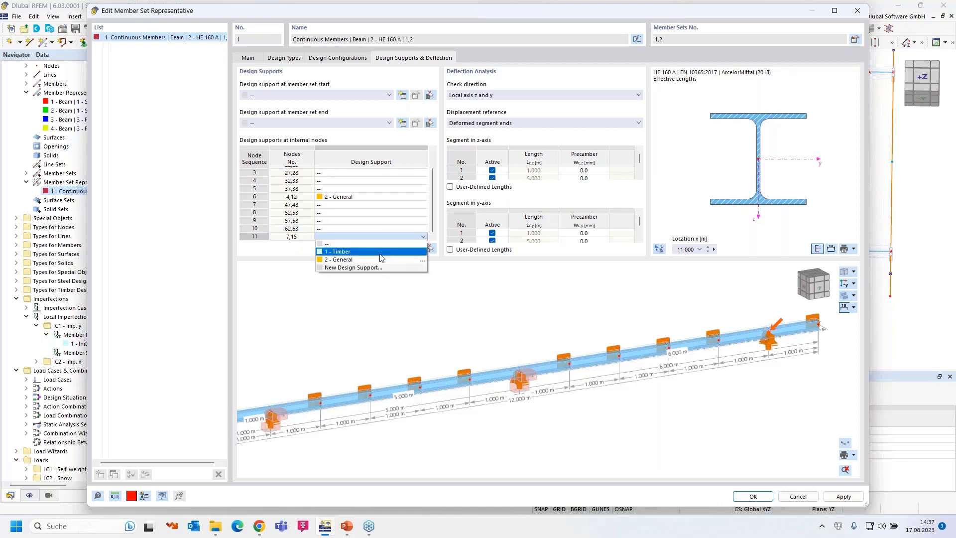
click(382, 258)
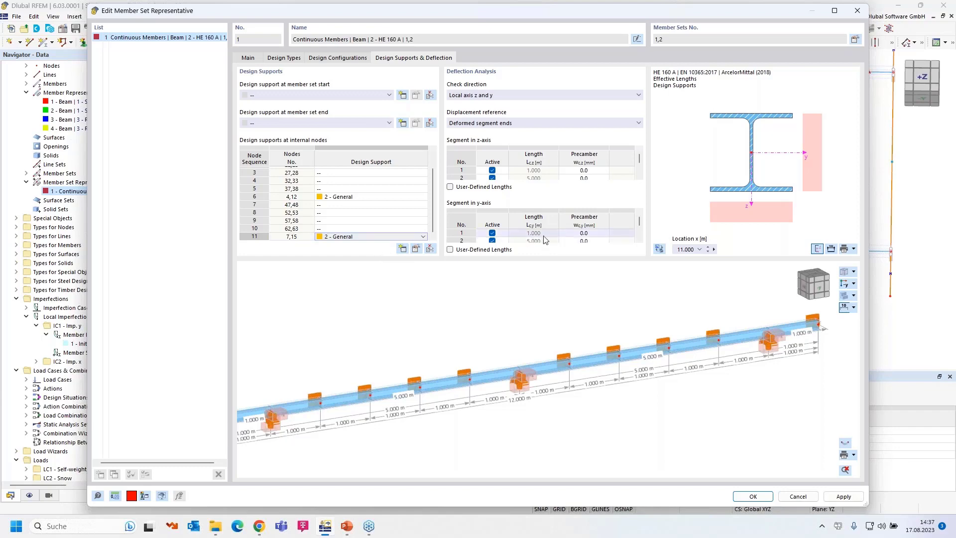
Step: Set the deflection check direction to Local axis z and accept the member set representative's changes
click(509, 95)
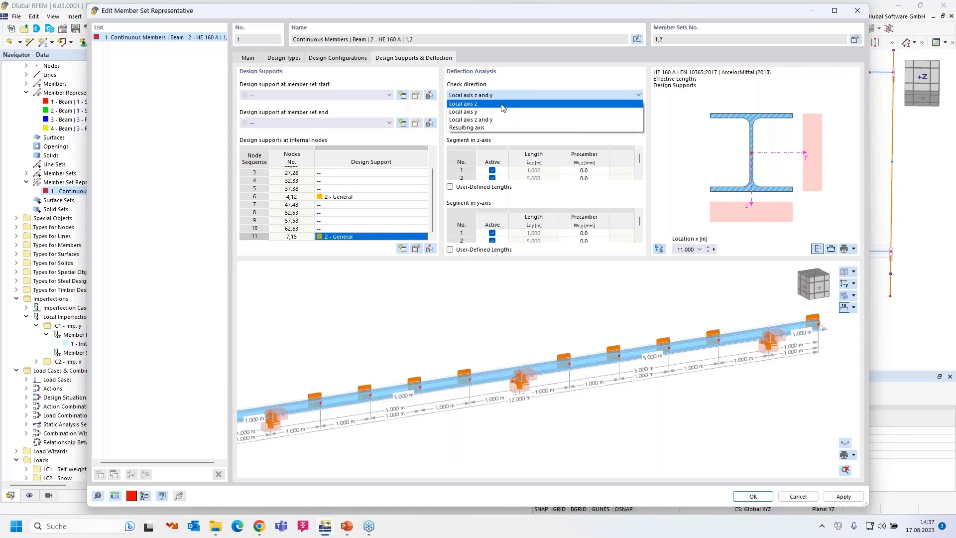
click(502, 104)
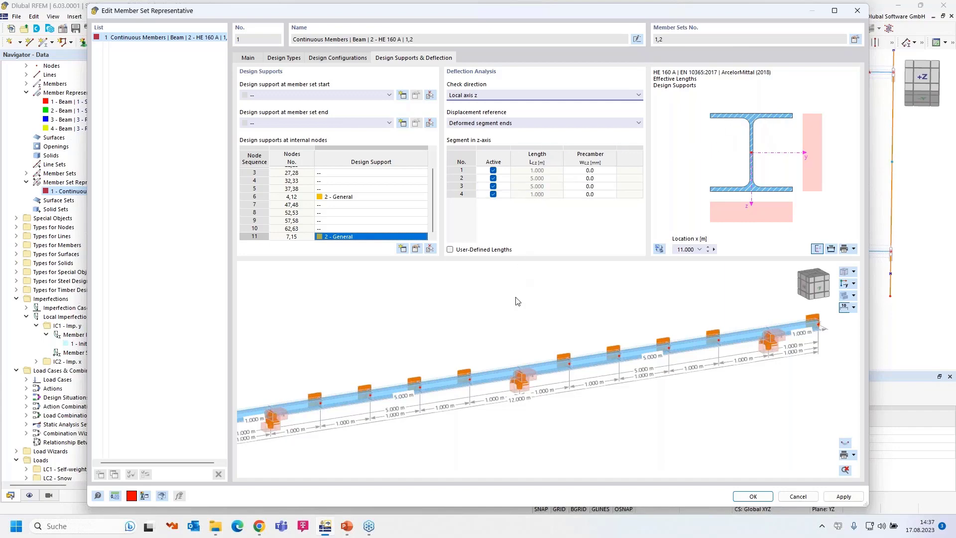
scroll(515, 320, down, 1)
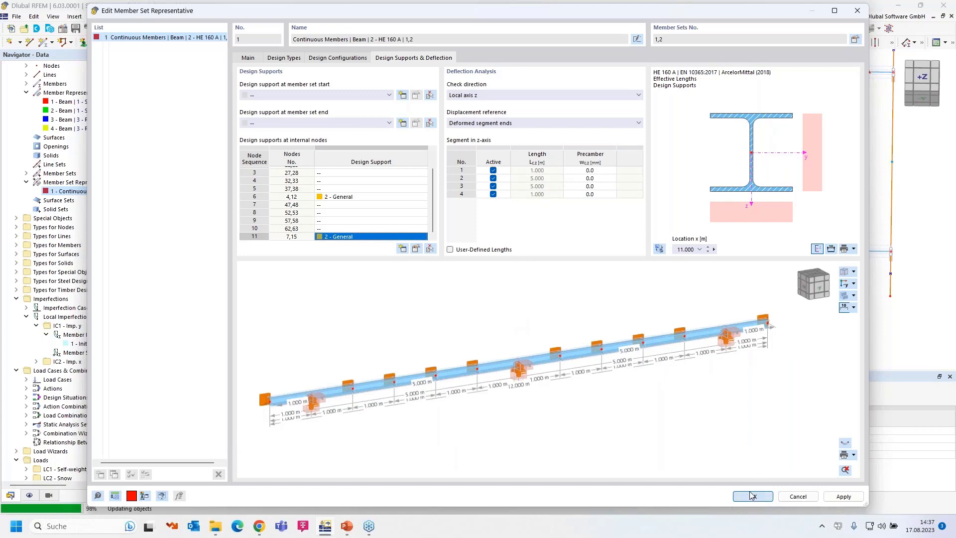
click(752, 495)
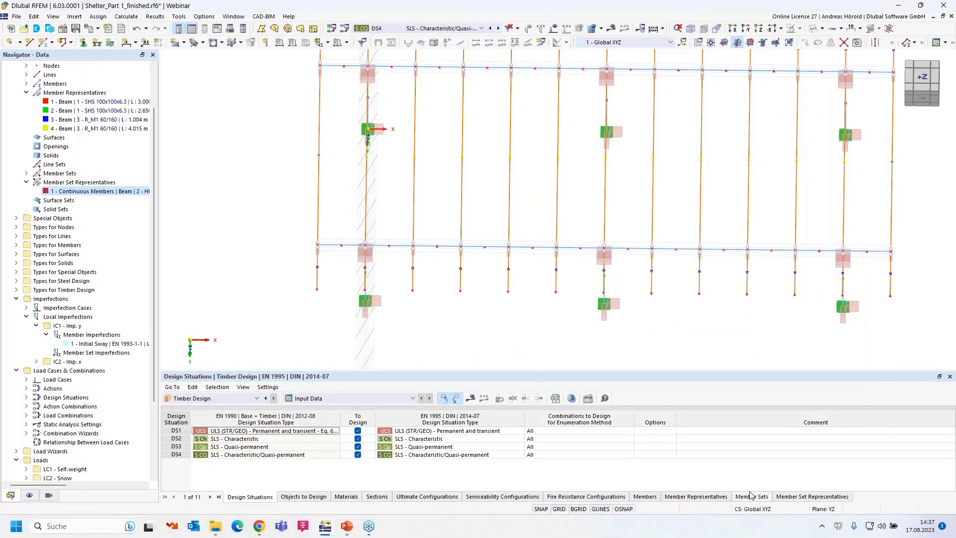
Step: Switch the table to Steel Design and calculate its results
click(200, 399)
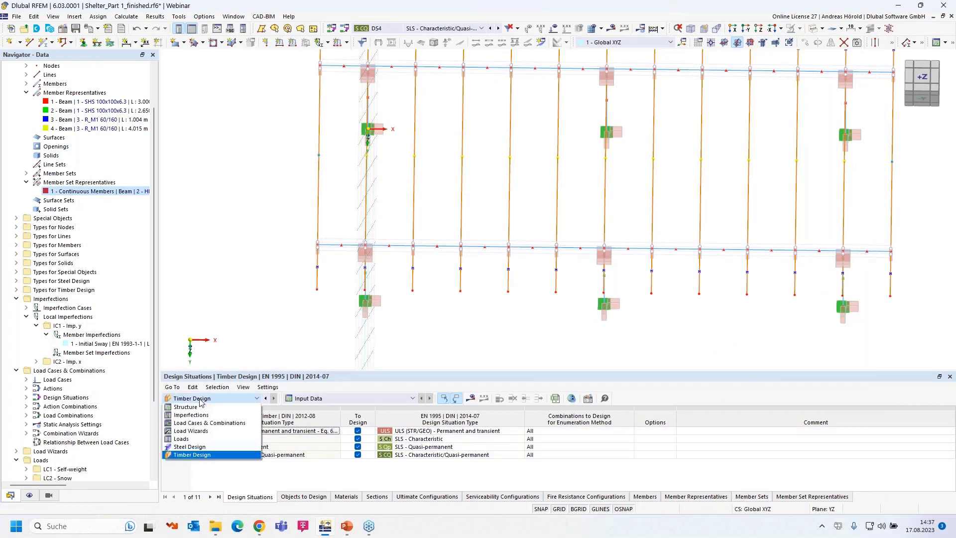
click(209, 448)
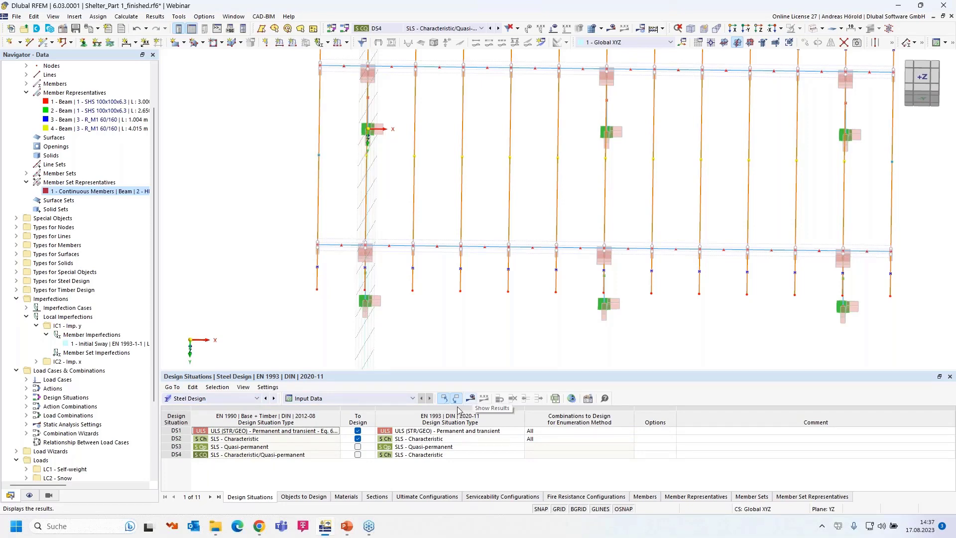
click(473, 397)
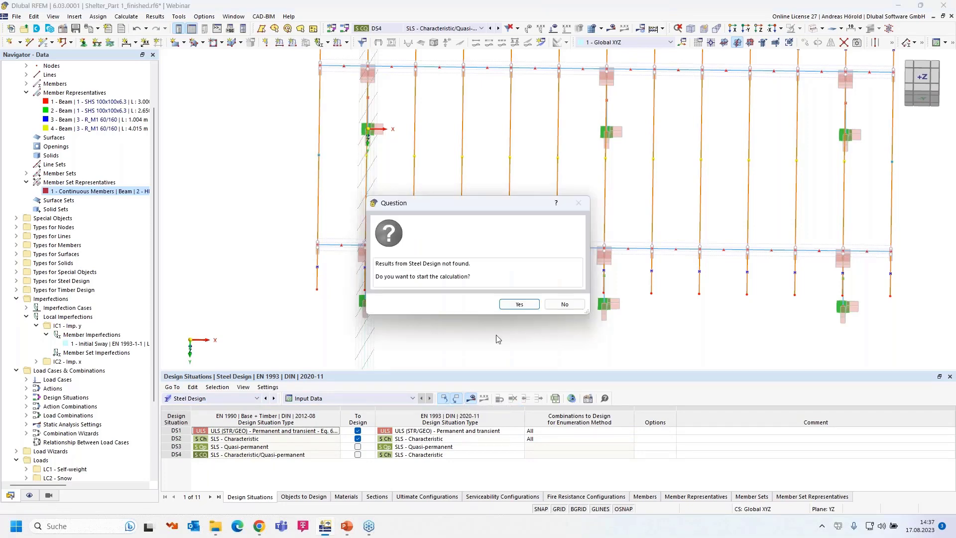
click(519, 305)
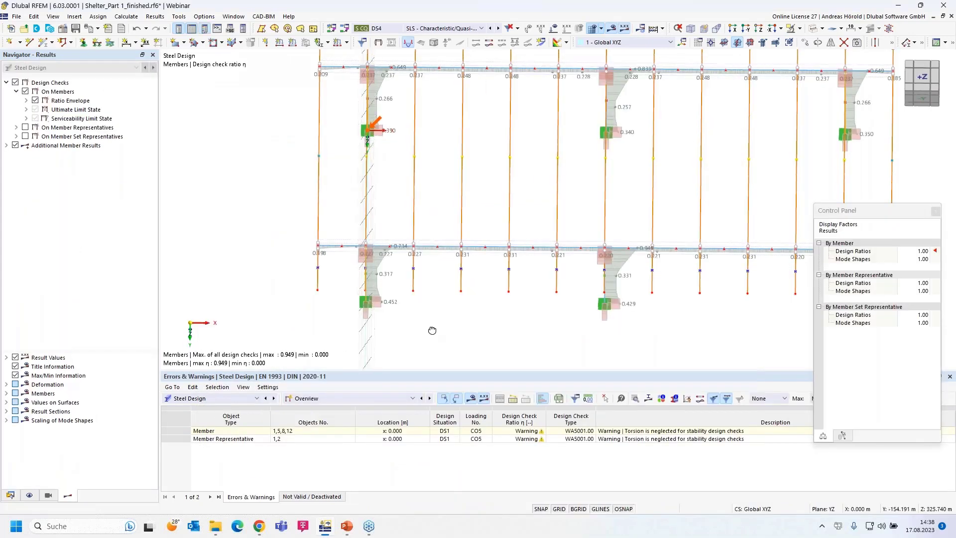
Step: View the shelter's steel design ratios in 3D and list the design ratios on members in an enlarged table
ctrl+middle_drag(427, 329, 490, 224)
scroll(527, 263, down, 2)
ctrl+middle_drag(490, 225, 449, 260)
scroll(455, 261, up, 3)
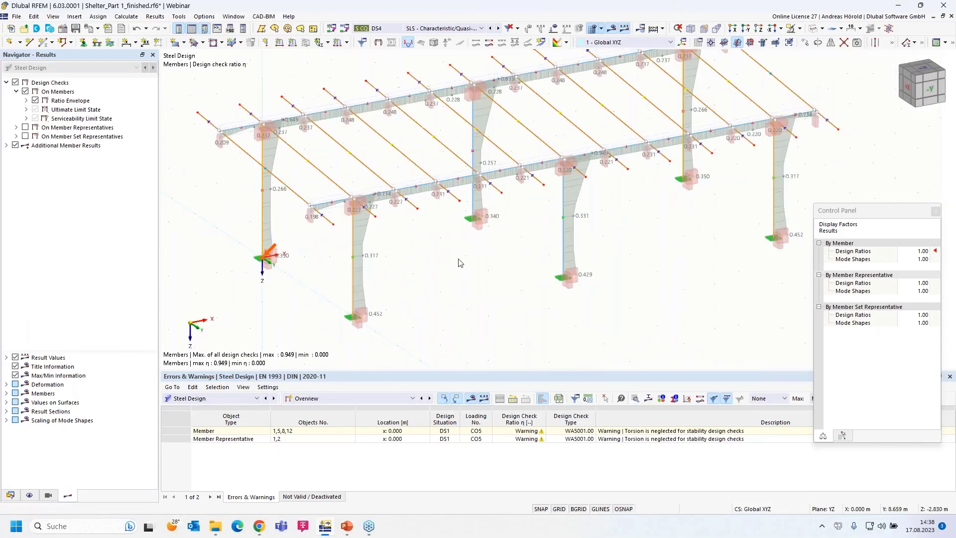
click(353, 401)
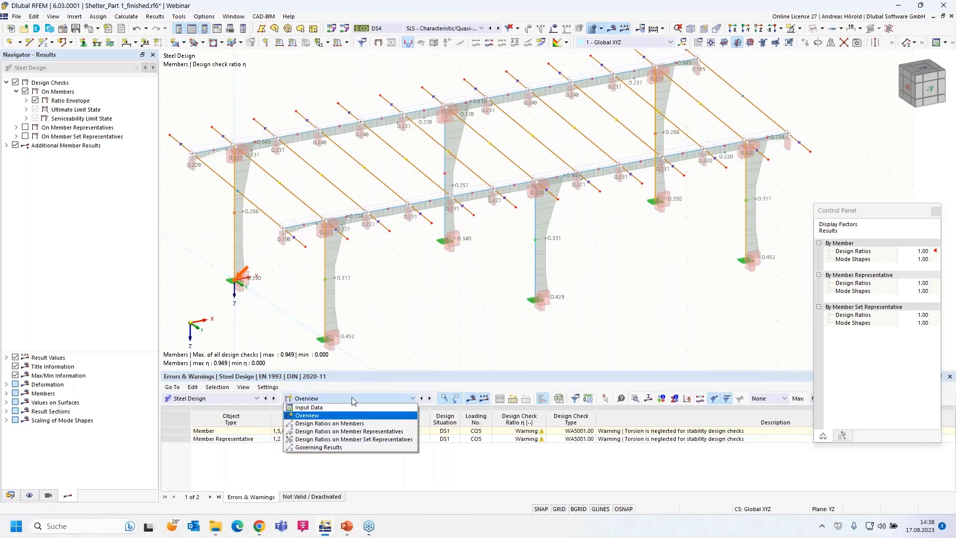
click(362, 424)
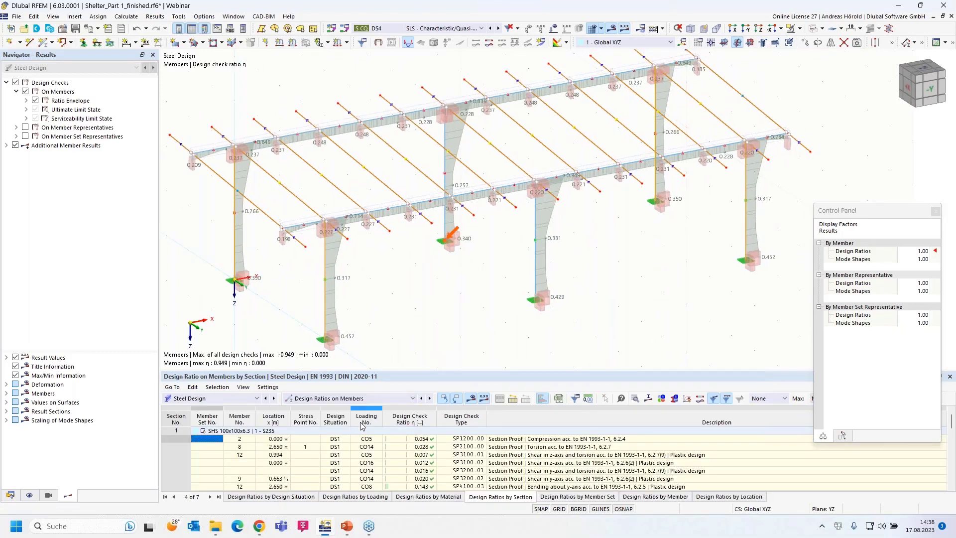
drag(420, 376, 420, 288)
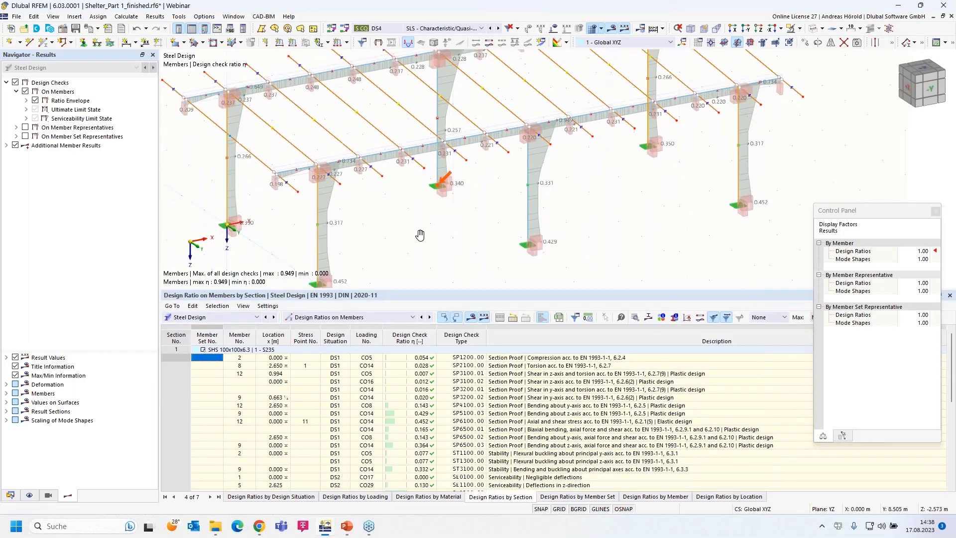
Step: Examine the design ratios by section for both steel sections and locate member 9's y-direction deflection check in the model
scroll(420, 237, down, 3)
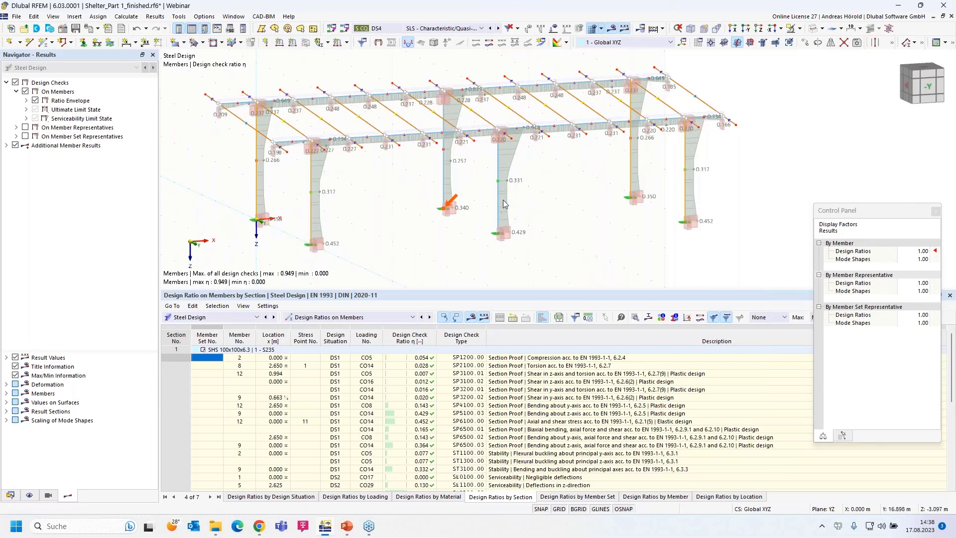
scroll(421, 448, down, 10)
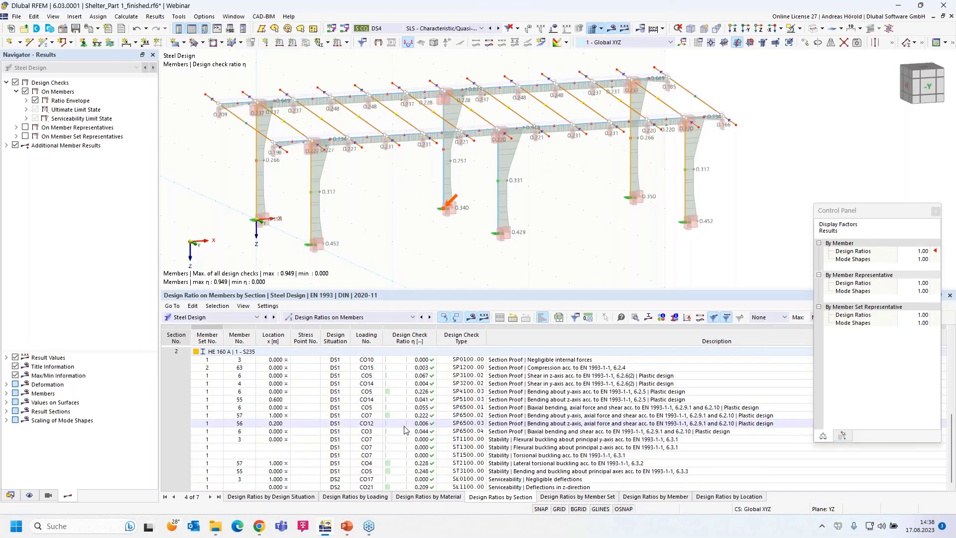
scroll(406, 429, up, 5)
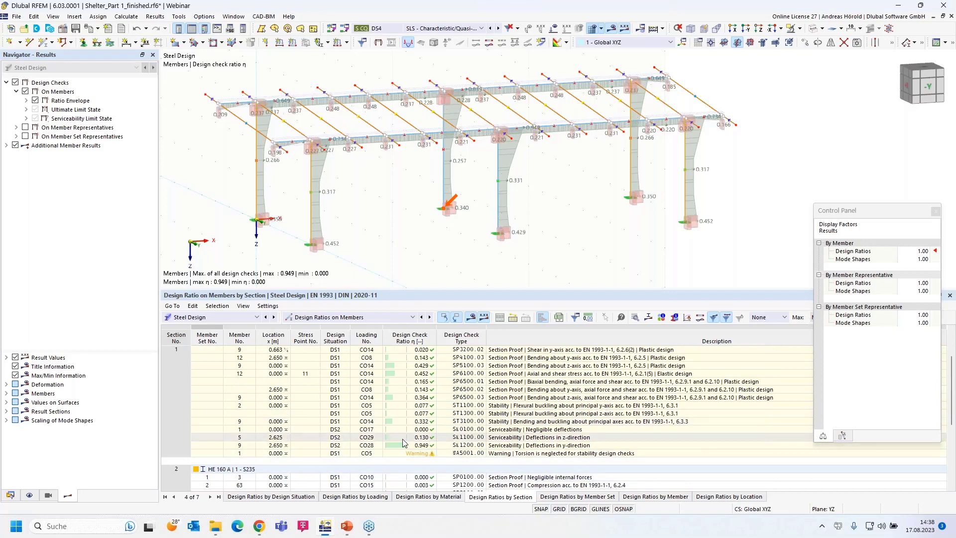
click(396, 446)
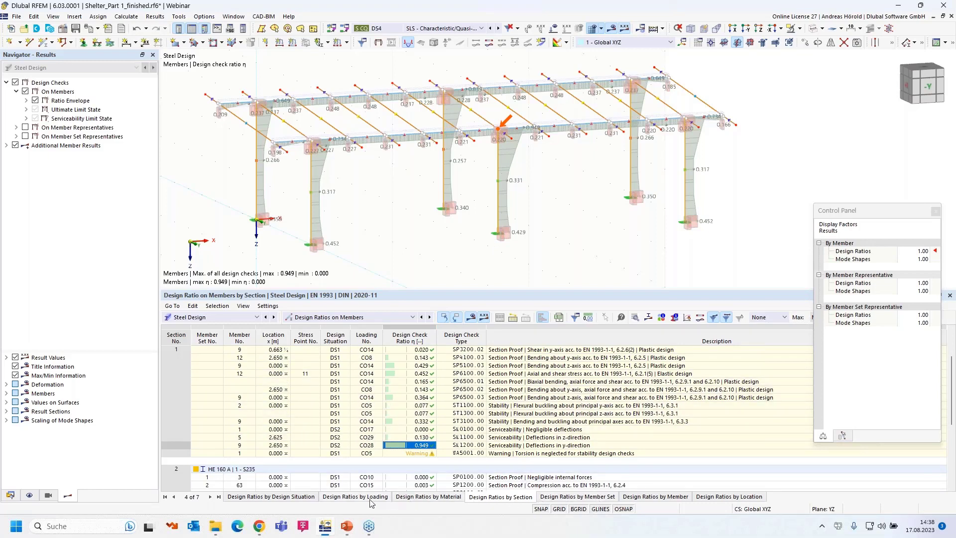
Step: Review the steel design ratios on members sorted by member set and by location
click(366, 317)
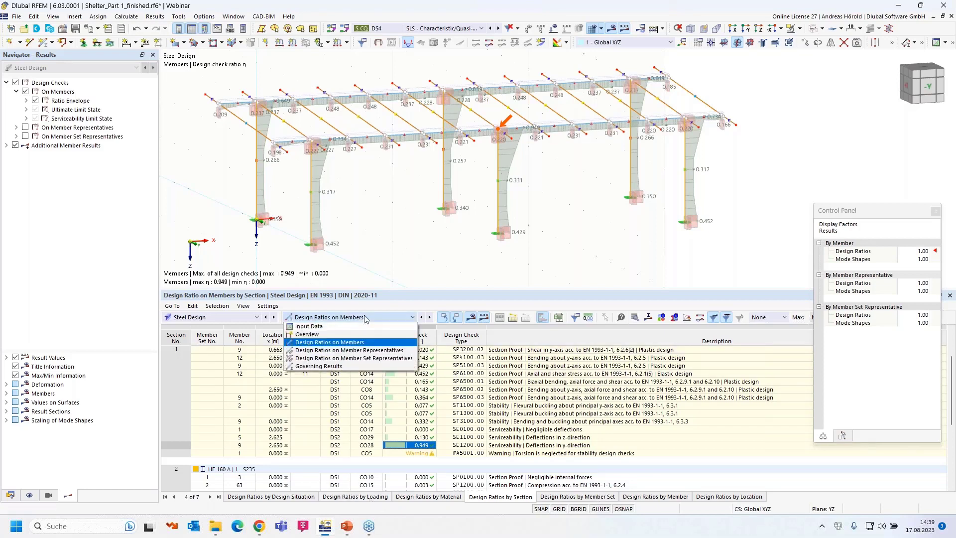
click(349, 343)
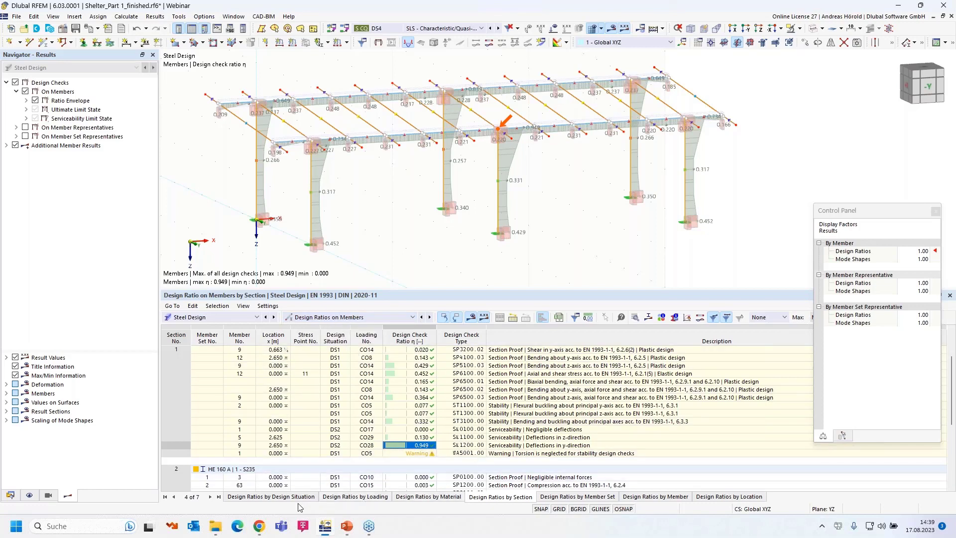
click(594, 497)
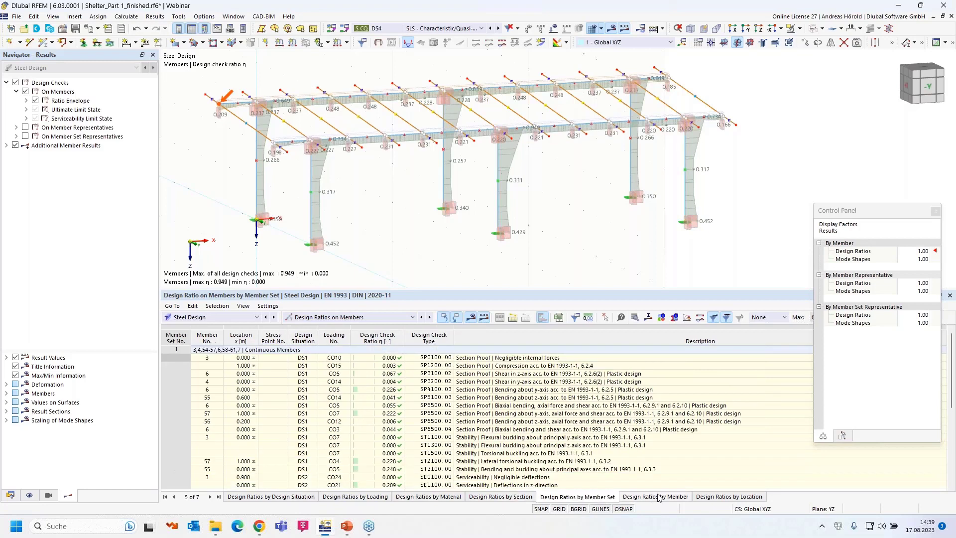
click(700, 496)
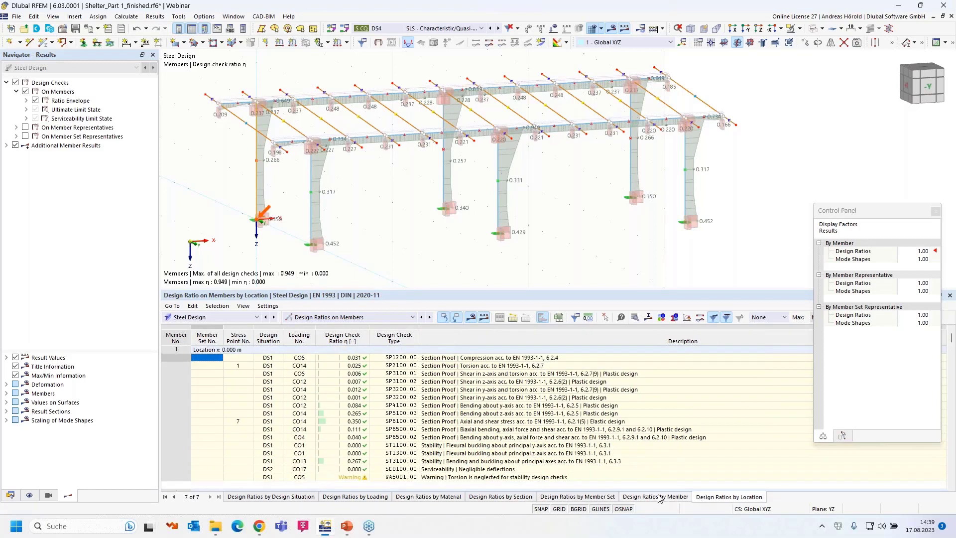
Step: Examine the design ratios on member representatives by design situation and by section
click(337, 318)
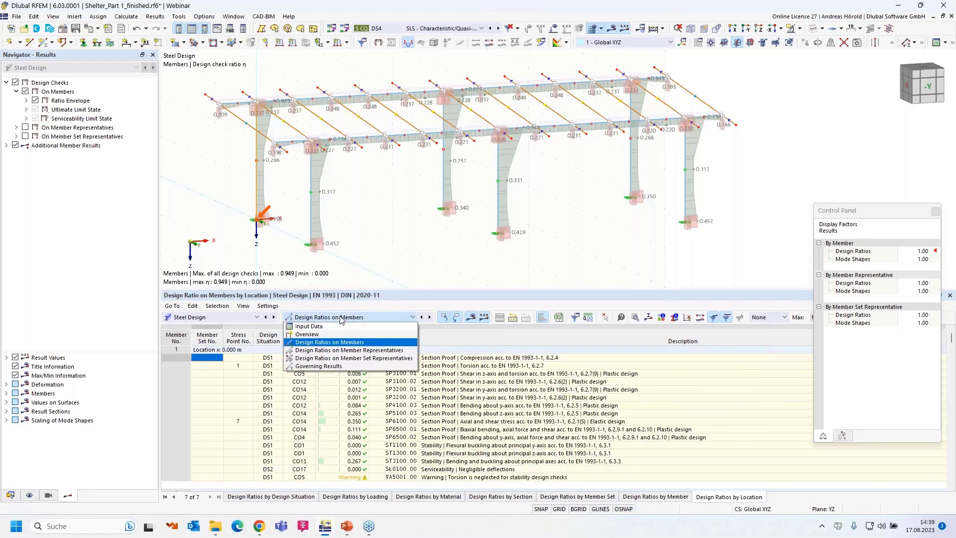
click(344, 350)
scroll(351, 375, down, 2)
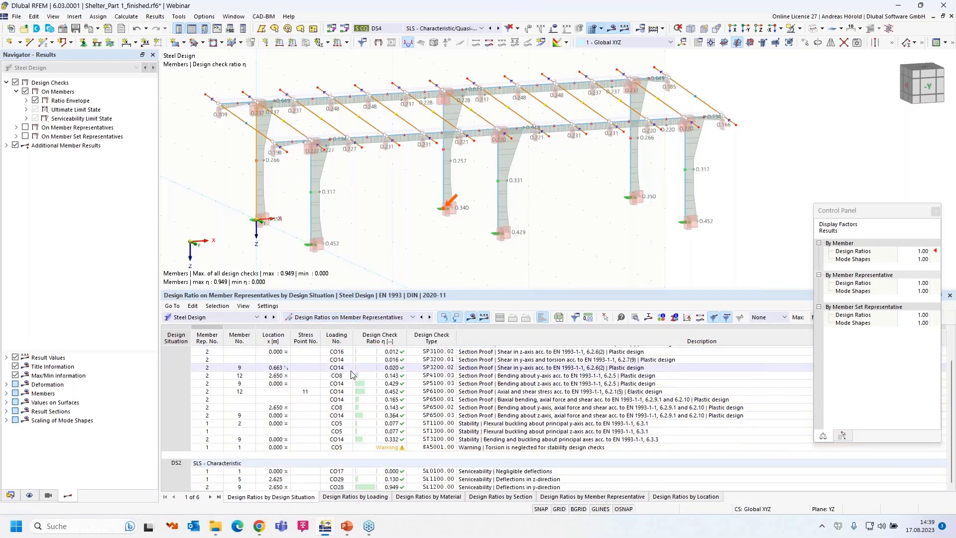
scroll(352, 374, up, 2)
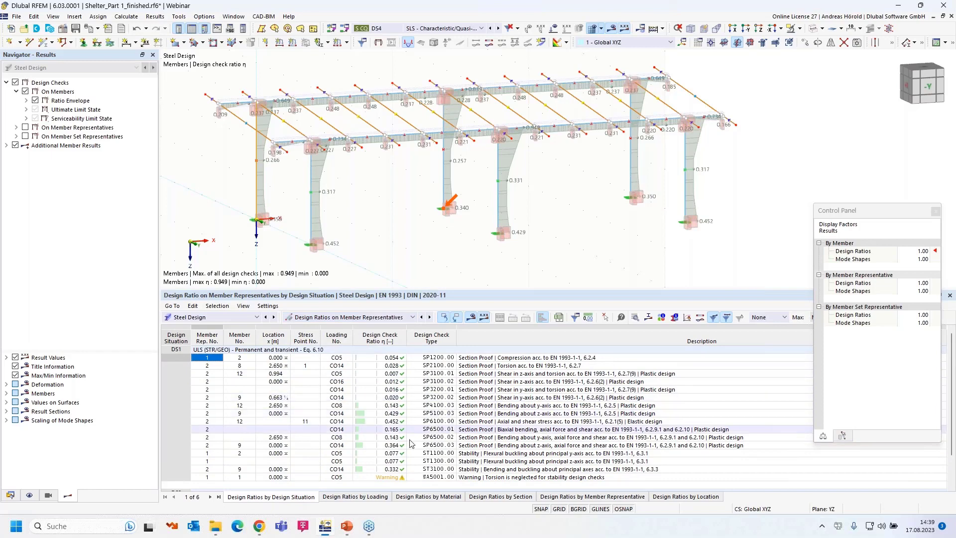
click(501, 497)
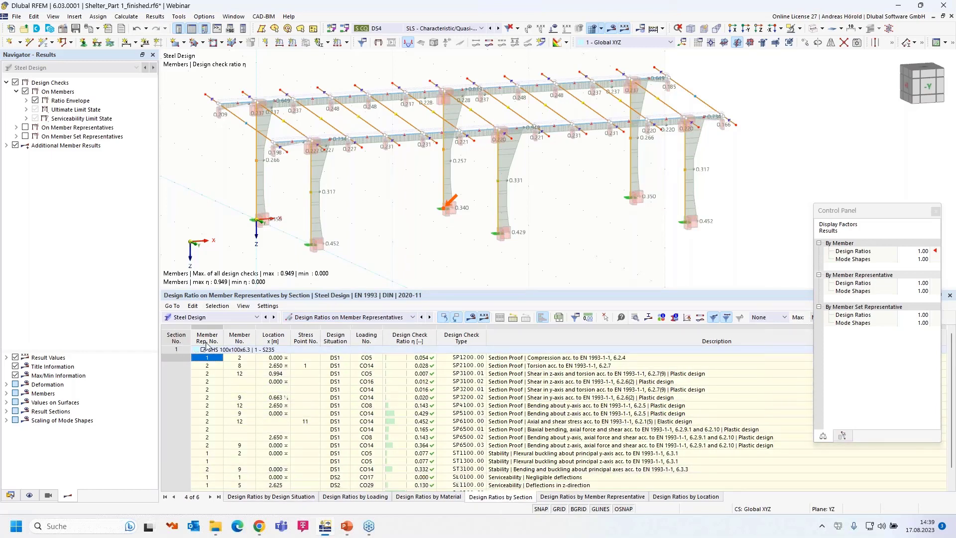
scroll(446, 415, down, 1)
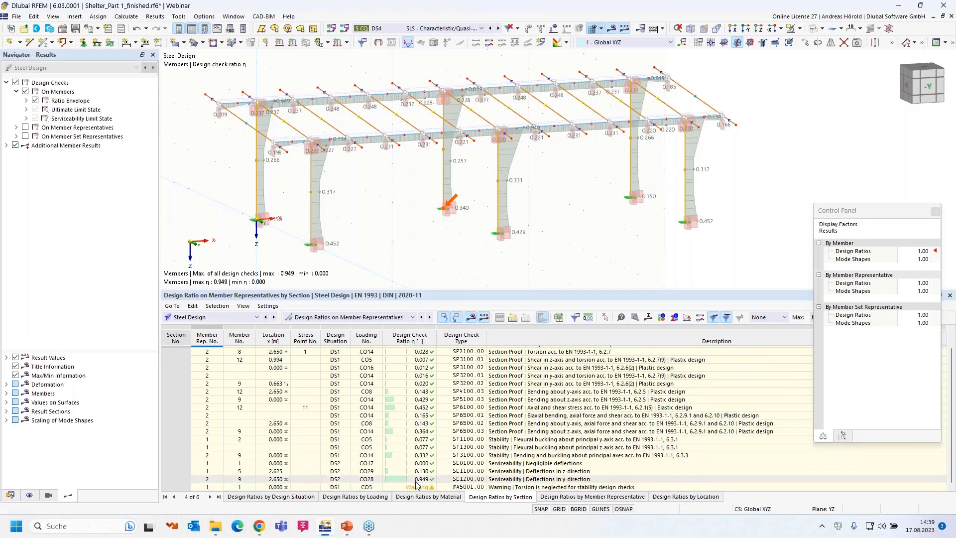
scroll(418, 483, up, 1)
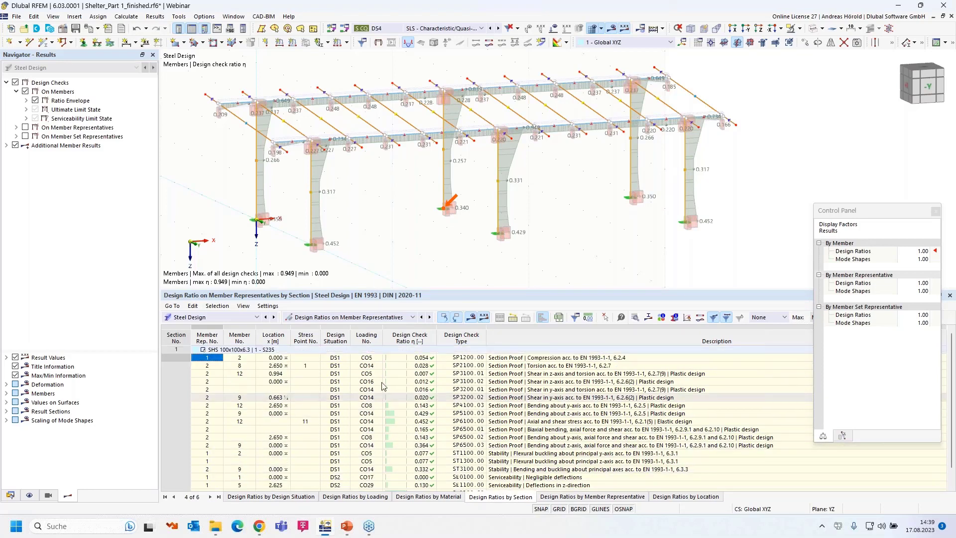
Step: Examine the design ratios on member set representatives by design situation and by section
click(395, 317)
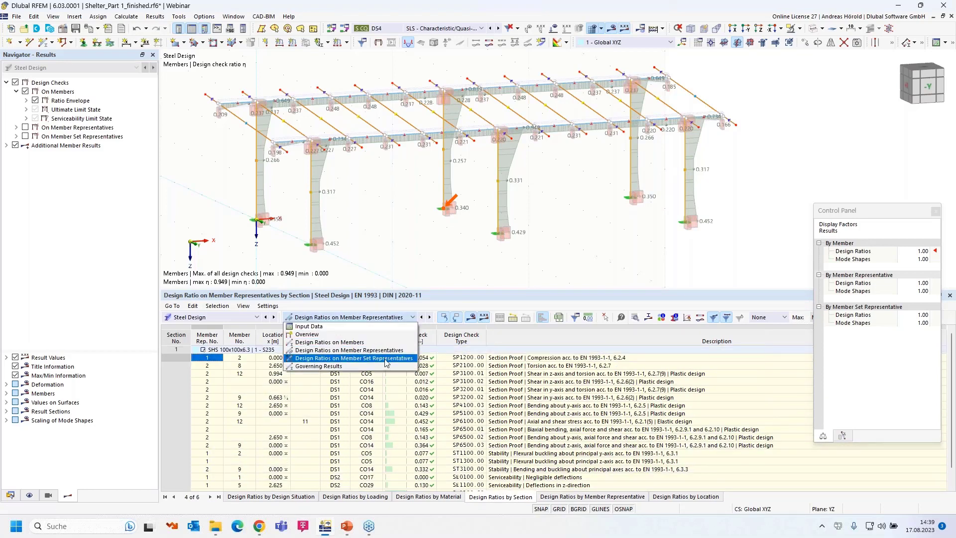
click(387, 358)
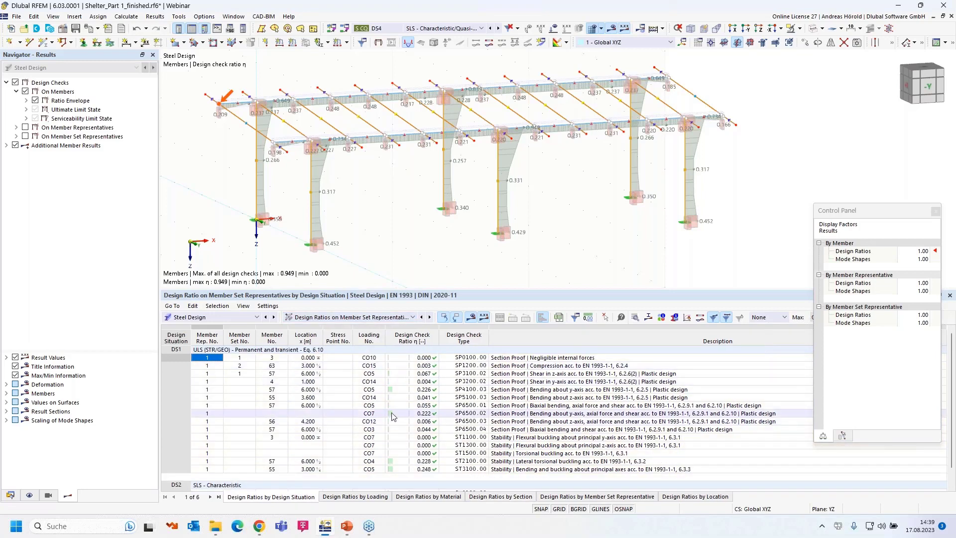
click(500, 497)
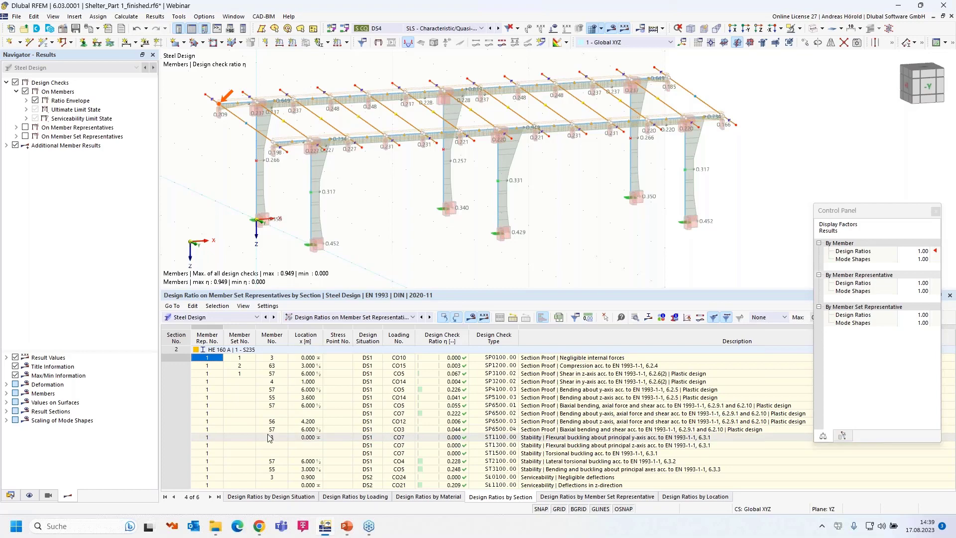
Step: Replace the HE 160 A beam section with HE 120 A from the standardized I-section library and accept deleting the results
click(10, 495)
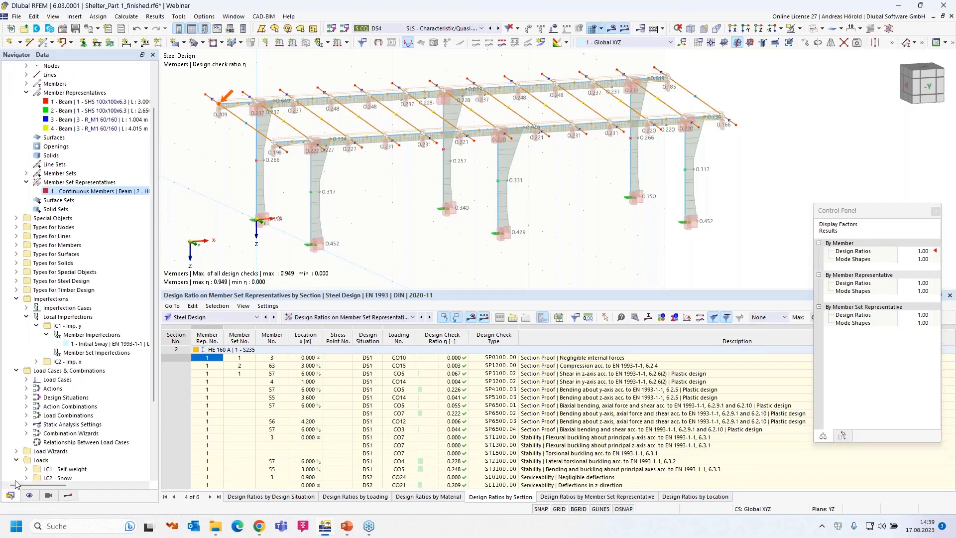
scroll(56, 127, up, 2)
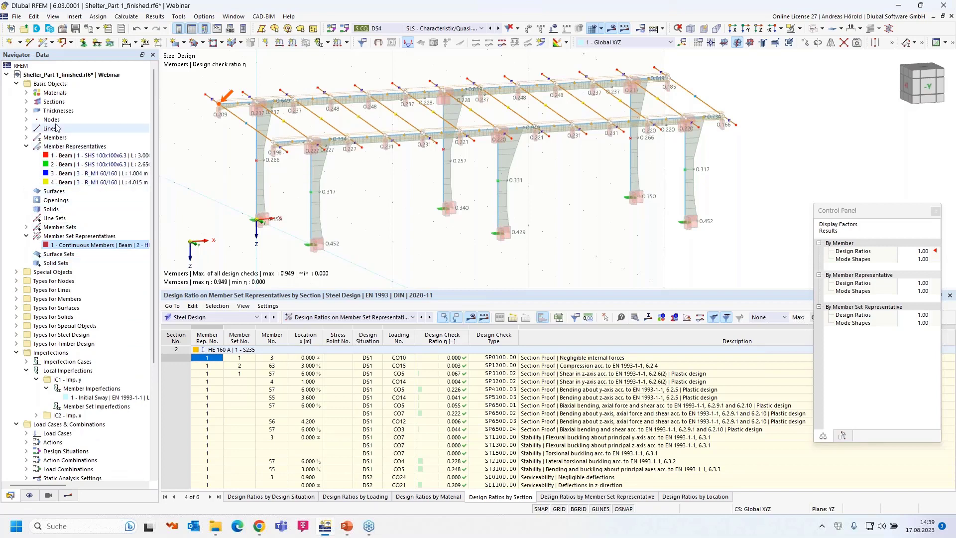
click(26, 102)
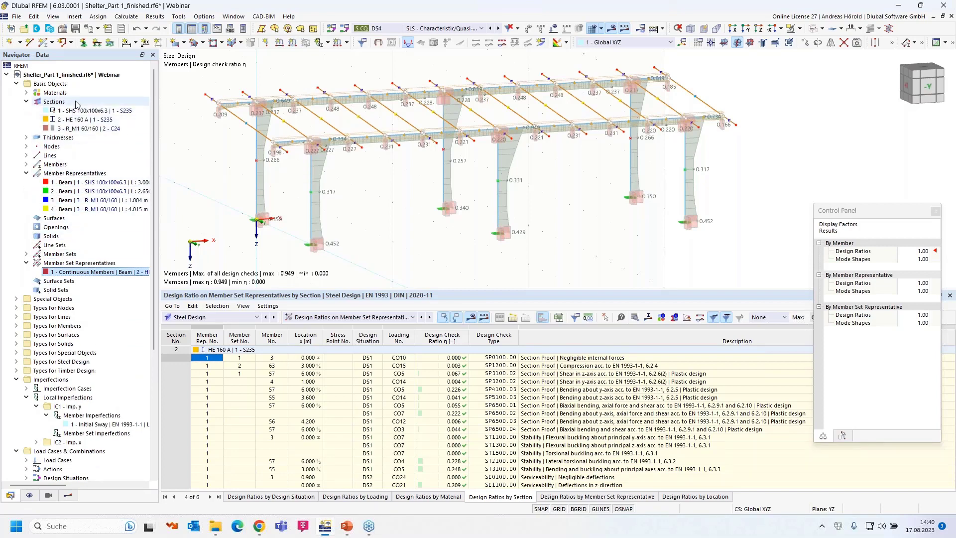
right_click(73, 120)
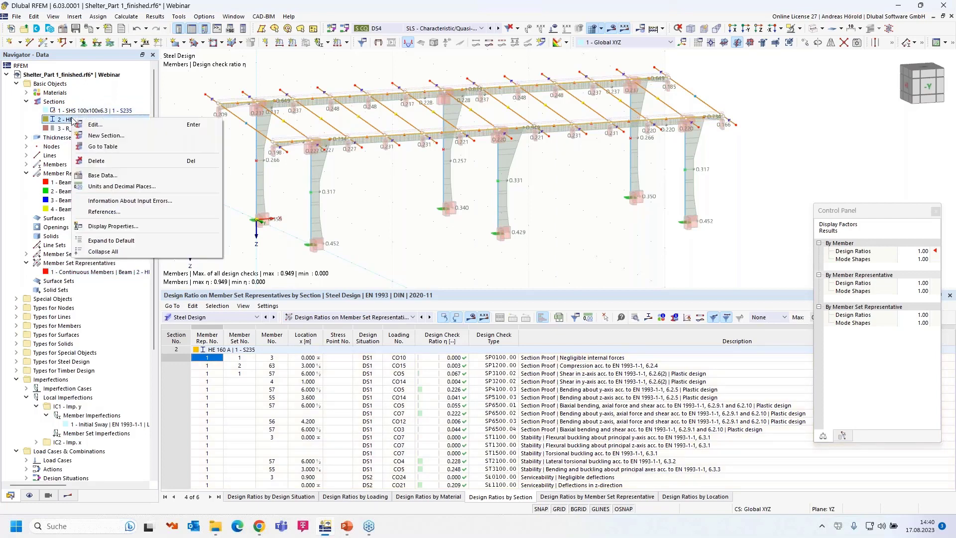
click(101, 126)
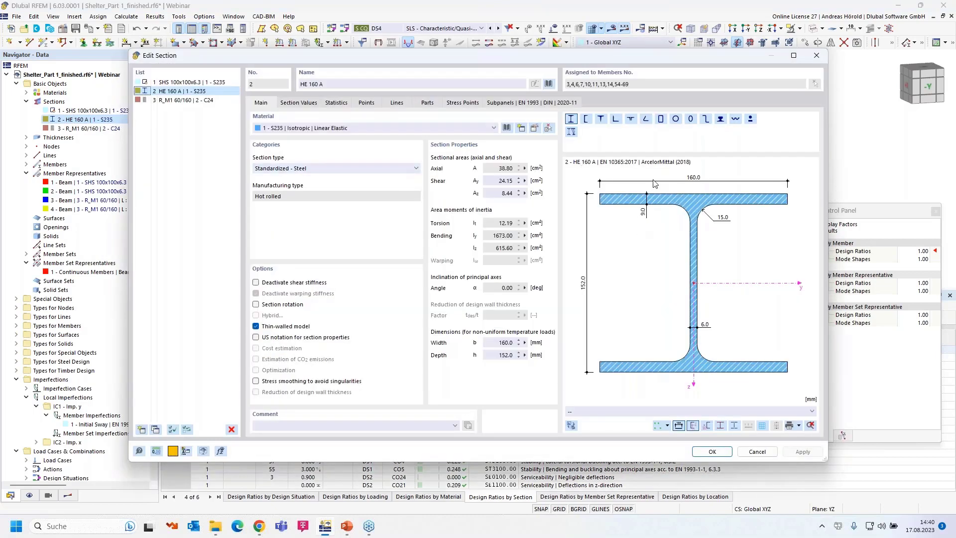
click(549, 85)
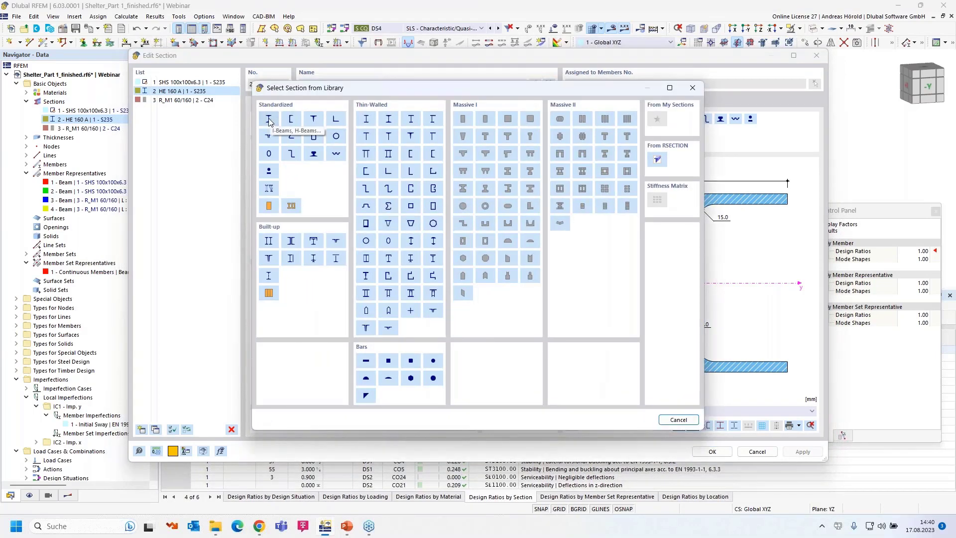
click(269, 120)
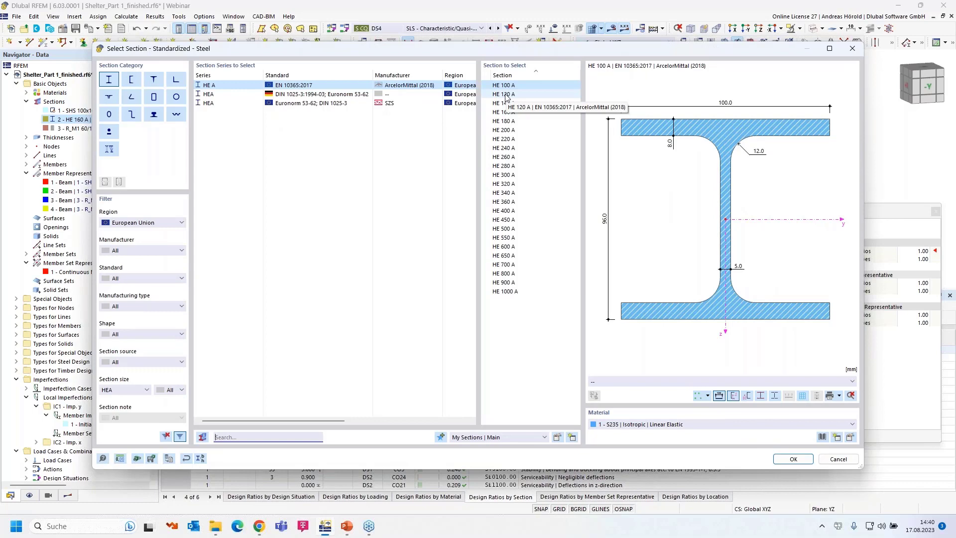
click(505, 95)
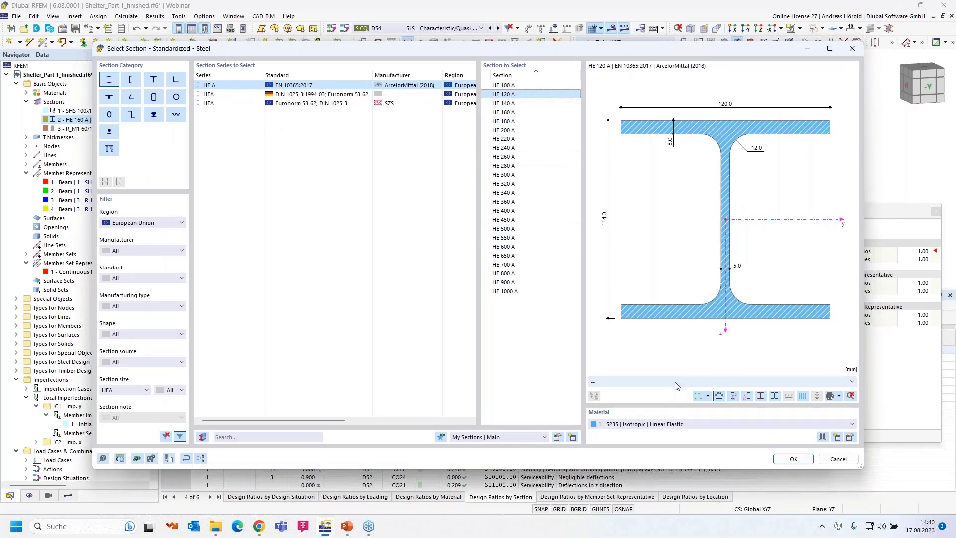
click(792, 460)
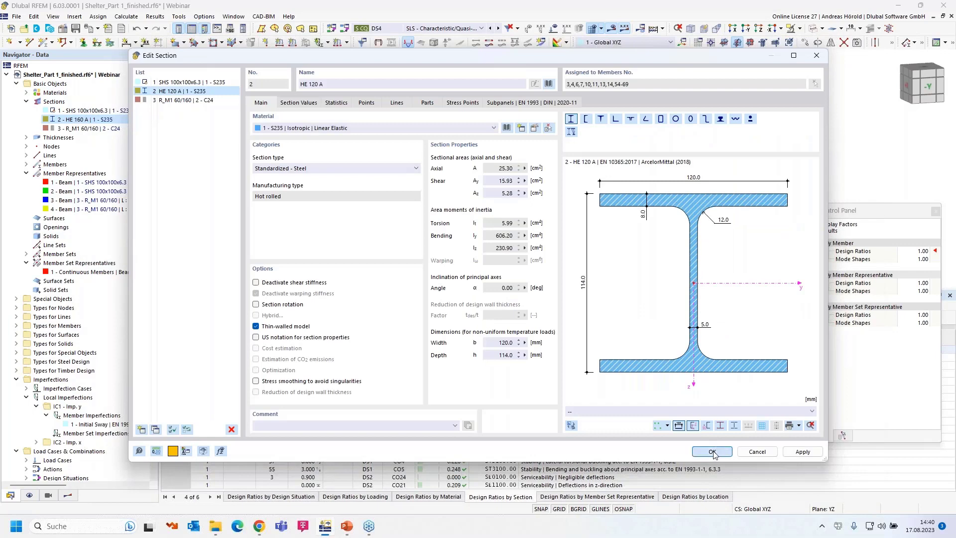
click(713, 453)
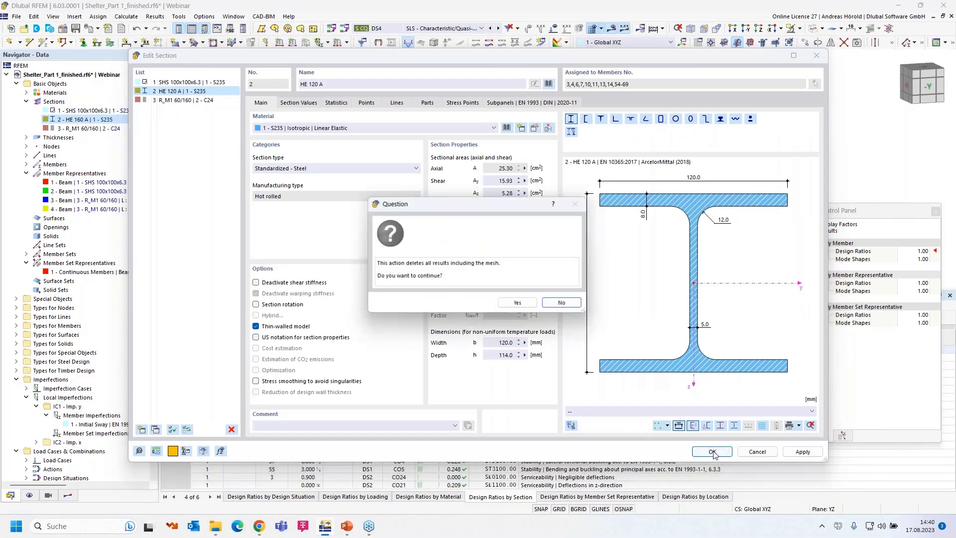
click(518, 304)
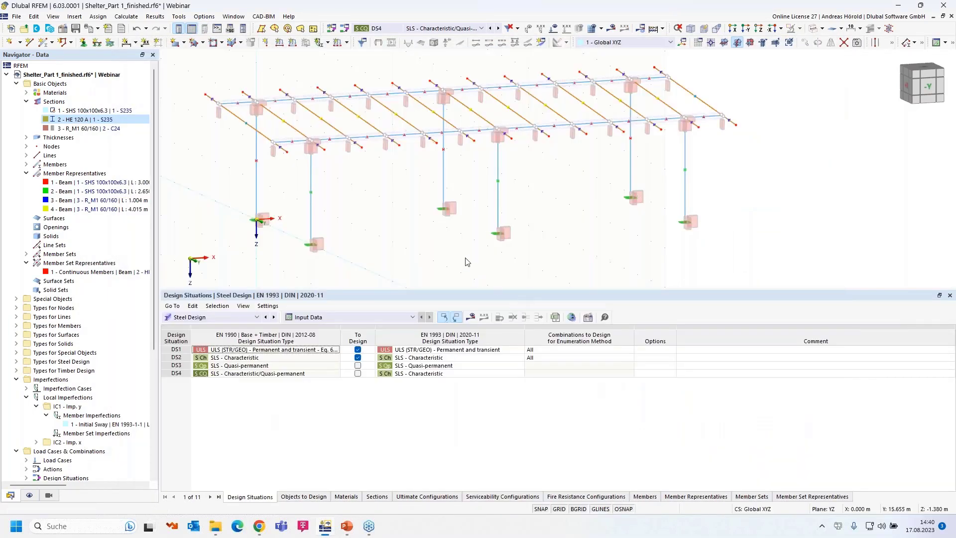
Step: Set the z-axis support length of the Timber design support to 120 mm and check the saved value
drag(485, 290, 497, 381)
scroll(412, 247, up, 6)
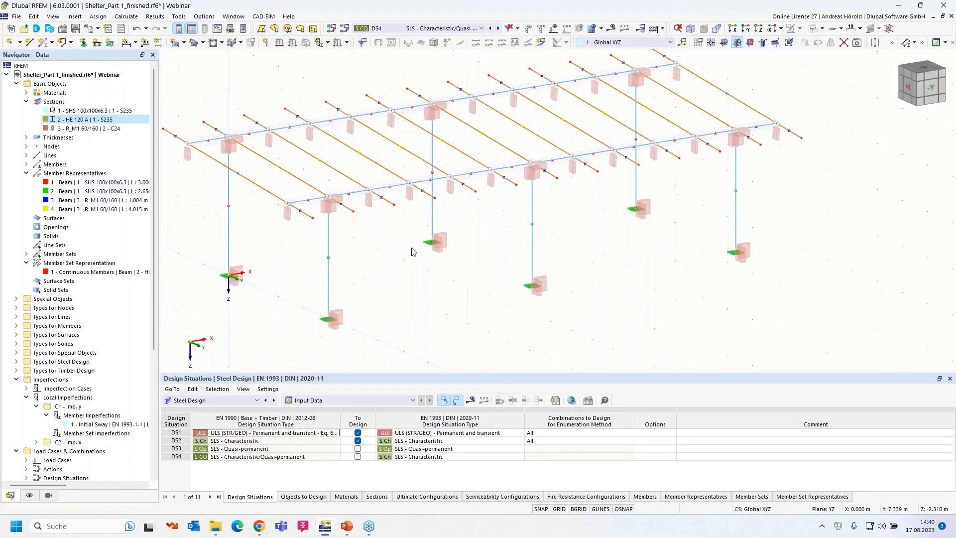
scroll(397, 223, down, 4)
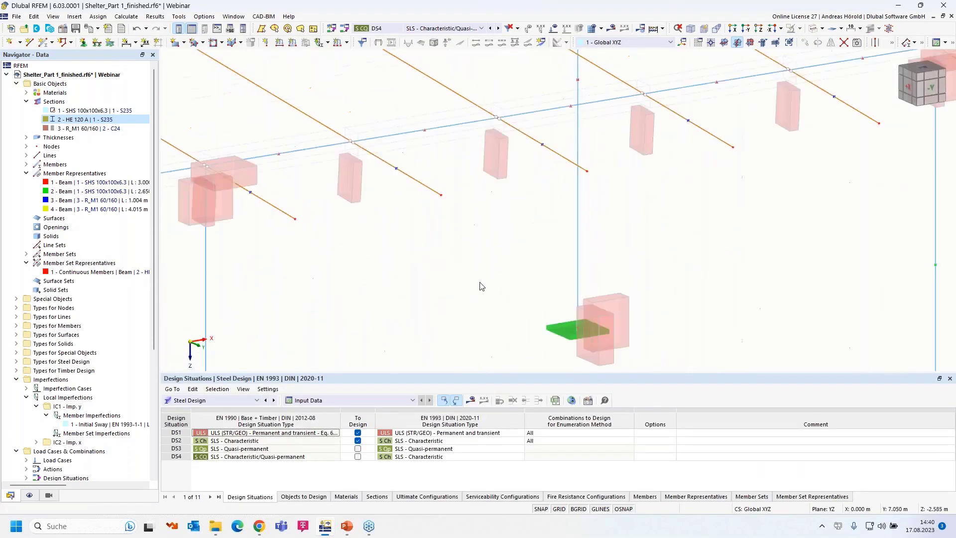
double_click(494, 176)
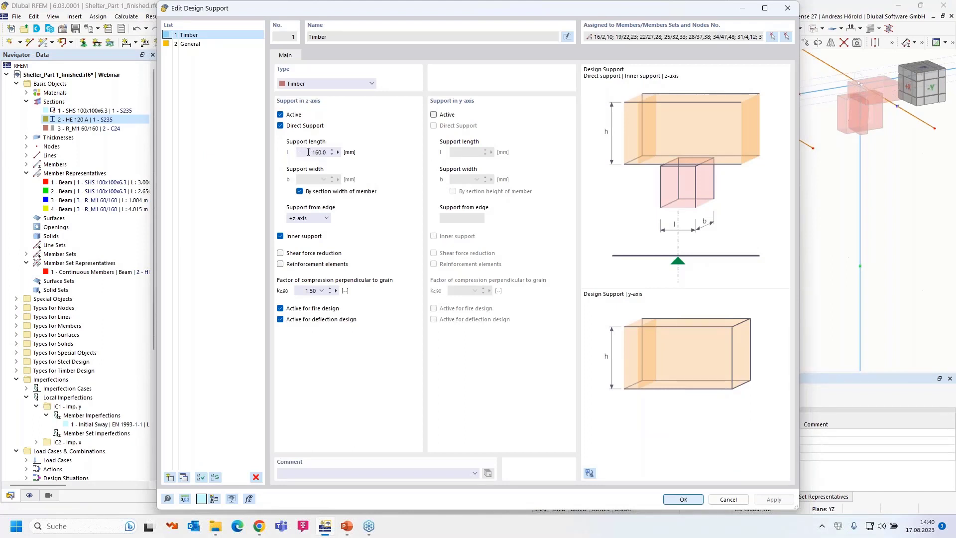
double_click(310, 151)
text(120)
click(685, 500)
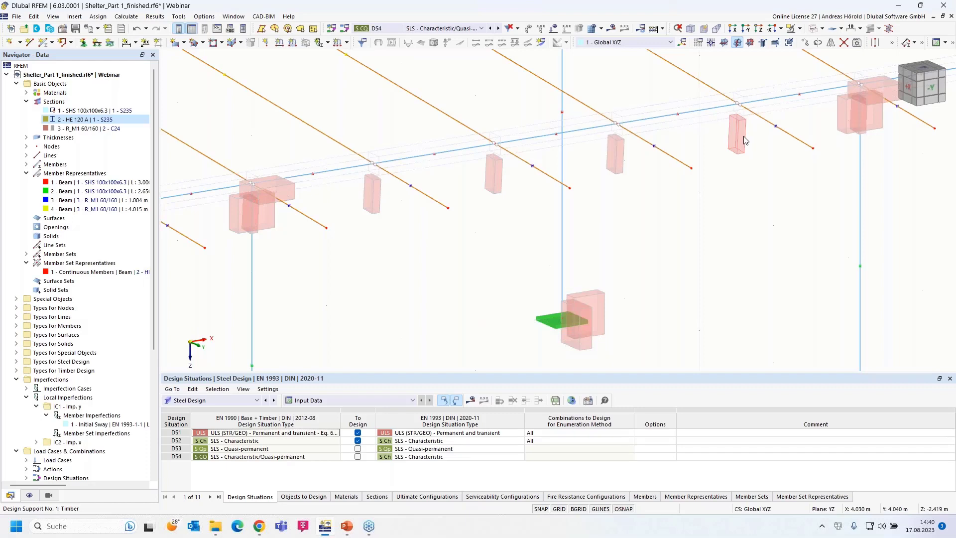
double_click(744, 136)
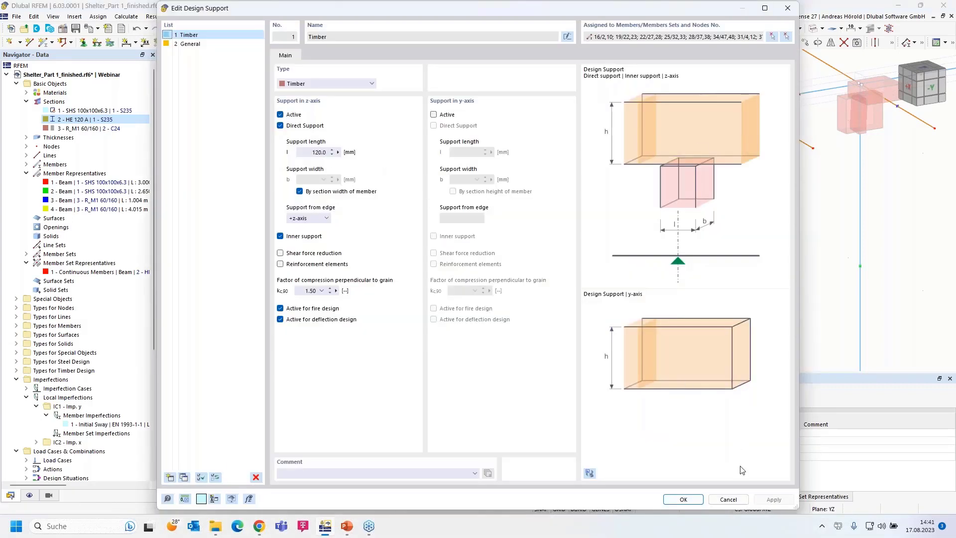
click(727, 500)
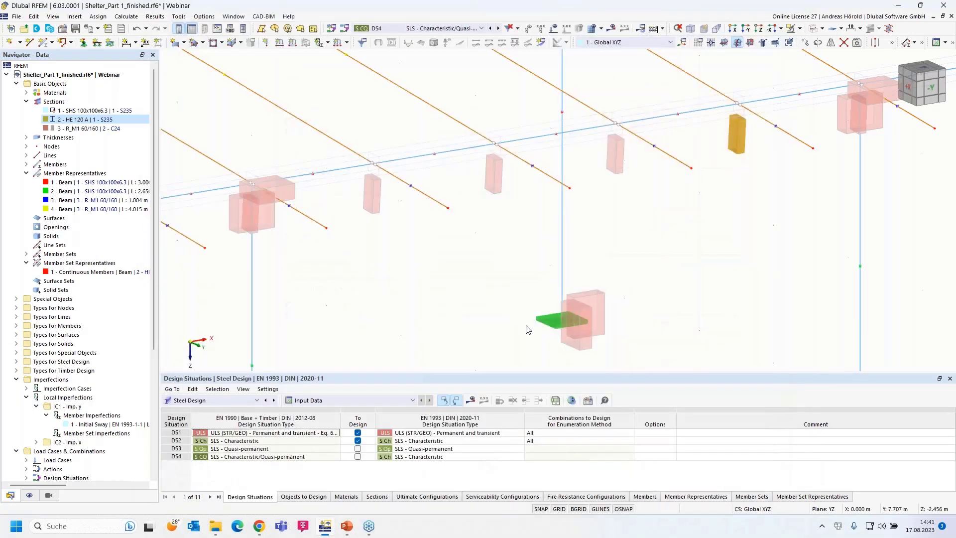
Step: Recalculate all load cases, load combinations and the steel and timber designs of the shelter
scroll(527, 329, down, 5)
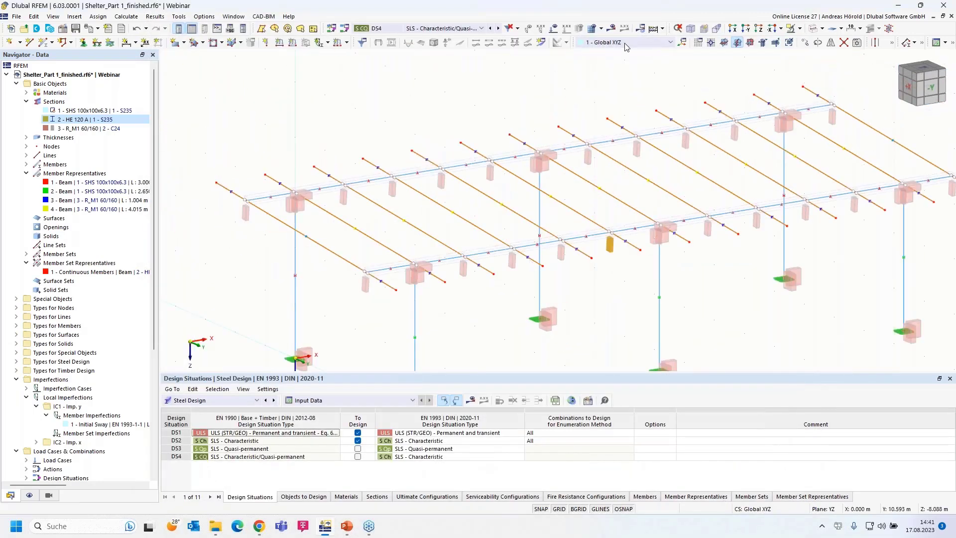
click(653, 29)
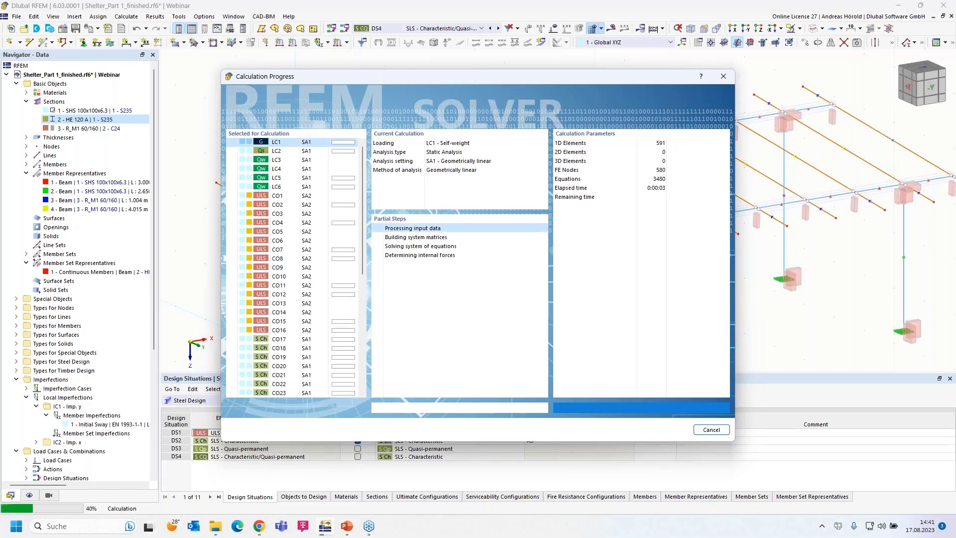
scroll(315, 260, down, 8)
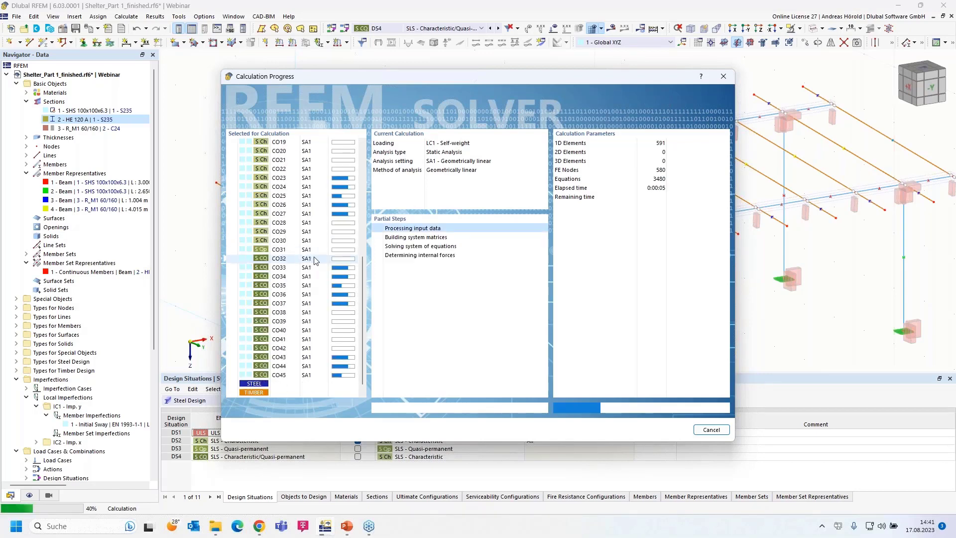
scroll(315, 260, down, 1)
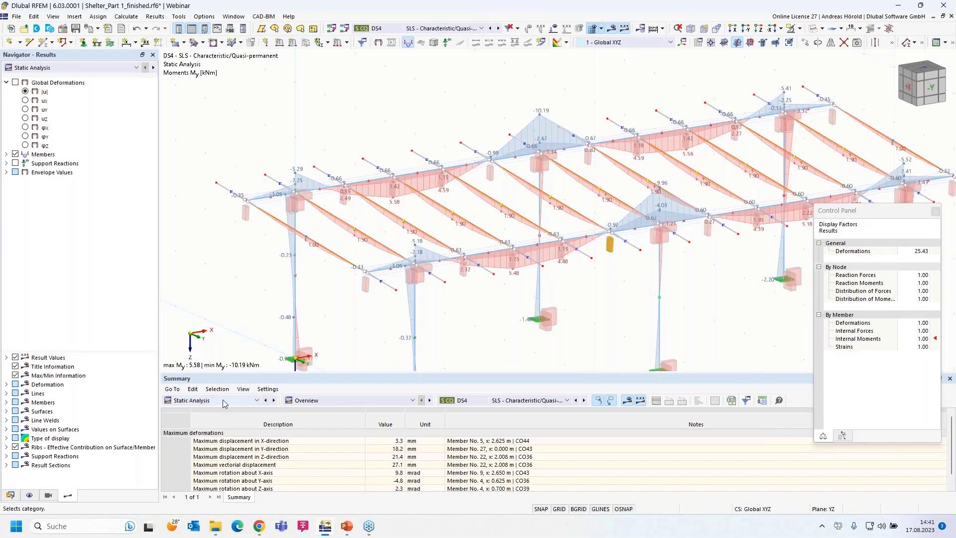
Step: Show the steel design ratios on members sorted by section in an enlarged results table
click(208, 402)
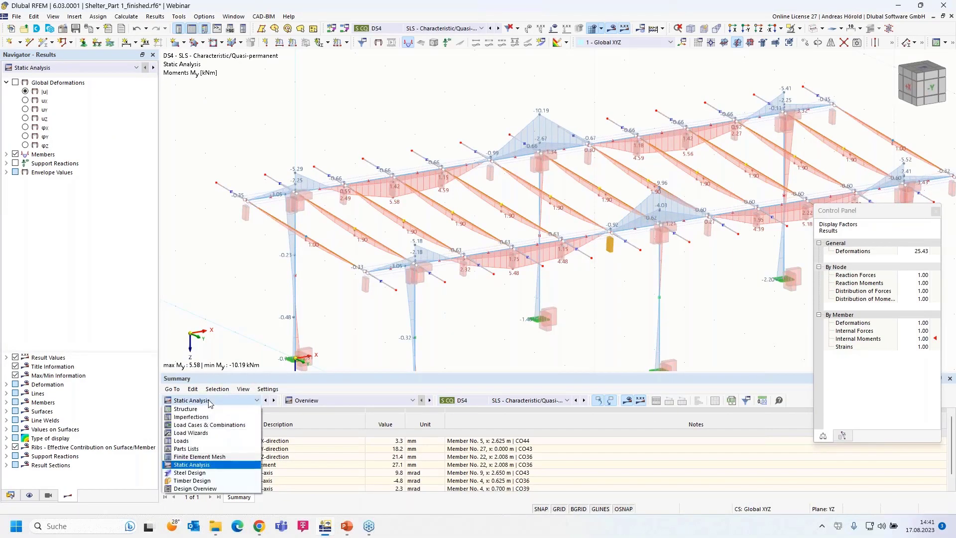
click(205, 477)
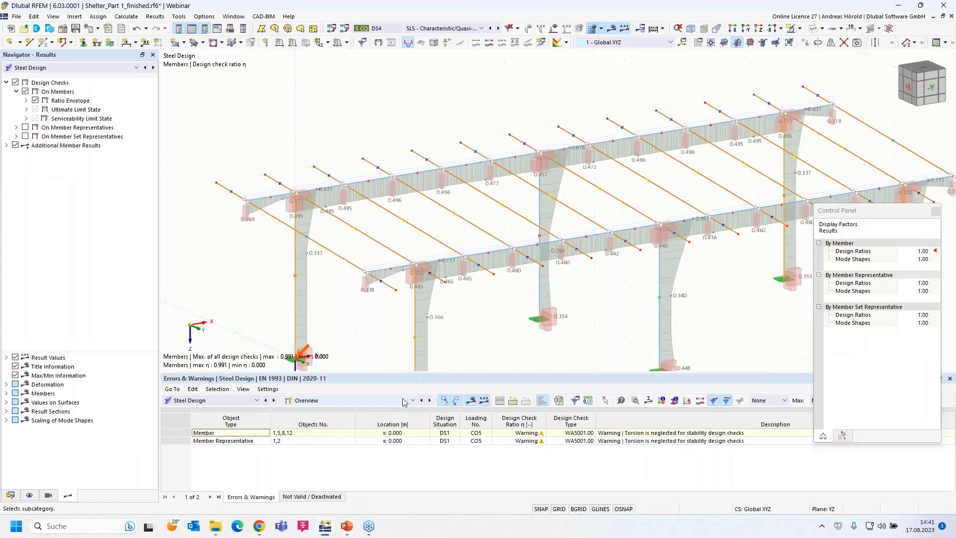
click(368, 401)
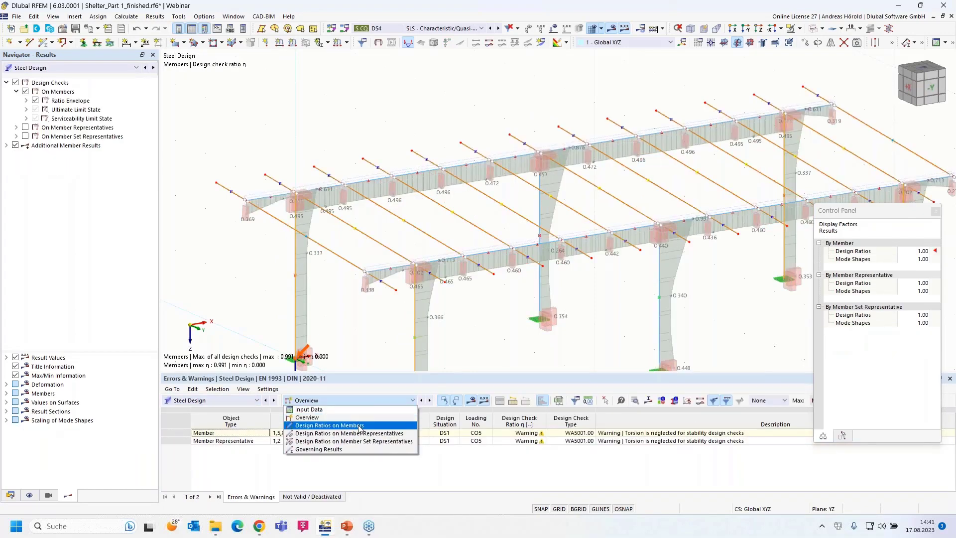
click(360, 427)
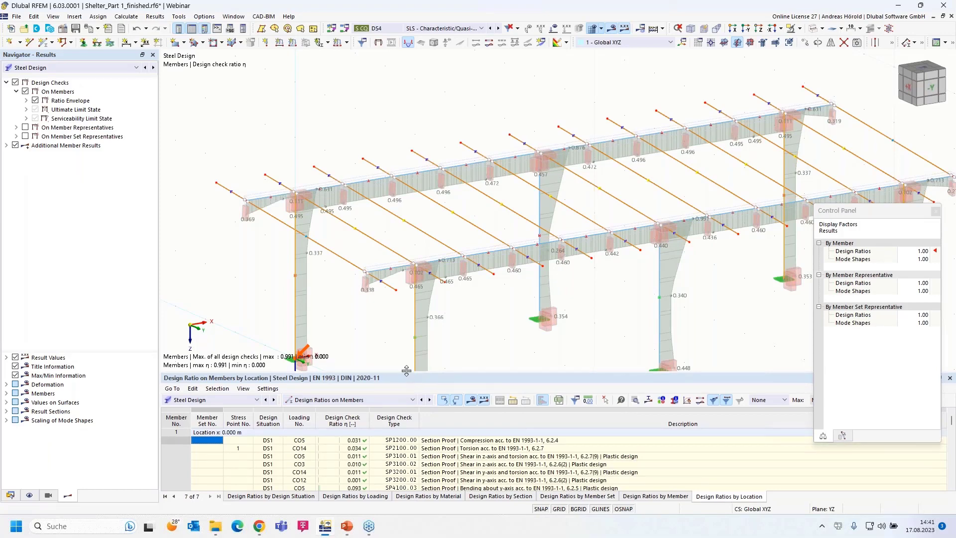
drag(408, 375, 408, 324)
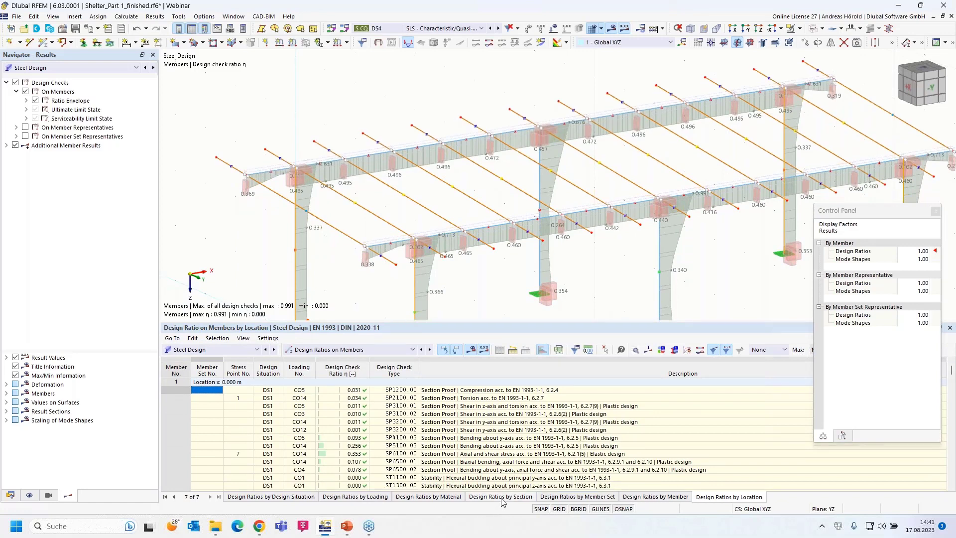
click(502, 498)
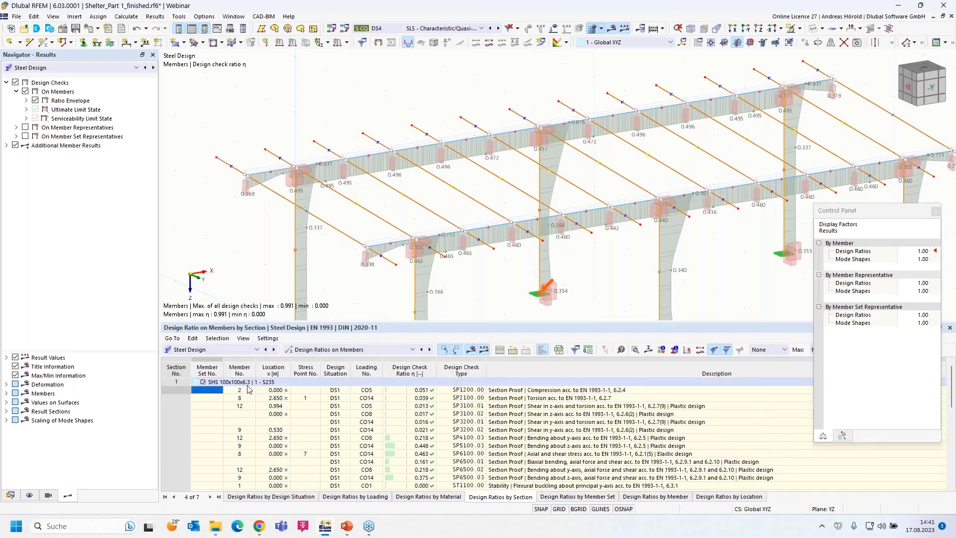
Step: Examine the design checks of the SHS 100x100x6.3 and HE 120 A sections, selecting the HE 120 A bending and buckling check ST3100.00
scroll(239, 395, down, 4)
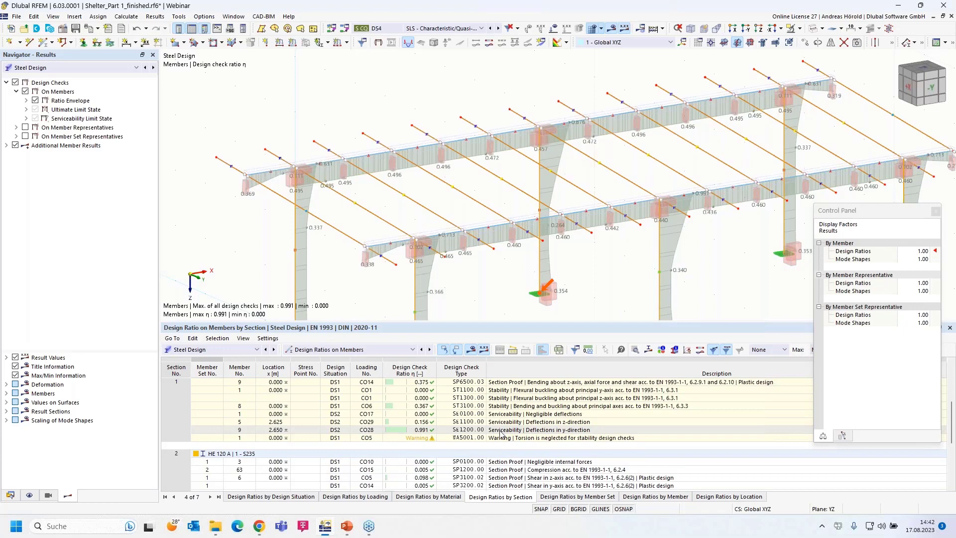
scroll(247, 440, down, 3)
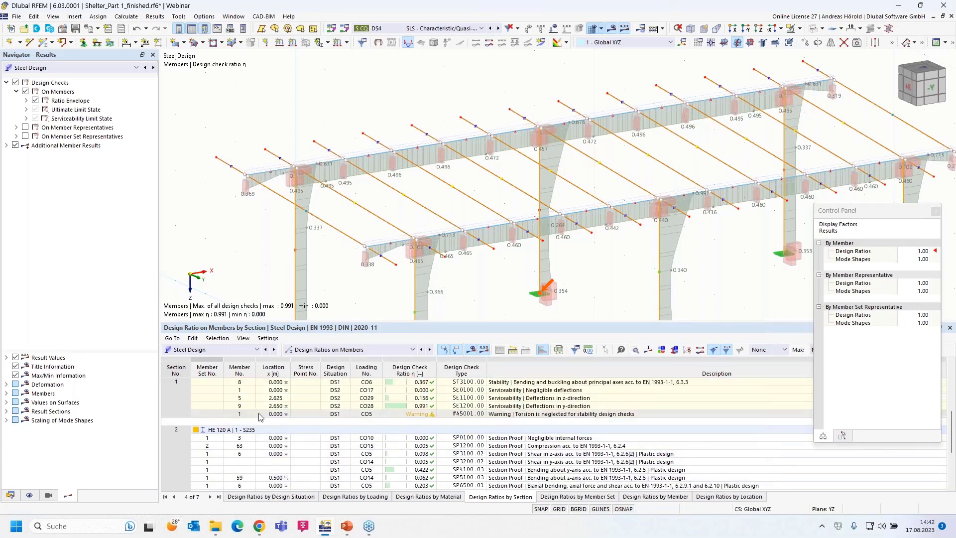
scroll(247, 440, down, 3)
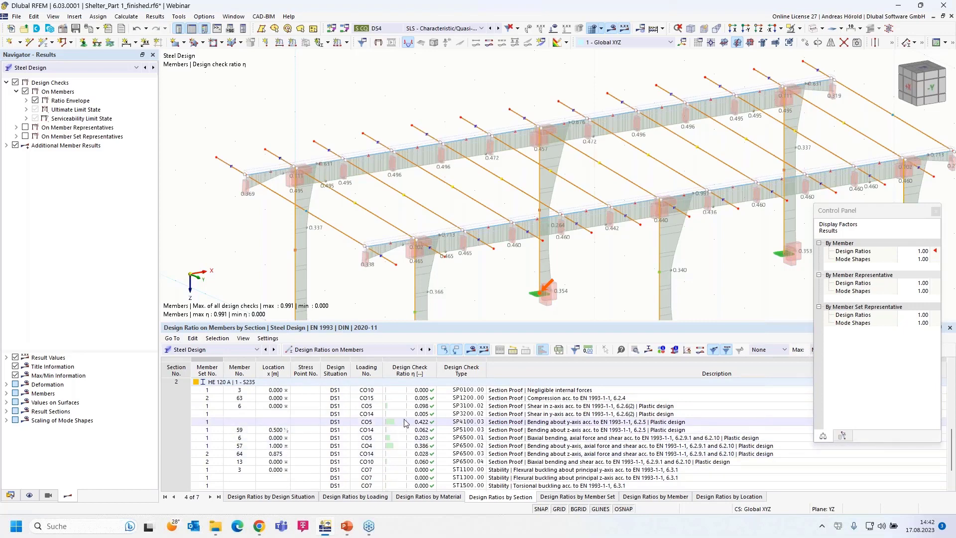
scroll(406, 424, down, 4)
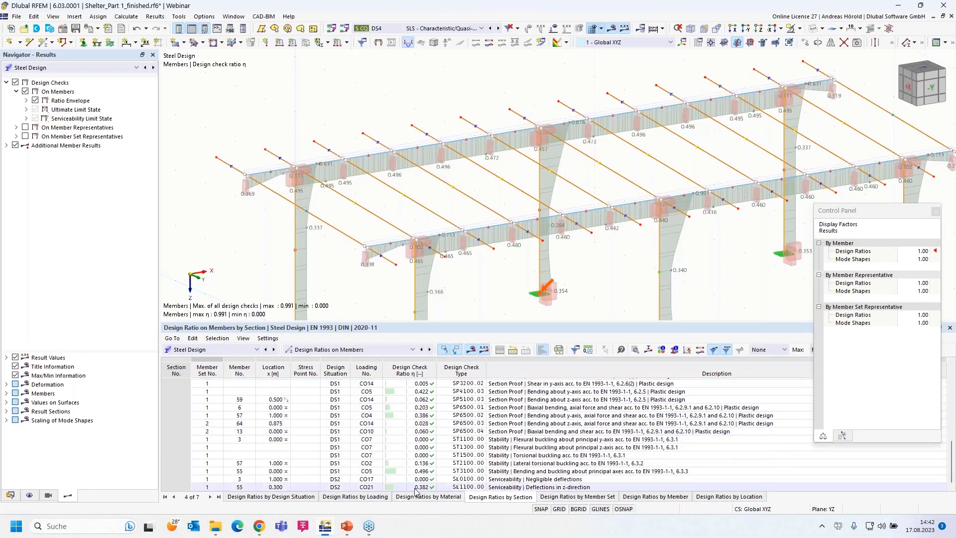
click(424, 471)
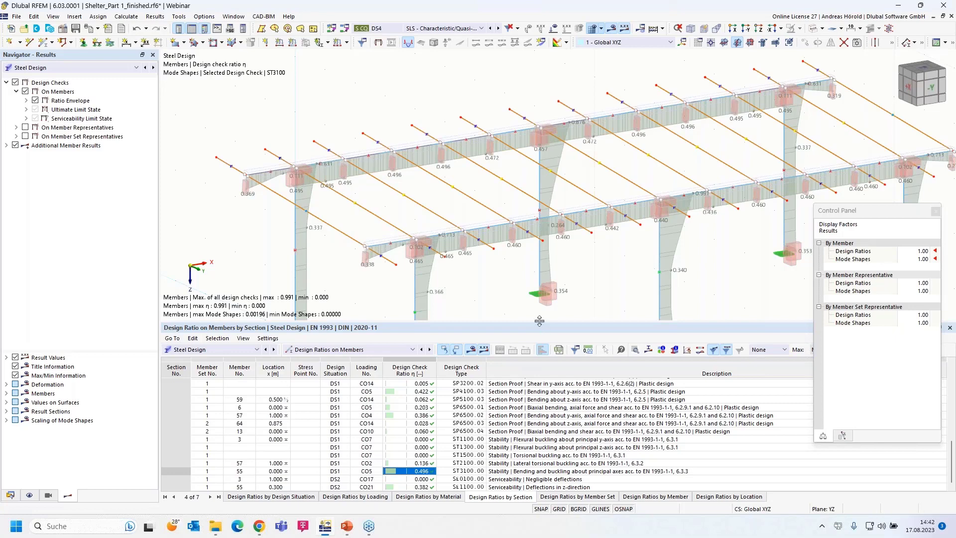
Step: Shrink the results table, fit the whole shelter in the model view and move the floating control panel clear of the columns
drag(539, 321, 531, 419)
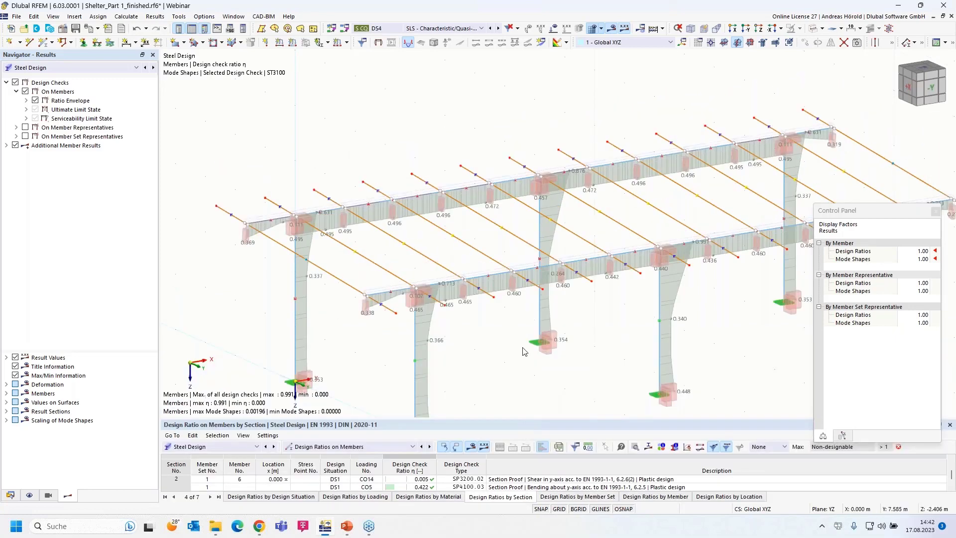
middle_drag(523, 351, 435, 309)
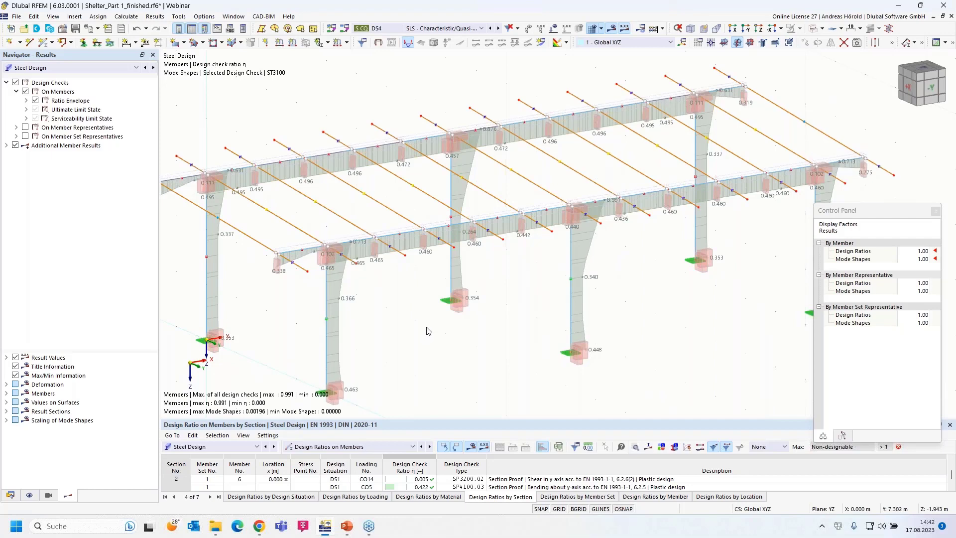
scroll(426, 330, down, 5)
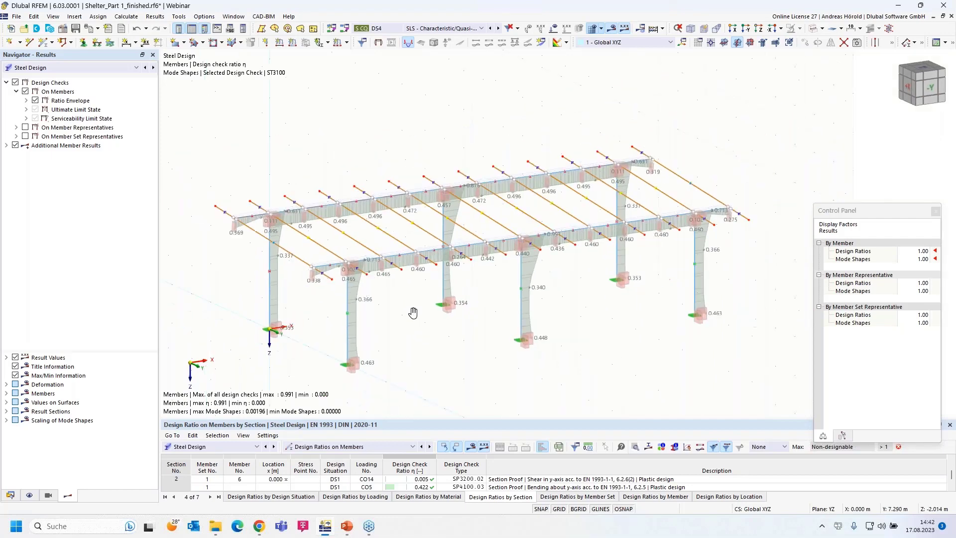
scroll(426, 331, up, 3)
middle_drag(480, 284, 440, 311)
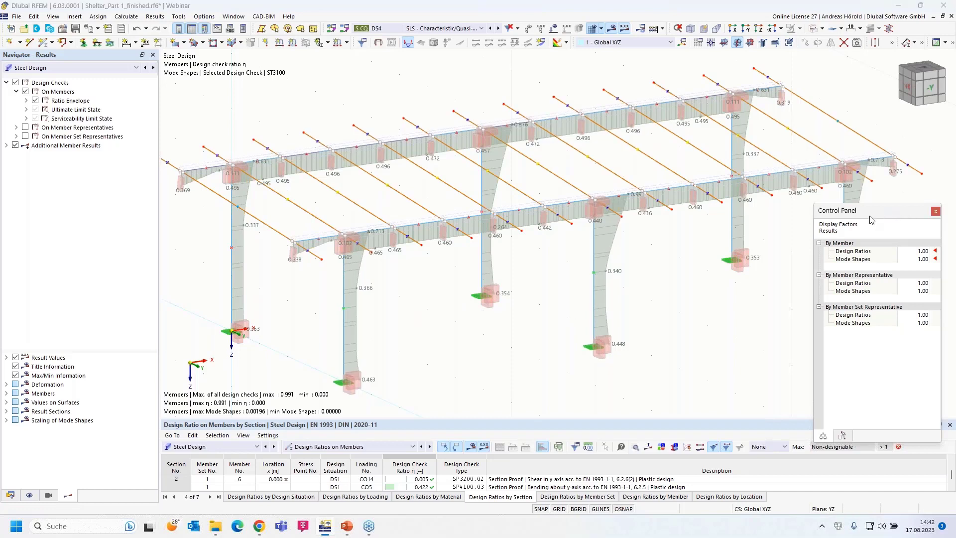
drag(890, 210, 774, 282)
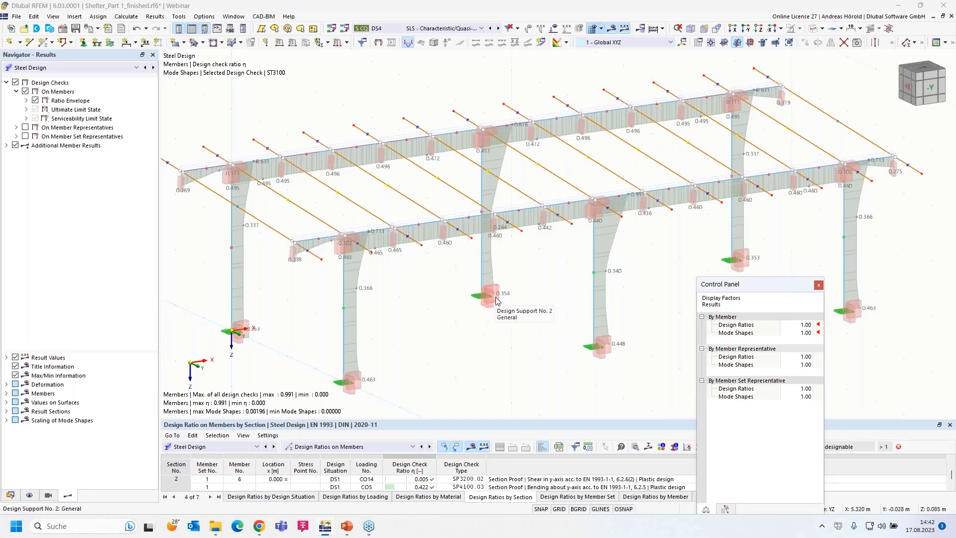
Step: Examine the display properties of the design support at a column base and leave them without changes
click(30, 495)
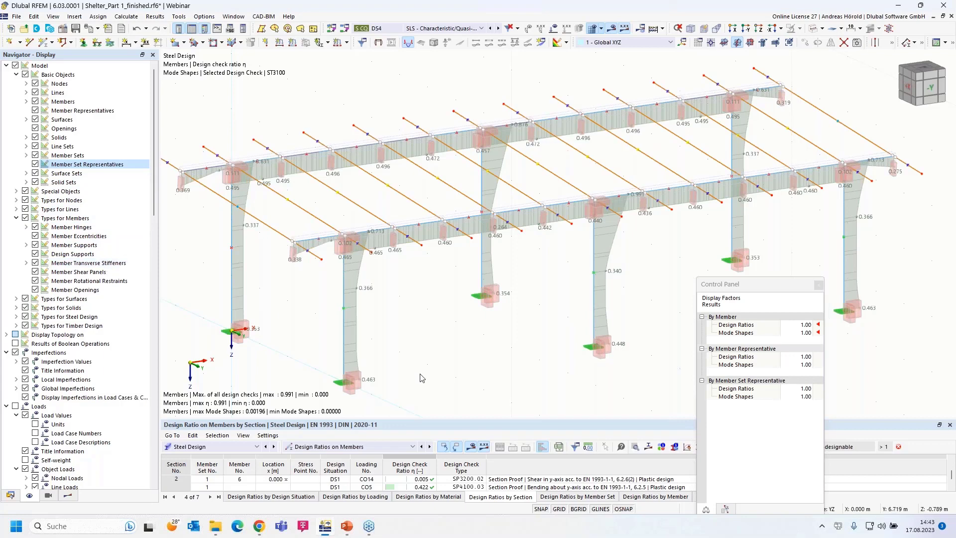
right_click(352, 393)
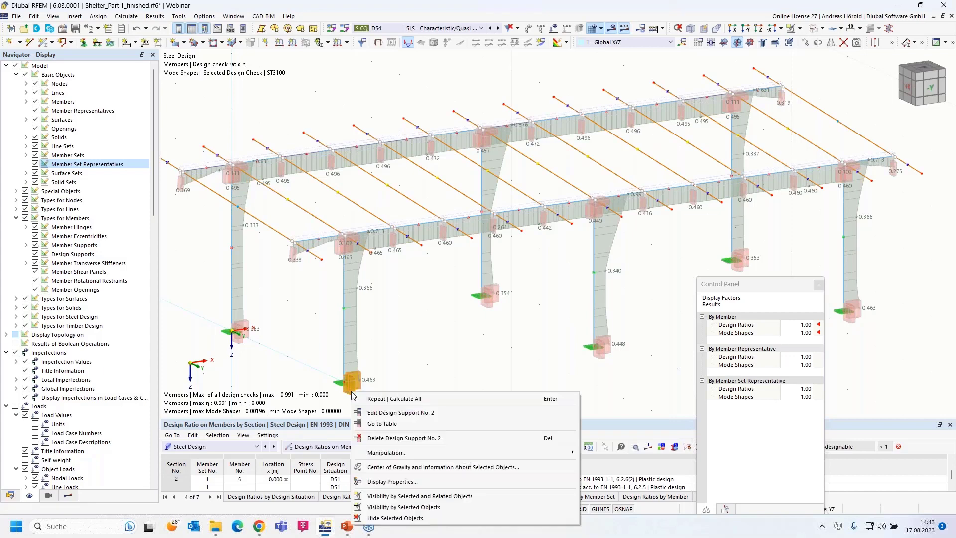
click(405, 483)
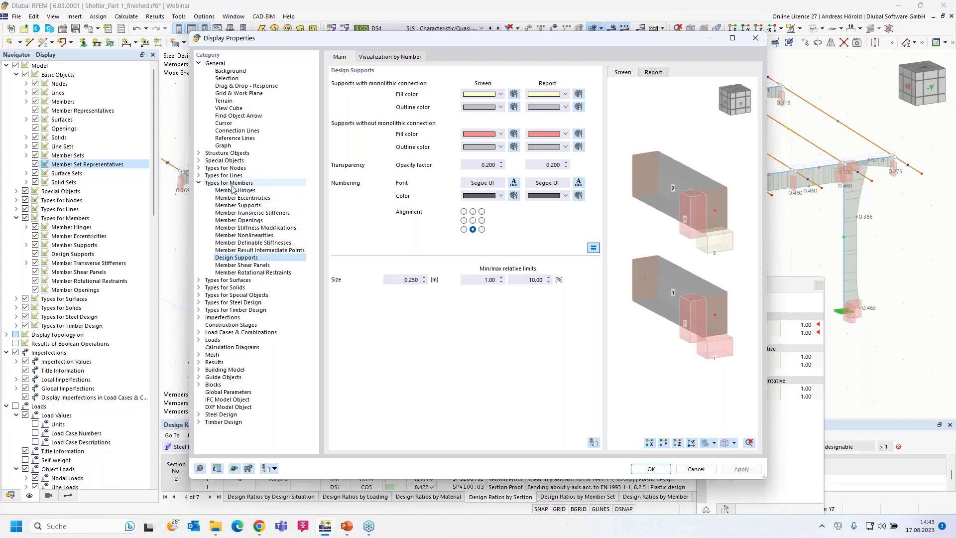
click(700, 473)
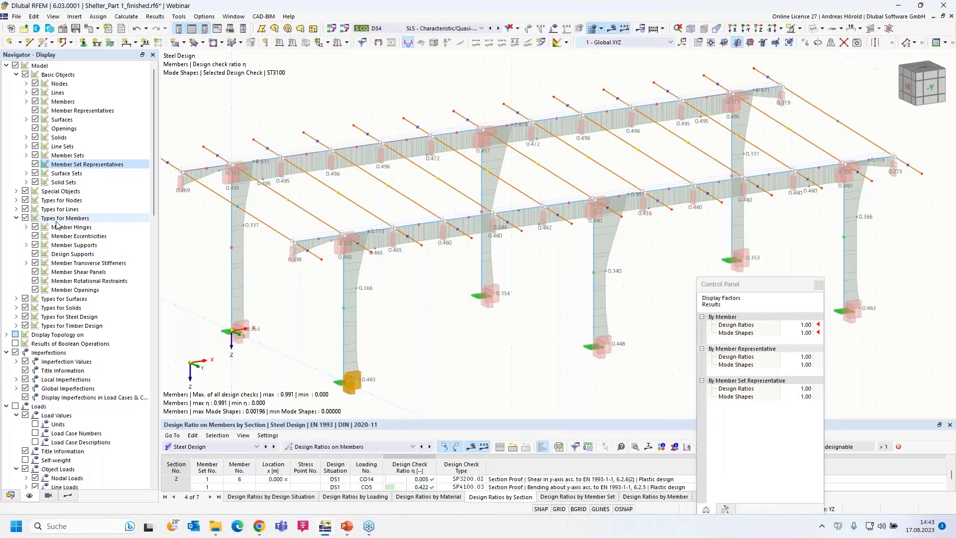
Step: Hide the design supports in the model display and return to the results navigator
click(34, 255)
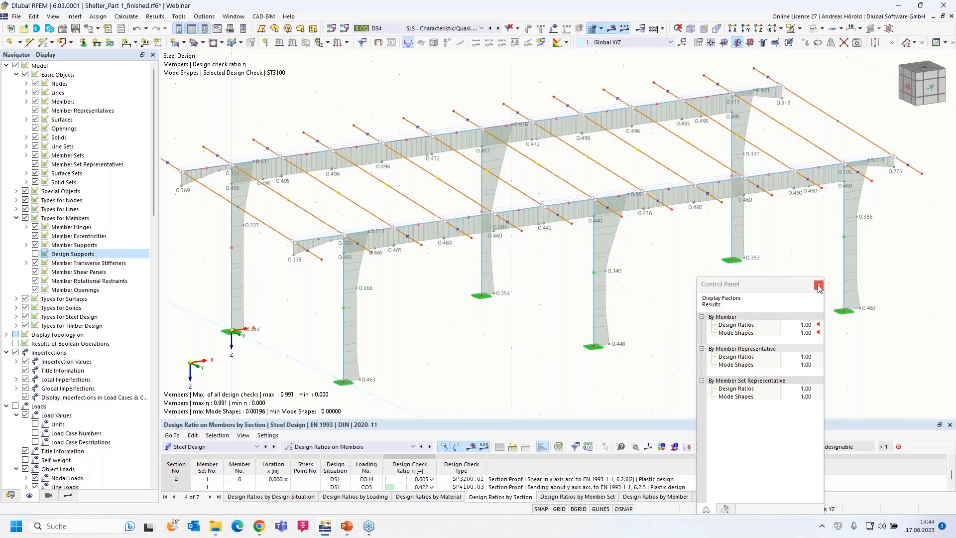
drag(788, 288, 785, 291)
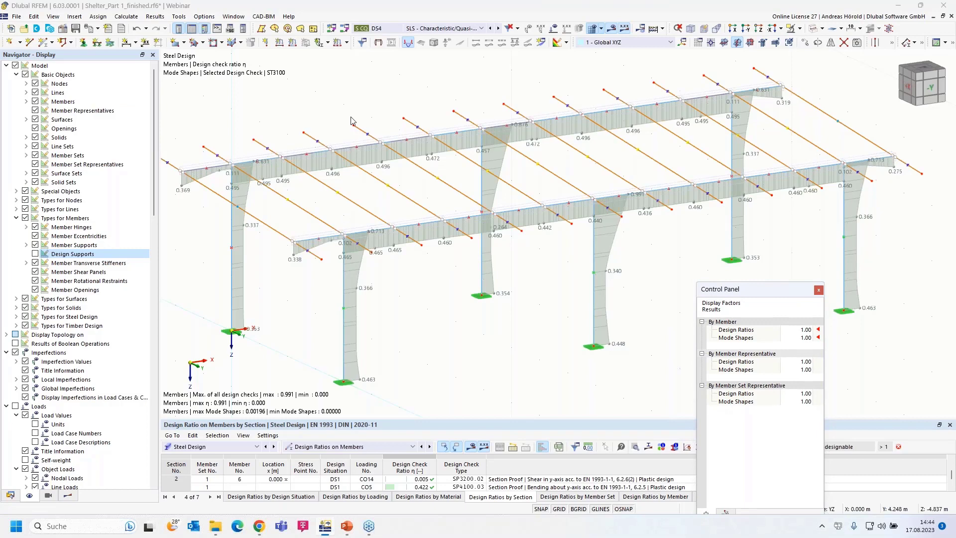
click(68, 496)
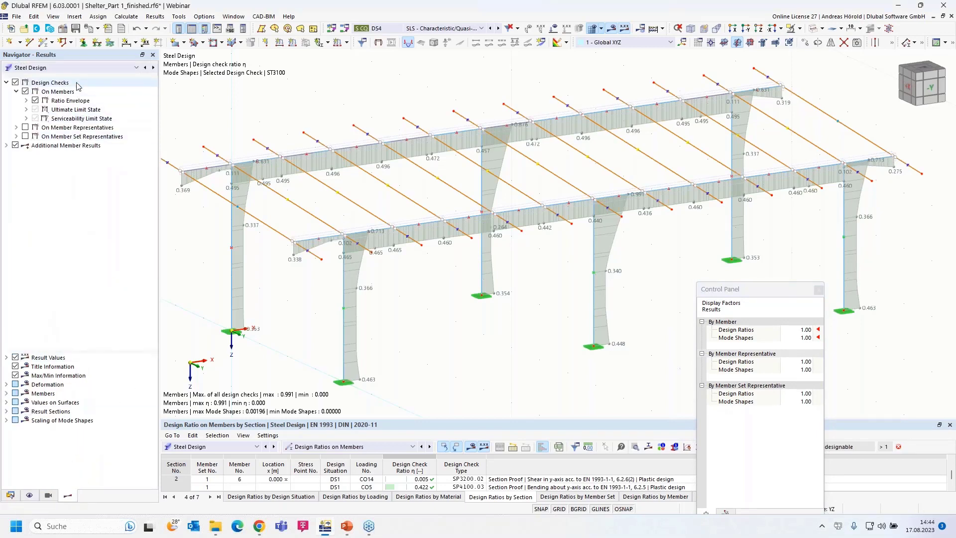
Step: Set up a graphic printout to a new printout report with only the current window as the window to print
click(98, 29)
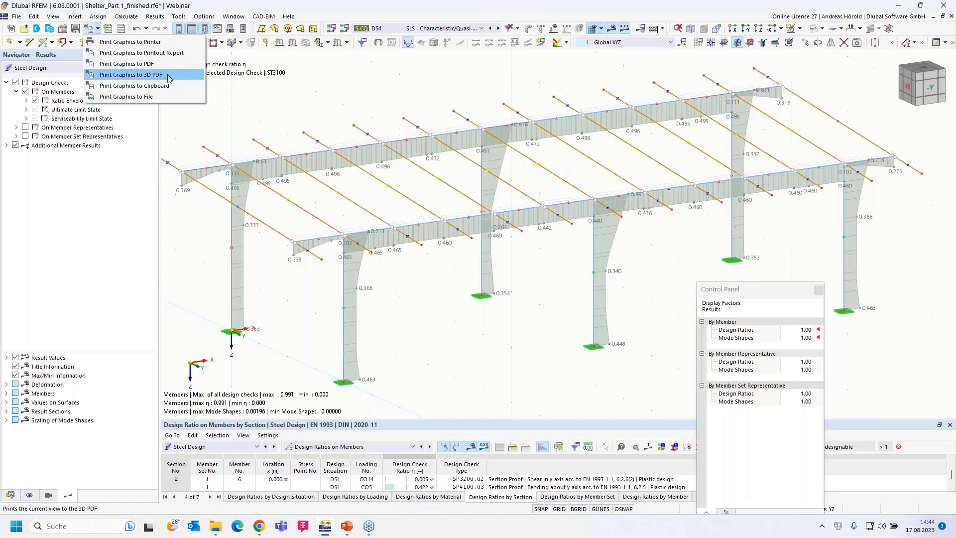
click(153, 54)
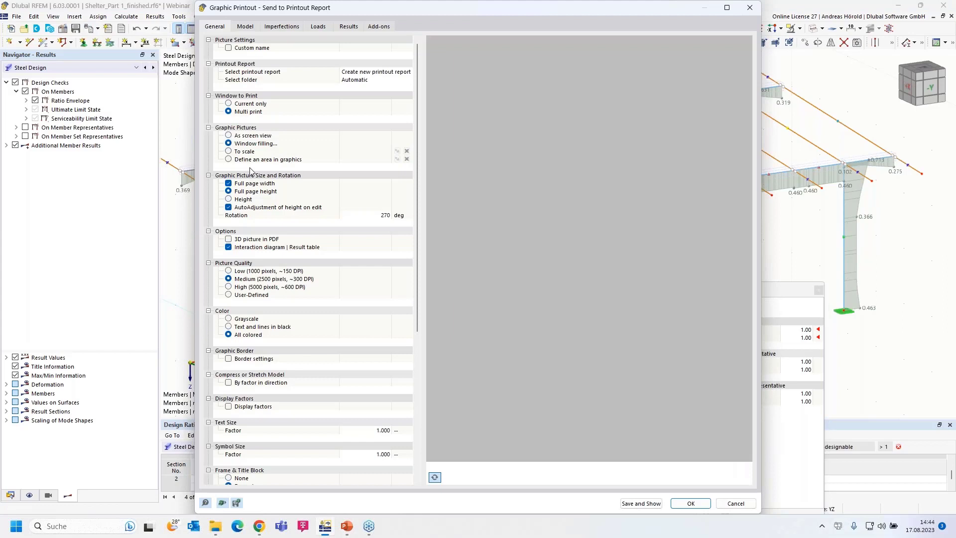
click(230, 104)
click(231, 104)
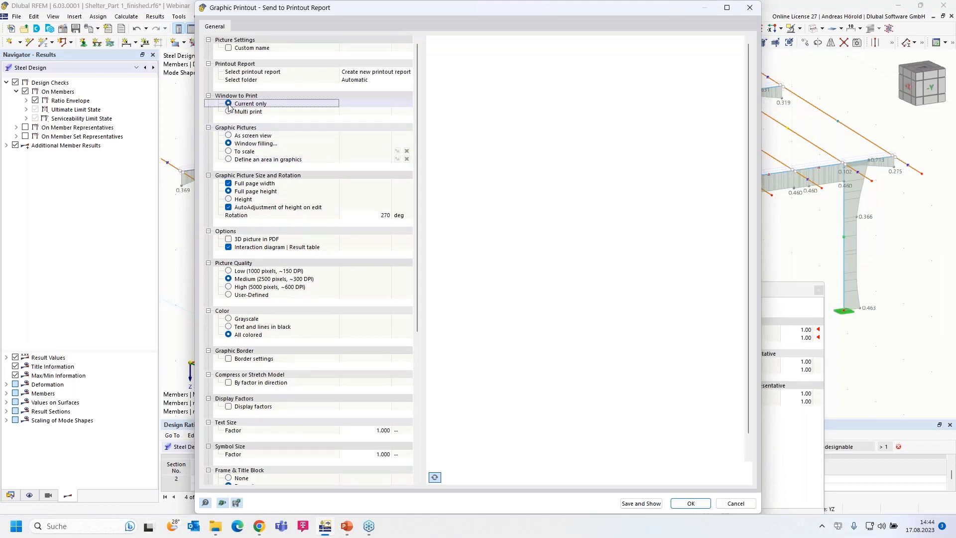
Step: Try the picture at 0 deg rotation, restore 270 deg and send the graphic to the printout report
click(384, 218)
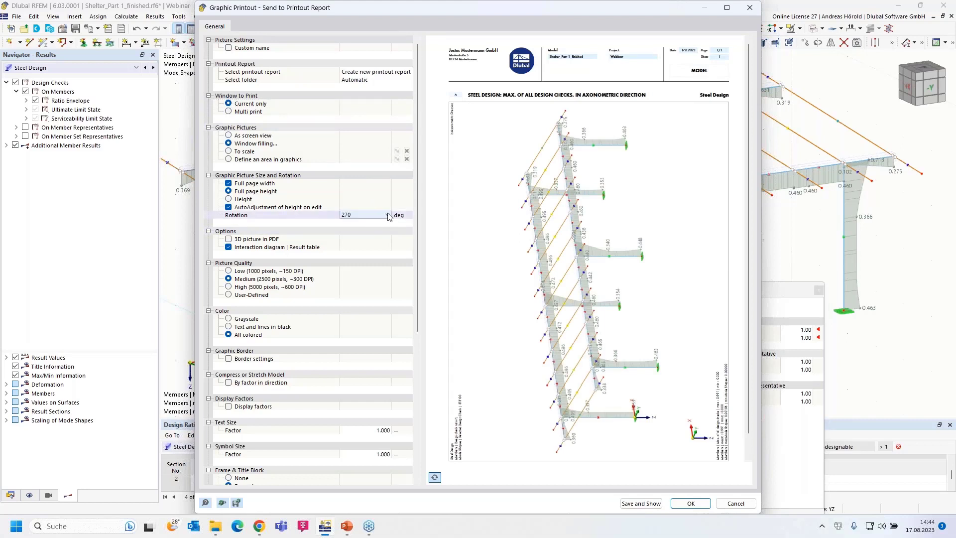
click(388, 215)
click(368, 224)
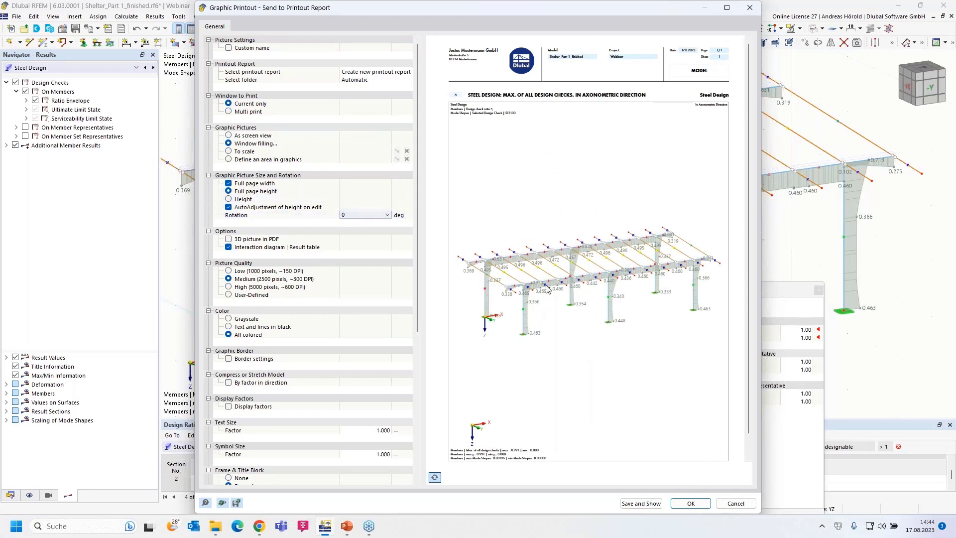
click(388, 215)
click(360, 245)
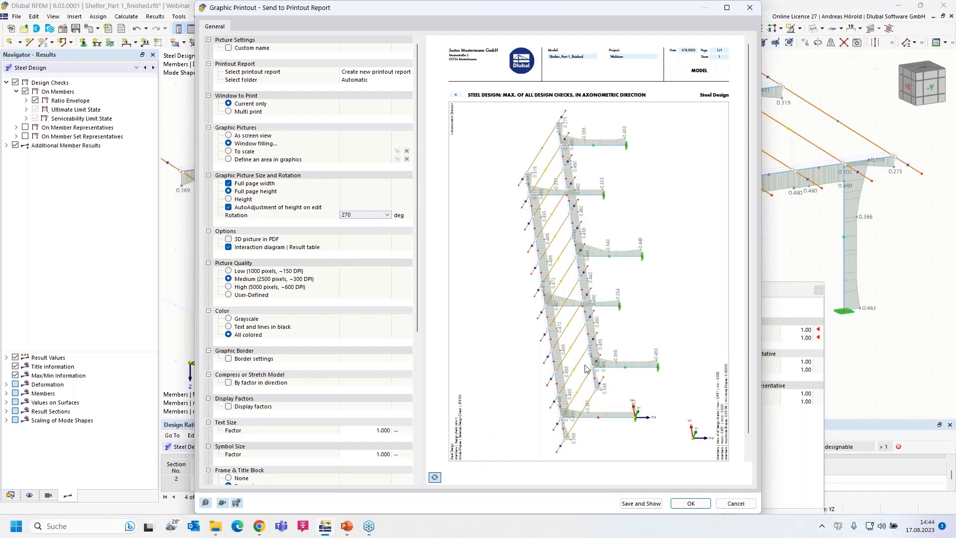
click(691, 504)
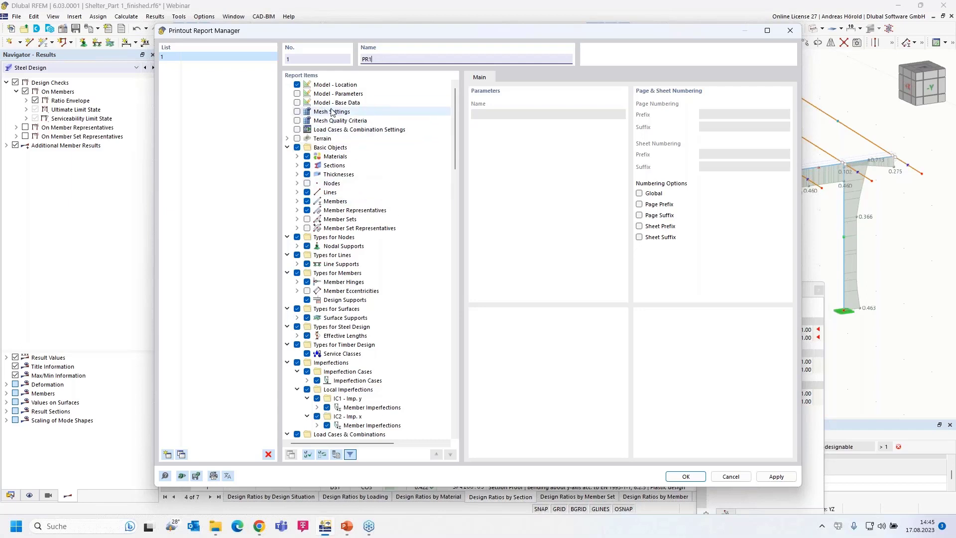
Step: Include the member loads of load cases LC1 to LC6 in the report items of printout report PR1
scroll(360, 224, down, 6)
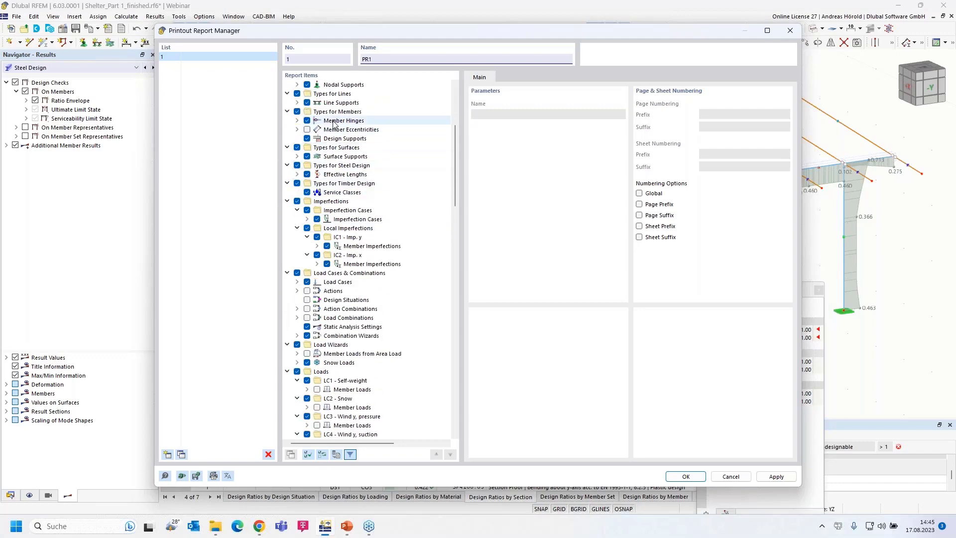
scroll(333, 171, down, 3)
scroll(332, 171, down, 5)
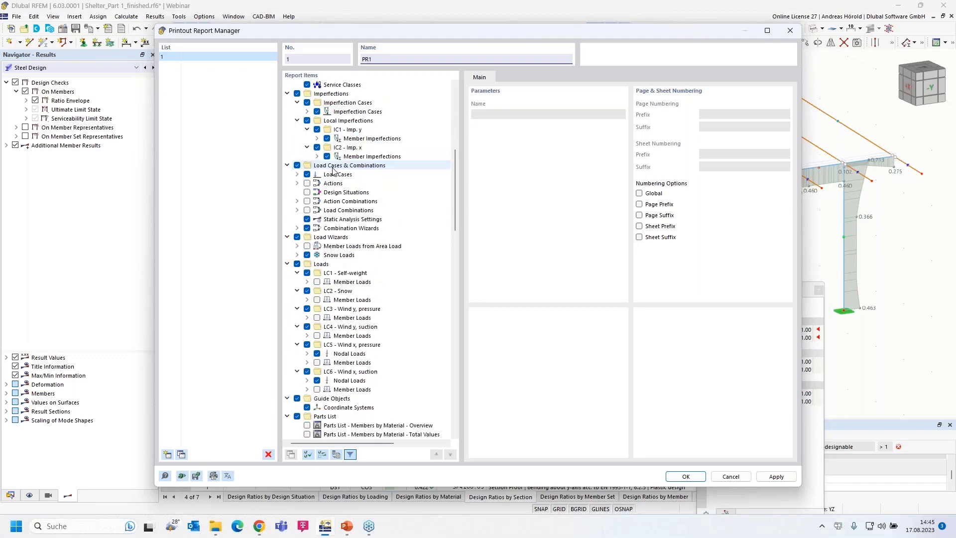
scroll(333, 170, up, 1)
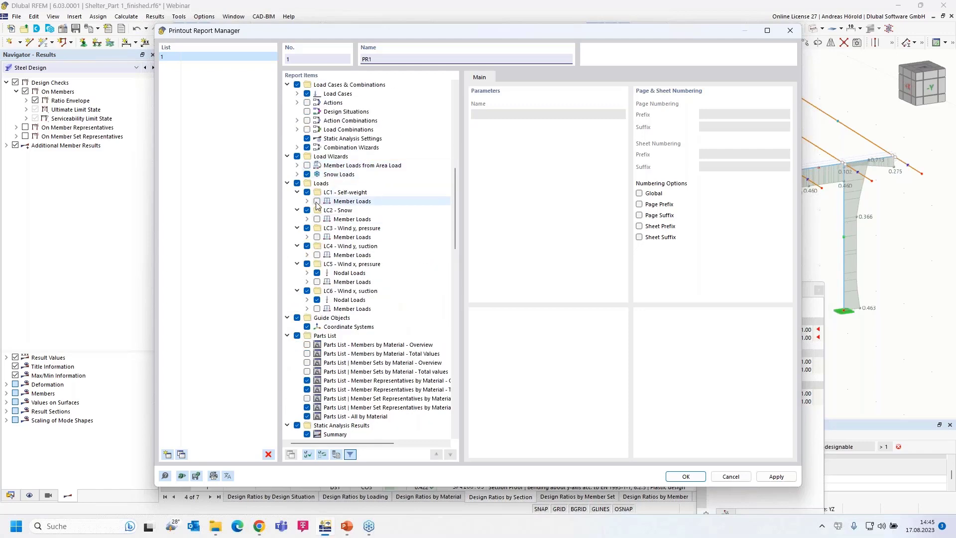
click(317, 201)
click(317, 219)
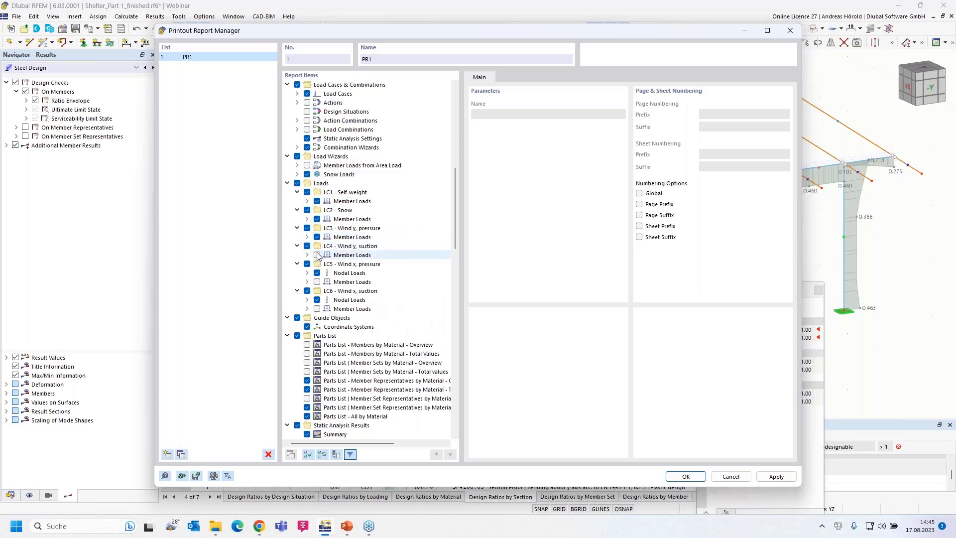
click(317, 255)
click(316, 282)
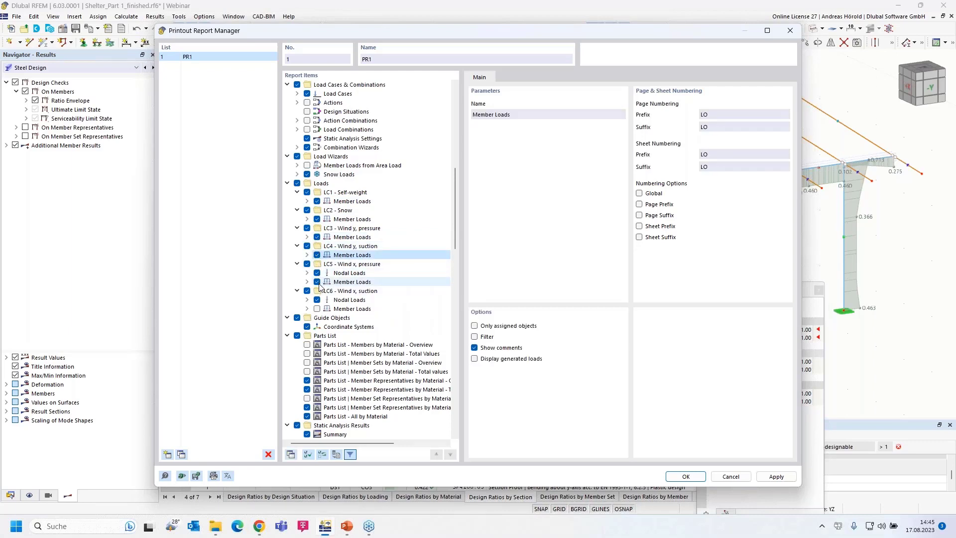
click(316, 309)
Step: In the parts list items, include the members by material overview and total values, and exclude the member and member set representative lists
scroll(379, 312, down, 3)
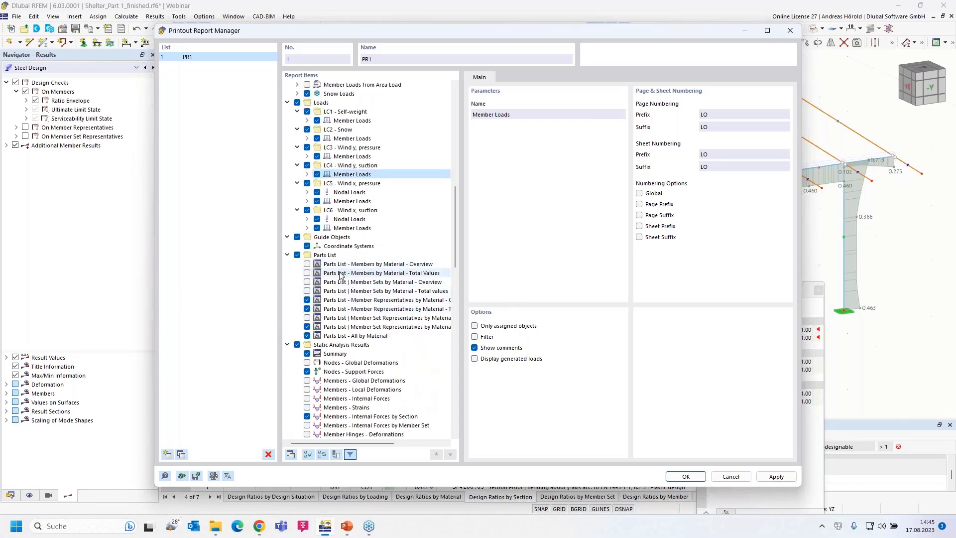
click(308, 264)
click(307, 273)
click(307, 300)
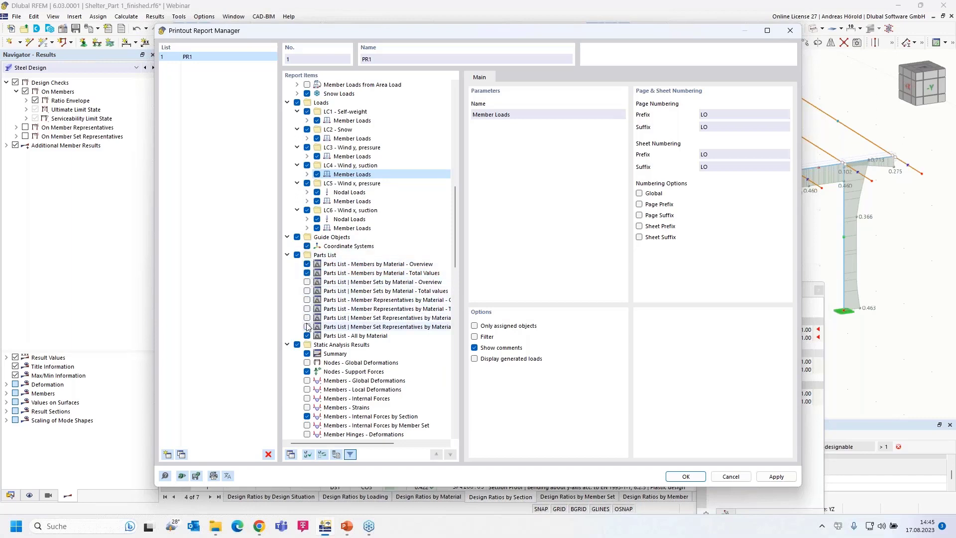
Step: Exclude the steel design ratios on members by member set and member, and on member representatives by design situation, loading and material
scroll(341, 328, down, 3)
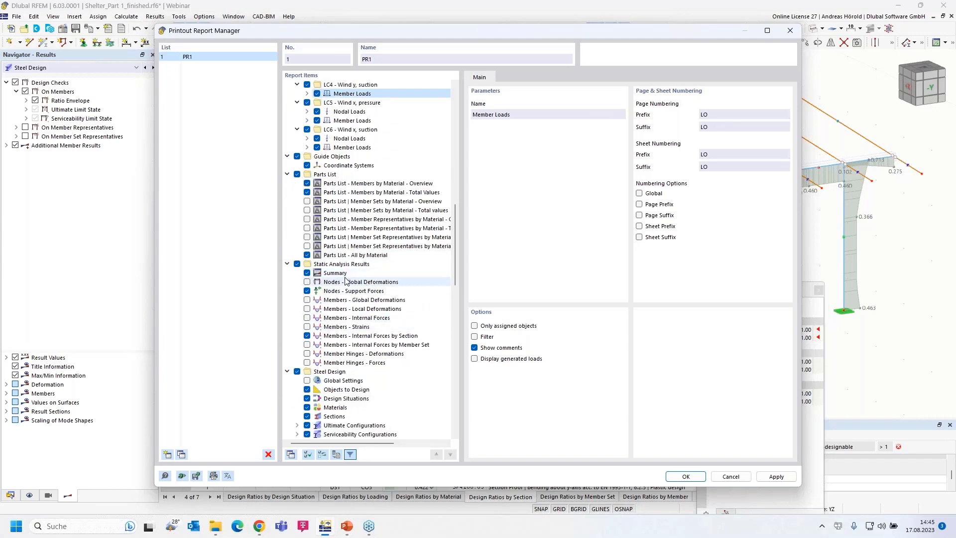
scroll(347, 281, down, 5)
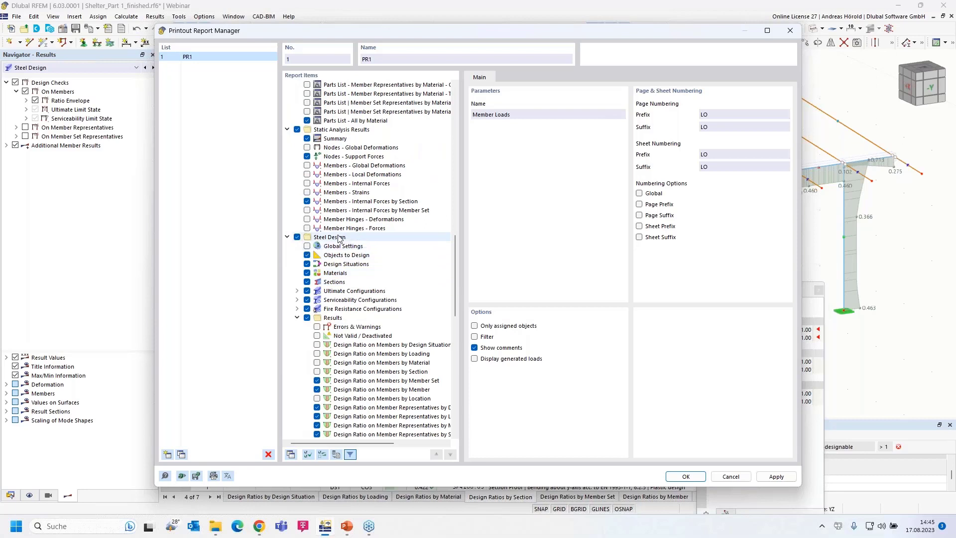
scroll(351, 243, down, 5)
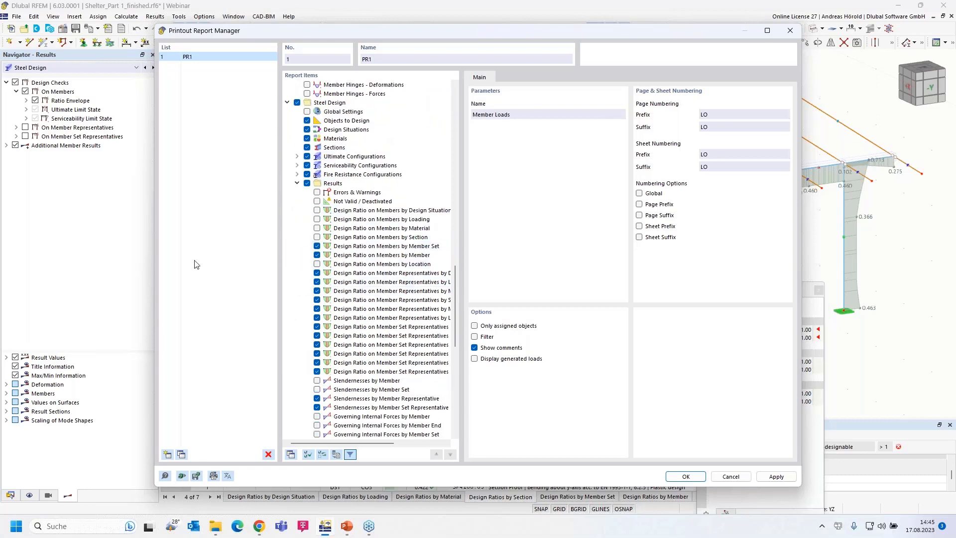
drag(154, 260, 27, 260)
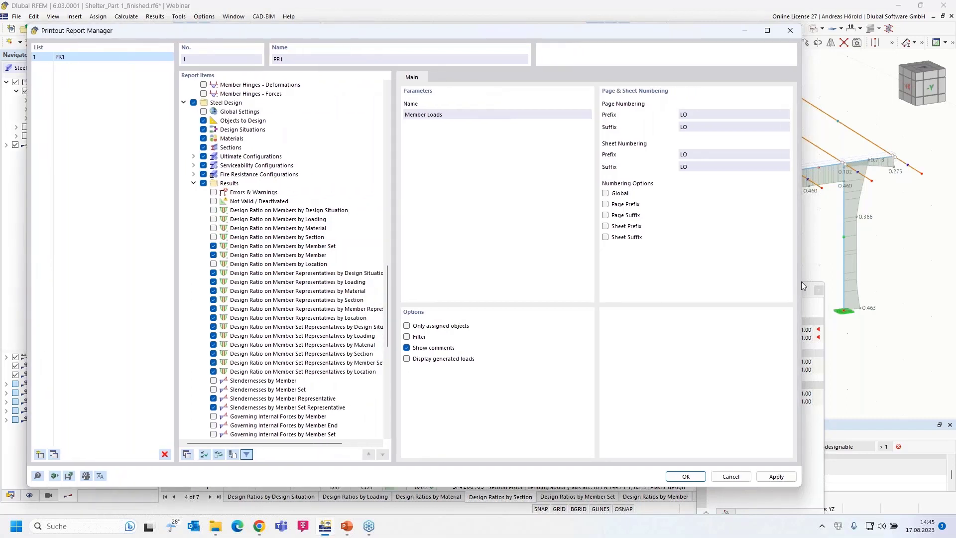
drag(801, 283, 919, 257)
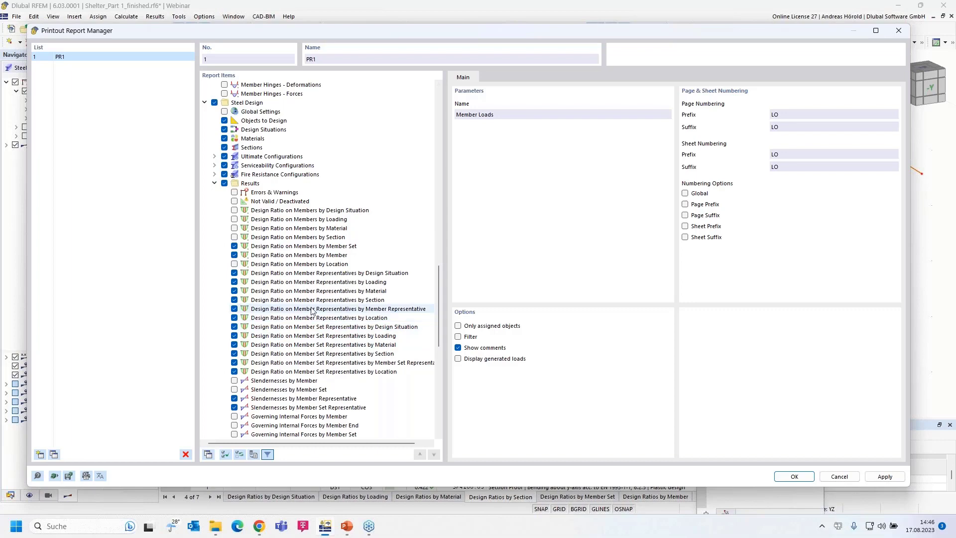
click(234, 282)
click(234, 273)
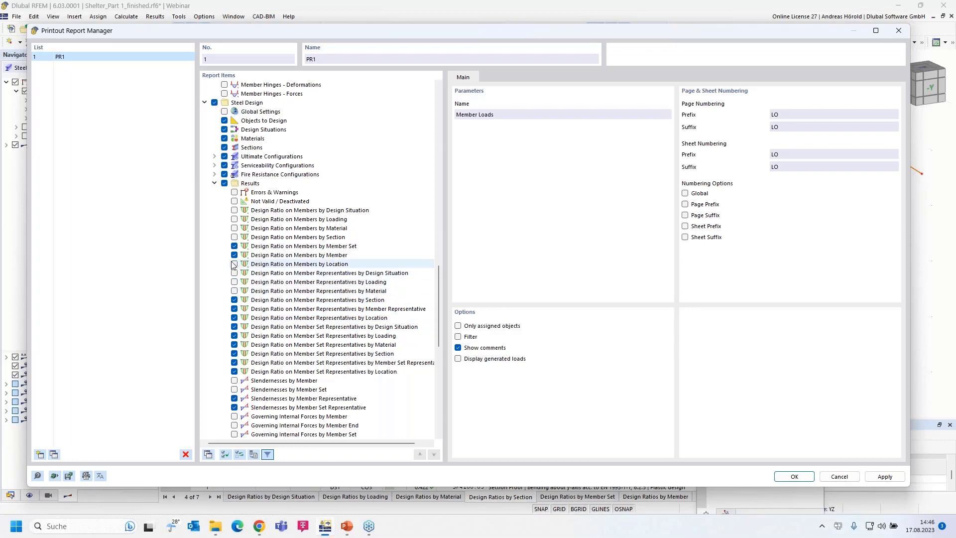
click(234, 255)
click(235, 246)
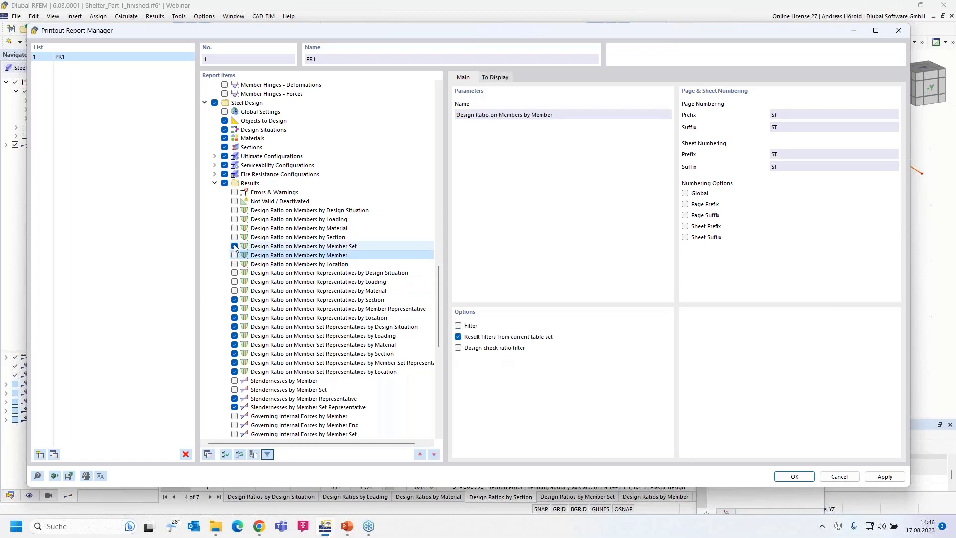
Step: Exclude the steel design ratios on member representatives by member representative and location, and keep only the by-section list for member set representatives
click(234, 309)
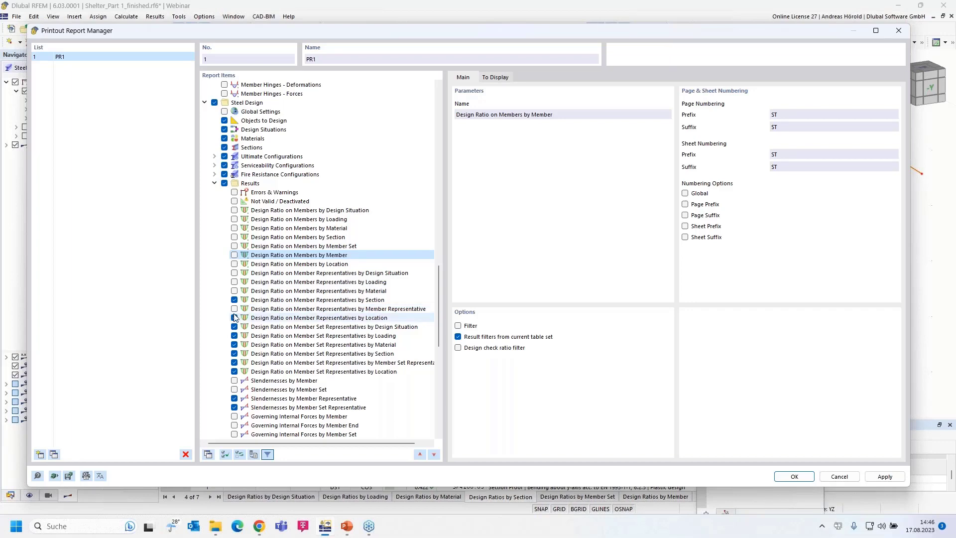
click(234, 318)
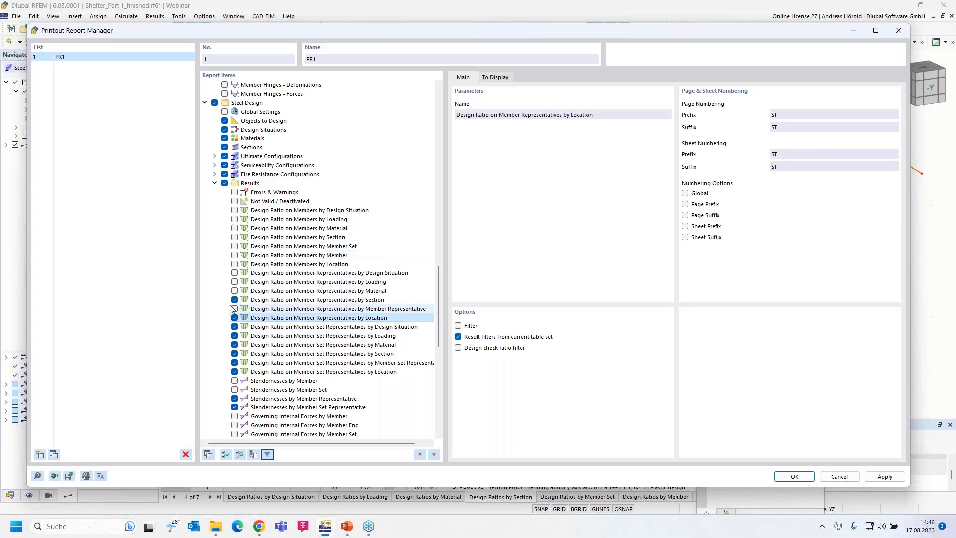
click(234, 326)
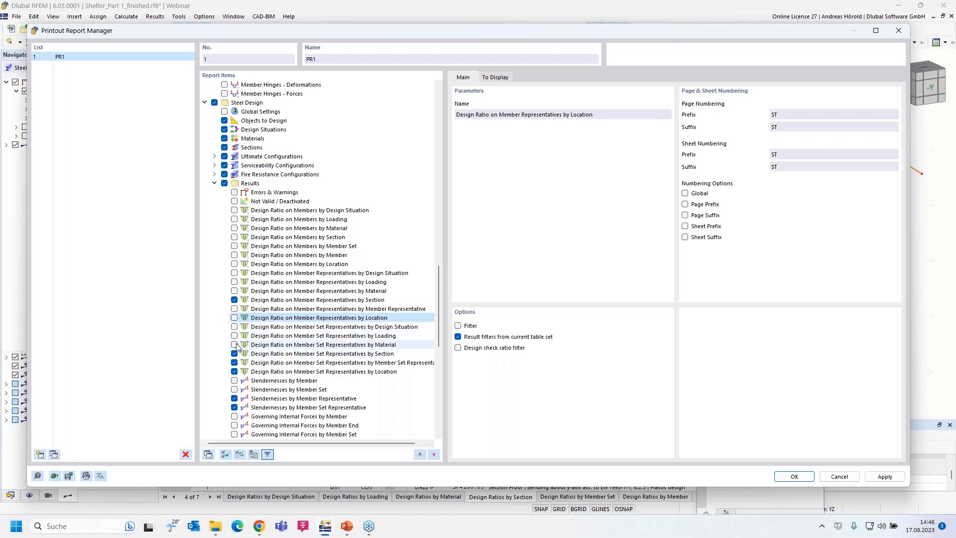
click(234, 362)
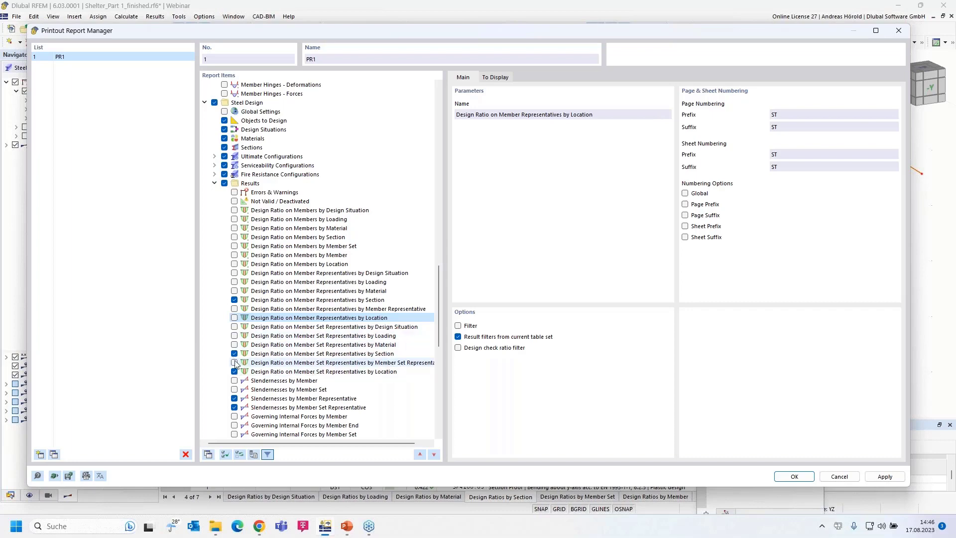
click(234, 371)
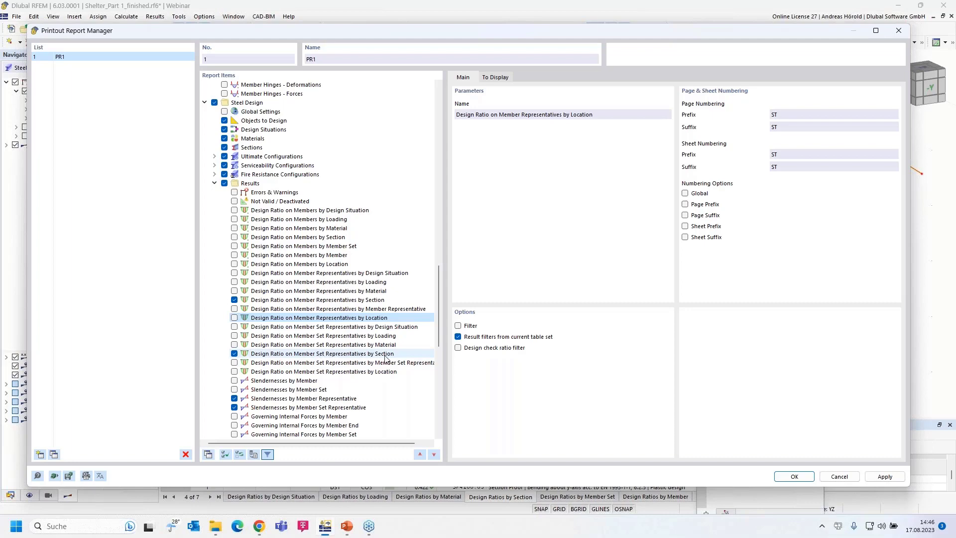
Step: Reduce the timber design ratio results in the report to the member representatives by section list and accept the report settings
scroll(259, 383, down, 10)
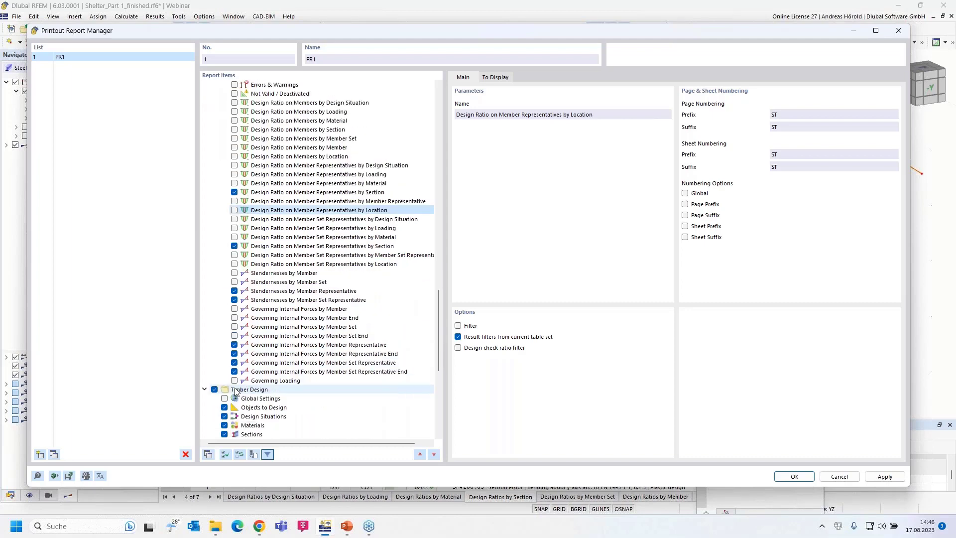
scroll(236, 392, down, 3)
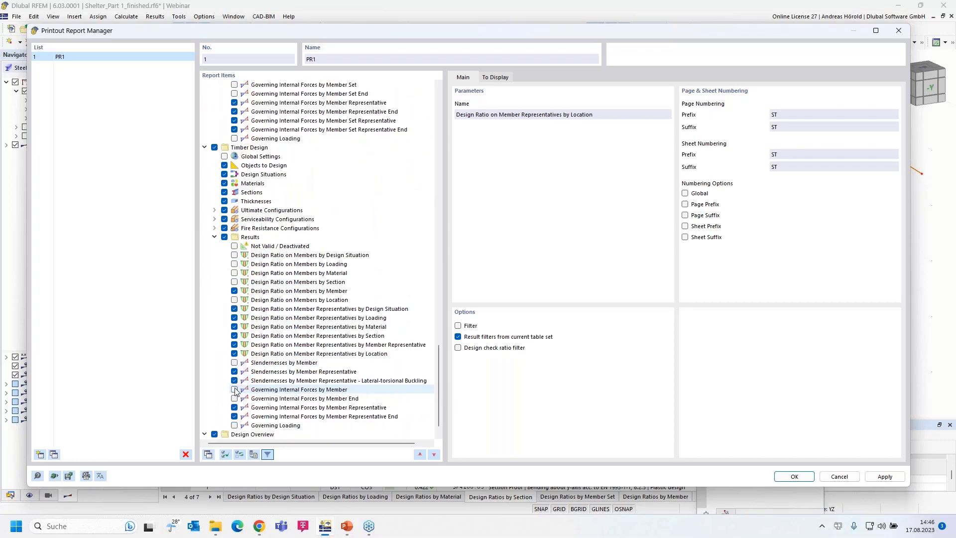
click(234, 290)
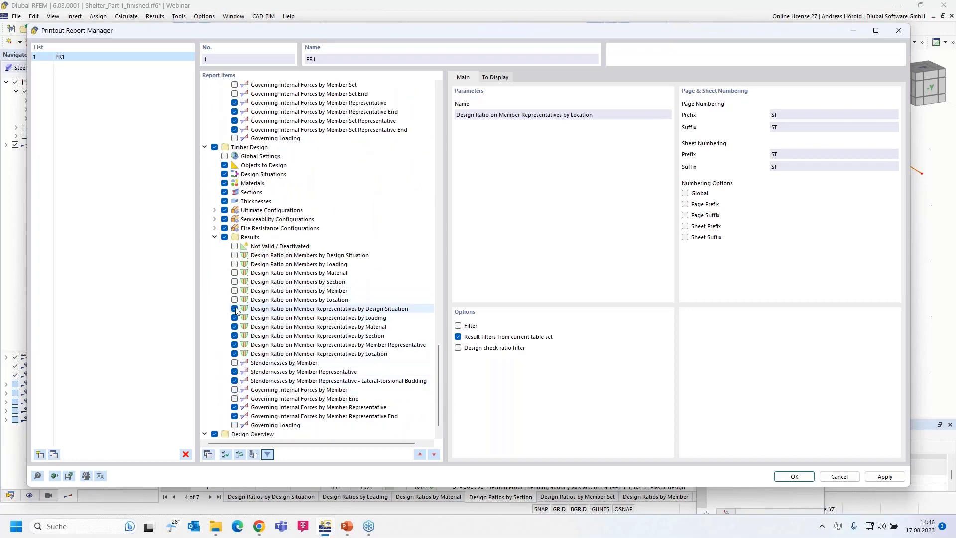
click(234, 318)
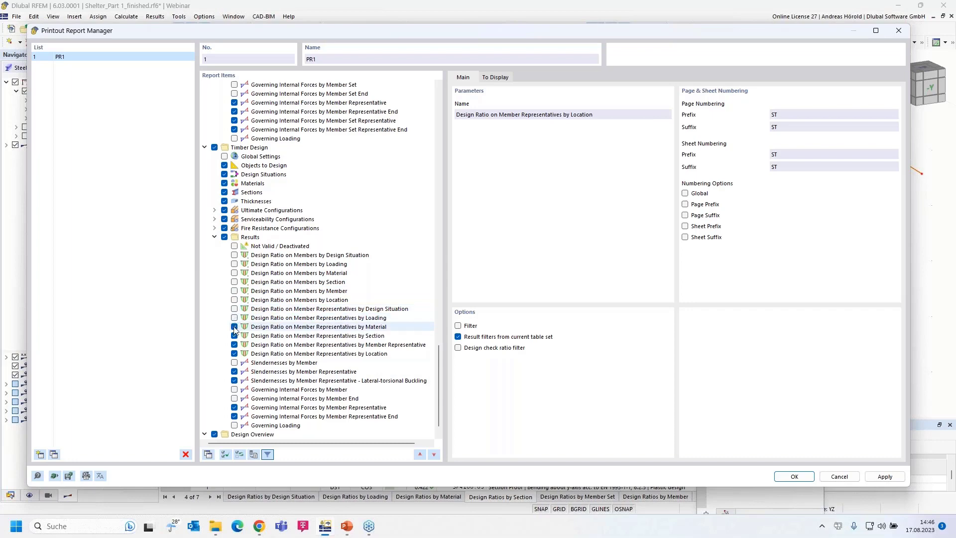
click(234, 326)
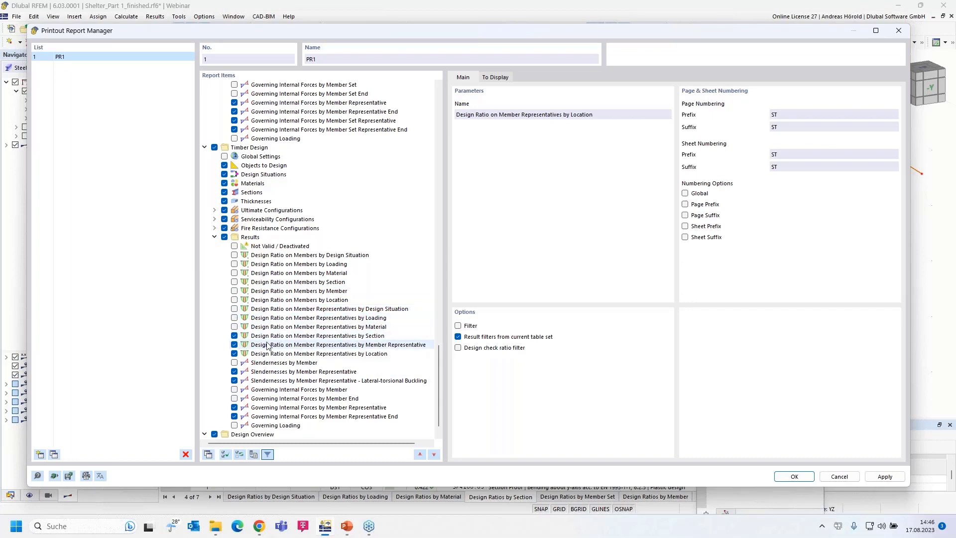
click(234, 354)
scroll(280, 345, down, 1)
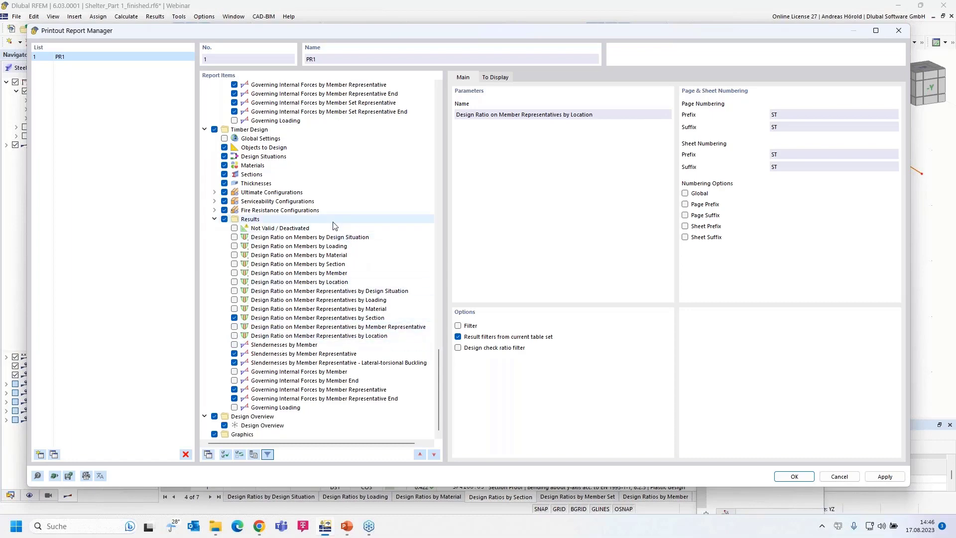
click(793, 476)
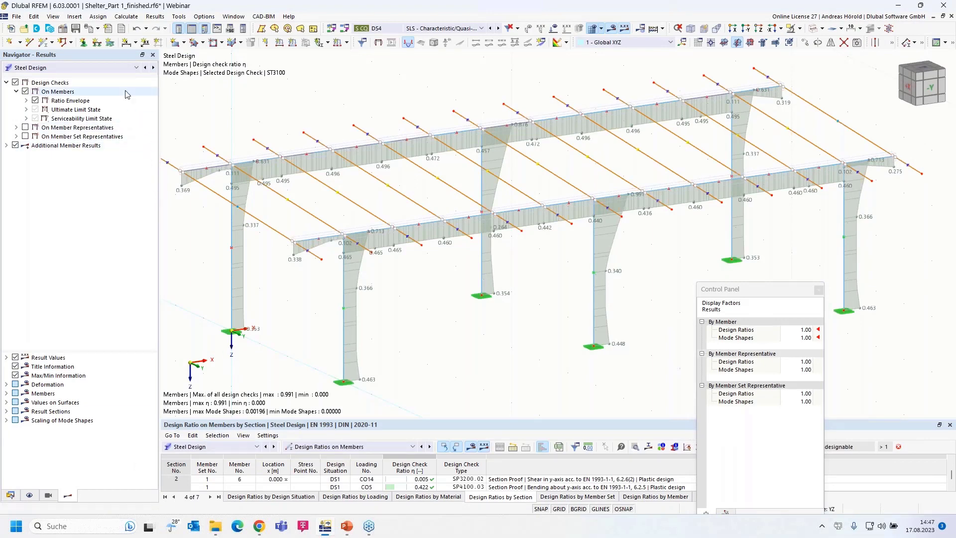
Step: Display the timber design check ratios on members in the model and expand their result categories
click(101, 71)
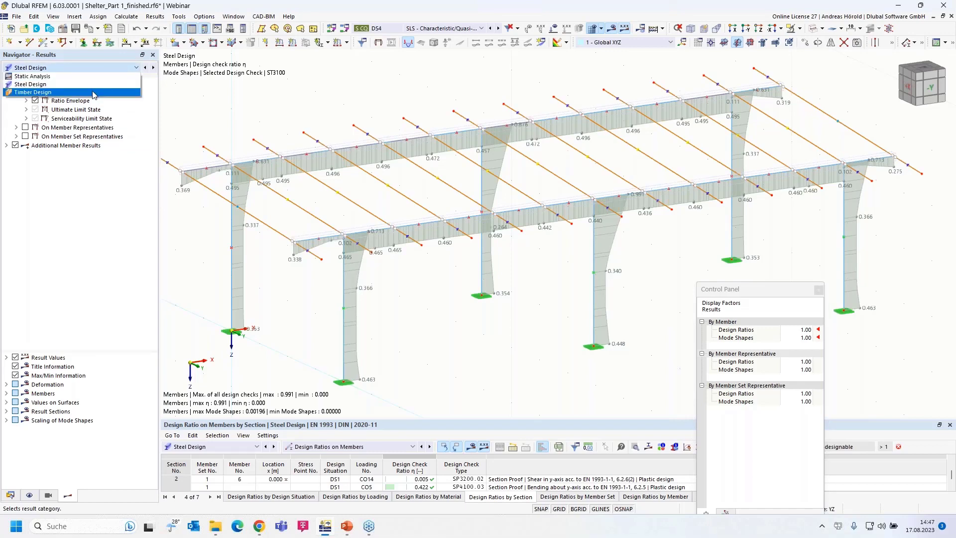
click(93, 92)
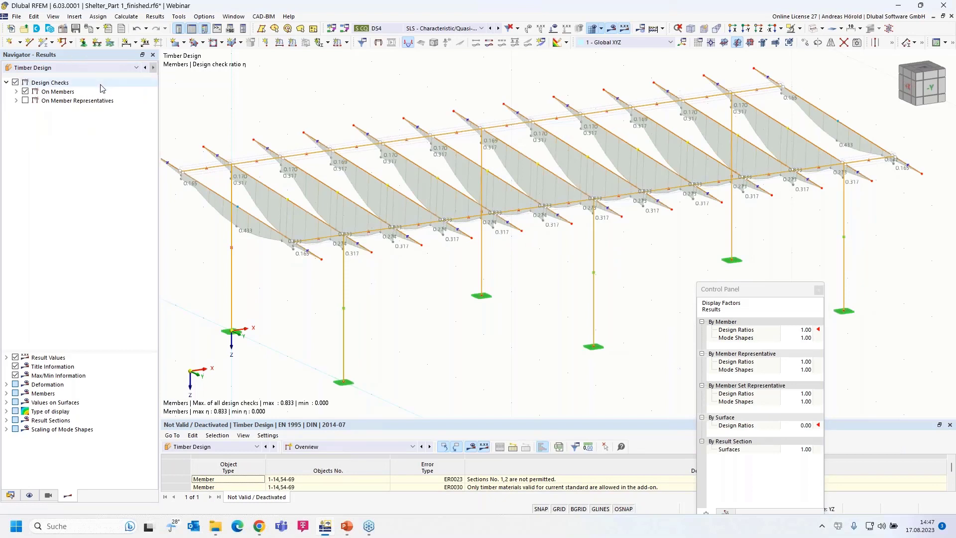
click(17, 92)
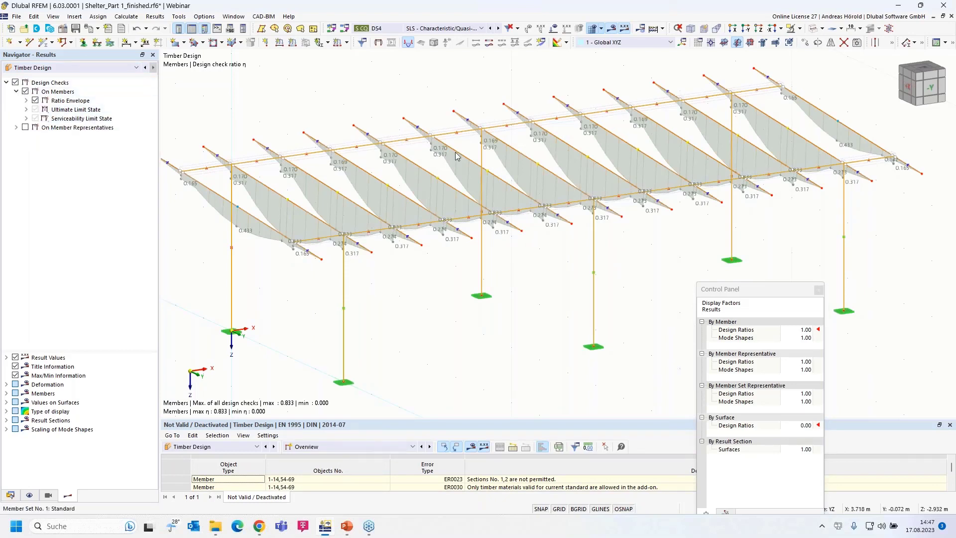
middle_drag(471, 297, 490, 304)
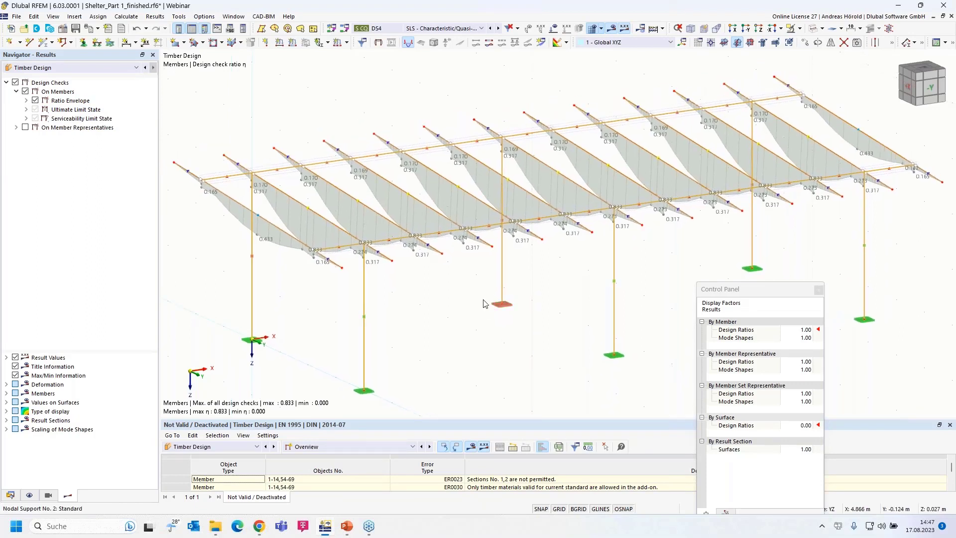
Step: Send the current timber design ratio graphic to printout report 1 - PR1 with window filling and 270 deg rotation
click(98, 28)
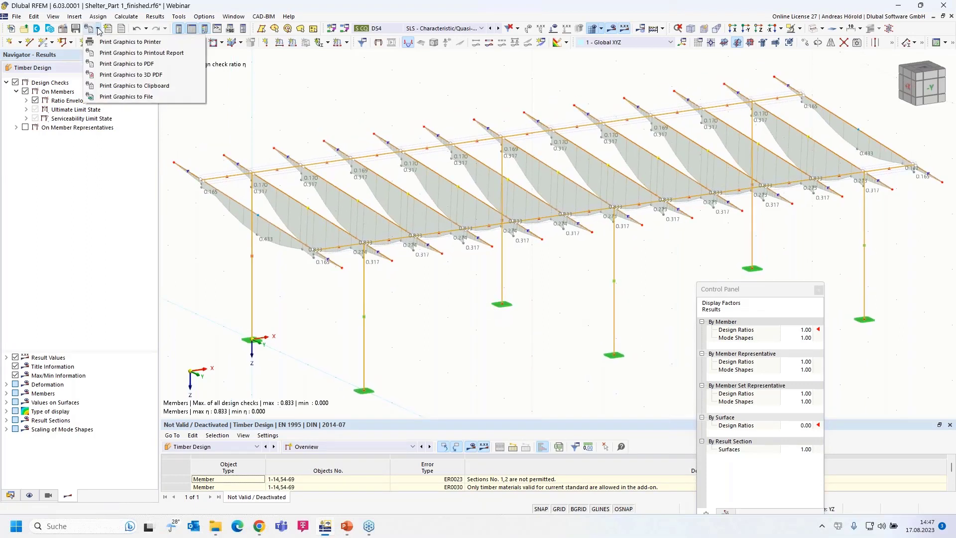
click(119, 54)
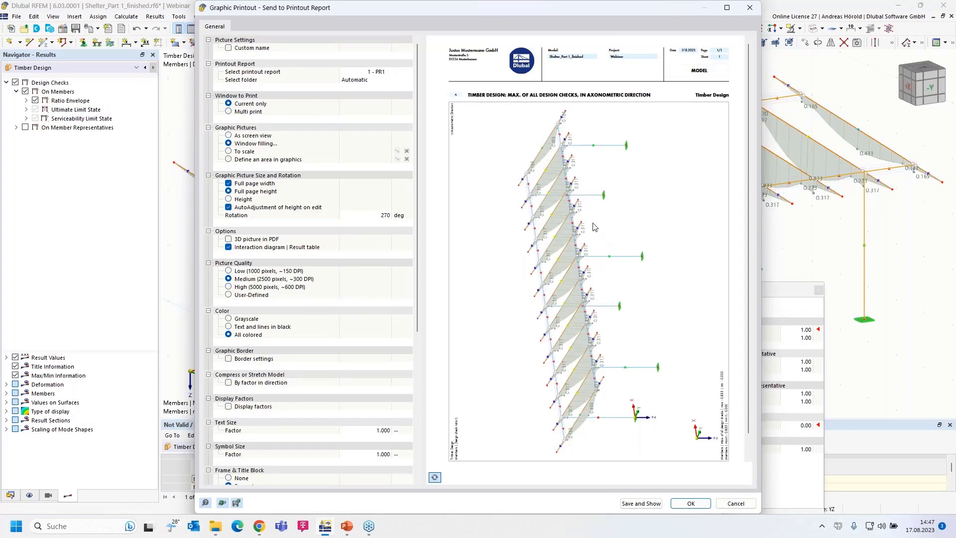
click(691, 503)
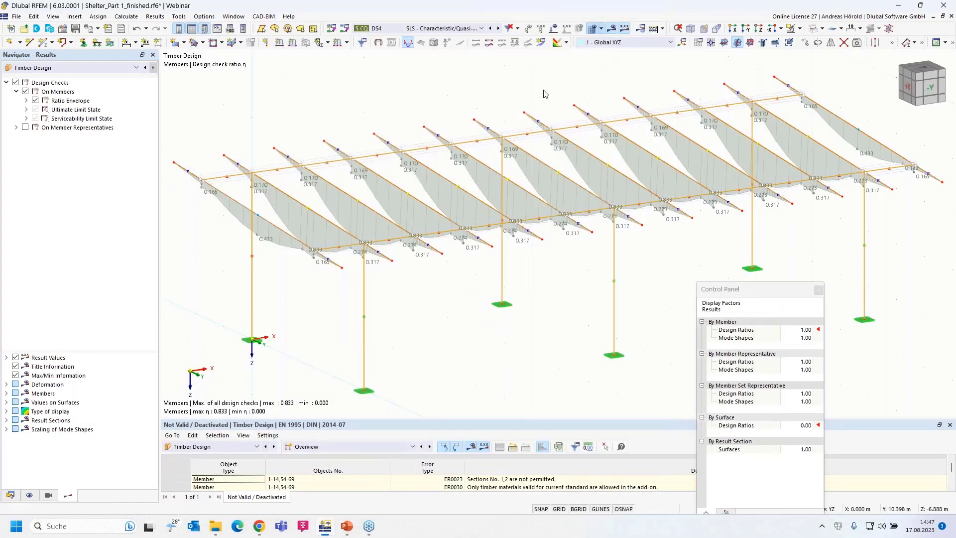
Step: Hide the results in the model and set up a multi print of its graphics to the printout report
click(611, 30)
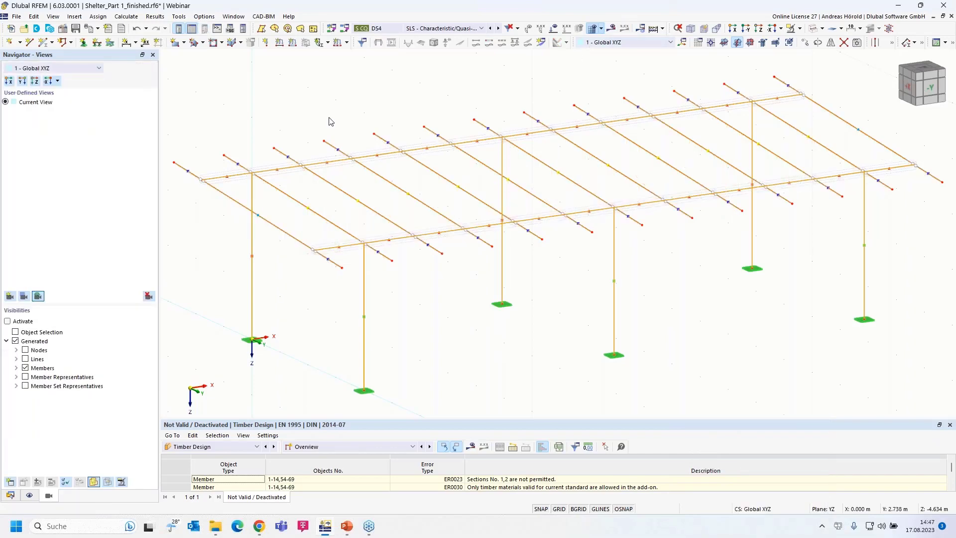
click(312, 106)
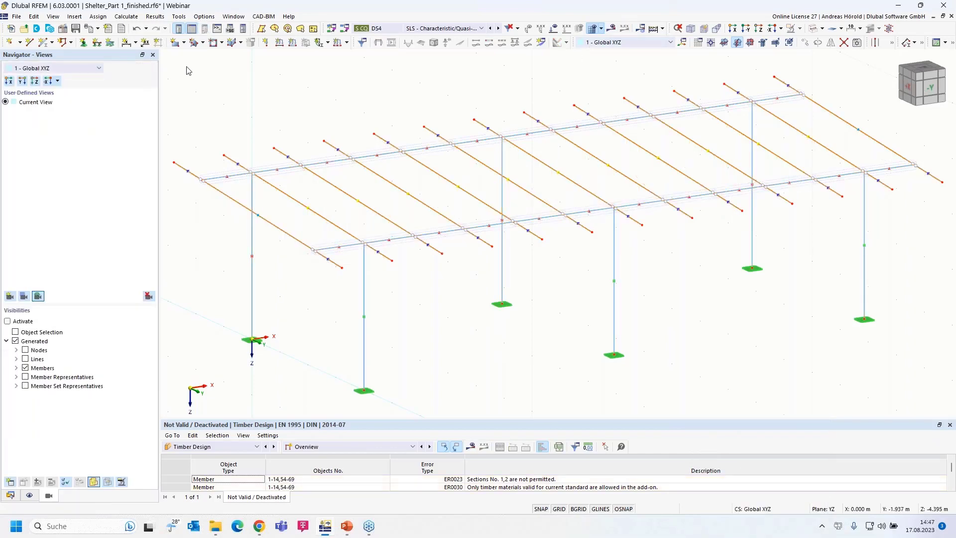
click(97, 28)
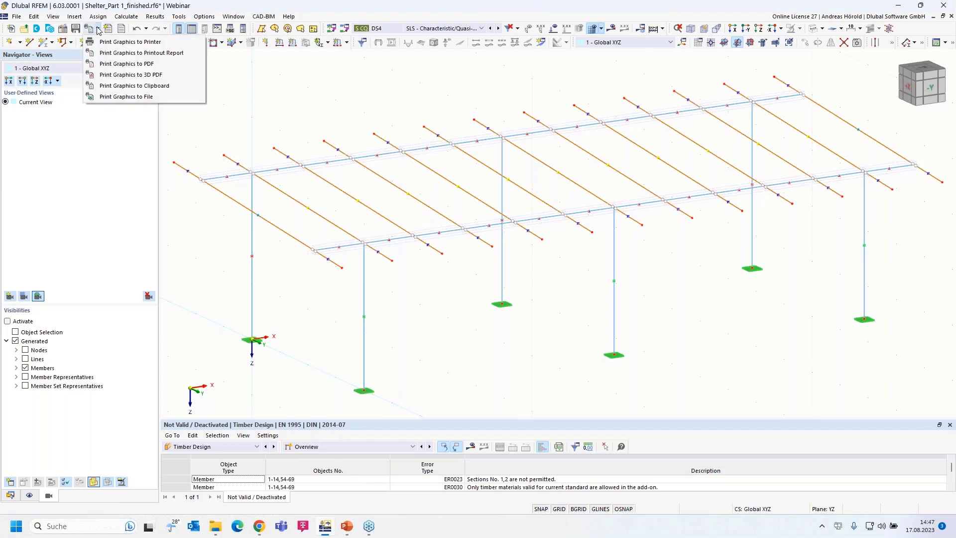
click(141, 56)
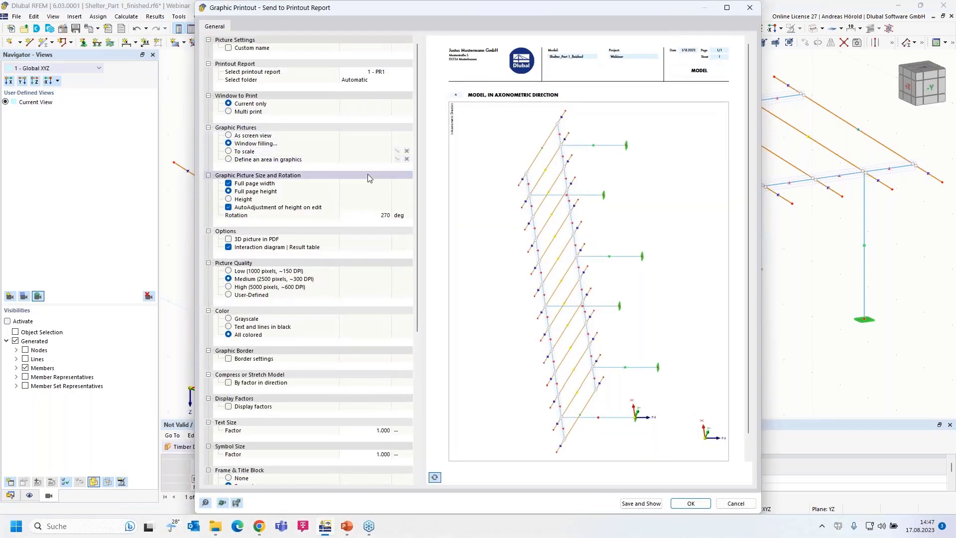
click(242, 115)
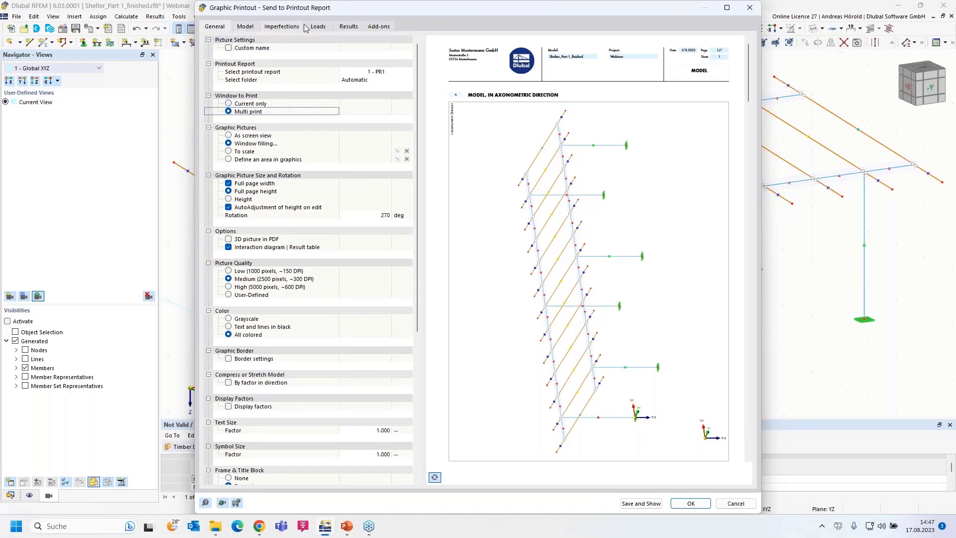
Step: Keep the current view for the model picture and include all imperfections in the multi print
click(248, 28)
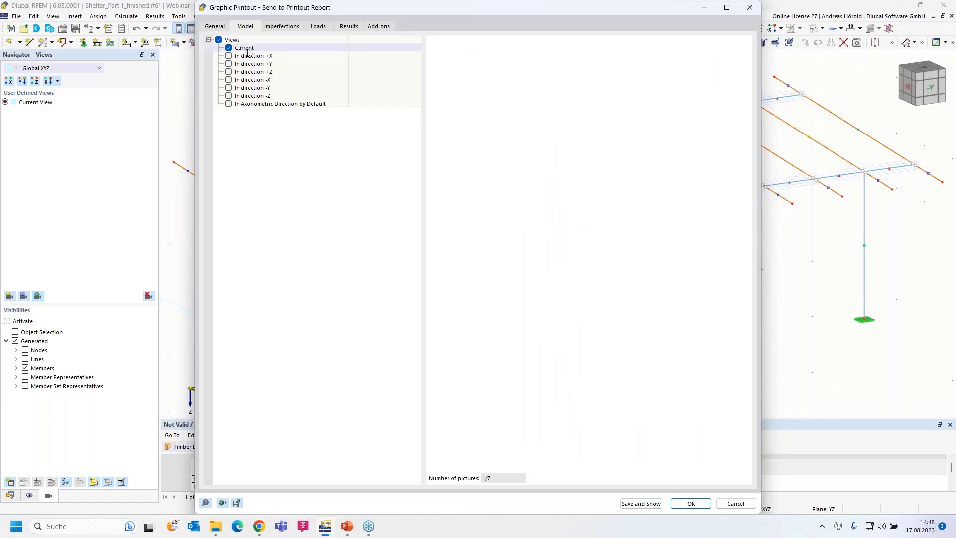
click(278, 26)
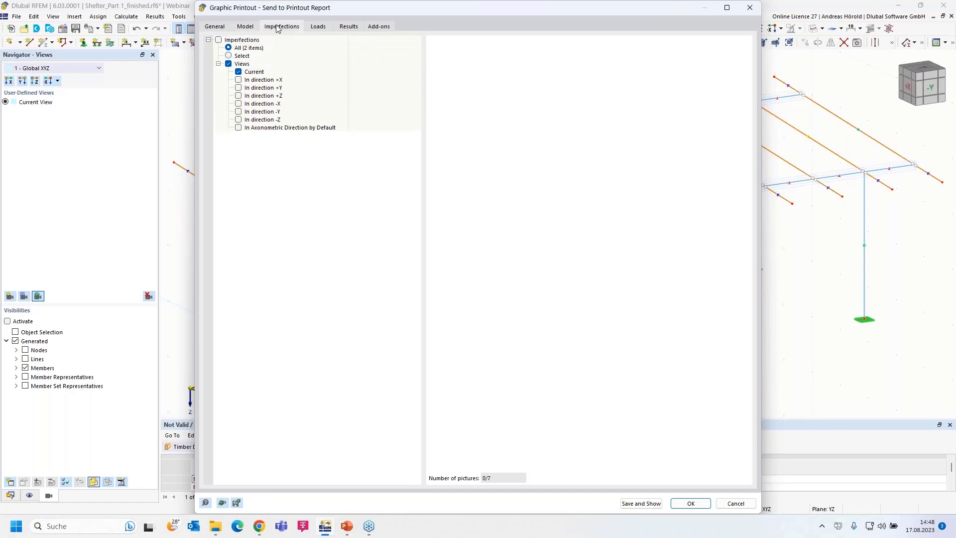
click(219, 40)
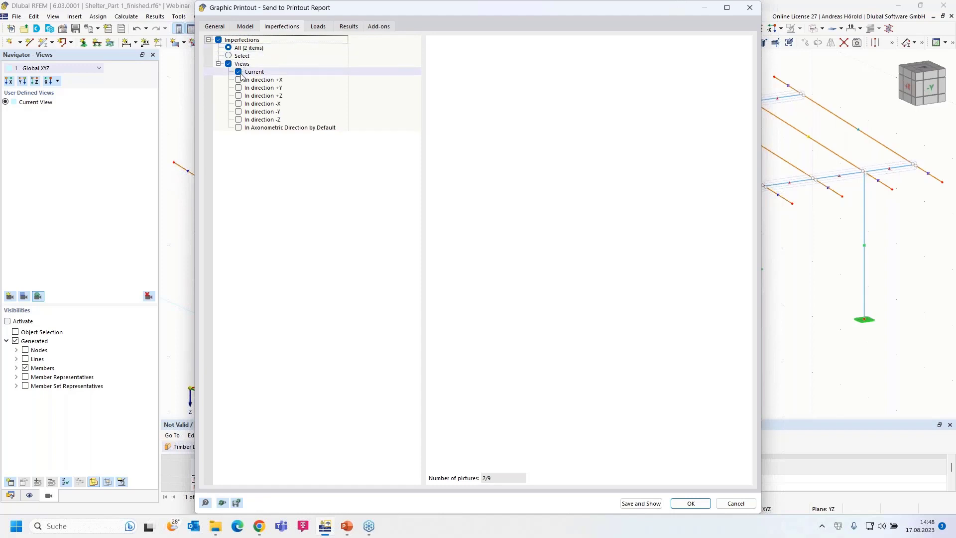
Step: Keep load cases LC1-6 in the current view for the load pictures and exclude imperfections from them
click(321, 27)
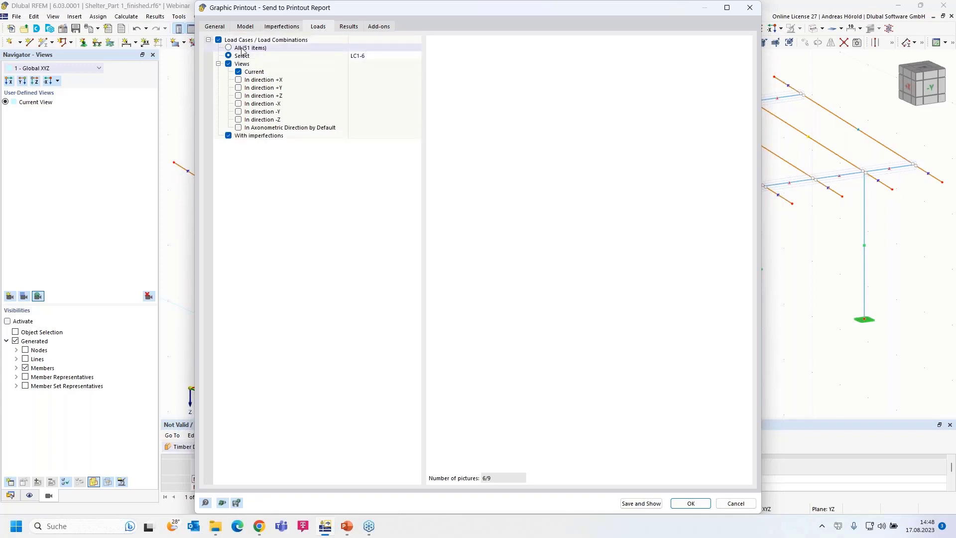
click(377, 56)
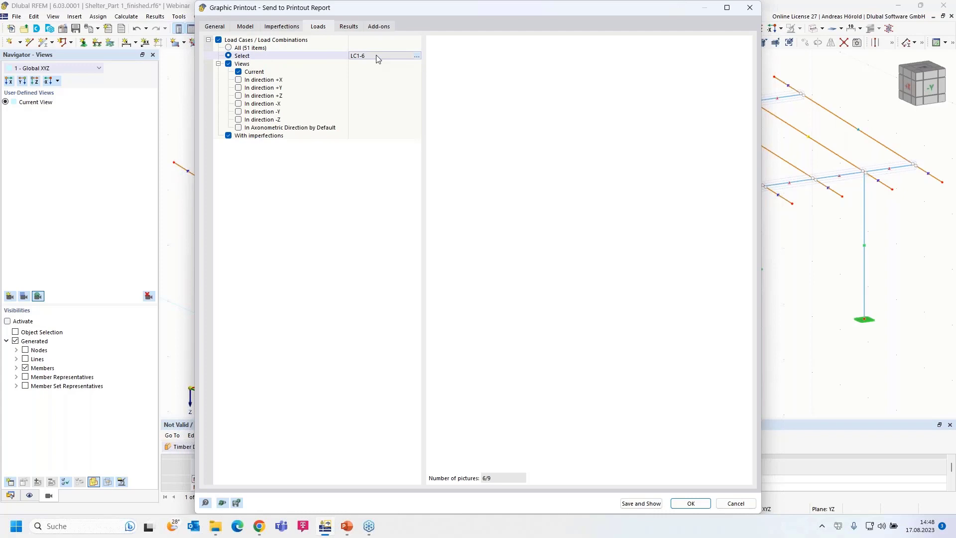
click(418, 55)
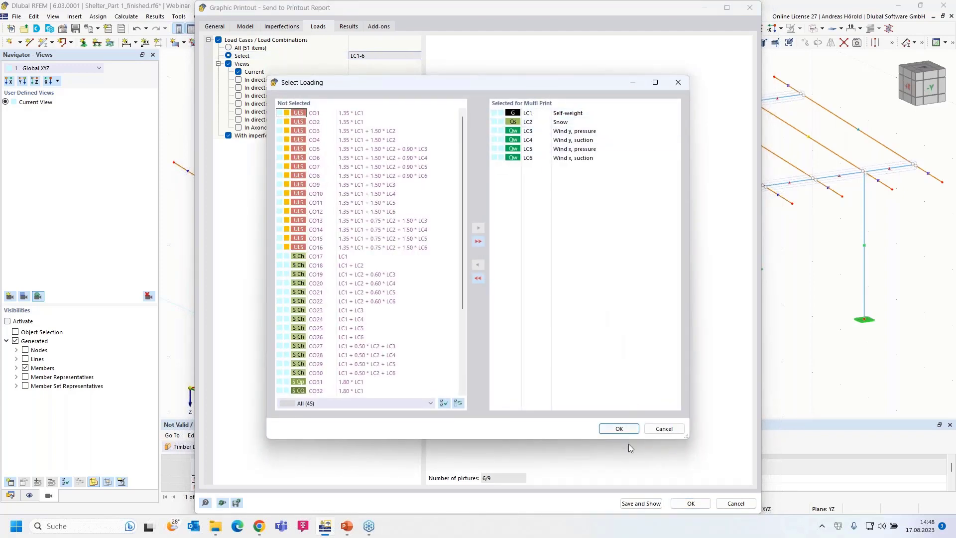
click(620, 429)
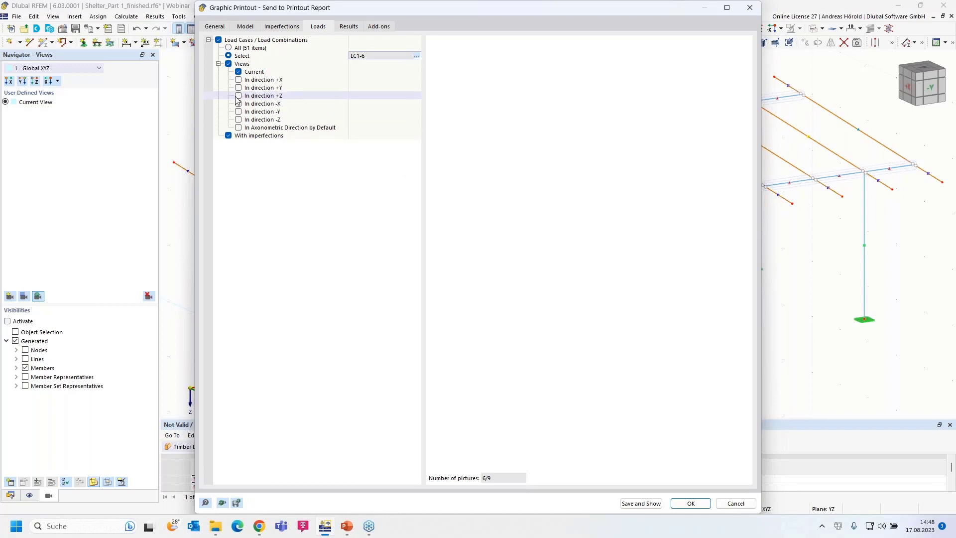
click(229, 136)
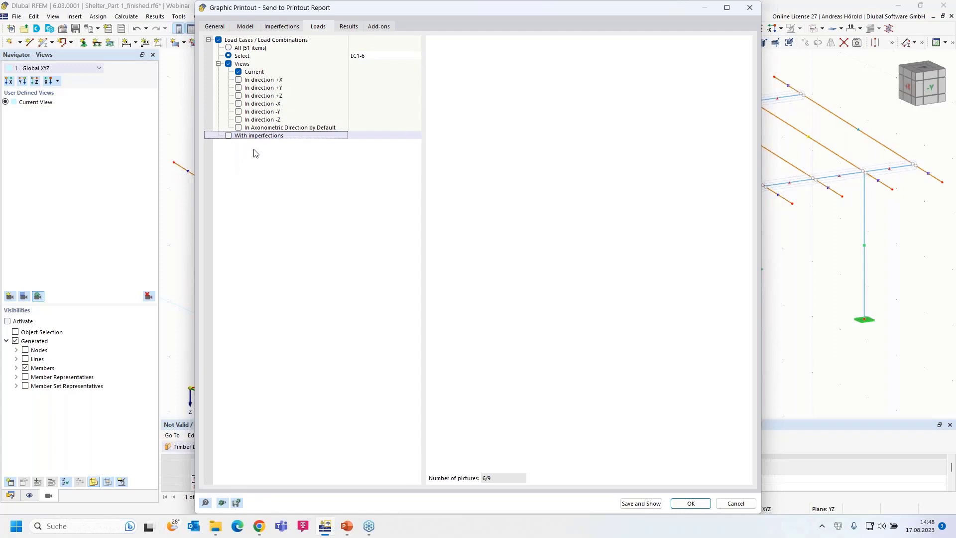
Step: Include result pictures in the multi print, replacing the selected load cases with design situation DS1, ULS (STR/GEO)
click(351, 26)
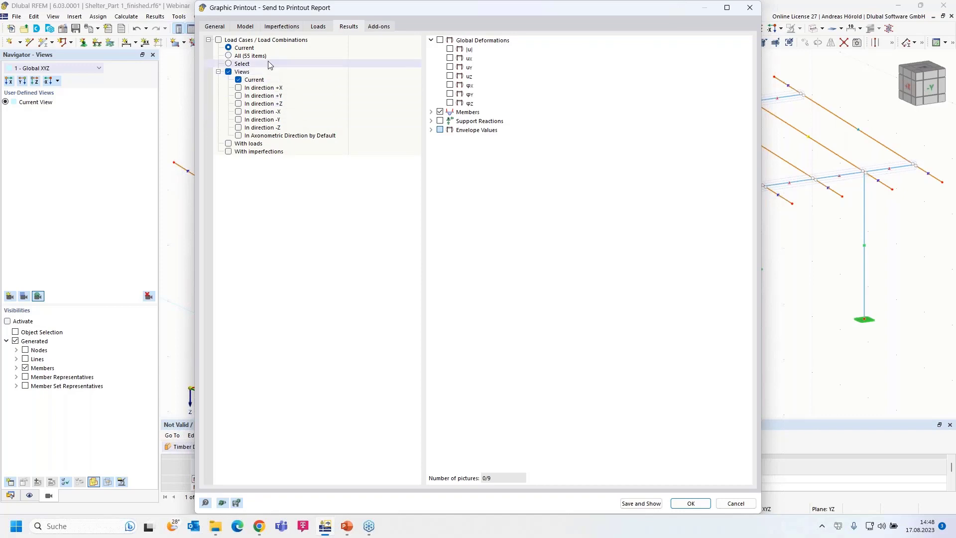
click(219, 40)
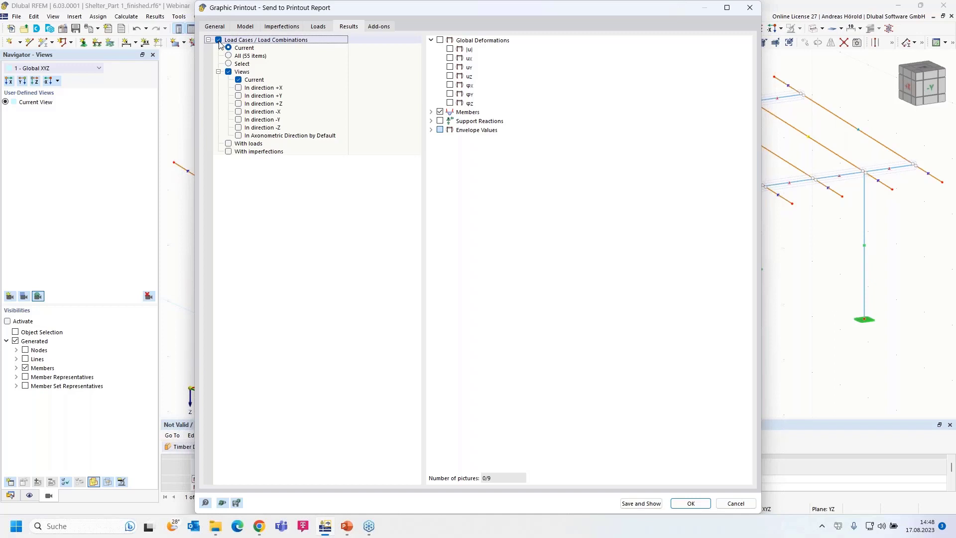
click(228, 64)
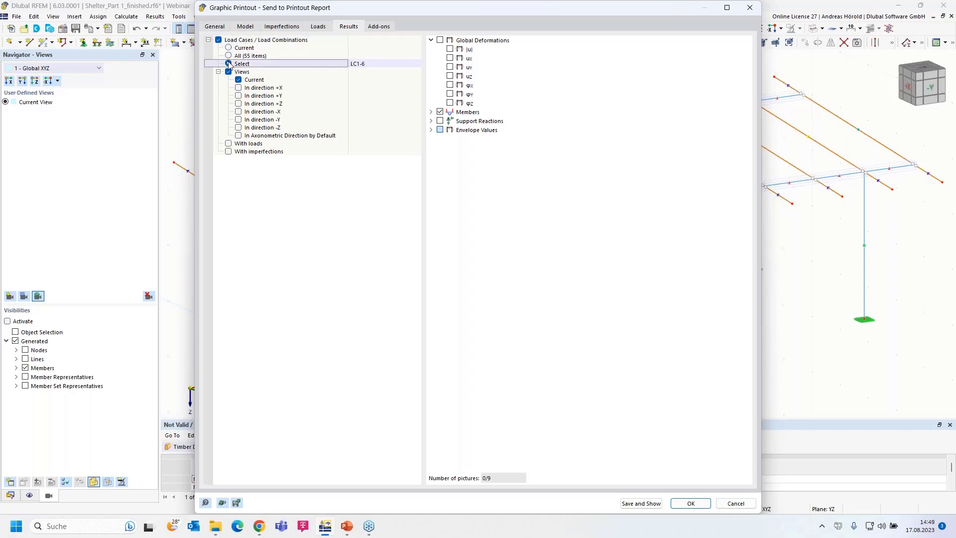
click(367, 64)
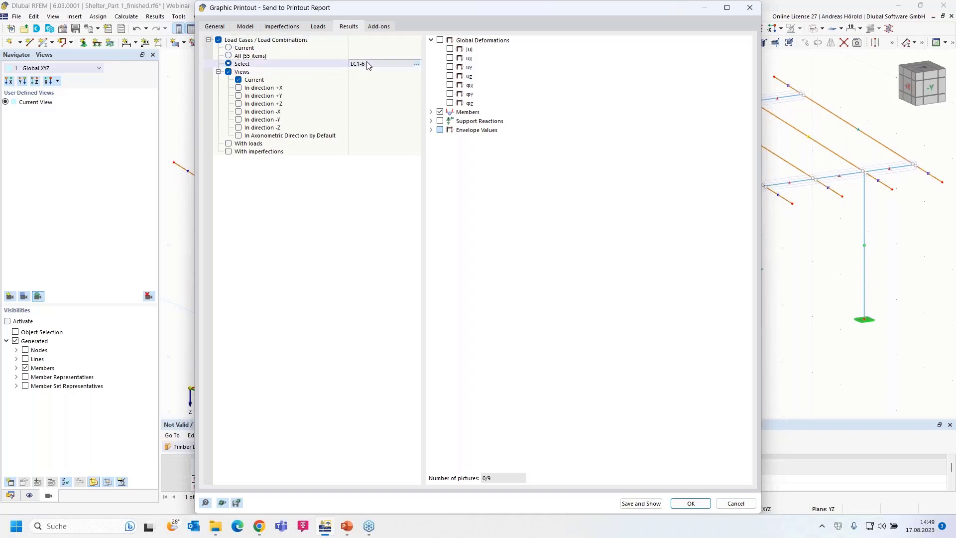
click(418, 63)
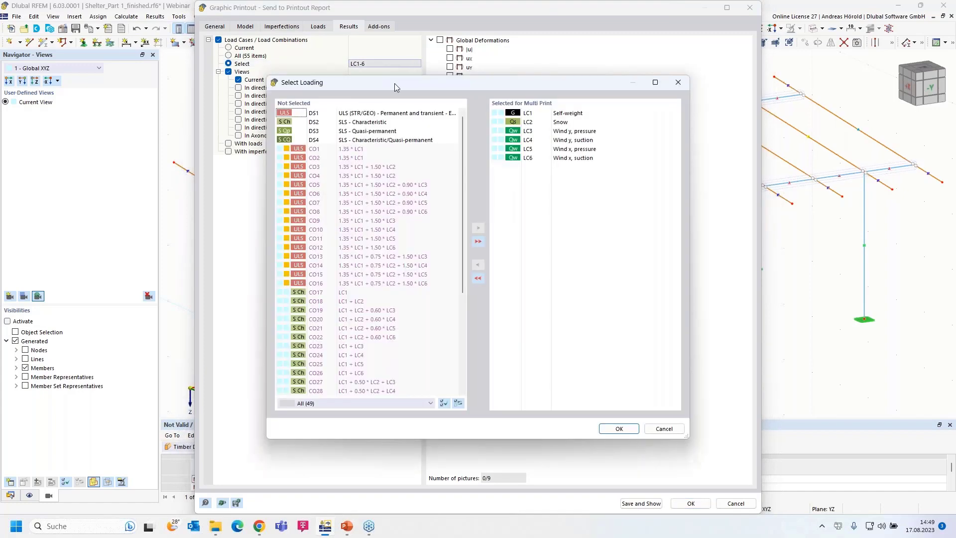
click(478, 279)
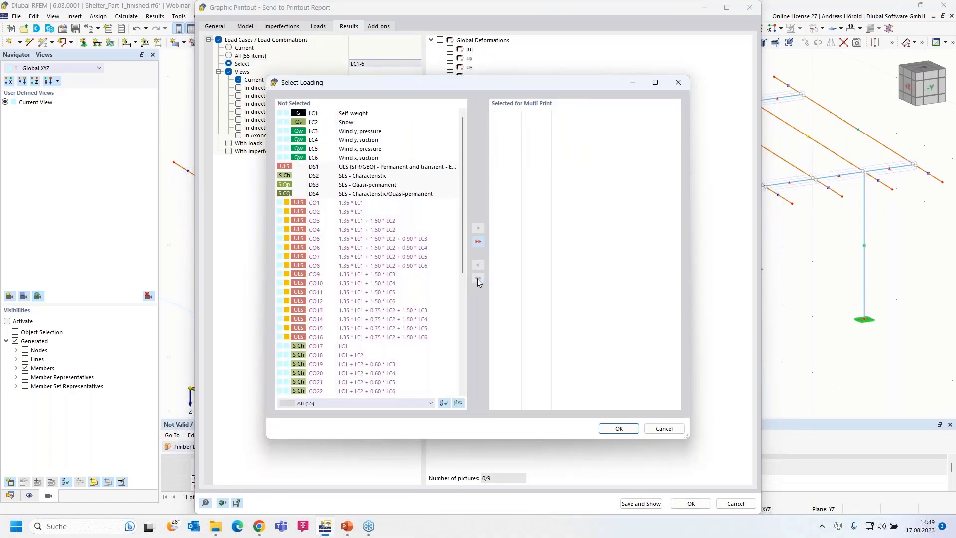
click(363, 167)
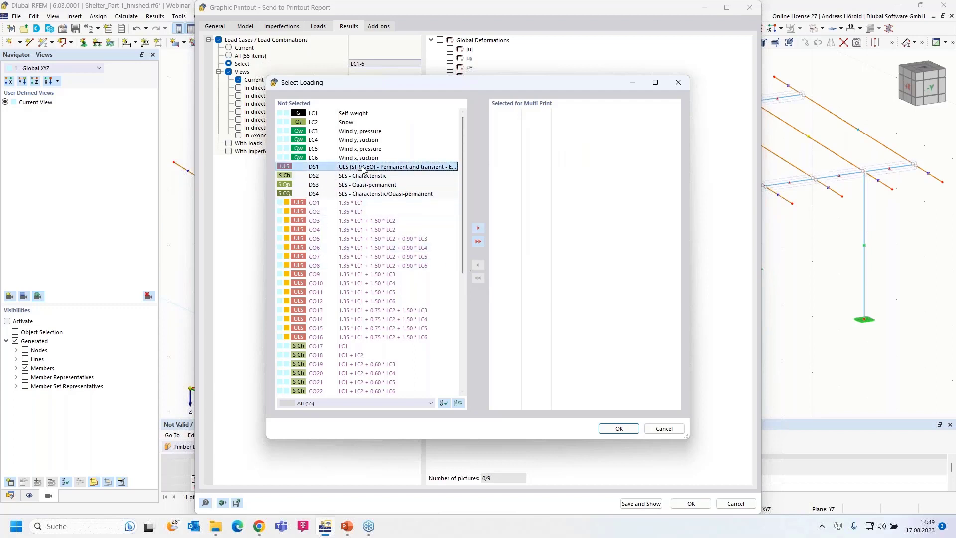
click(479, 228)
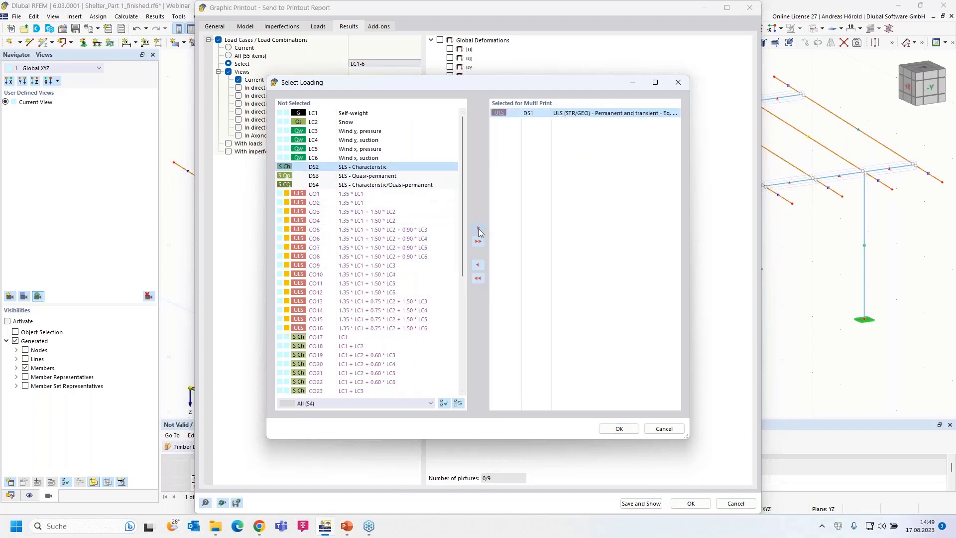
click(617, 429)
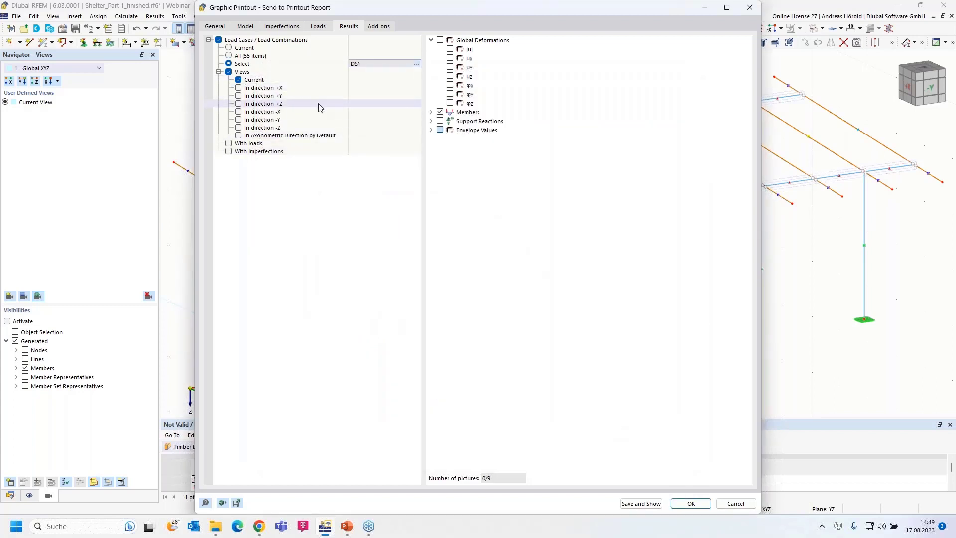
Step: Choose the member internal forces N, Vy, Vz, My and Mz for the result pictures
click(431, 112)
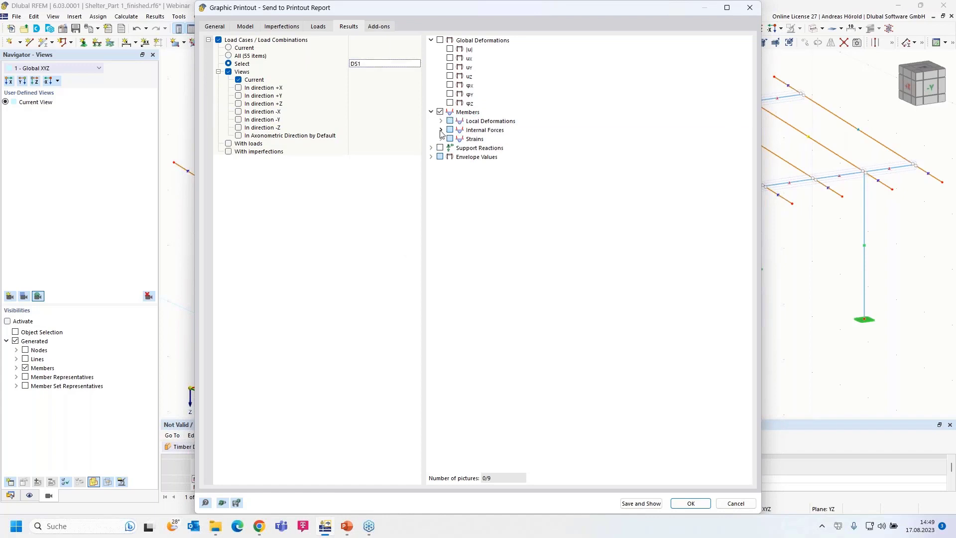
click(441, 130)
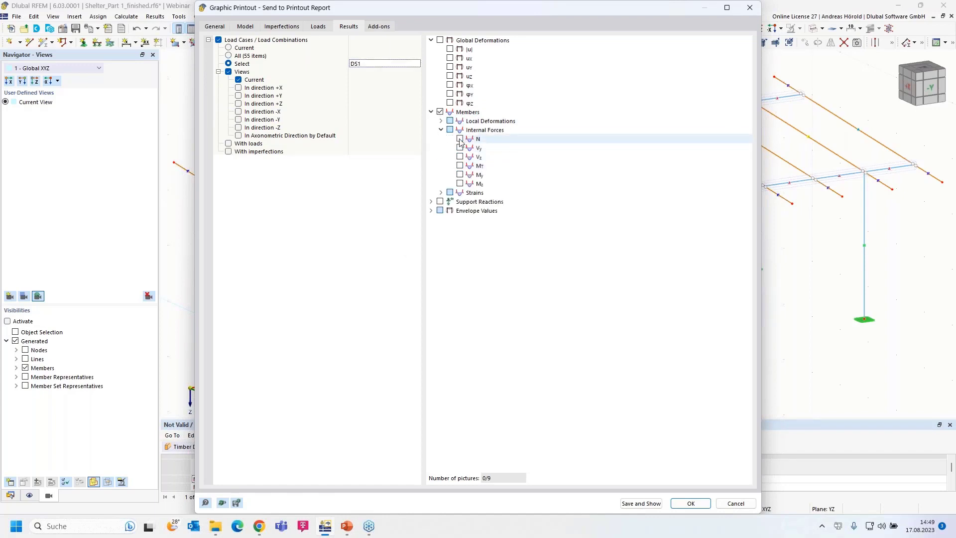
click(459, 139)
click(460, 148)
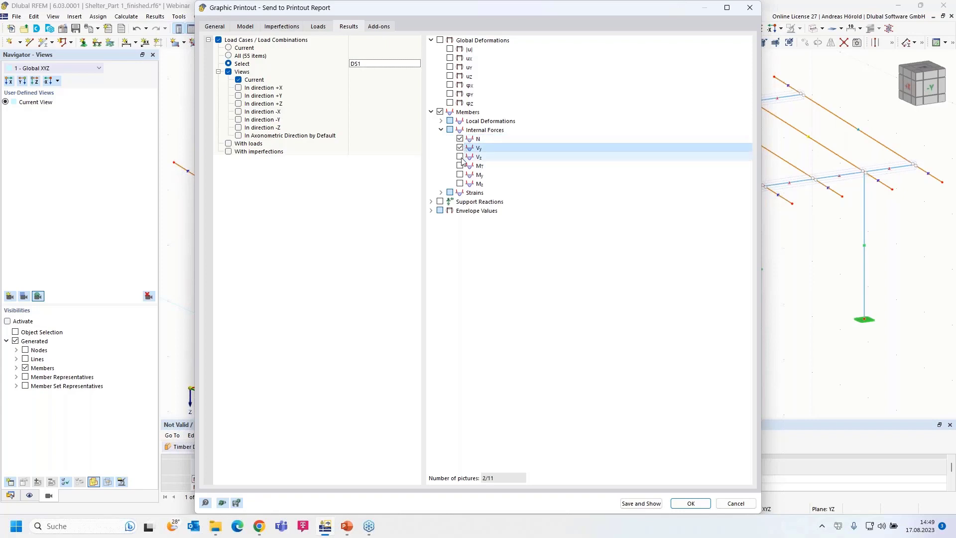
click(463, 158)
click(460, 157)
click(461, 175)
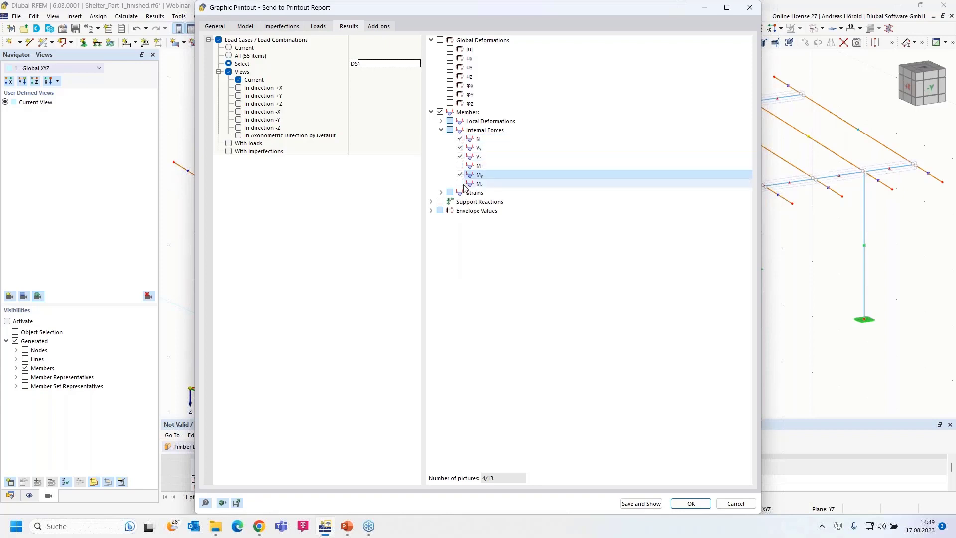
click(461, 184)
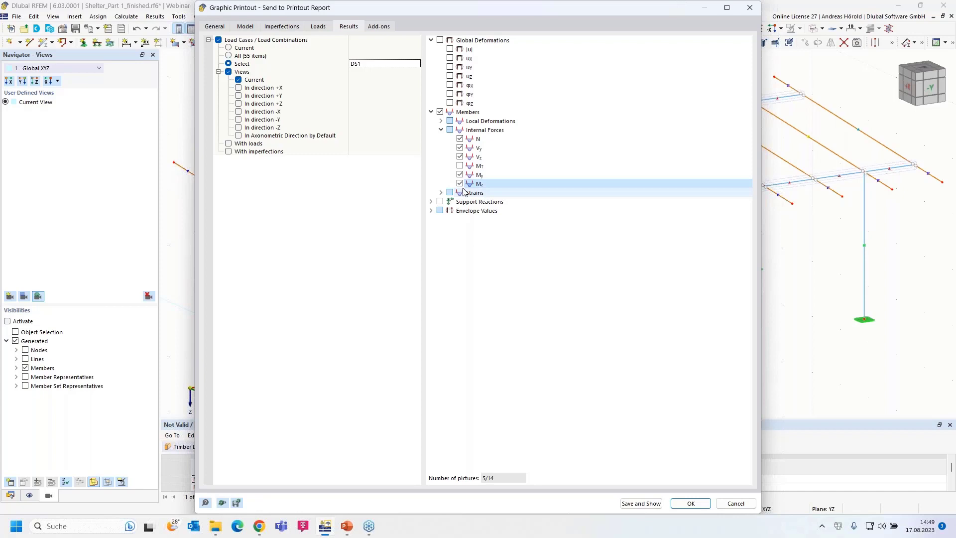
Step: Check the add-on print settings and examine the preview pages of the model, imperfection and load case graphics
click(379, 27)
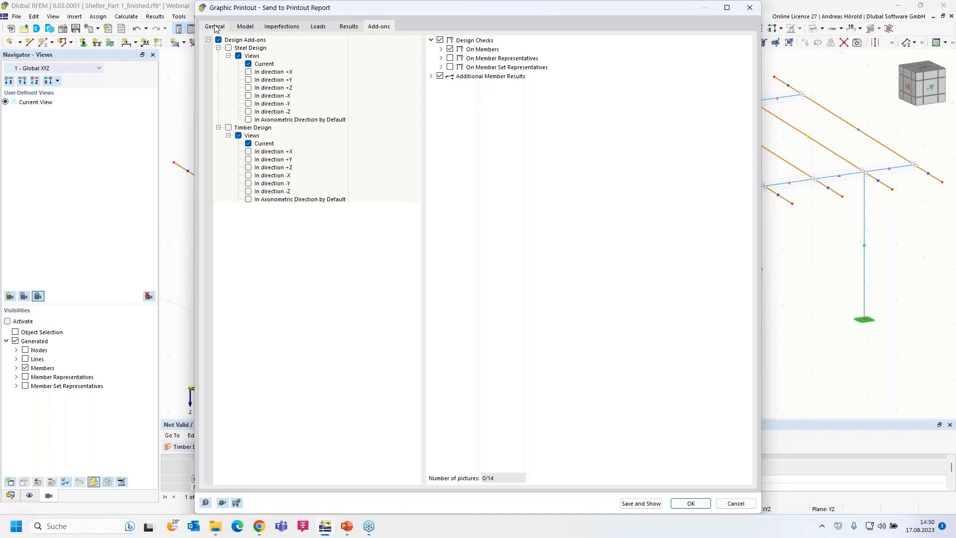
click(215, 28)
scroll(611, 215, down, 1)
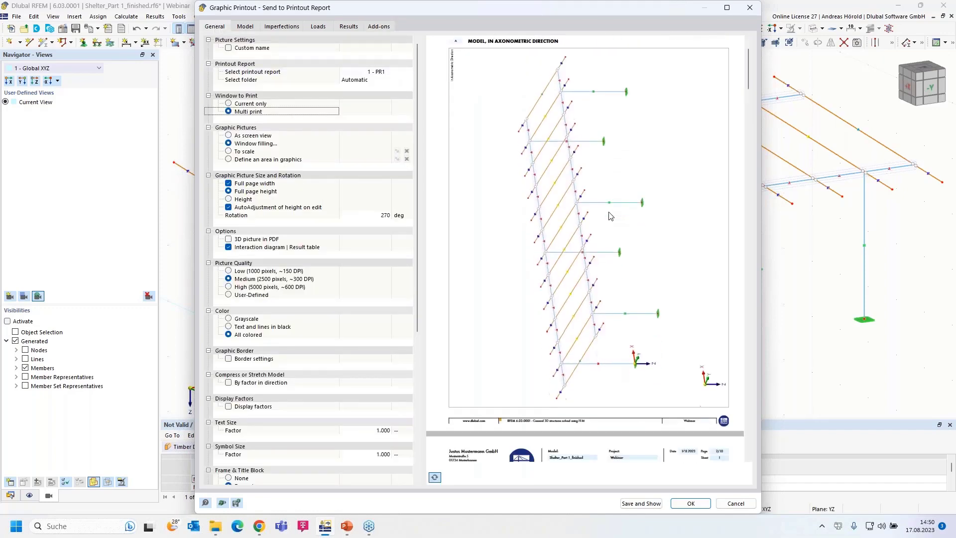
scroll(611, 215, down, 8)
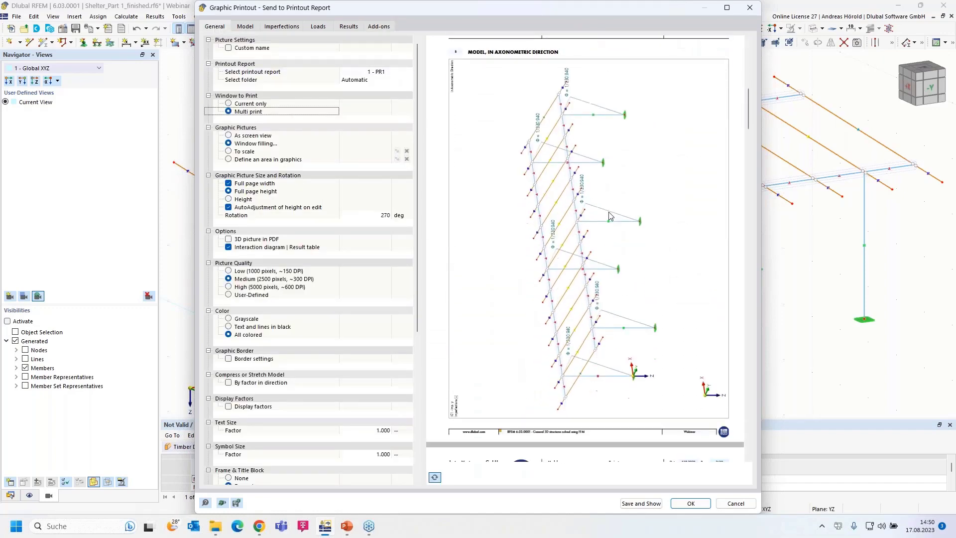
scroll(610, 216, down, 10)
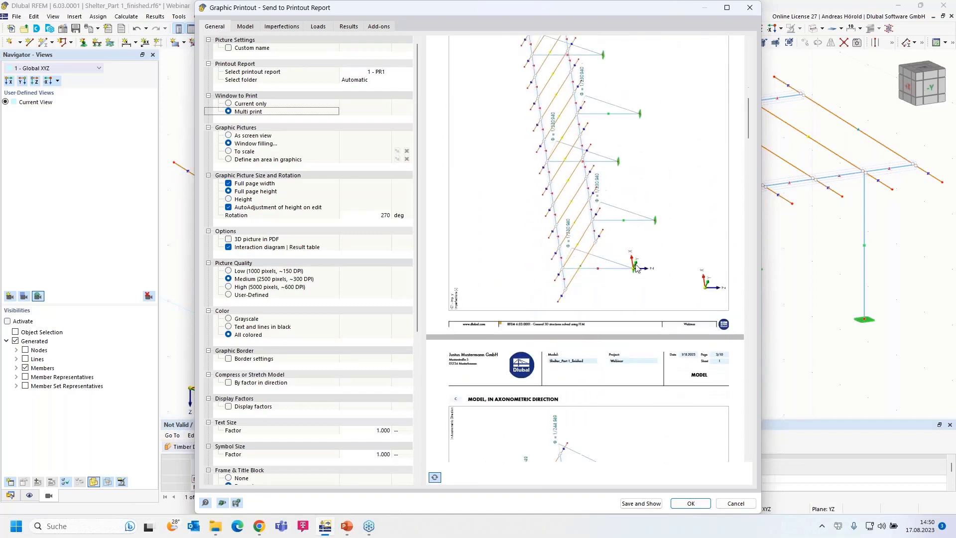
scroll(636, 268, down, 10)
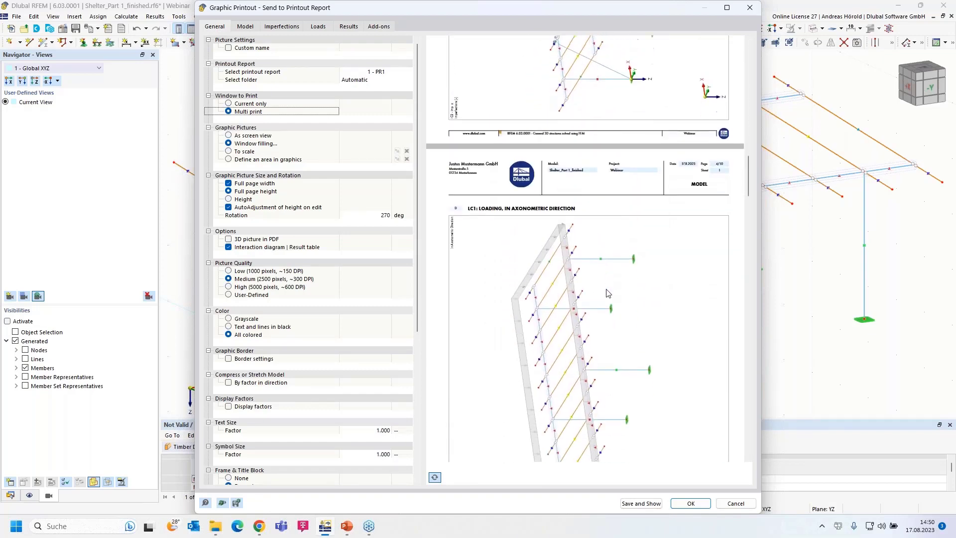
scroll(608, 293, down, 3)
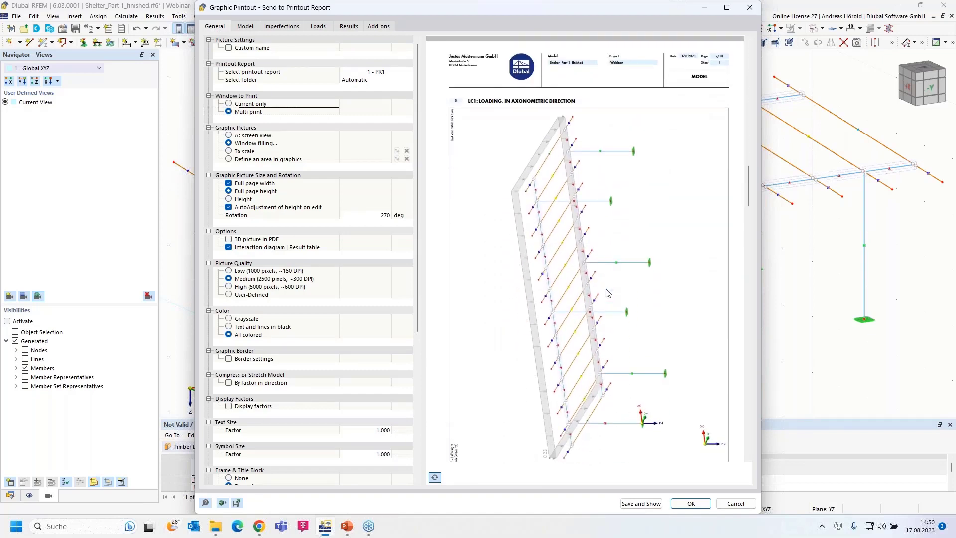
scroll(608, 293, down, 10)
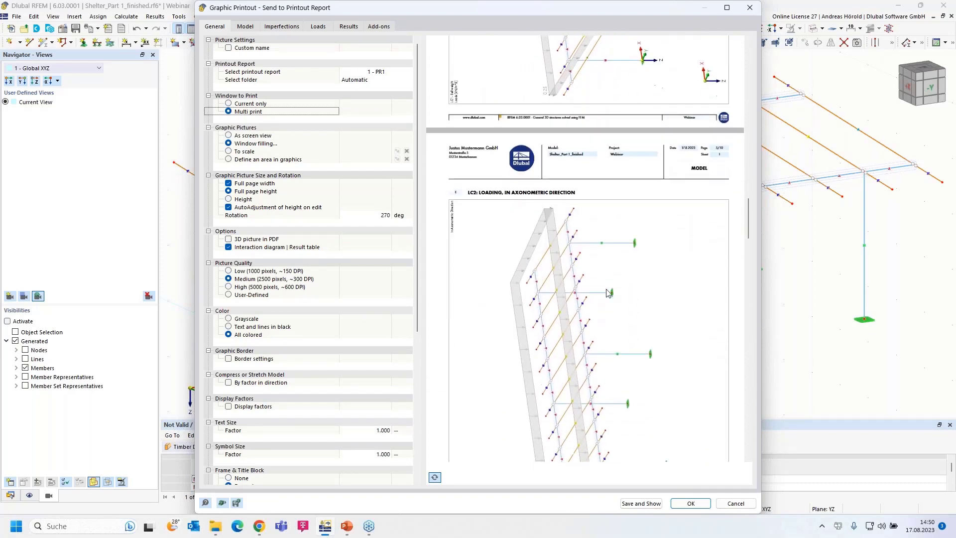
scroll(608, 293, down, 3)
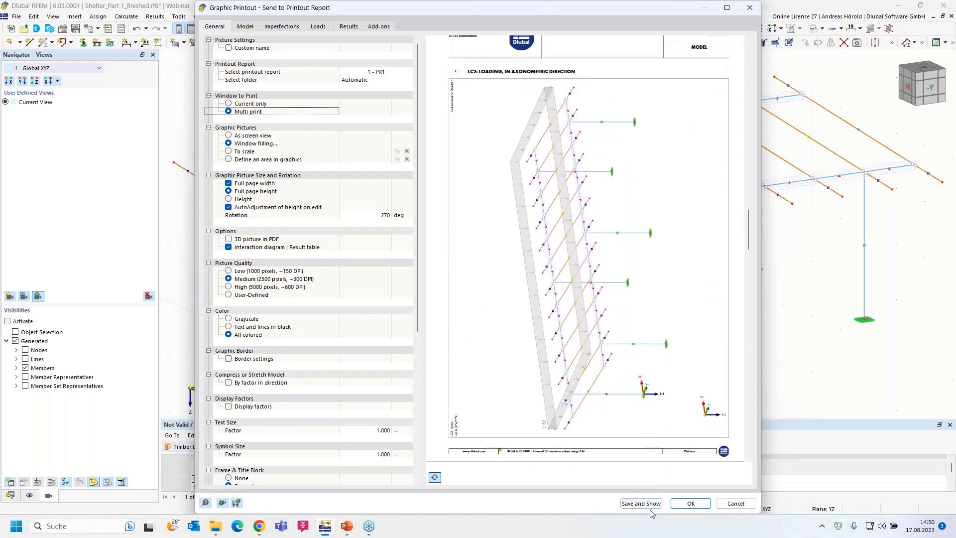
Step: Save the multi-print graphics to printout report PR1 and show the report
click(639, 503)
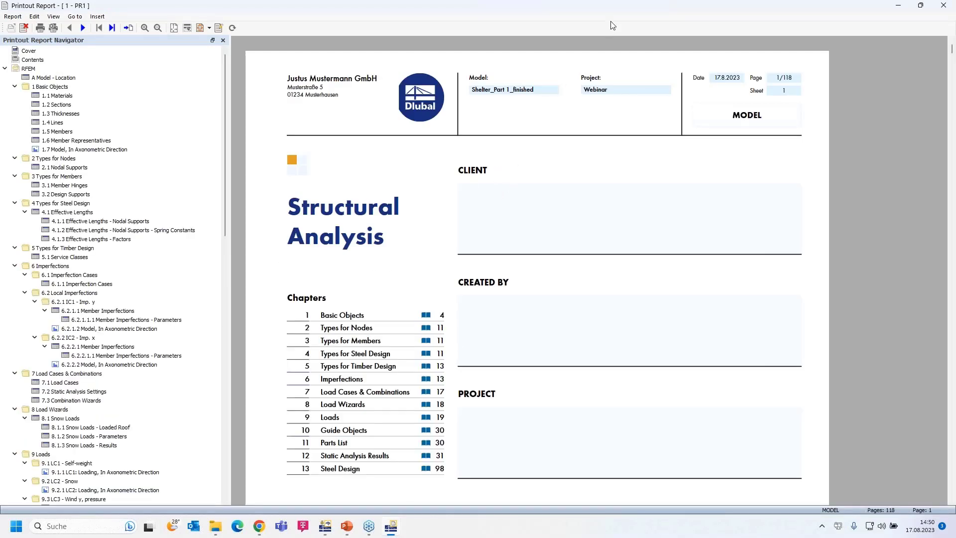
drag(647, 9, 0, 42)
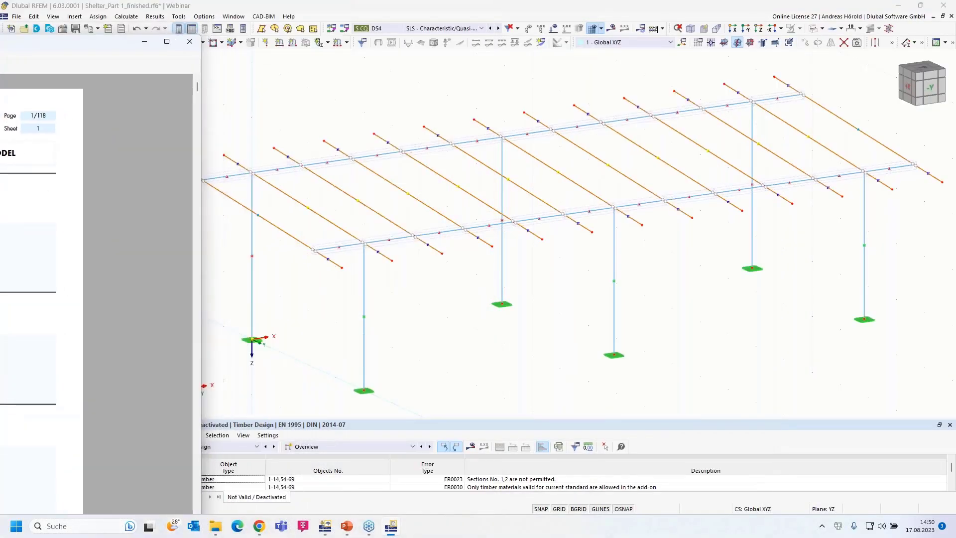
scroll(680, 320, down, 2)
scroll(602, 310, up, 3)
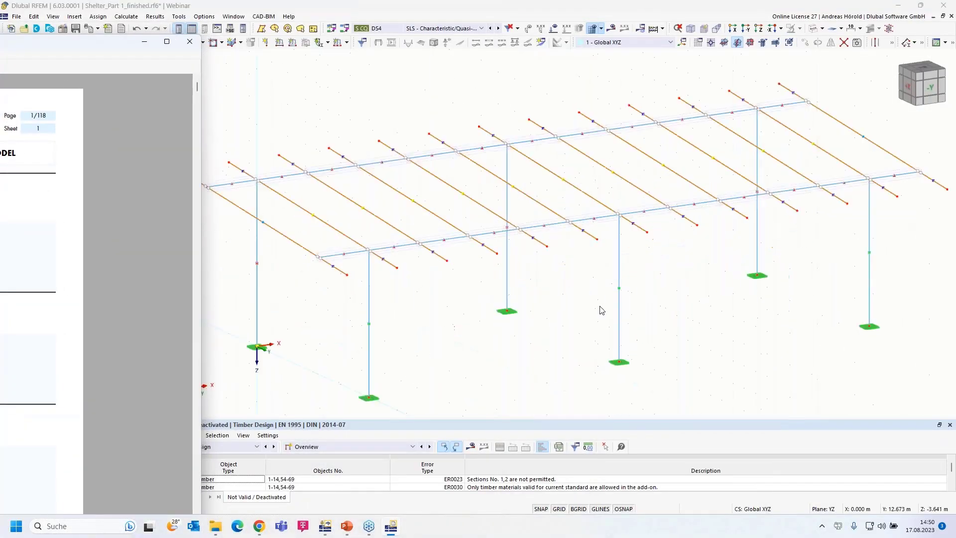
scroll(602, 310, down, 2)
scroll(601, 309, up, 3)
drag(63, 46, 730, 28)
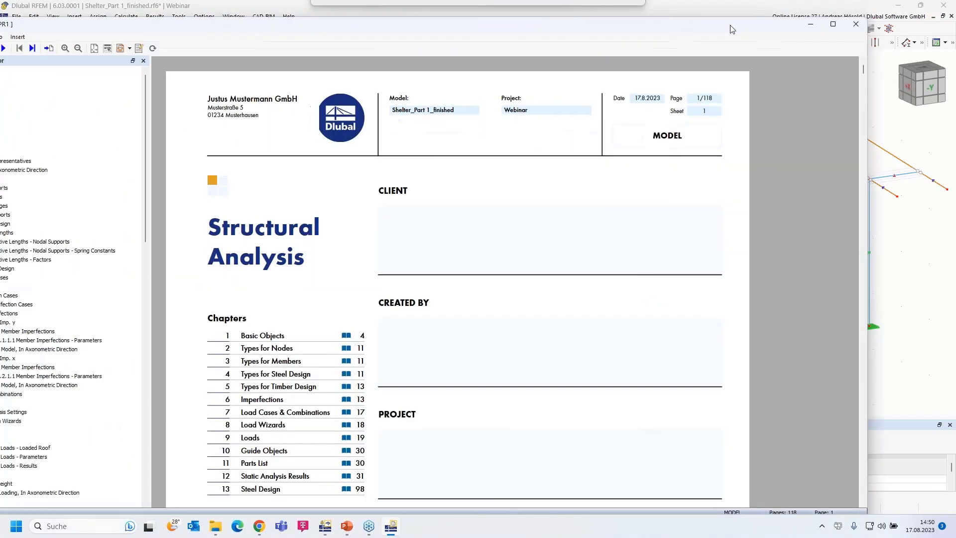
click(833, 24)
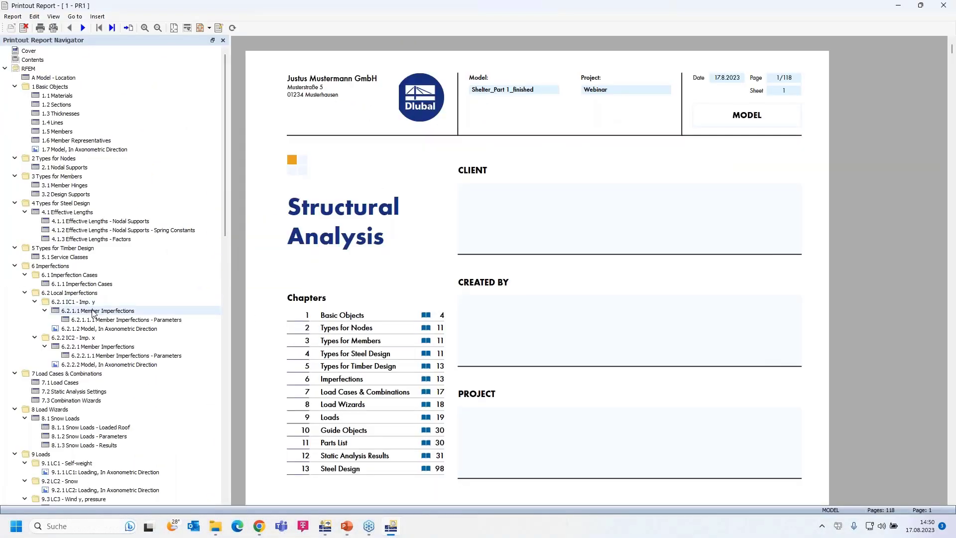
Step: Review the axonometric model graphic and the imperfection graphics of IC1 and IC2 in the report
scroll(115, 284, down, 3)
scroll(115, 284, up, 3)
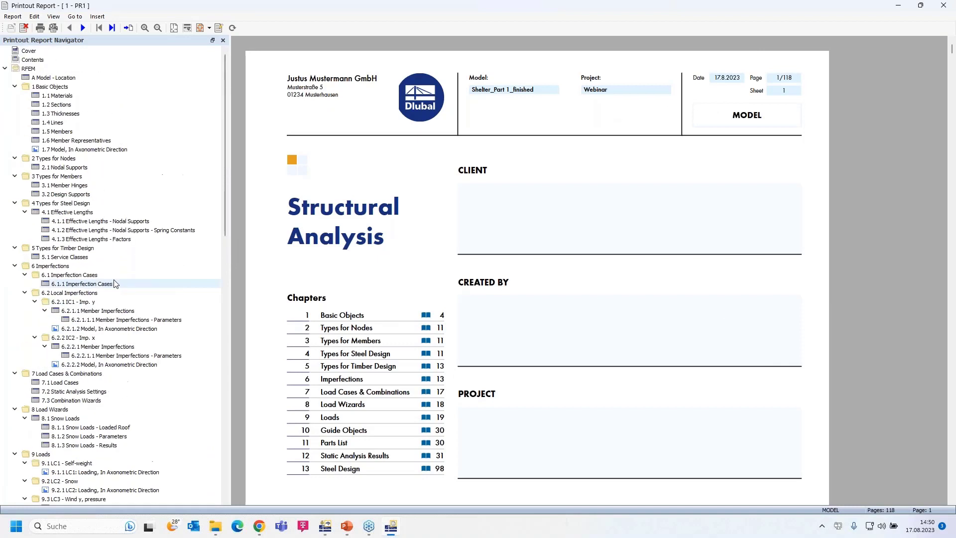
click(78, 150)
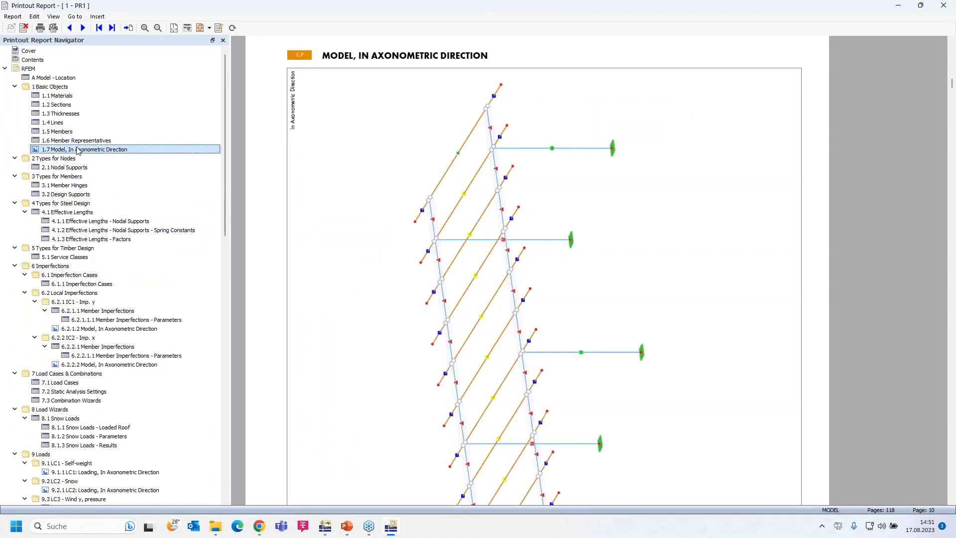
ctrl+scroll(438, 236, down, 2)
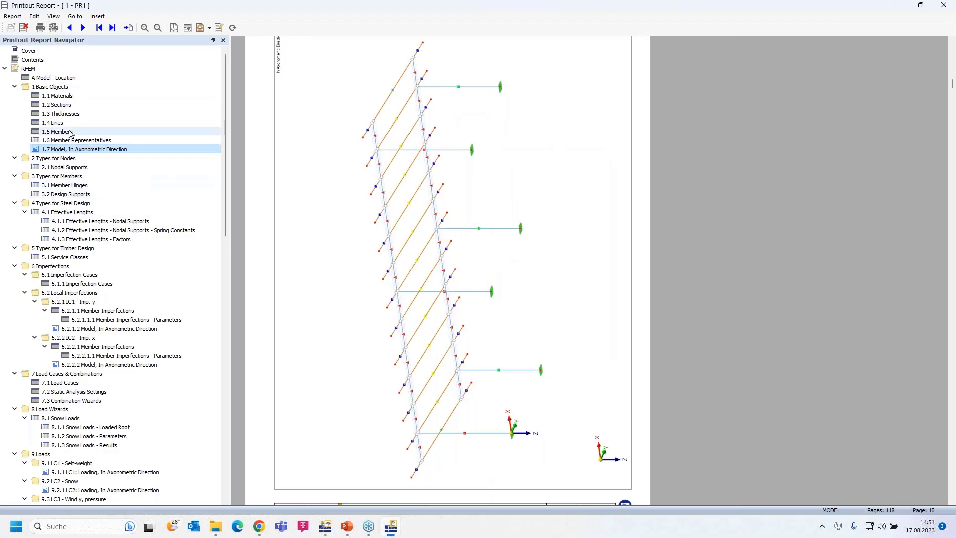
click(84, 330)
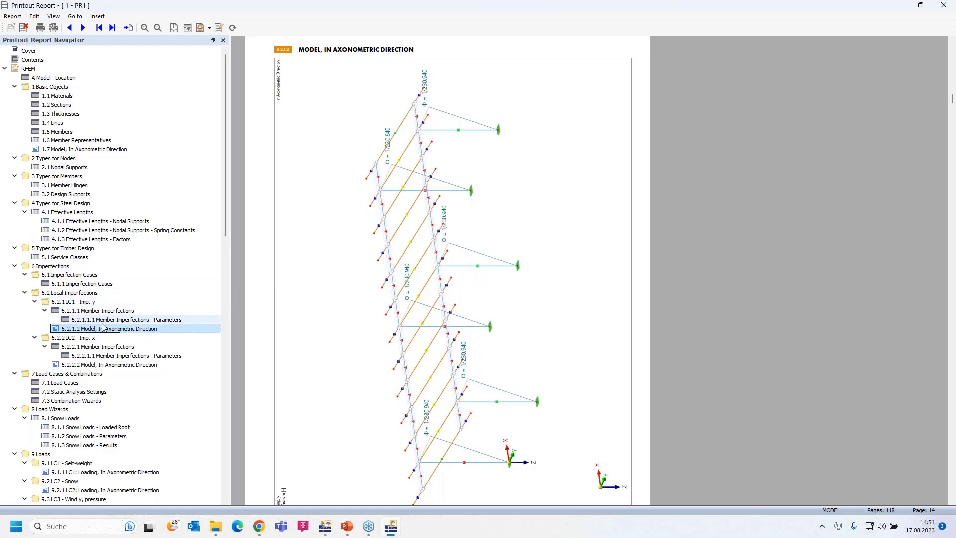
click(111, 365)
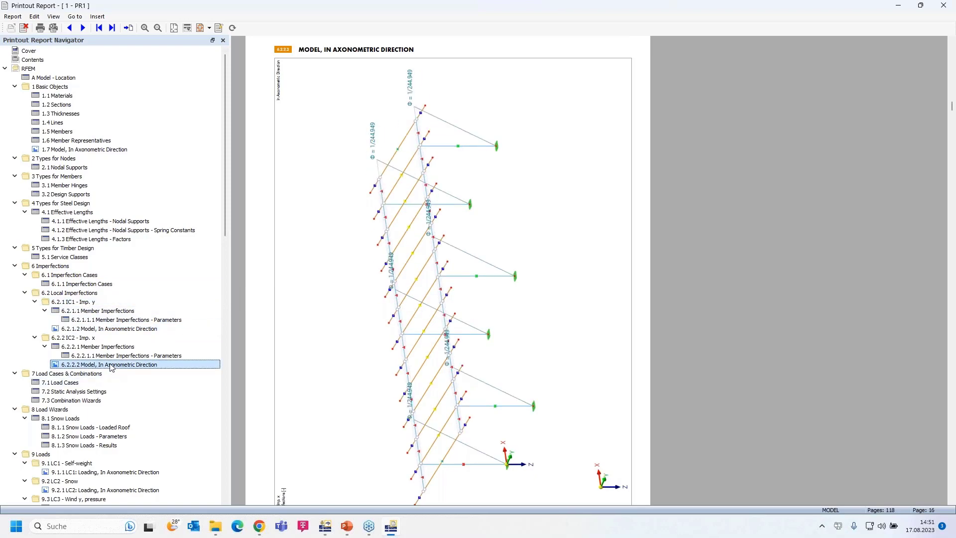
Step: Review the axonometric loading graphics of load cases LC2, LC3 and LC4 in the report
scroll(112, 367, down, 7)
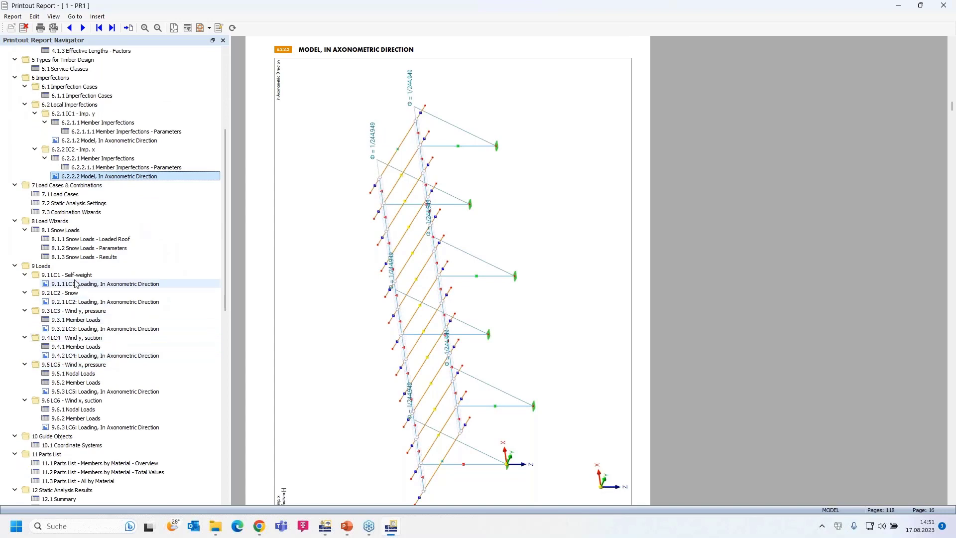
click(73, 302)
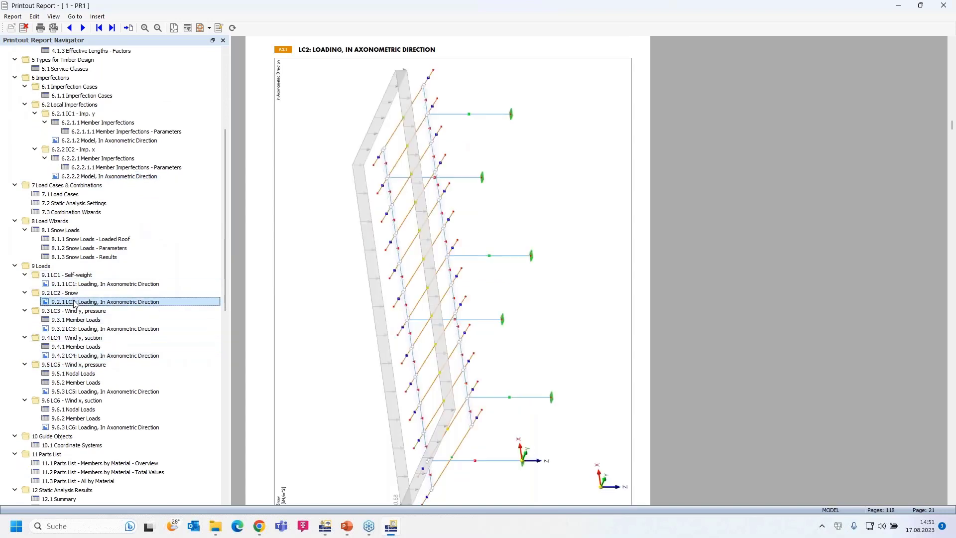
click(84, 329)
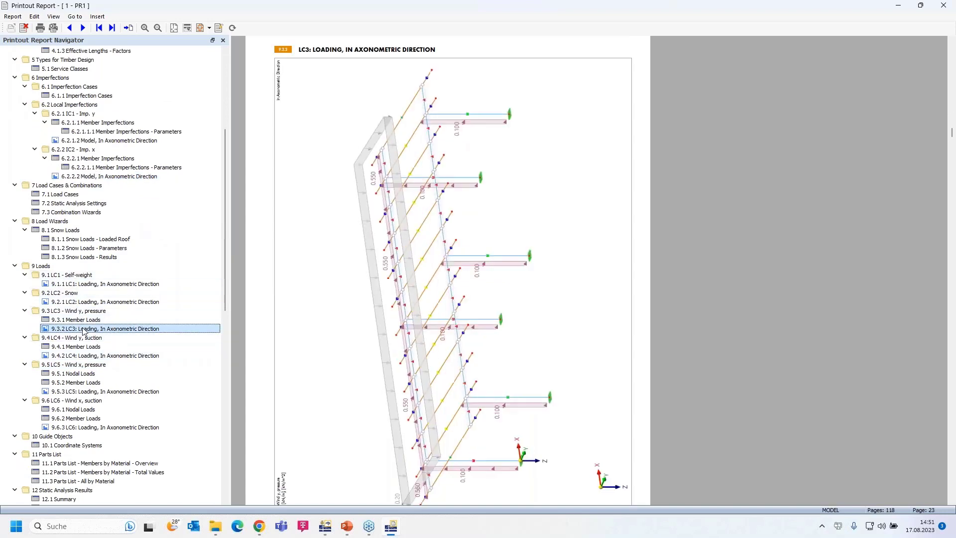
scroll(84, 331, down, 2)
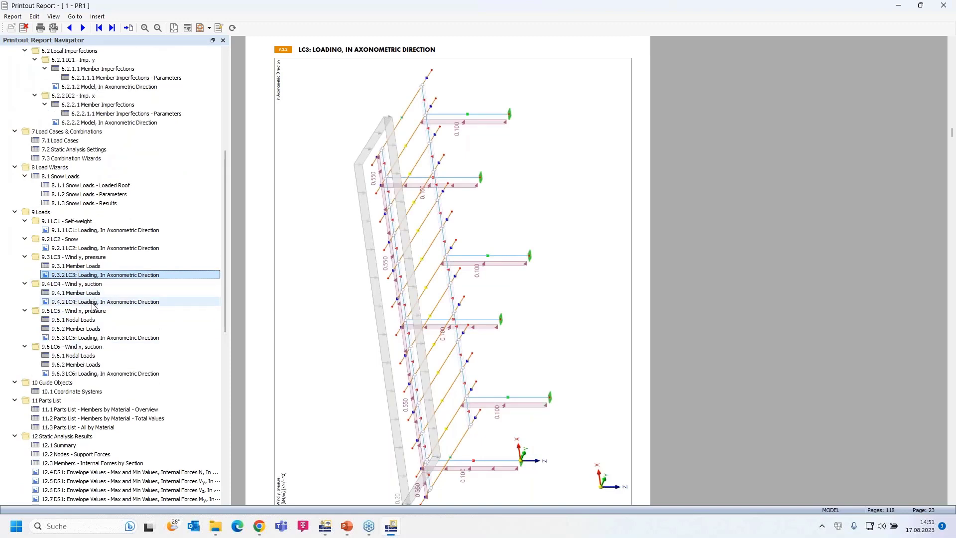
click(93, 302)
Step: Review the DS1 envelope graphics of internal forces N, Vy and My under the static analysis results
scroll(93, 305, down, 6)
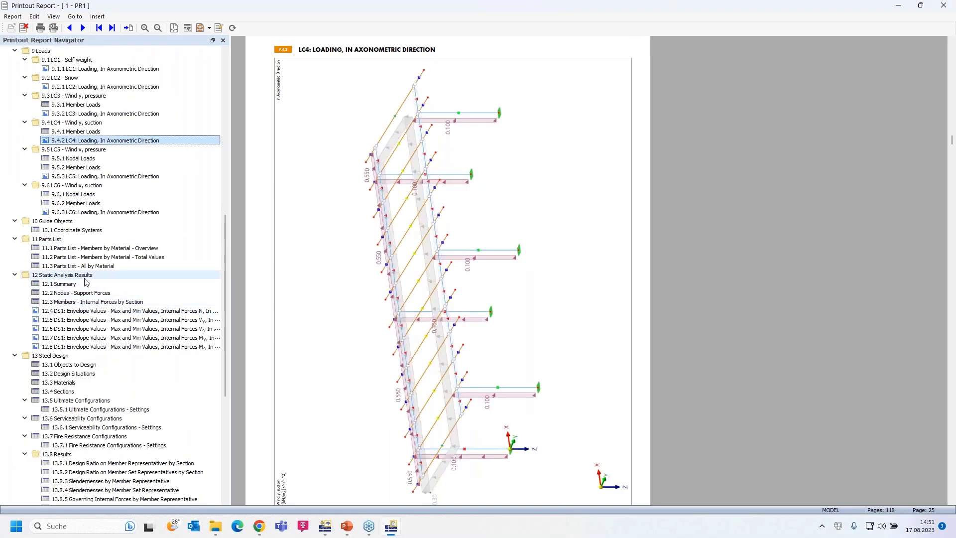
click(103, 312)
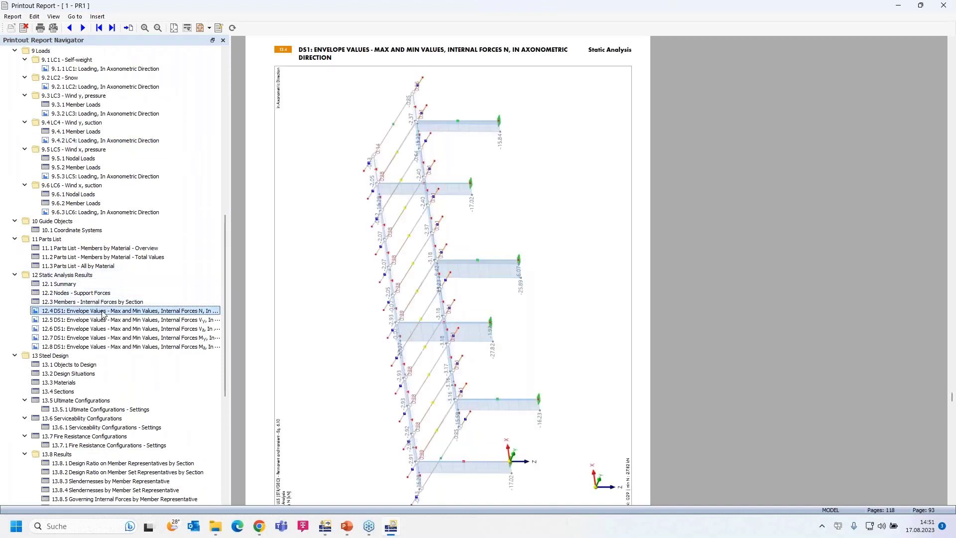
click(142, 320)
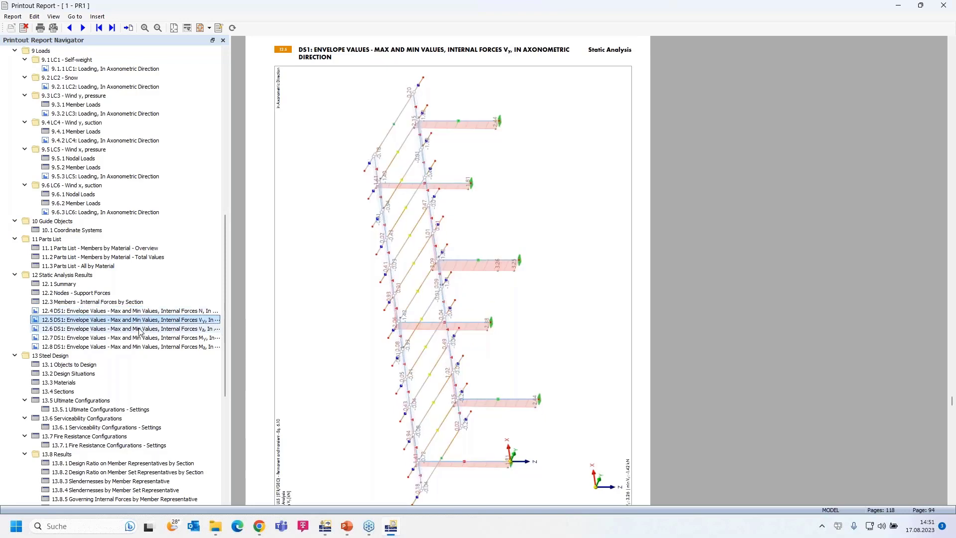
click(146, 338)
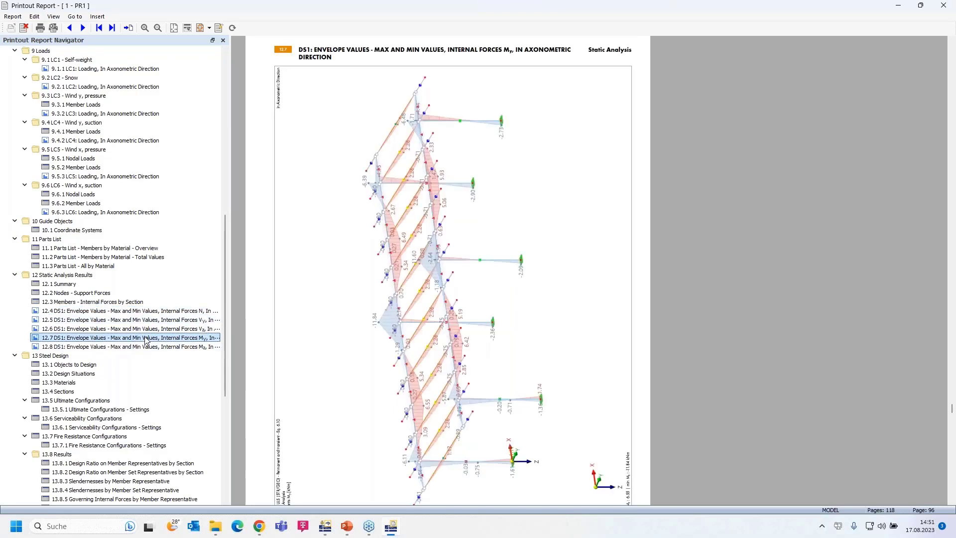
Step: Review the graphics of the maximum of all design checks for timber design and steel design
scroll(146, 340, down, 9)
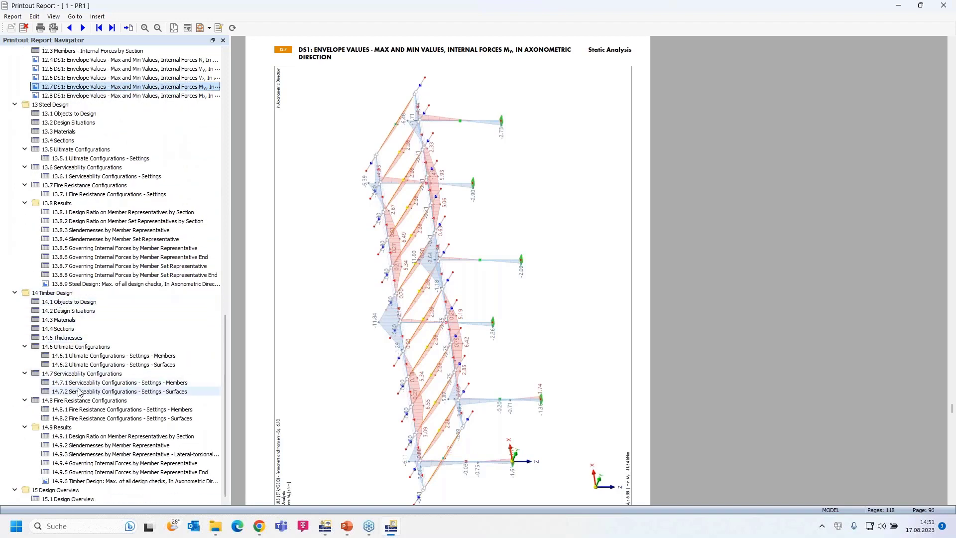
click(86, 481)
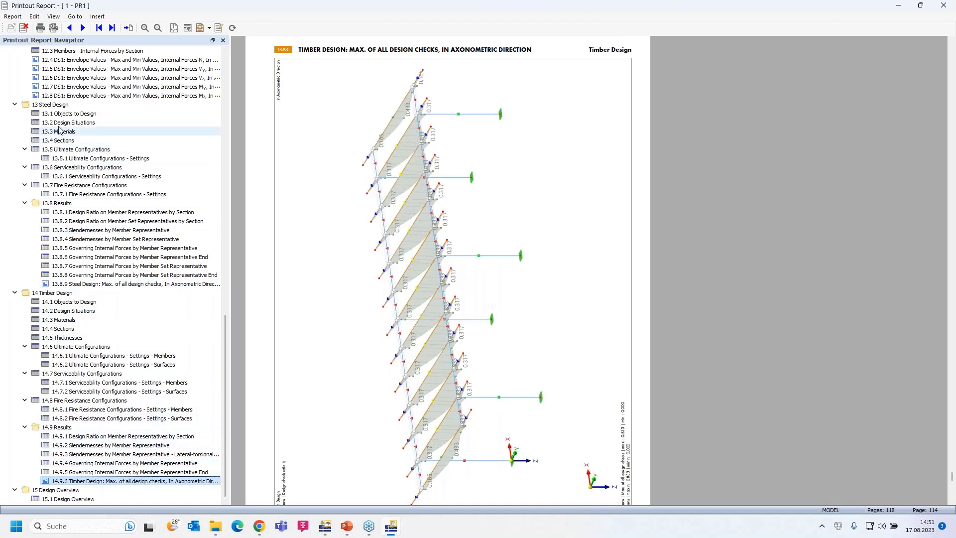
click(108, 285)
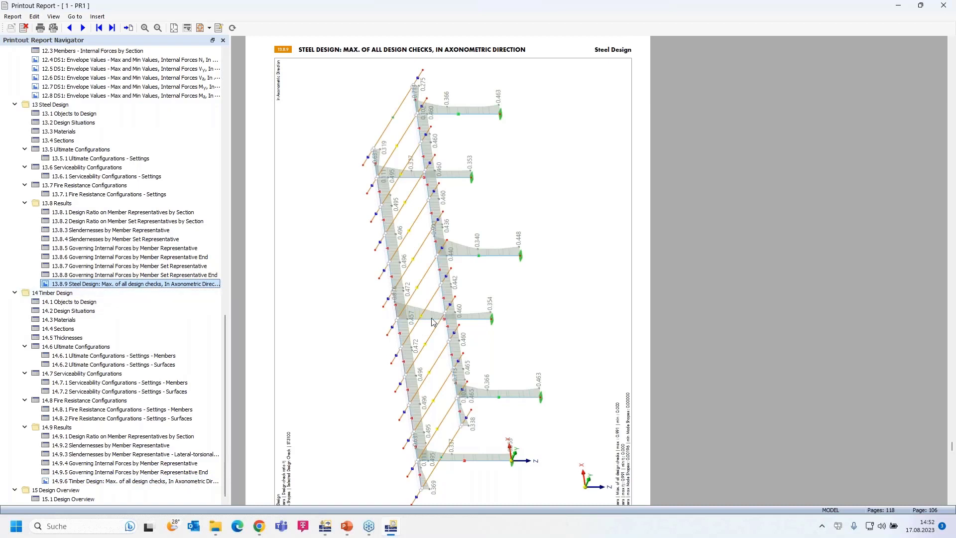
Step: Examine the steel design tables of governing internal forces by member set representative and representative end
click(106, 275)
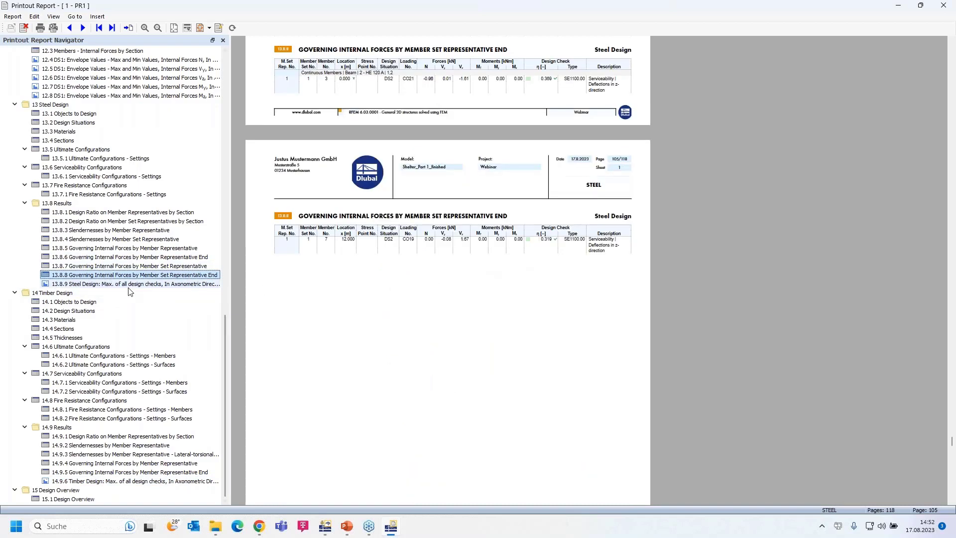
scroll(387, 274, up, 5)
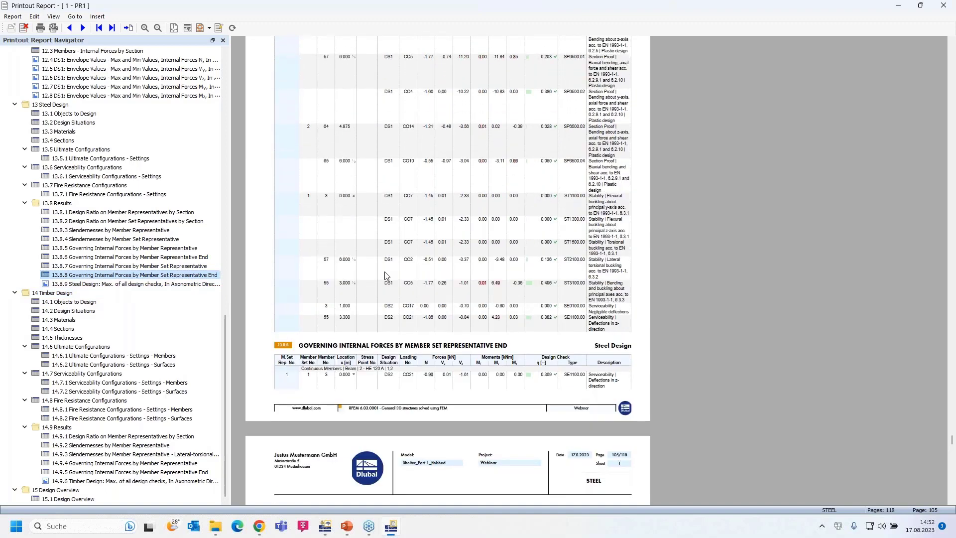
scroll(387, 274, up, 2)
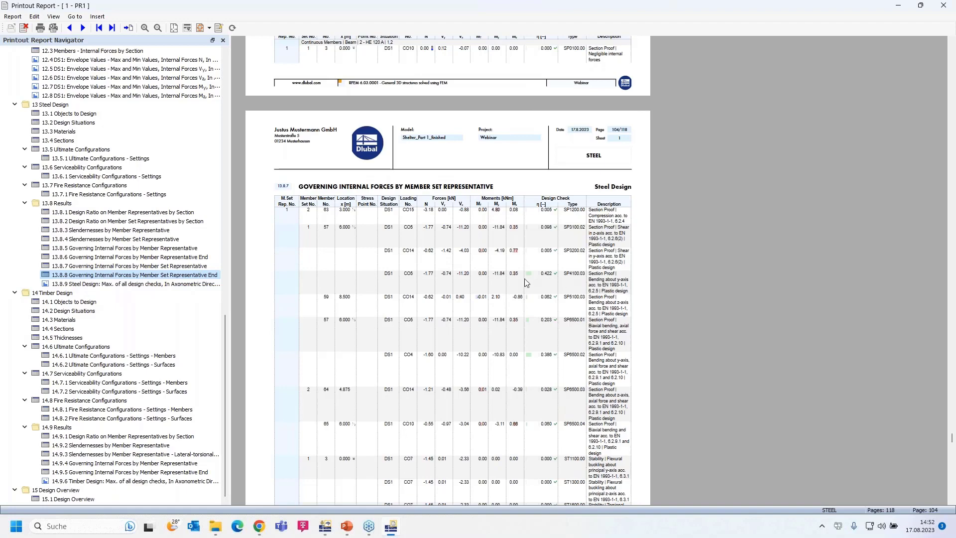
scroll(491, 287, down, 3)
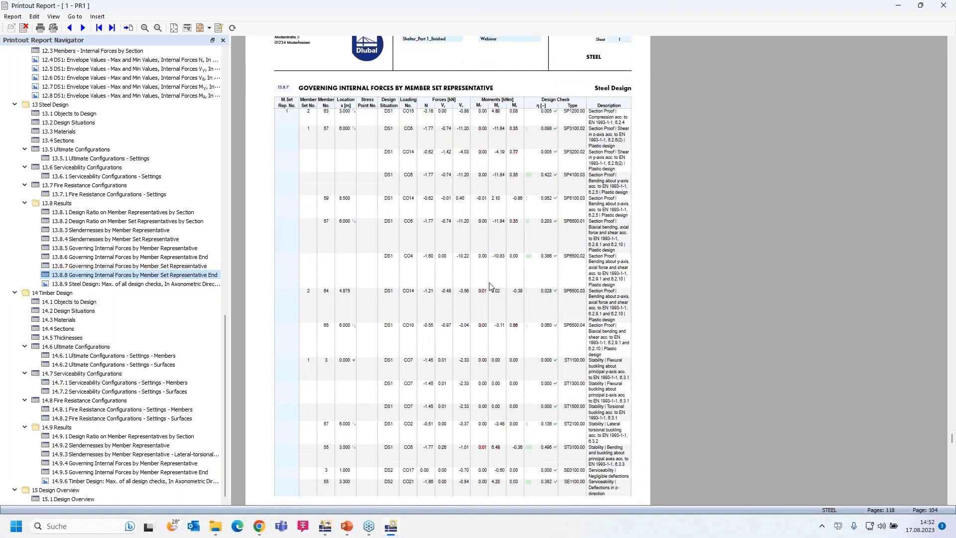
Step: Examine the parts list tables: members by material overview, members by material total values and all by material
scroll(156, 381, up, 6)
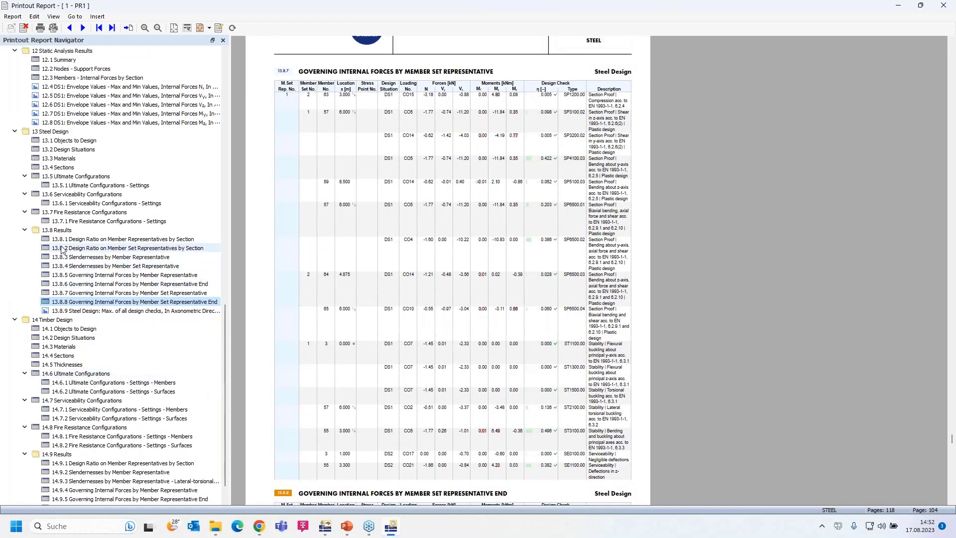
scroll(70, 244, up, 2)
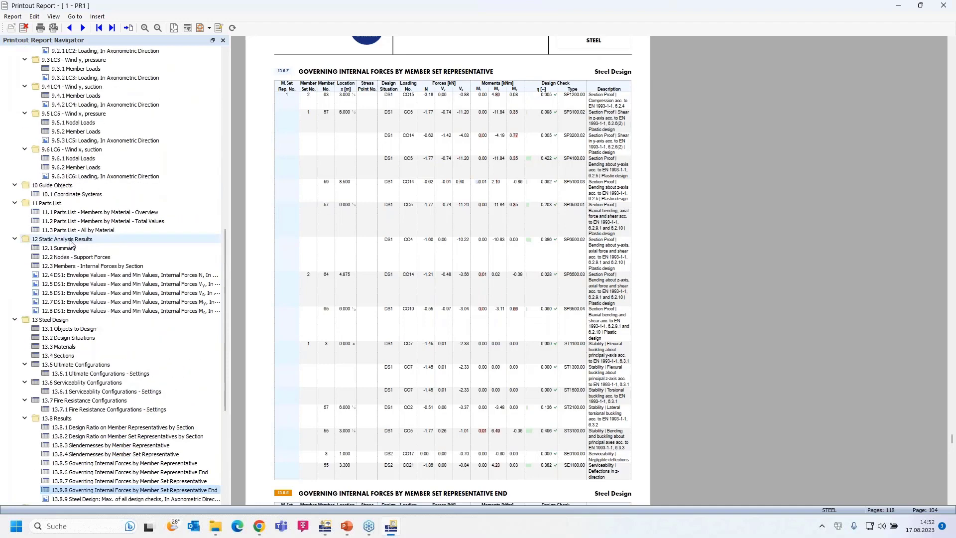
click(77, 213)
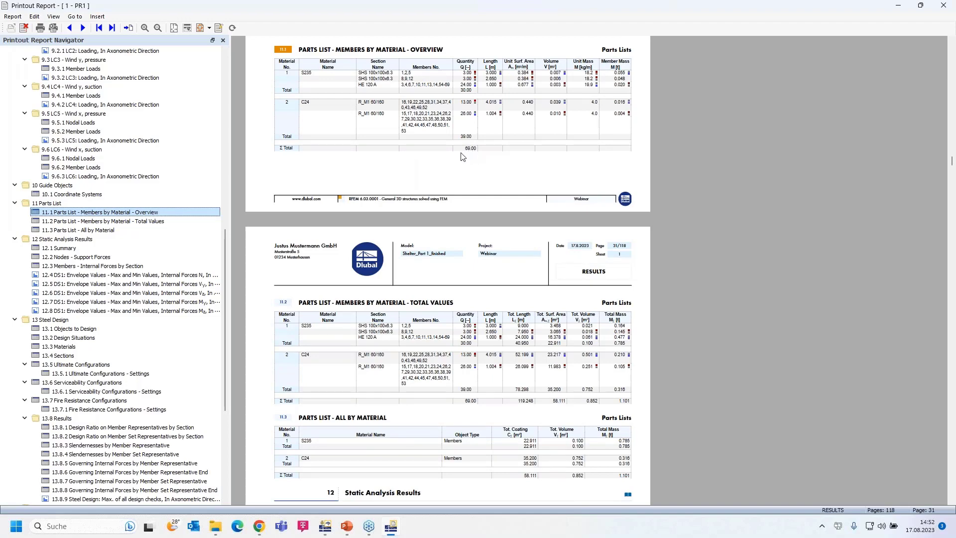
ctrl+scroll(463, 157, up, 2)
ctrl+scroll(463, 157, down, 1)
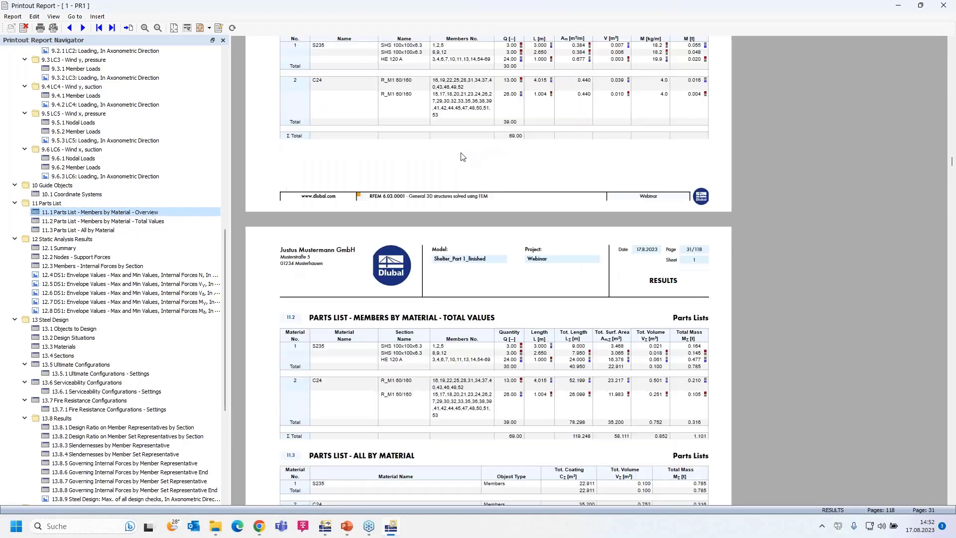
click(157, 29)
click(158, 29)
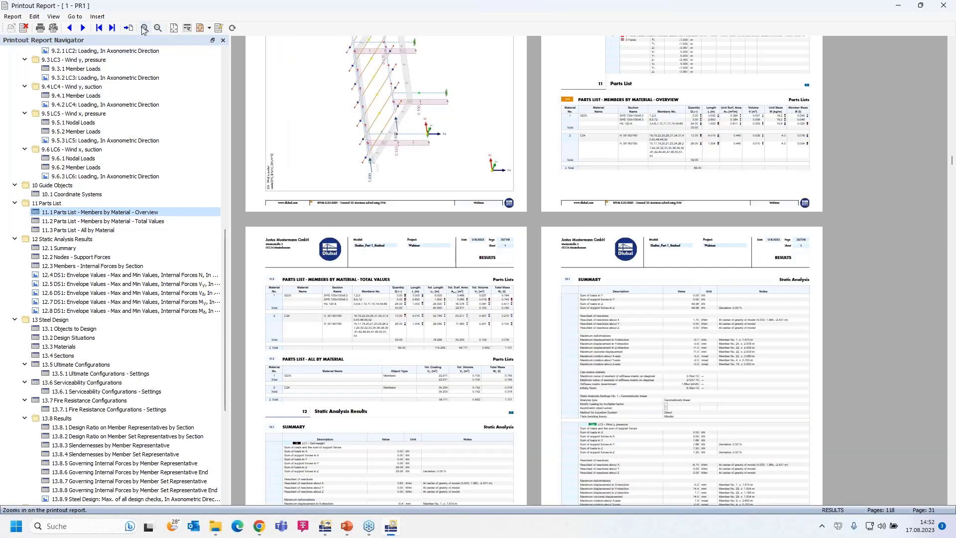
click(145, 28)
click(145, 28)
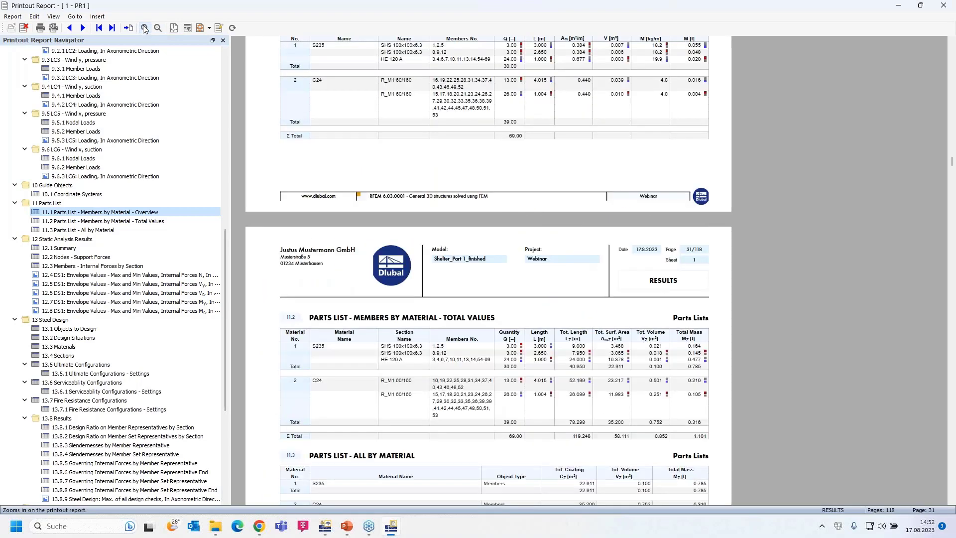
click(145, 28)
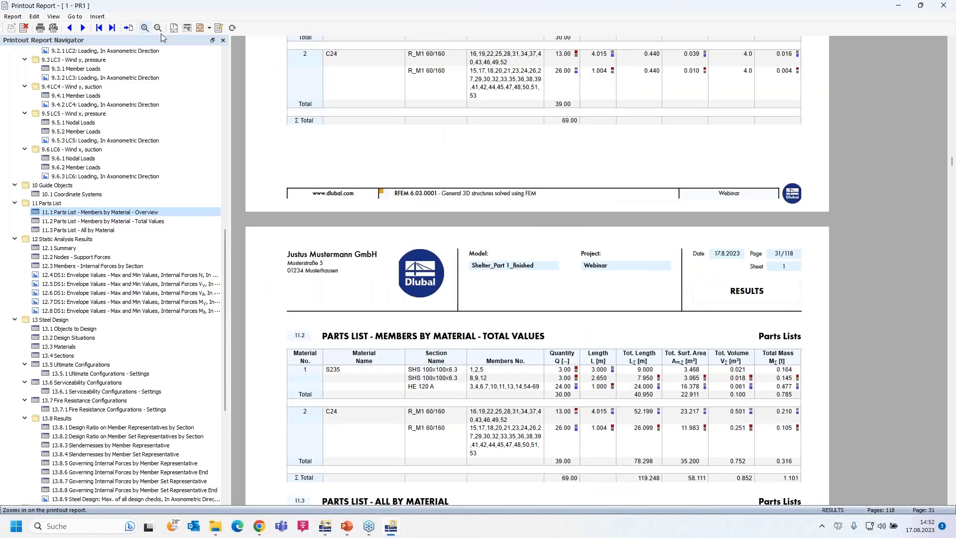
scroll(591, 197, up, 3)
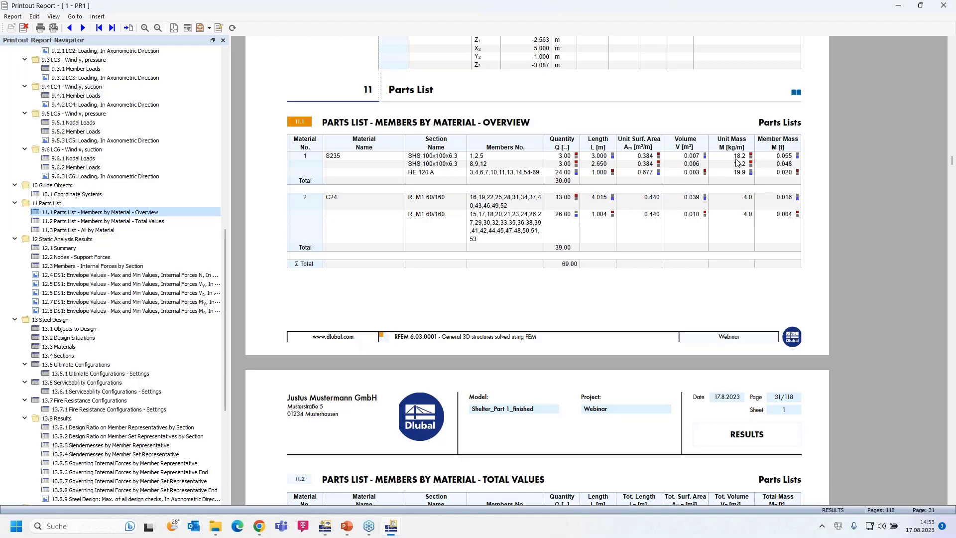
scroll(544, 260, down, 3)
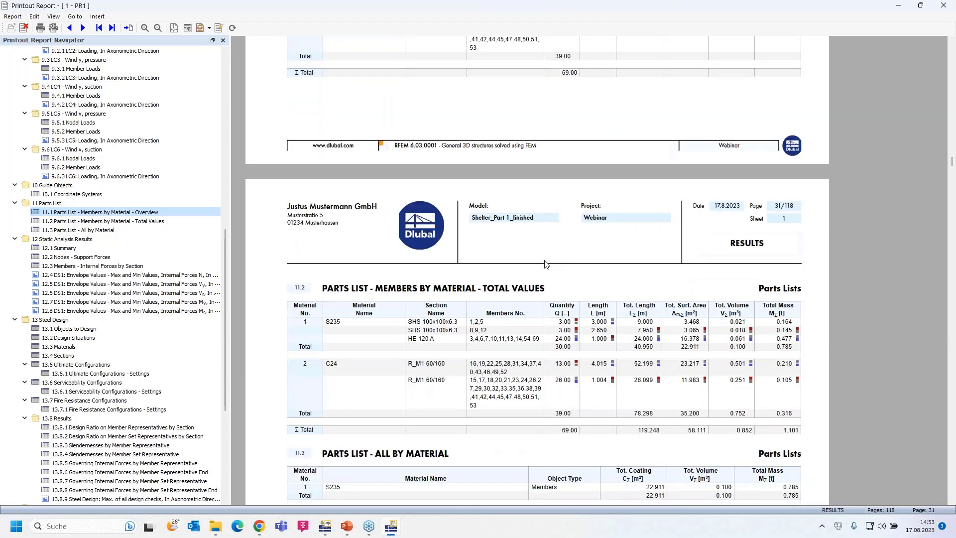
scroll(545, 264, down, 3)
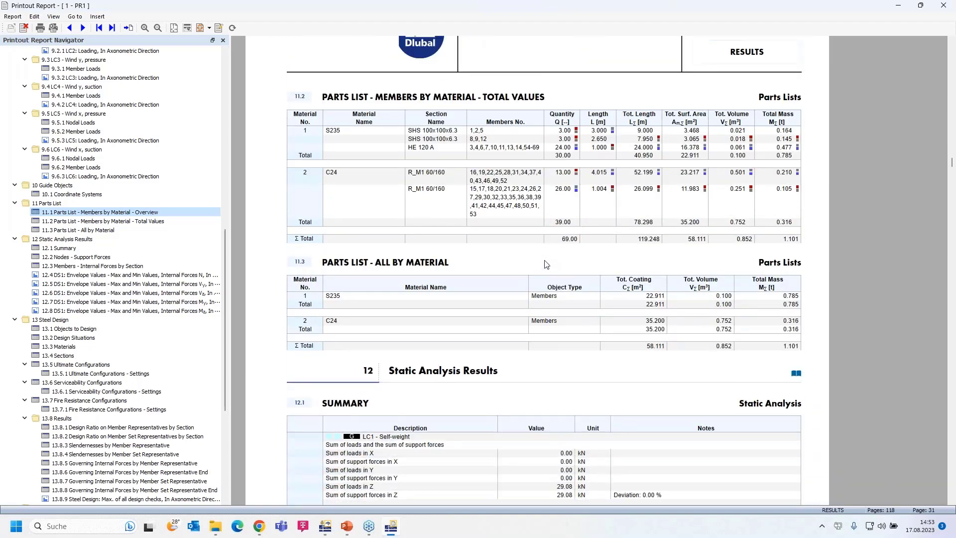
Step: Open the report cover for editing and try the cover page without its preview image before restoring the image
scroll(546, 264, down, 1)
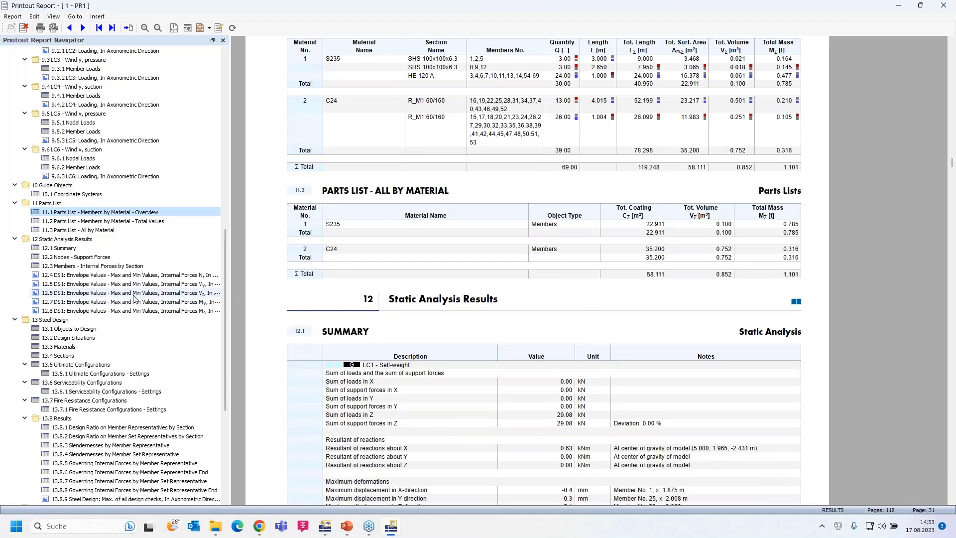
scroll(133, 297, up, 9)
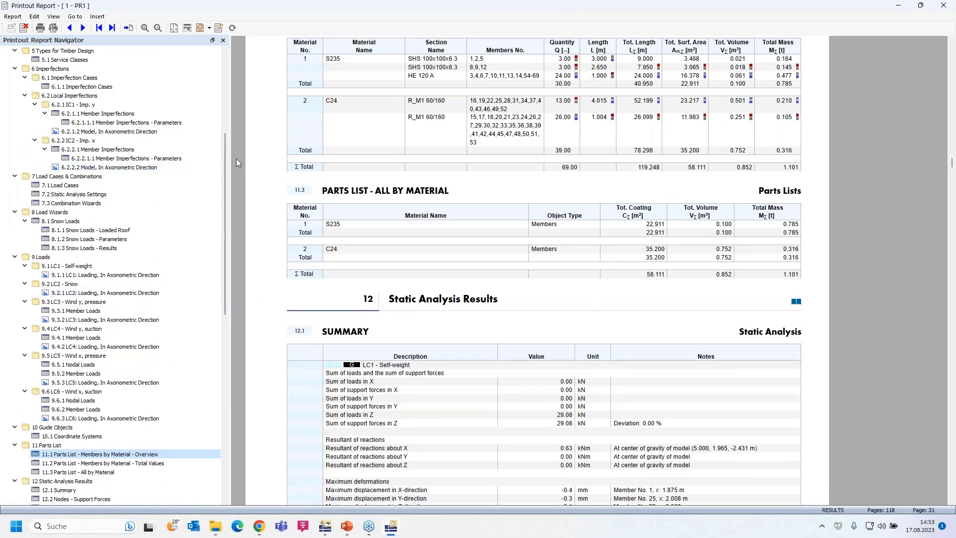
drag(225, 148, 222, 55)
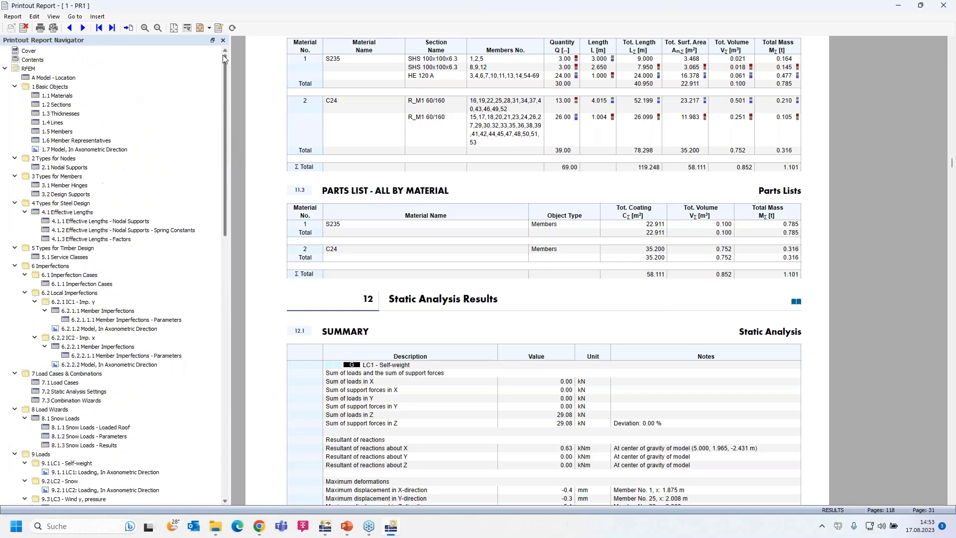
click(49, 53)
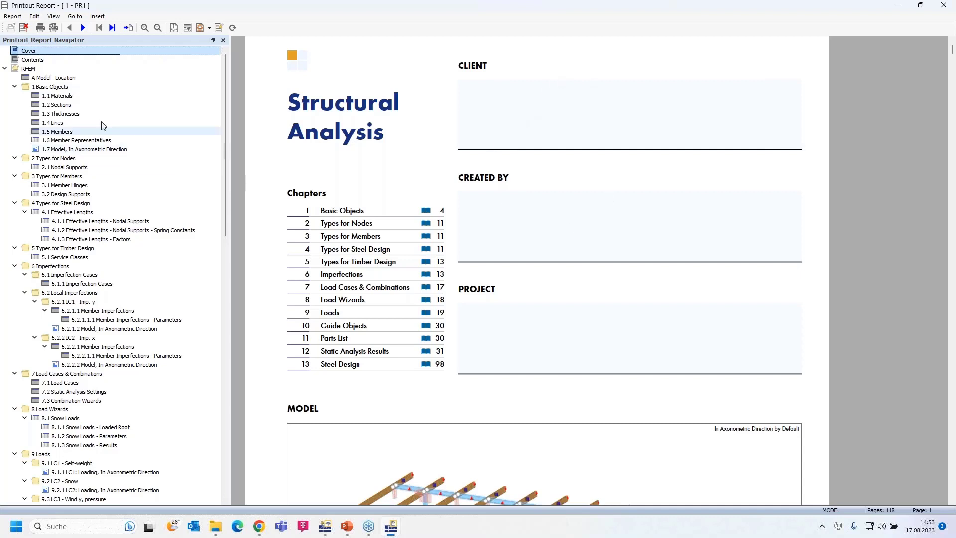
right_click(70, 53)
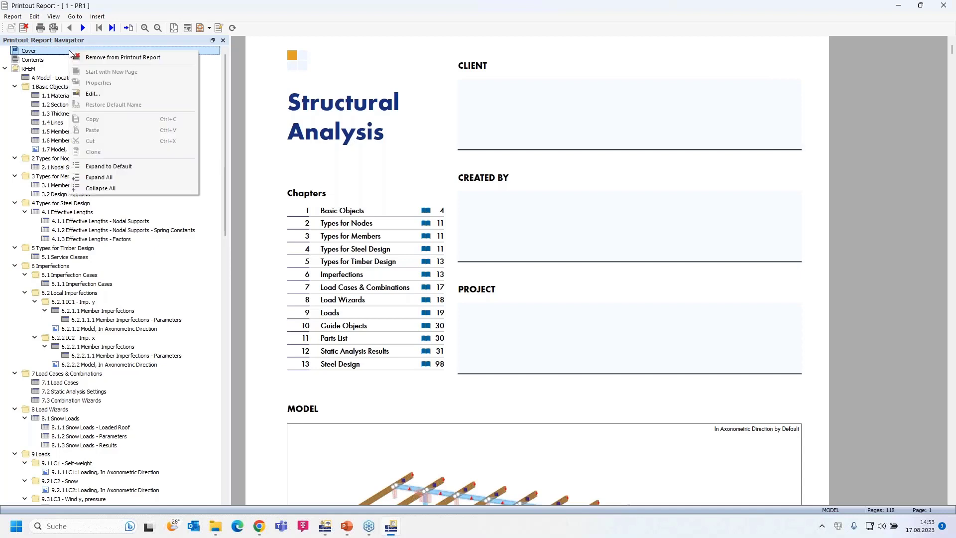
click(113, 95)
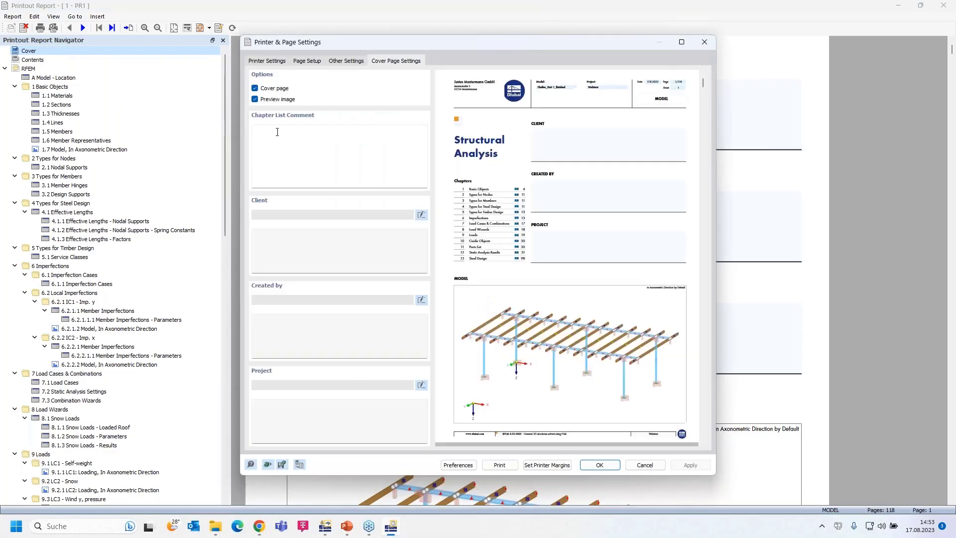
click(255, 100)
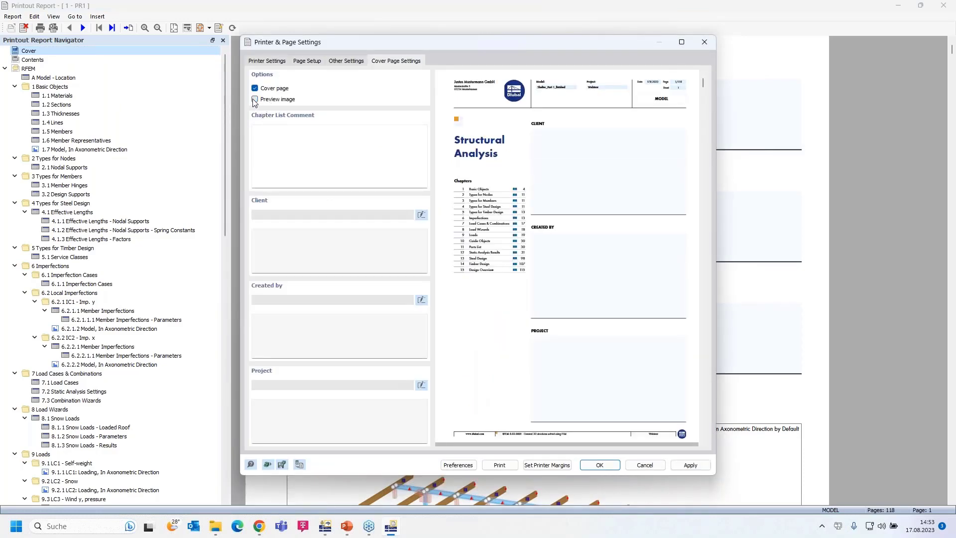
click(254, 100)
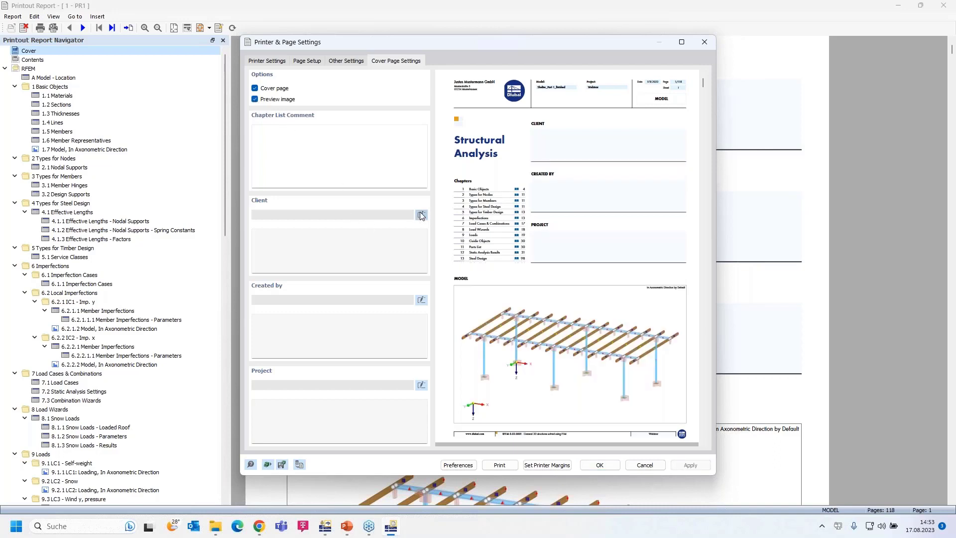
Step: Fill in the cover page with the client's name, the author's name and the project "Shelter on market"
click(309, 239)
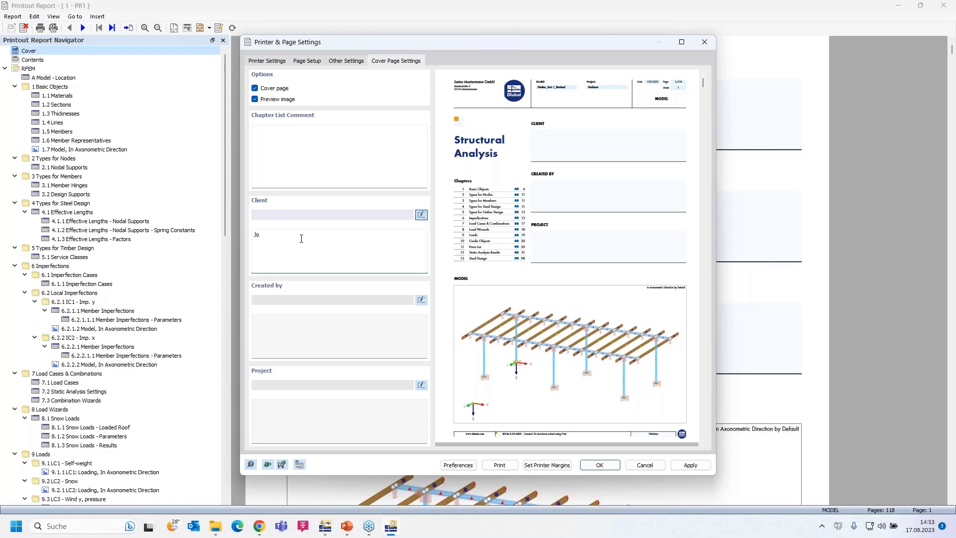
text(John Doe)
click(277, 334)
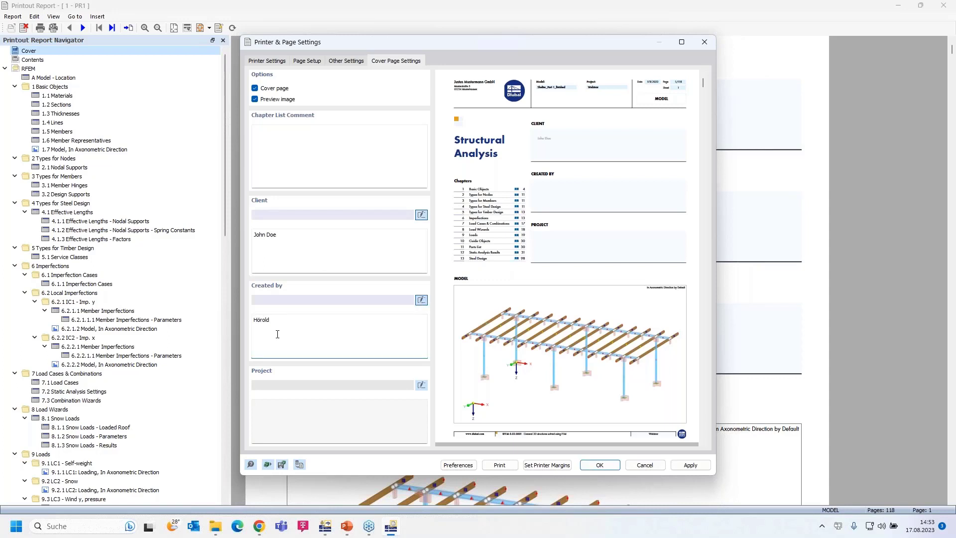
click(329, 403)
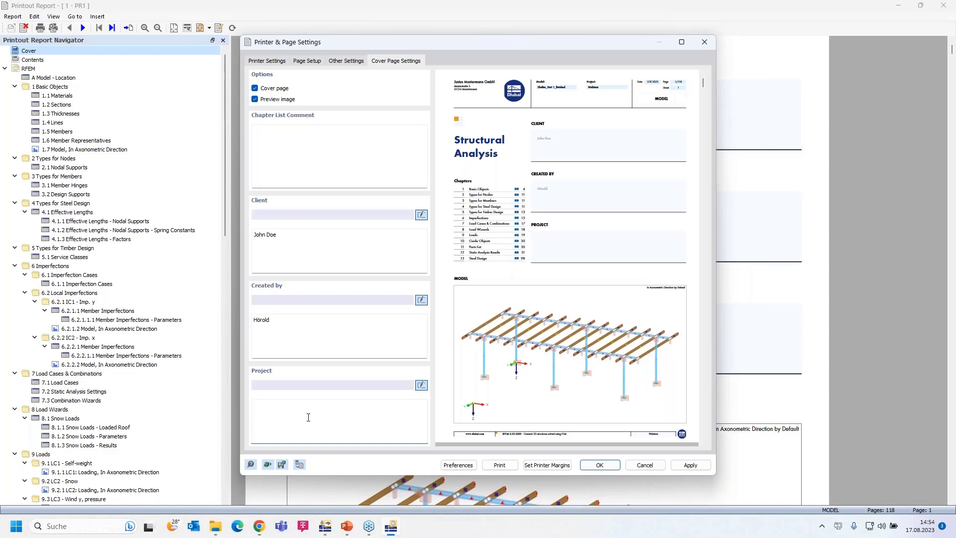
text(oof on market)
drag(265, 405, 250, 404)
text(Shelter)
key(Delete)
Step: Examine the header text lines and logo path, the paper size and margins, and the printer settings of the report
click(347, 62)
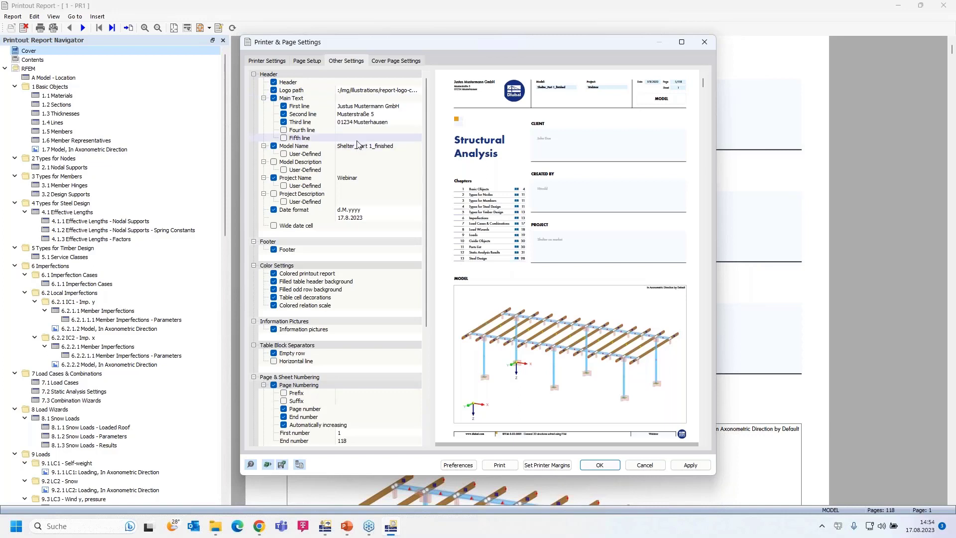
click(355, 106)
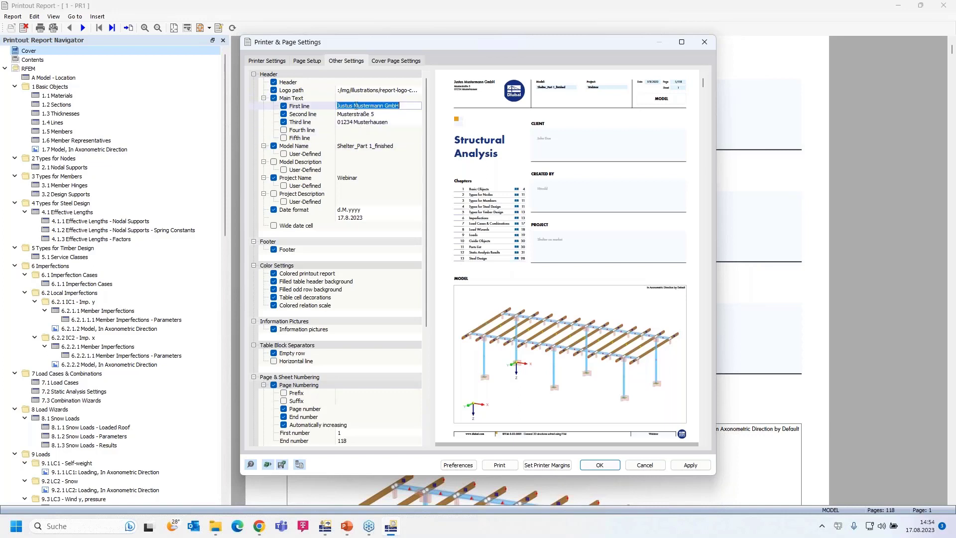
click(348, 114)
click(349, 122)
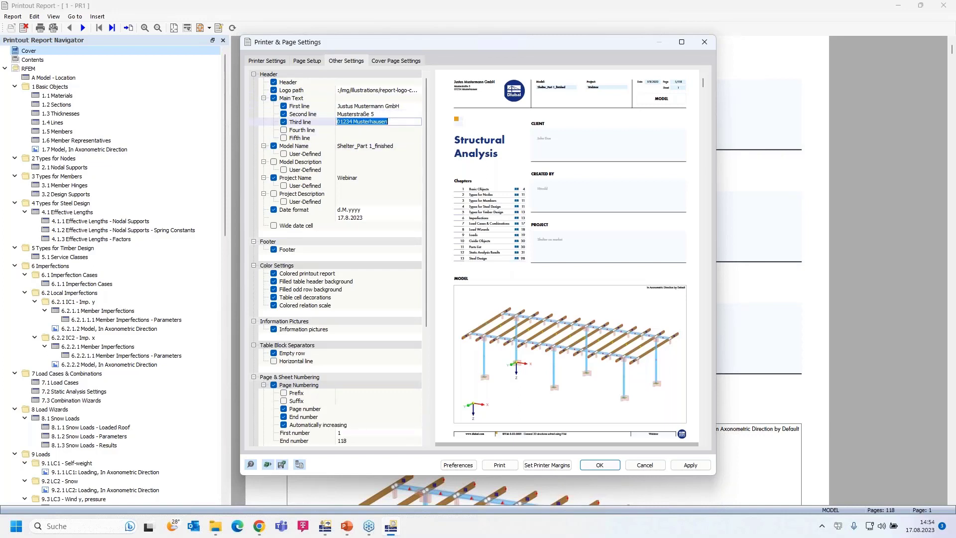
click(352, 91)
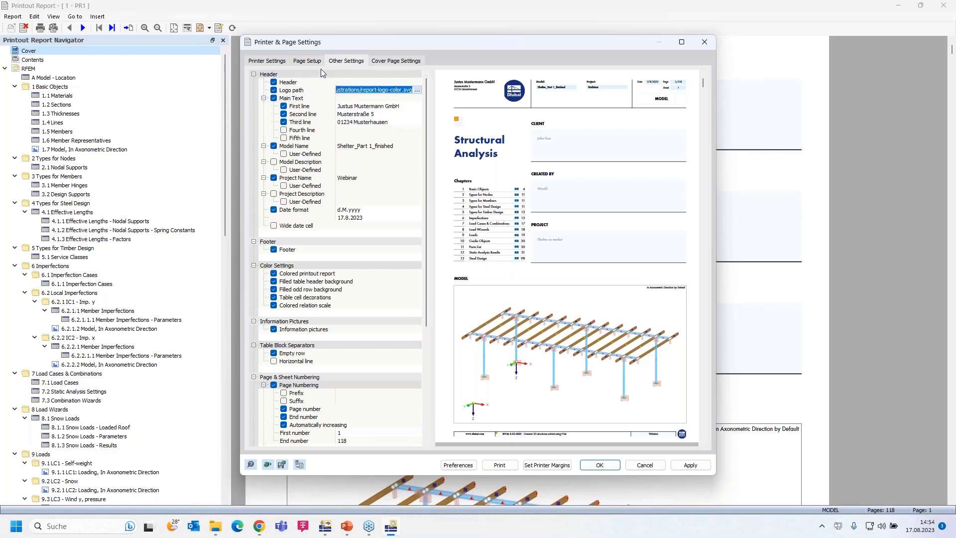
click(307, 62)
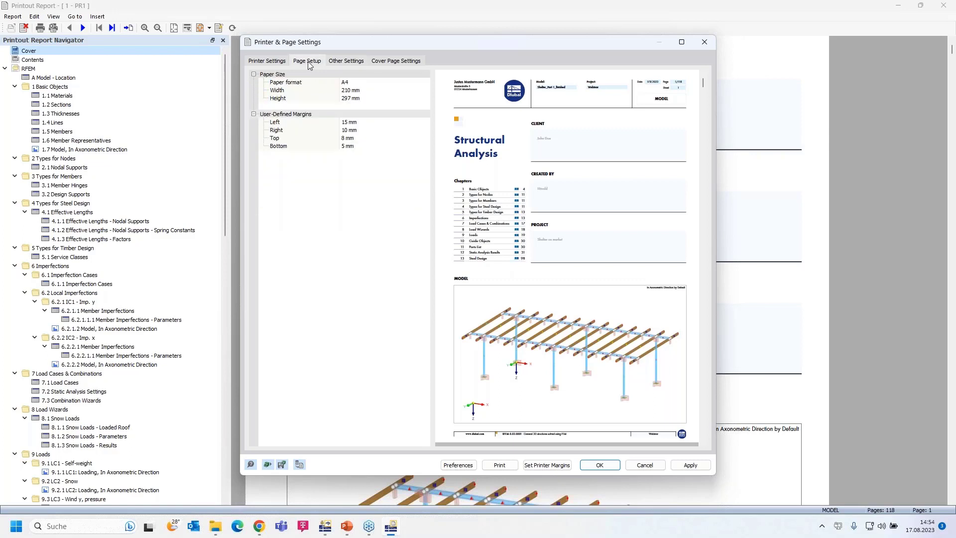
click(268, 61)
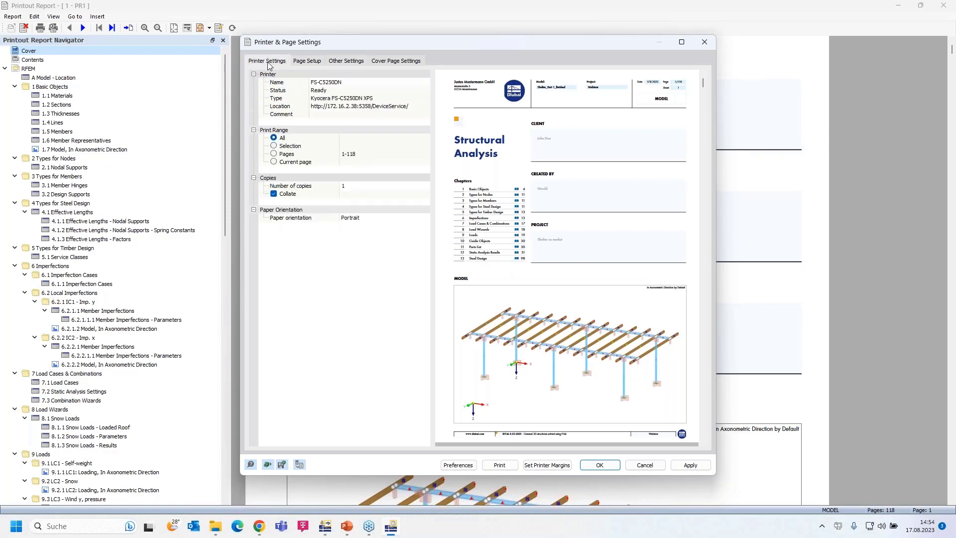
click(314, 61)
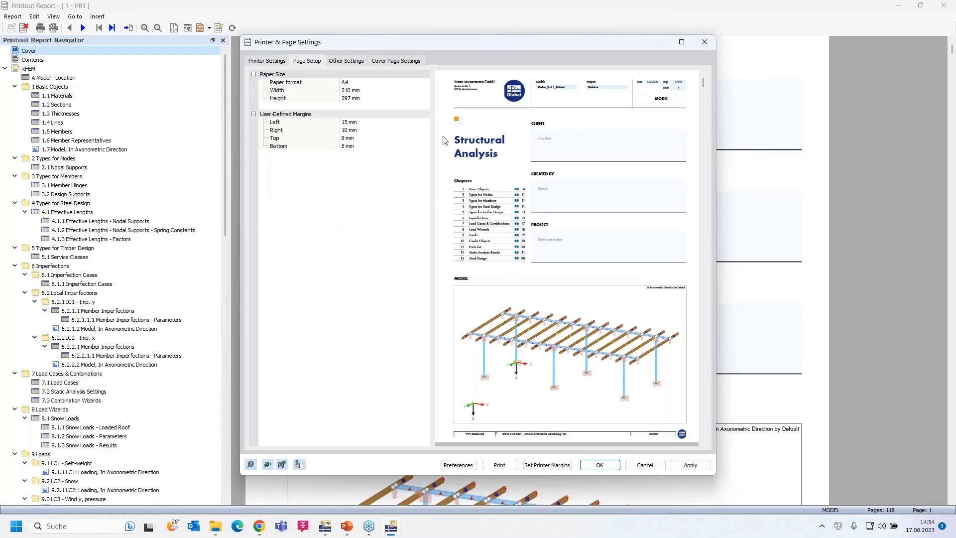
Step: Set the bottom page margin to 10 mm, apply the page settings and check the completed cover page
click(597, 466)
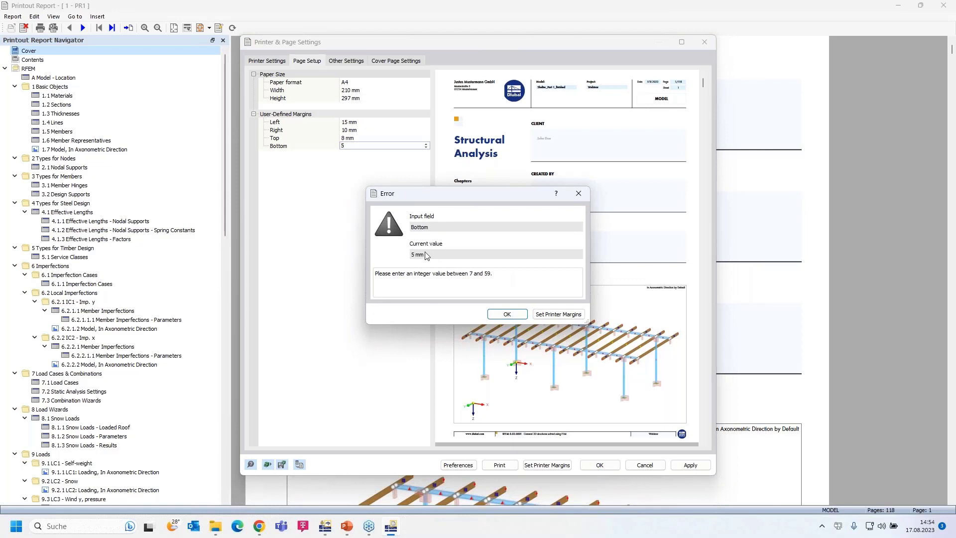
click(508, 315)
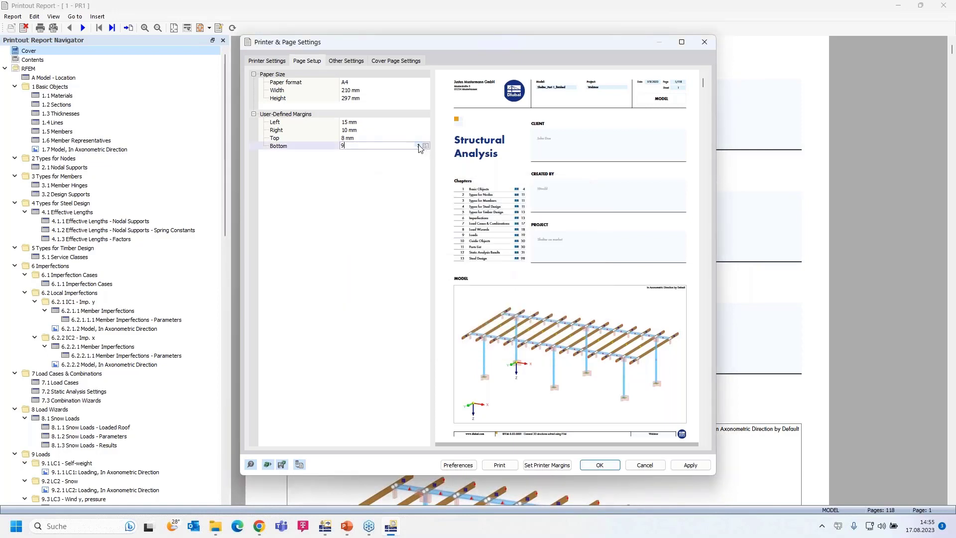
key(BackSpace)
text(10)
click(600, 465)
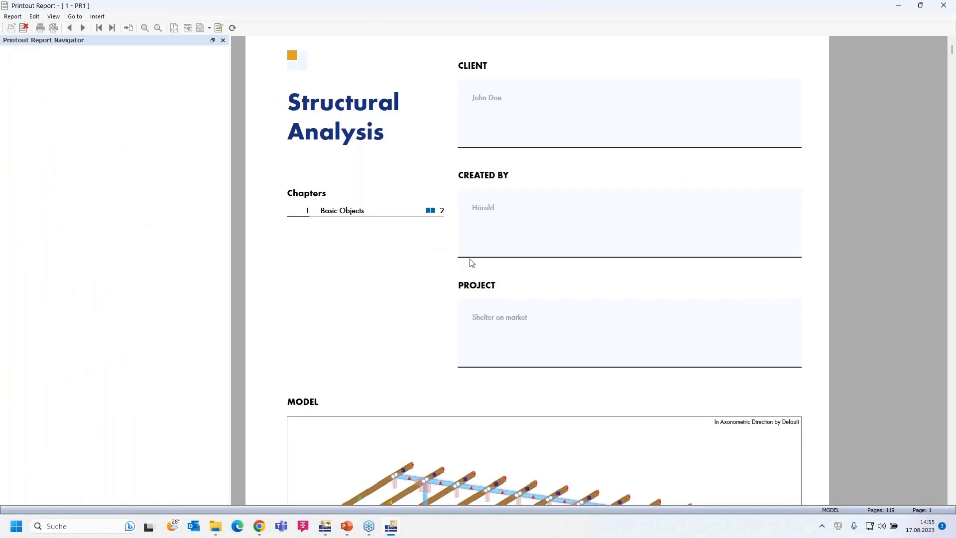
scroll(472, 263, down, 3)
scroll(473, 263, up, 2)
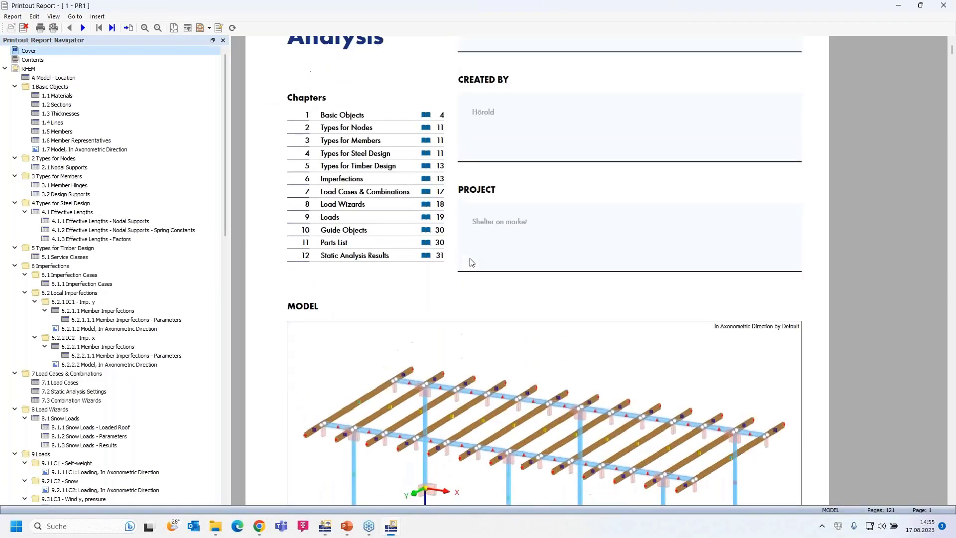
ctrl+scroll(472, 262, down, 2)
scroll(472, 262, up, 2)
scroll(471, 262, up, 3)
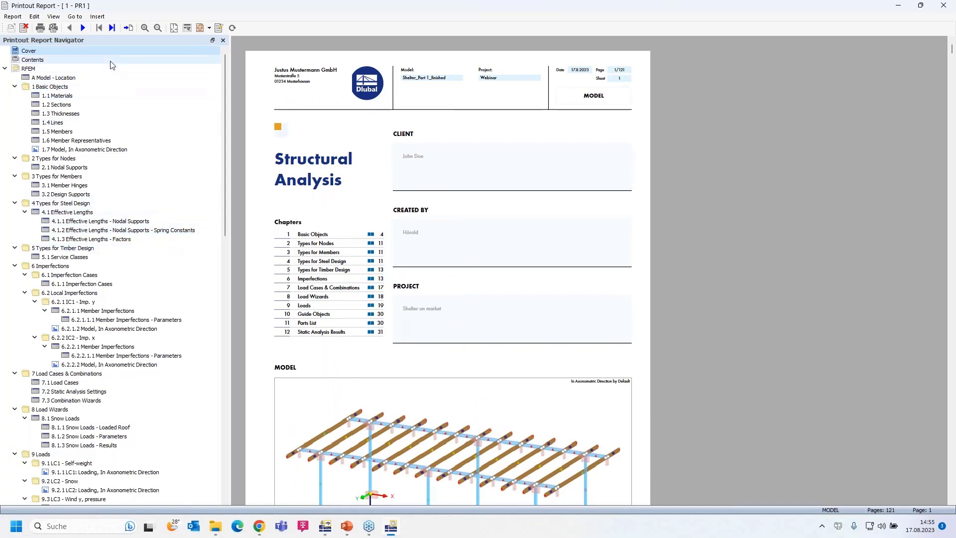
Step: Insert a plain text item into the report and name it "Preliminary note"
click(97, 17)
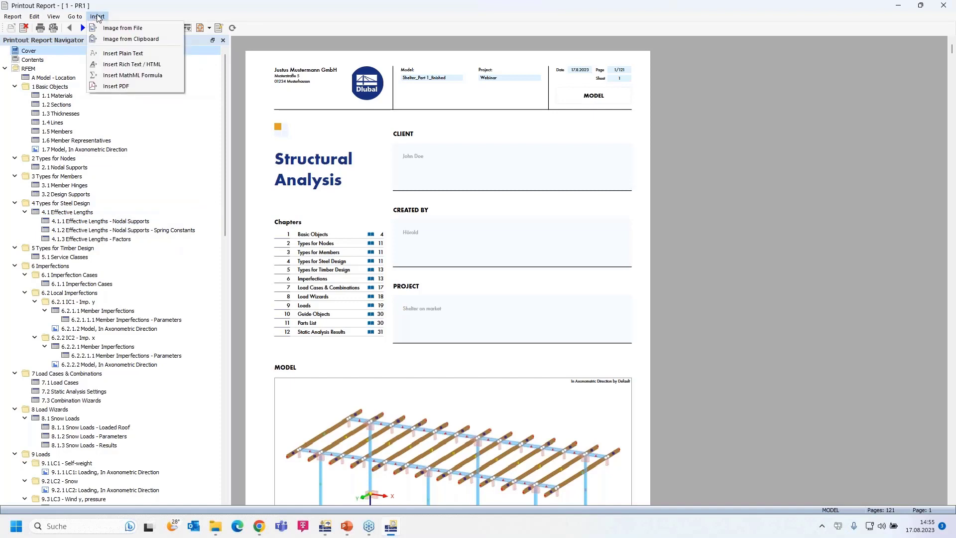
click(134, 54)
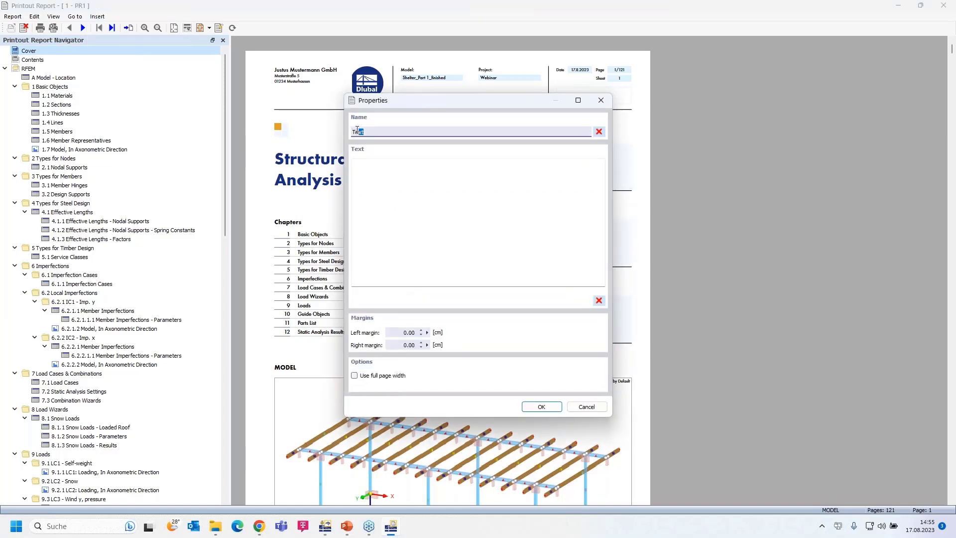
drag(373, 131, 338, 129)
text(Preliminary note)
Step: Fill the note with random placeholder text beginning "wraeehezktutu," with blank lines between its parts, and add it to the report
click(368, 169)
text(wraeehezktutu, )
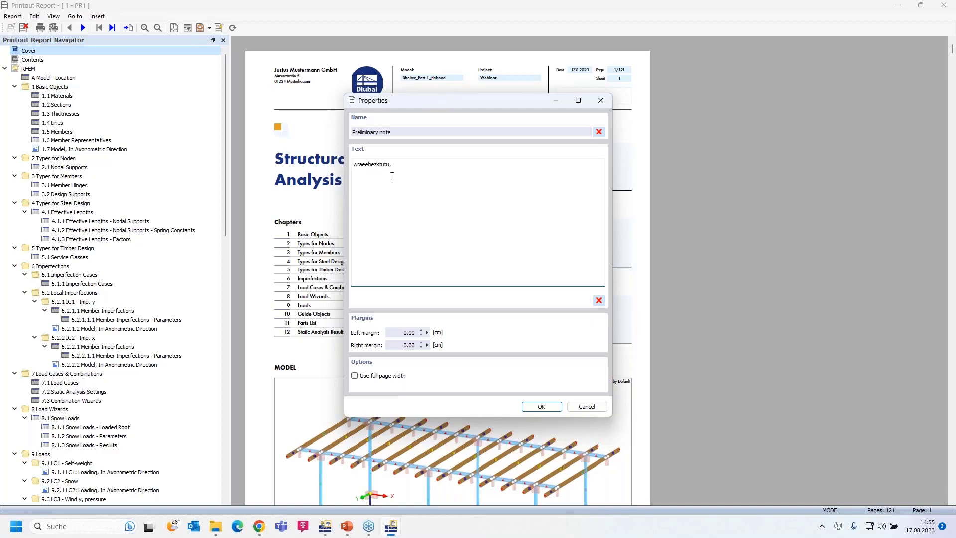
text(trhhrtrhthjr)
key(Return)
key(Return)
key(Return)
key(Return)
text(htrrhrhnjzrjzmt     rttrjzjwrzmzumzu)
click(541, 406)
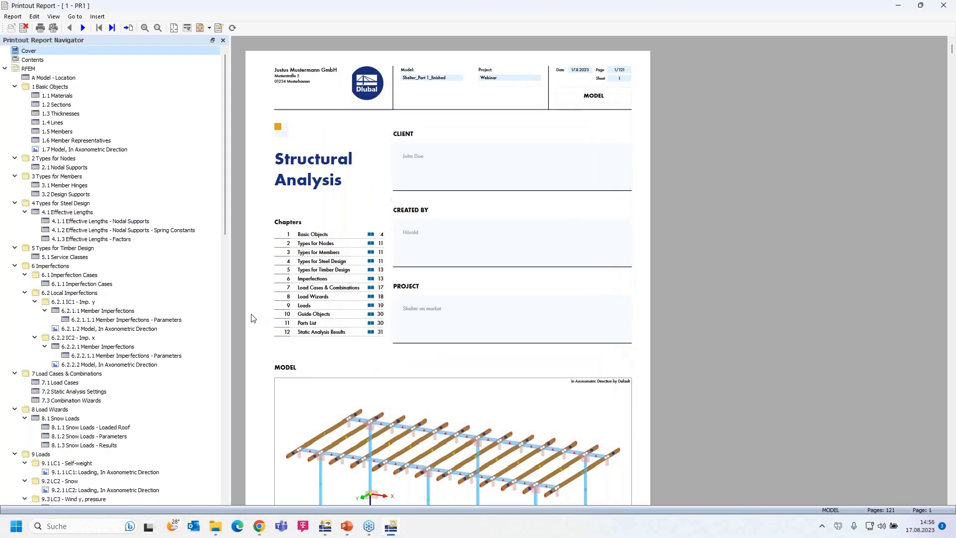
Step: Move the "Preliminary note" item from the end of the Design Overview chapter to the document start
scroll(135, 303, down, 10)
scroll(136, 303, down, 15)
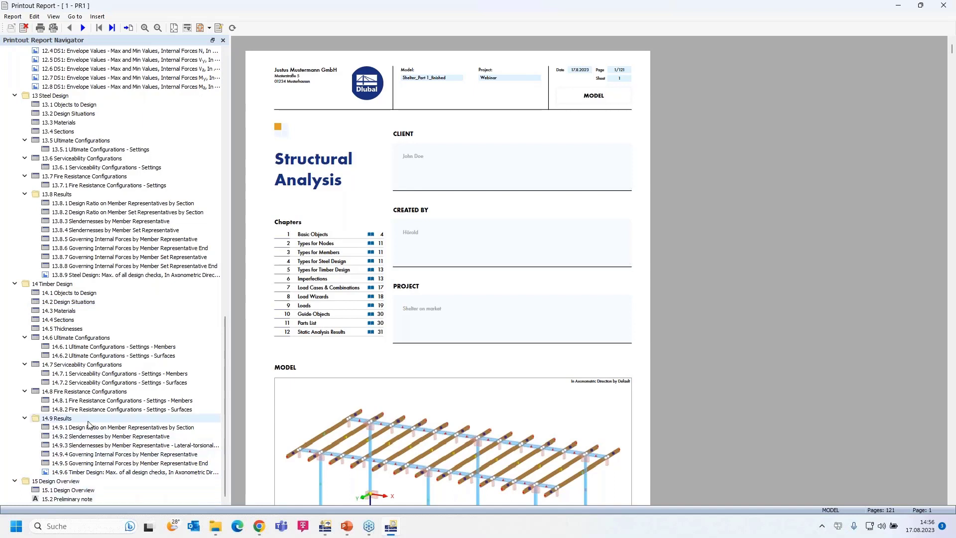
click(78, 499)
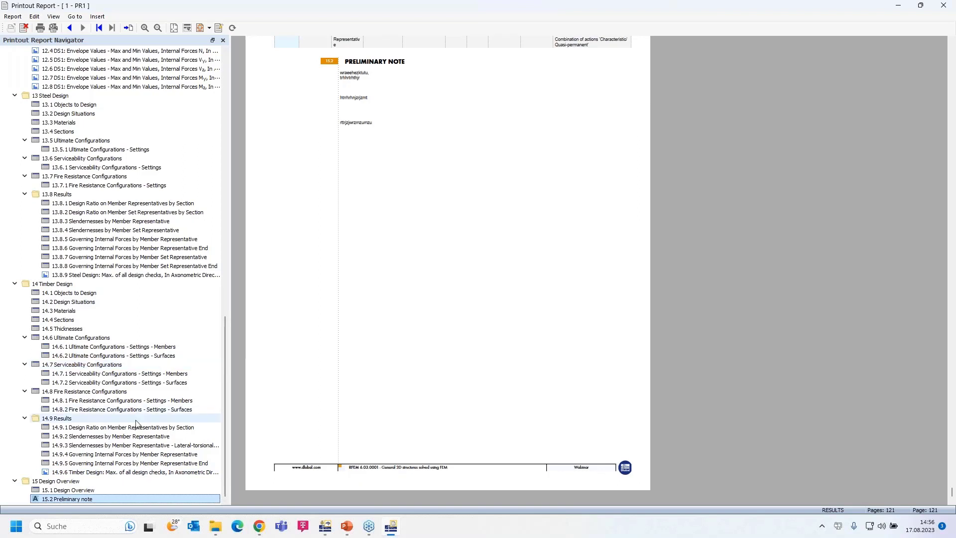
right_click(86, 502)
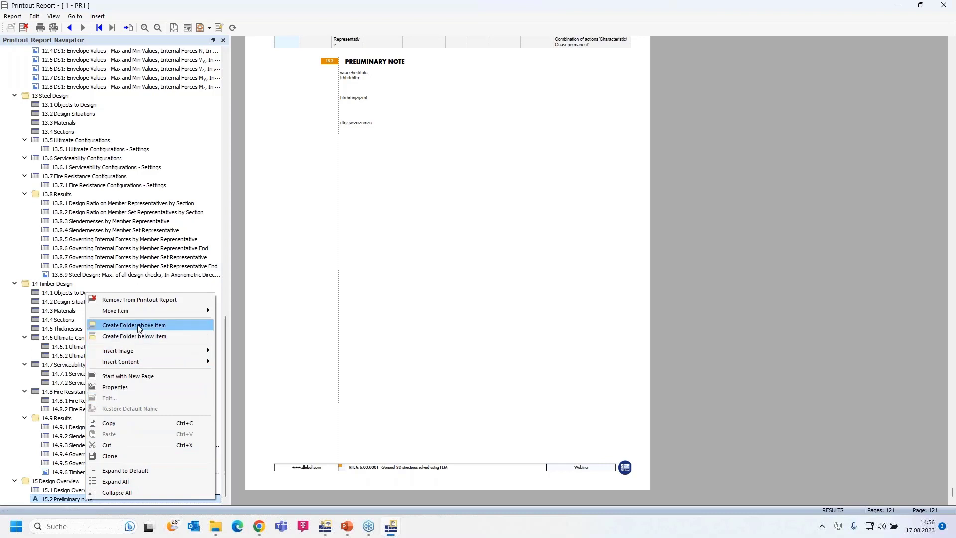
mouse_move(138, 311)
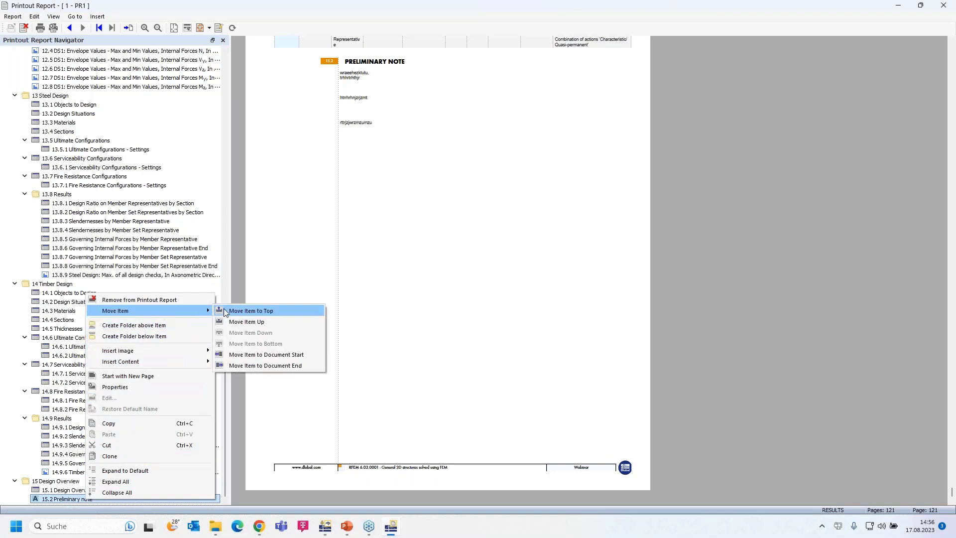
click(285, 354)
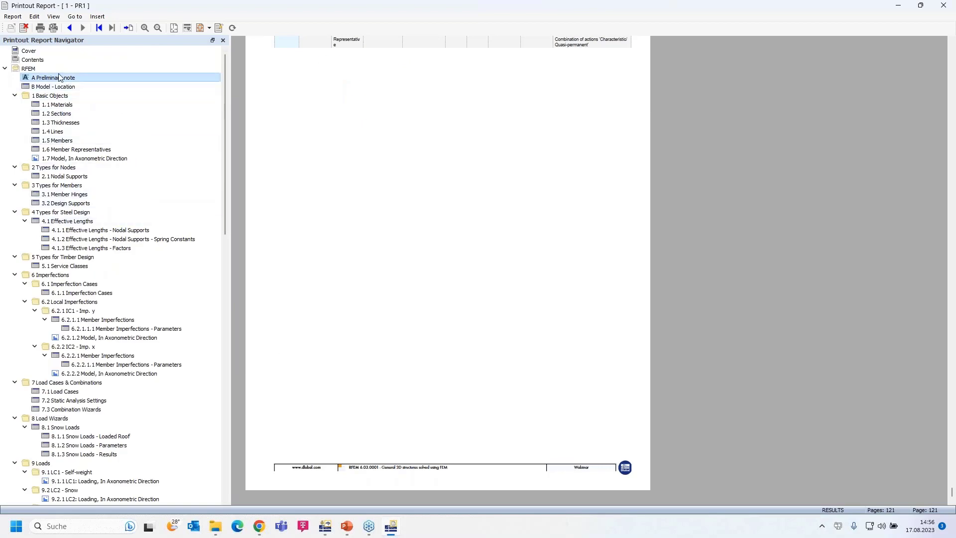
Step: Review the table of contents and the preliminary note's placement ahead of the model location
click(42, 60)
scroll(502, 299, down, 9)
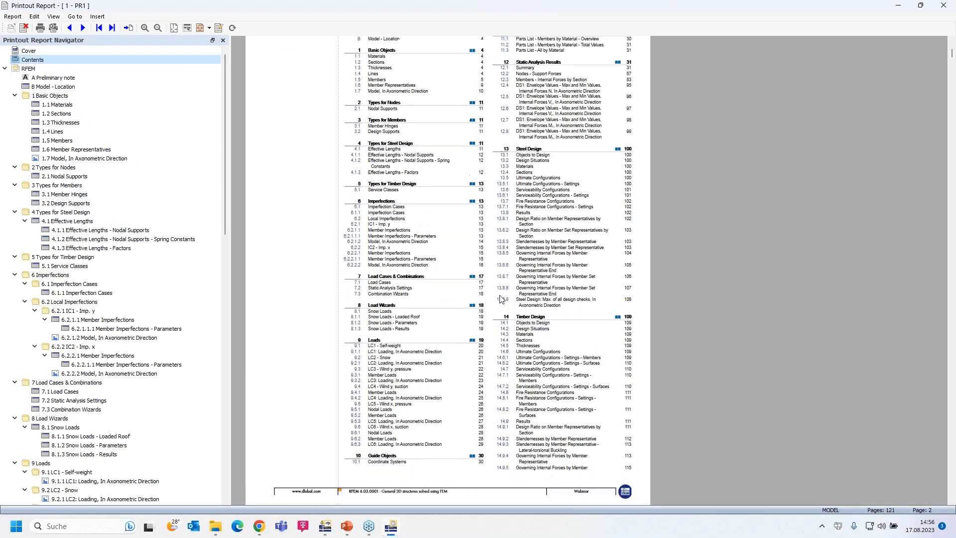
scroll(488, 299, down, 10)
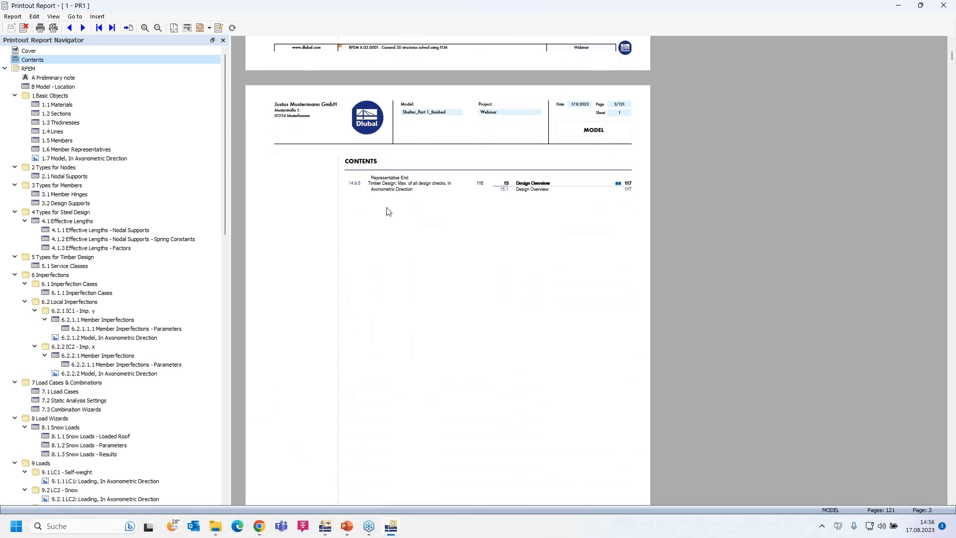
scroll(448, 199, down, 5)
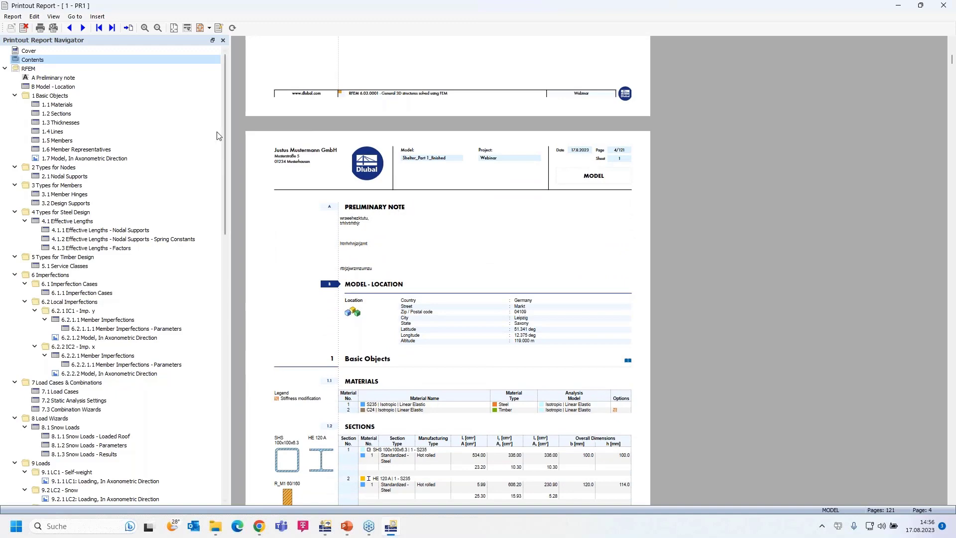
Step: Rename the "Preliminary note" report item as "Preliminary notes"
right_click(57, 79)
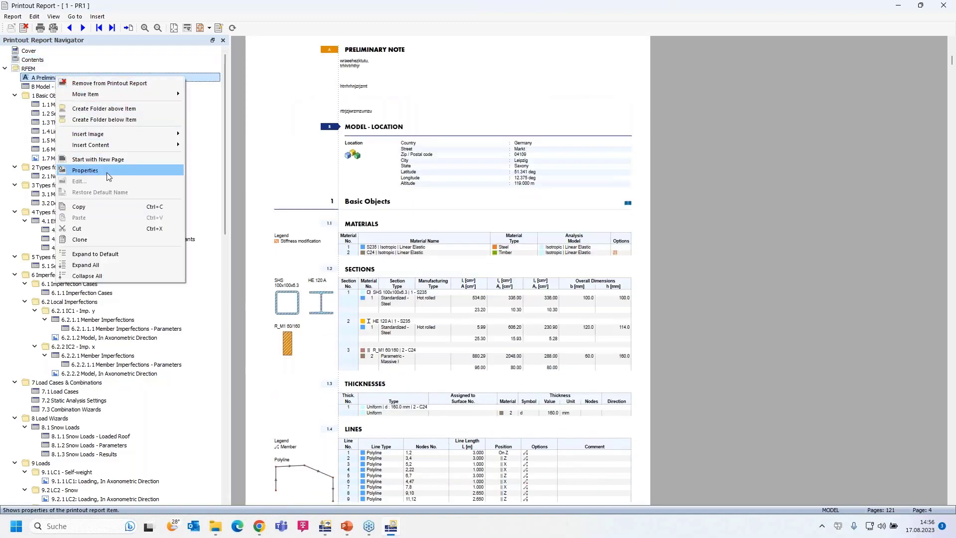
click(45, 79)
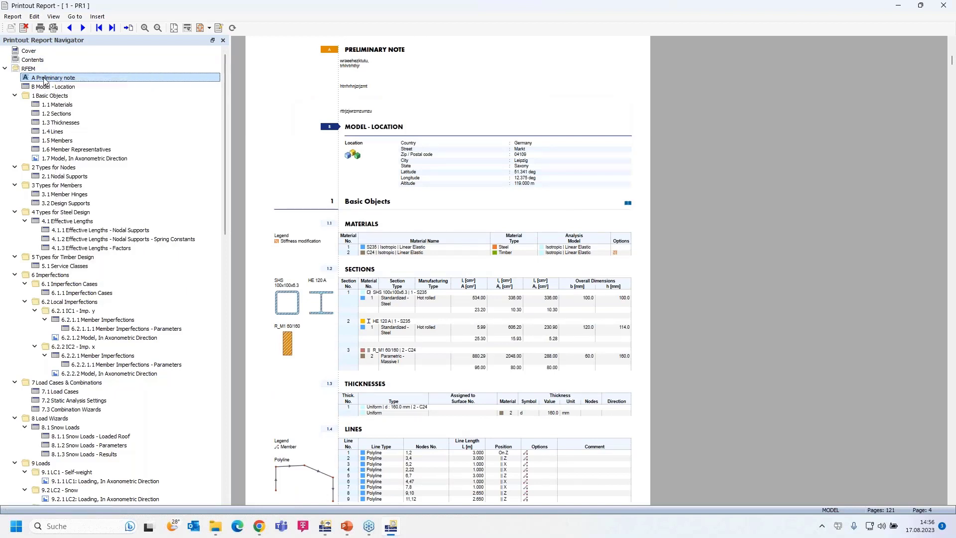
right_click(60, 79)
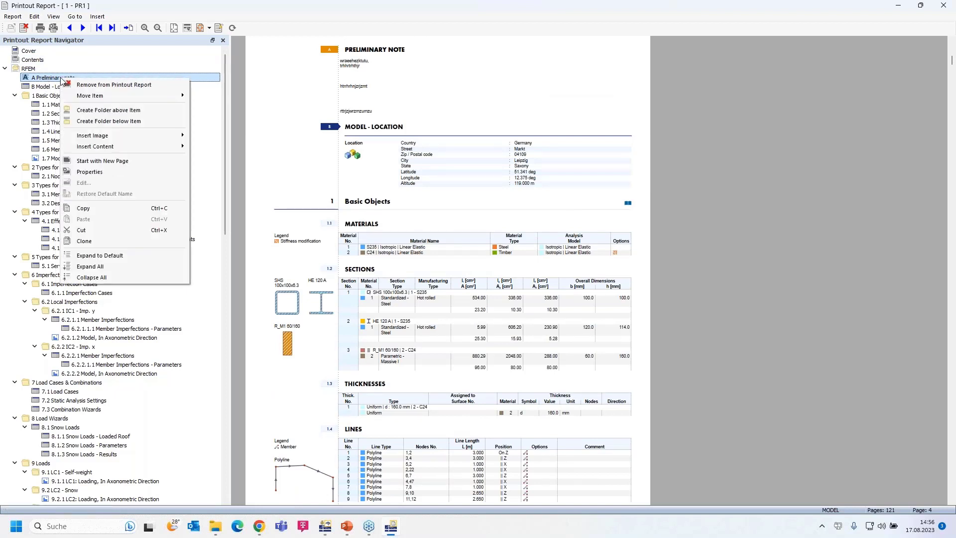
click(115, 172)
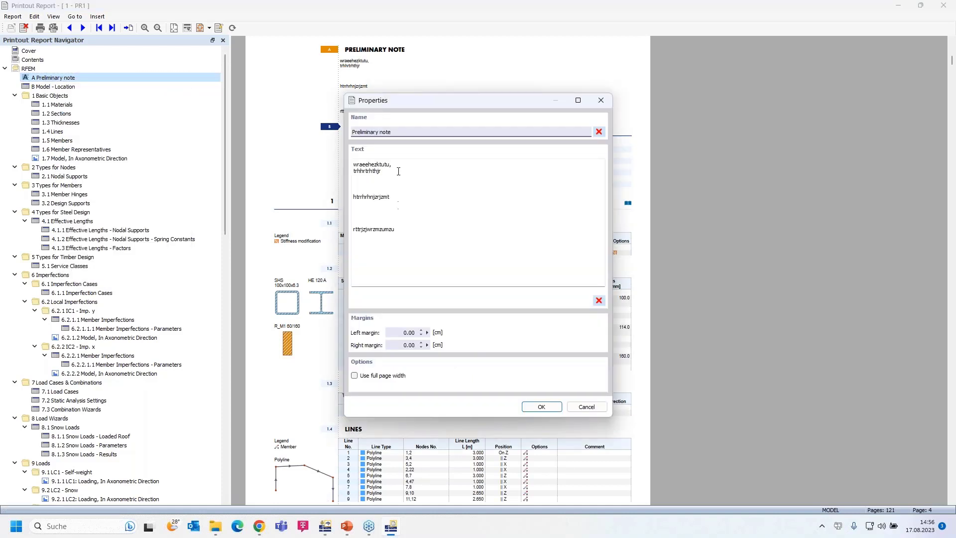
click(405, 130)
click(543, 407)
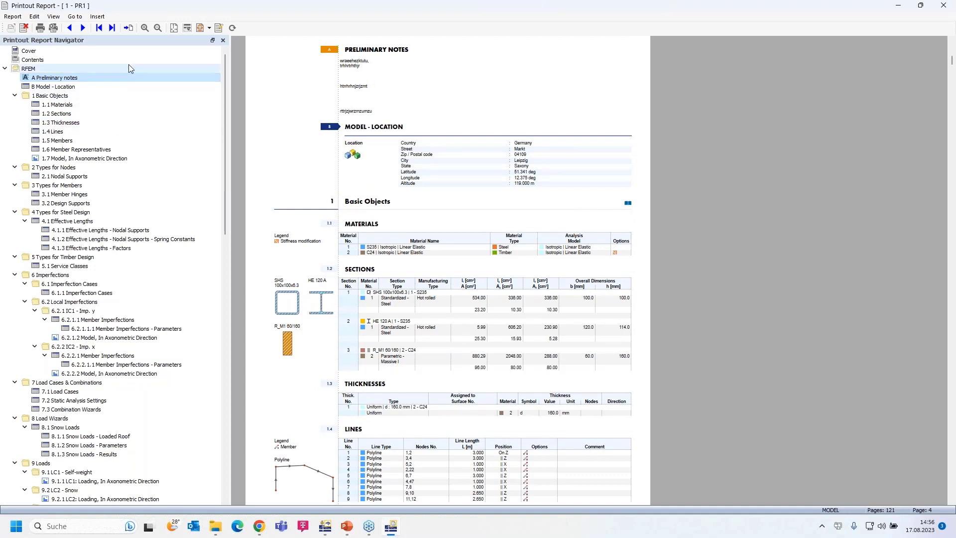
Step: Insert the Dlubal Geo-Zone Tool PDF from the desktop into the report, with all pages at full page width and height
click(97, 16)
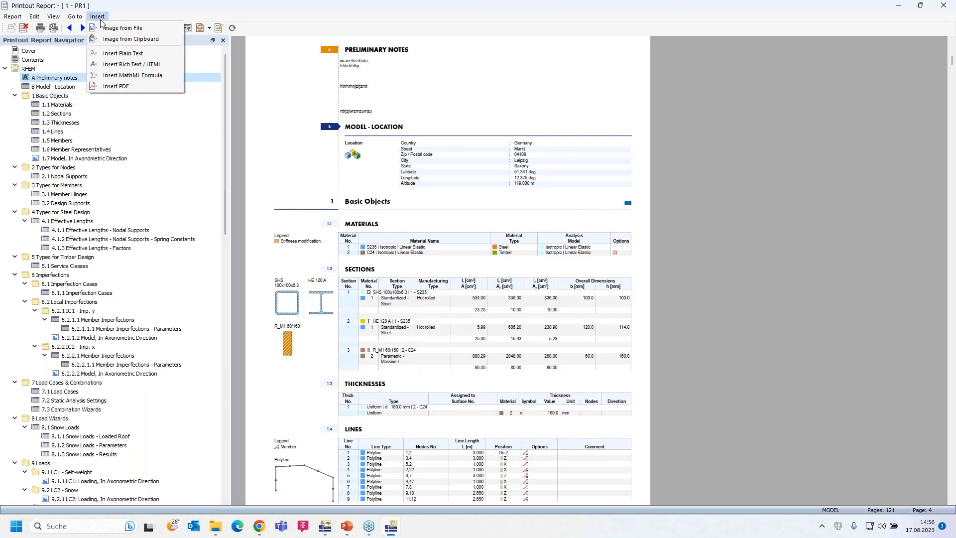
click(123, 87)
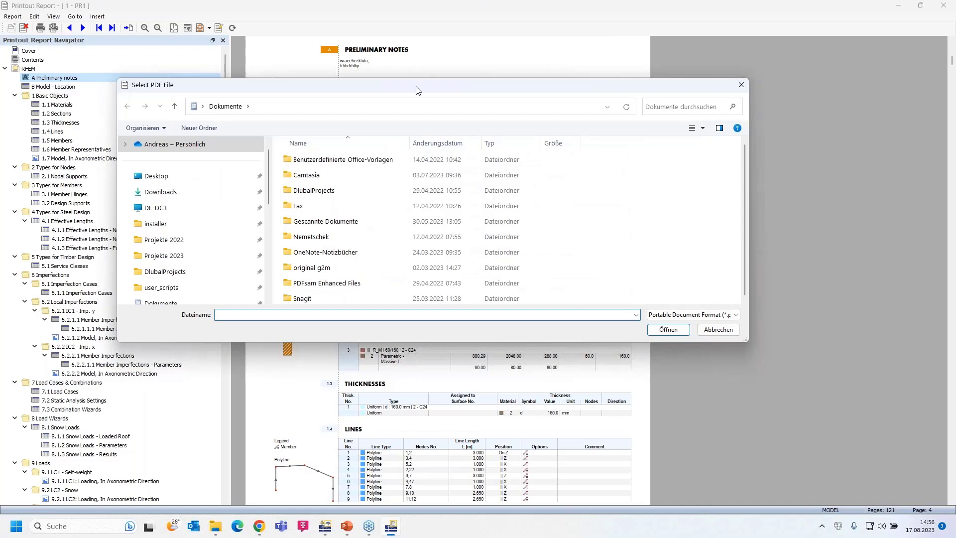
drag(417, 86, 0, 80)
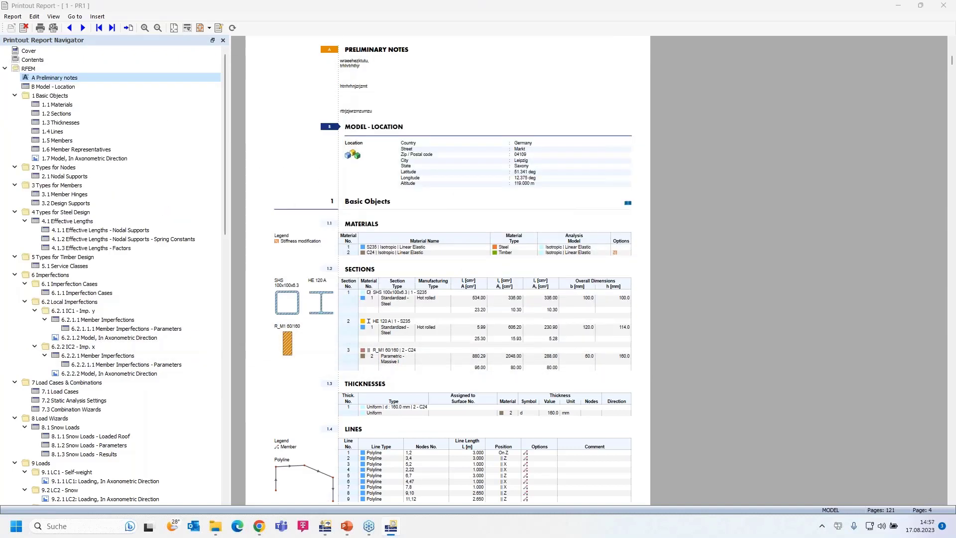
drag(0, 69, 429, 72)
click(341, 153)
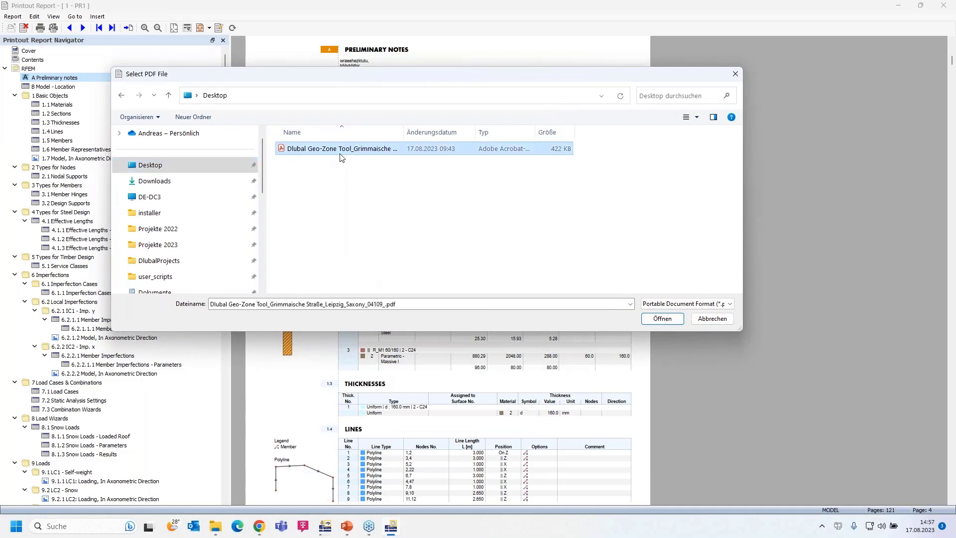
click(660, 319)
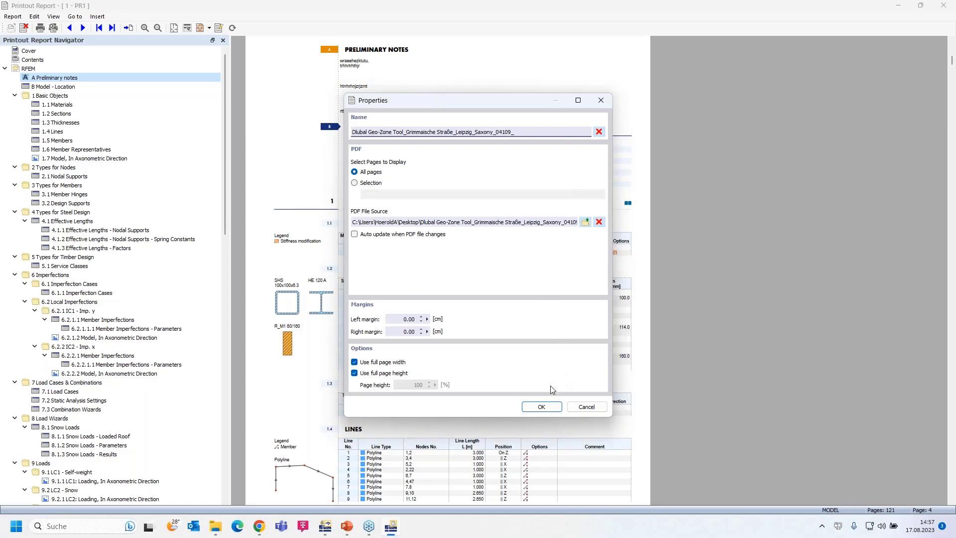
click(539, 408)
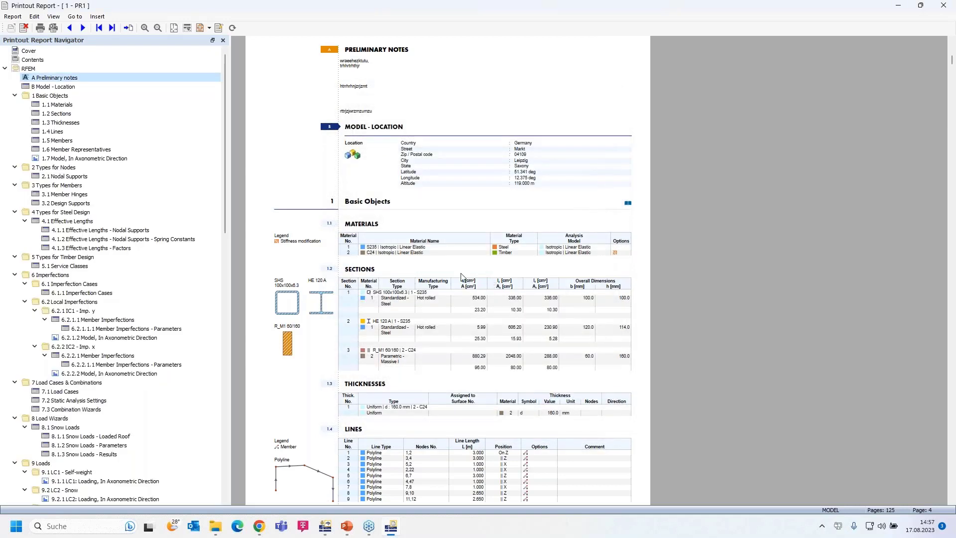
Step: Examine the inserted Geo-Zone Tool pages for snow, wind and seismic data at the end of the Design Overview chapter
scroll(127, 277, down, 9)
scroll(127, 277, down, 15)
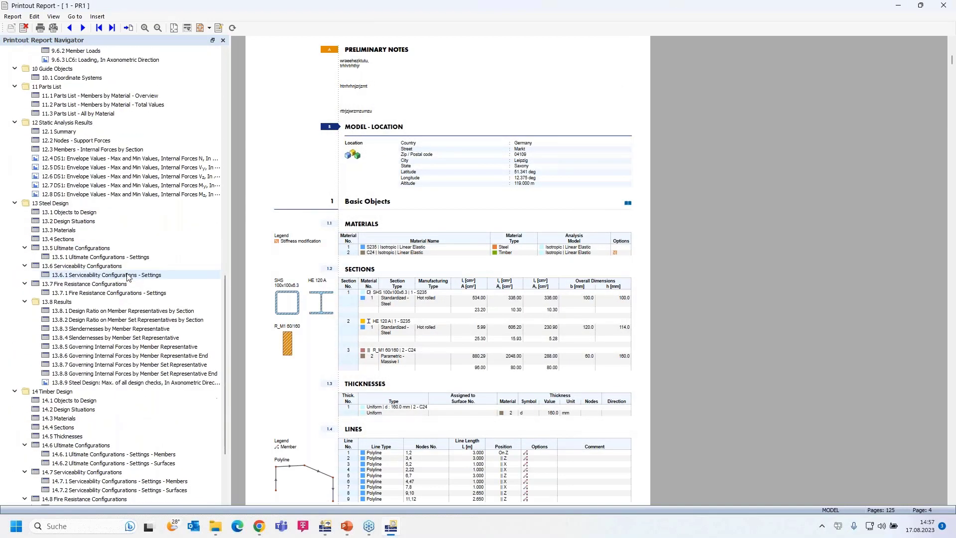
click(123, 498)
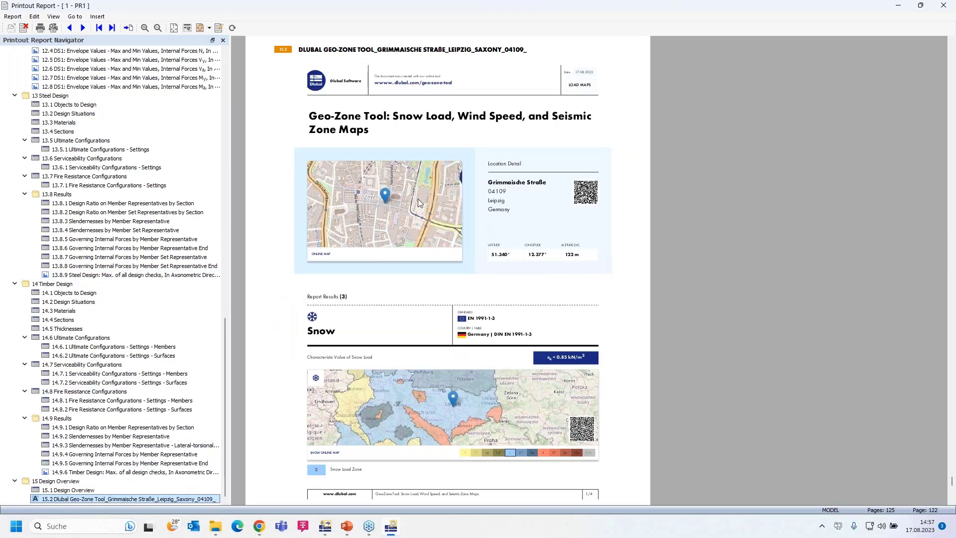
scroll(418, 199, down, 15)
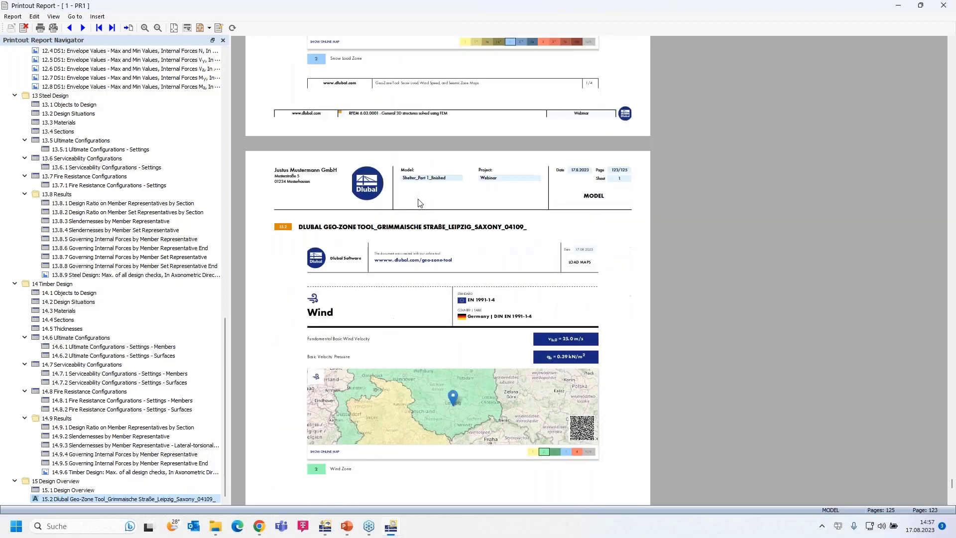
scroll(417, 199, down, 15)
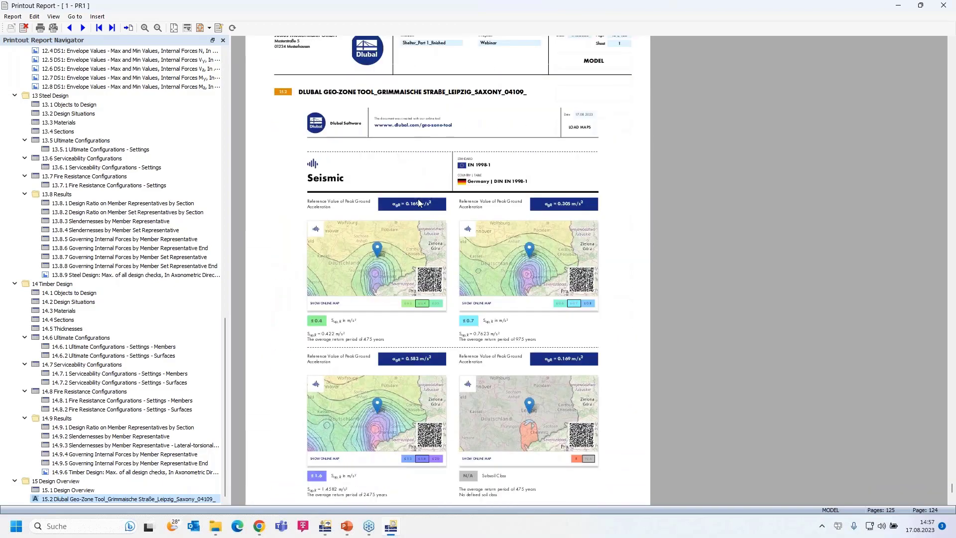
scroll(418, 199, down, 7)
scroll(418, 199, up, 3)
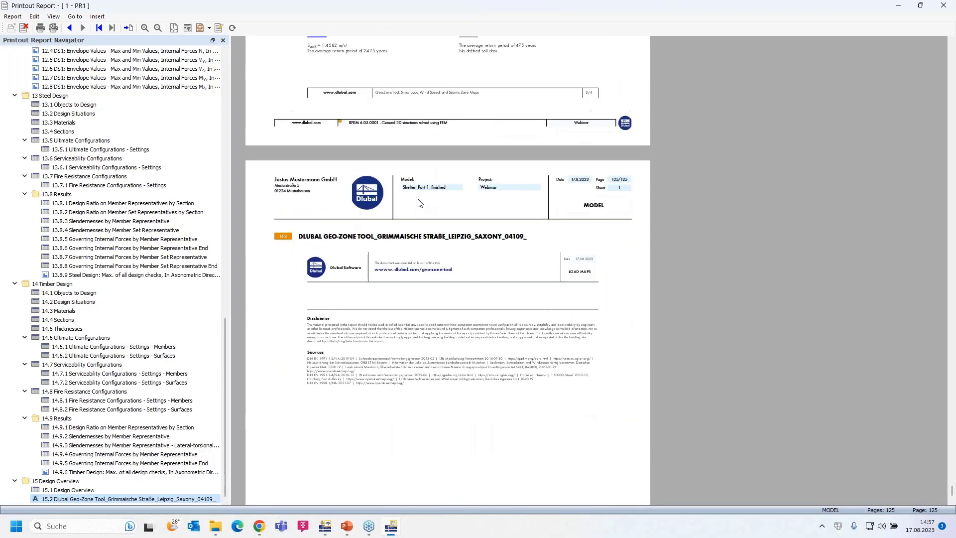
scroll(419, 202, up, 3)
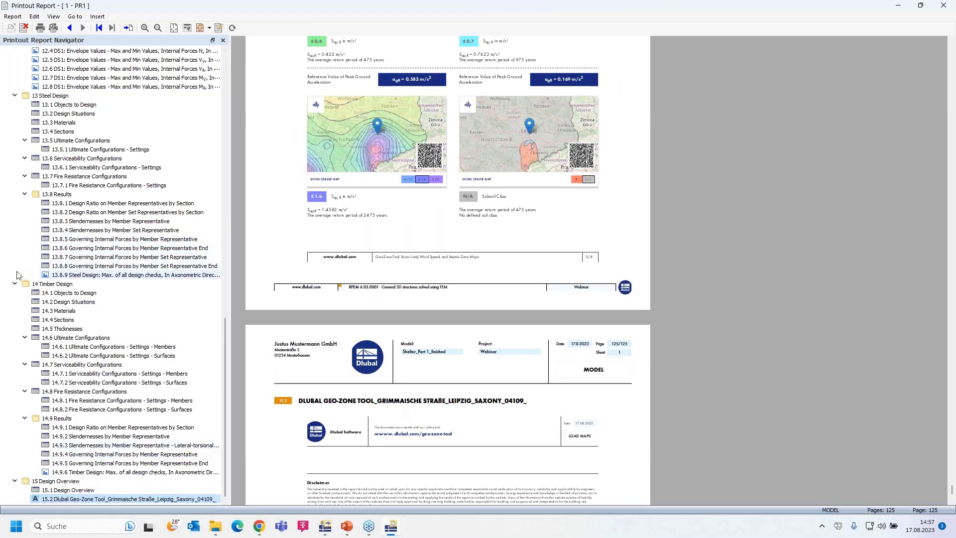
Step: Collapse the Timber Design, Static Analysis Results, Steel Design and Loads chapters and move the Geo-Zone Tool item directly ahead of Load Wizards
click(15, 284)
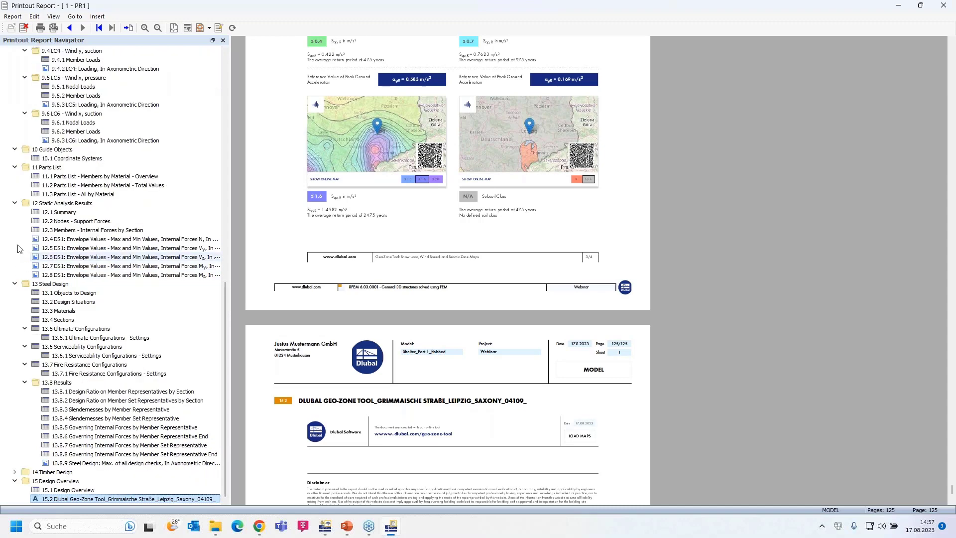
click(15, 203)
click(14, 284)
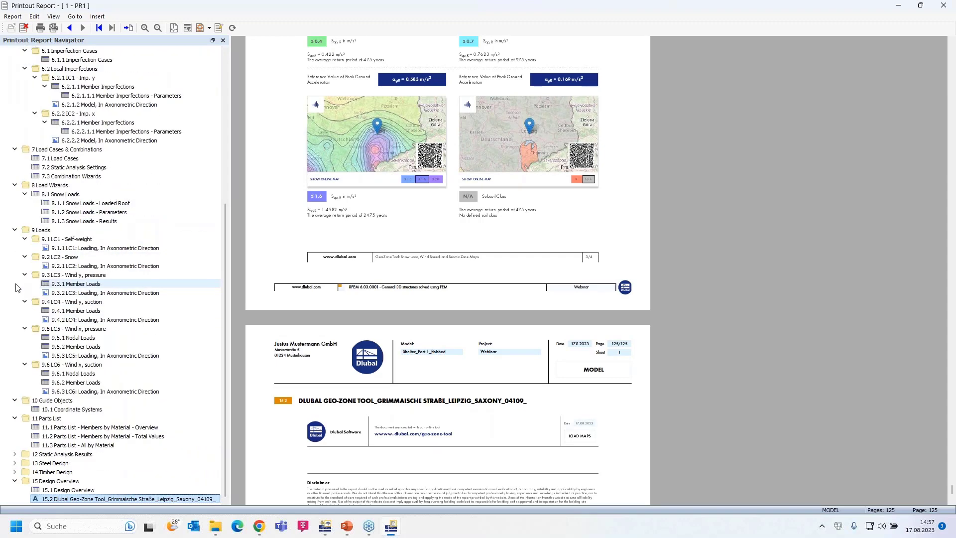
click(14, 230)
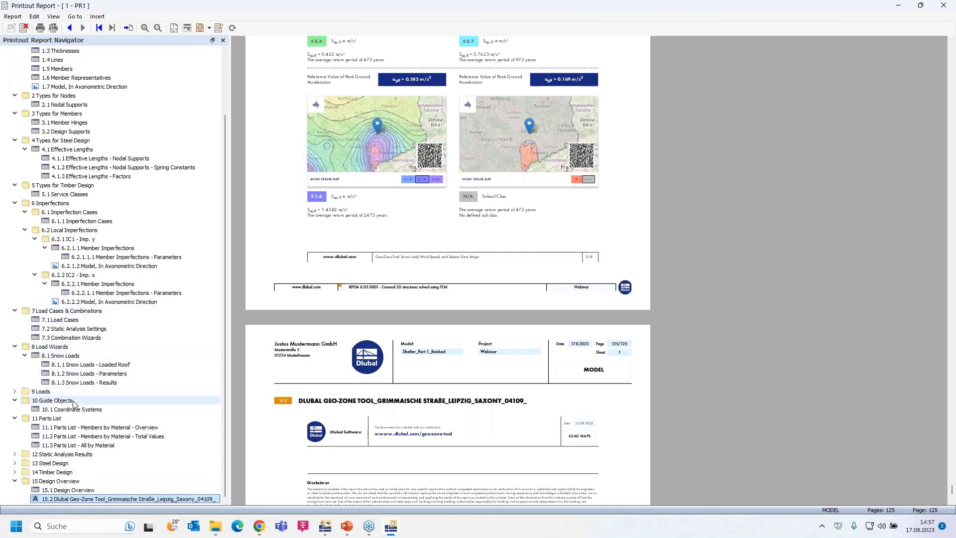
drag(109, 502, 44, 348)
click(110, 419)
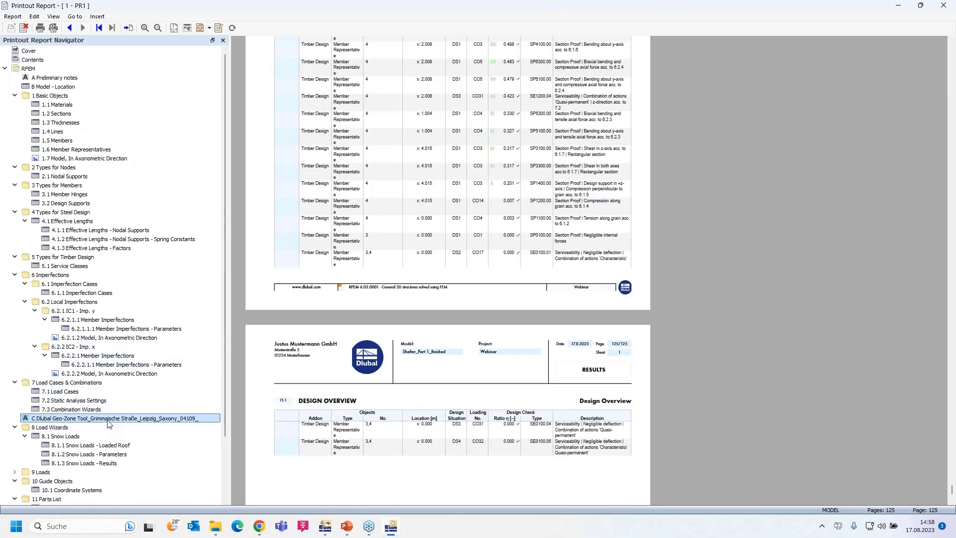
scroll(431, 380, down, 15)
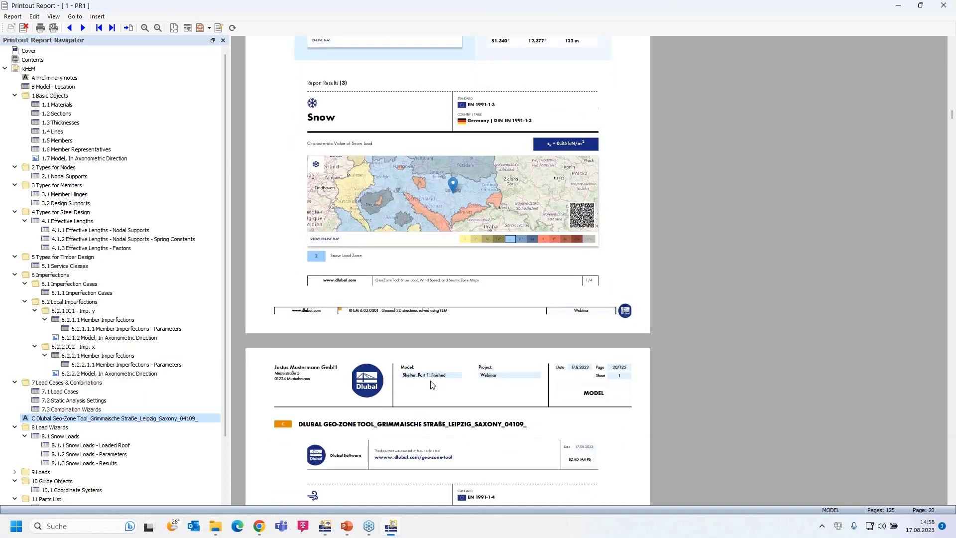
scroll(431, 383, down, 10)
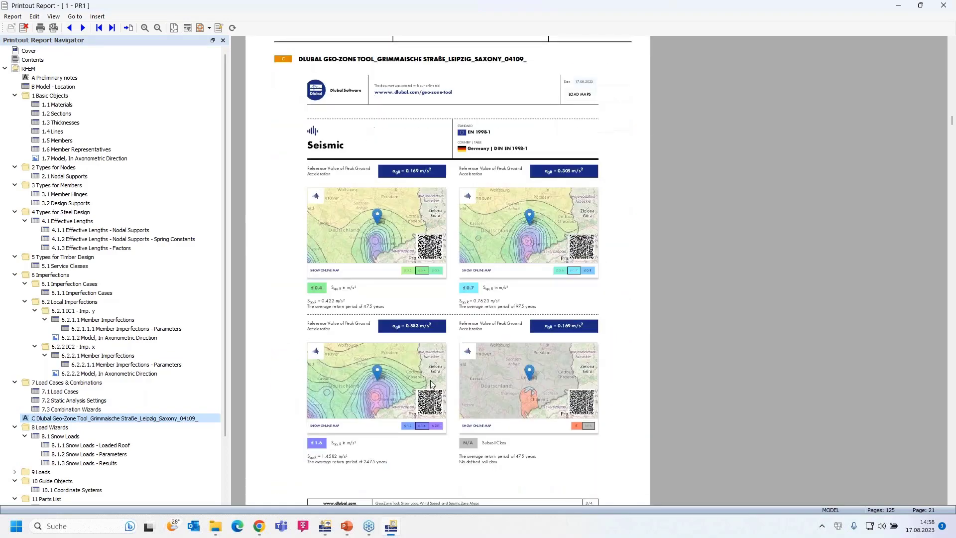
scroll(433, 384, down, 8)
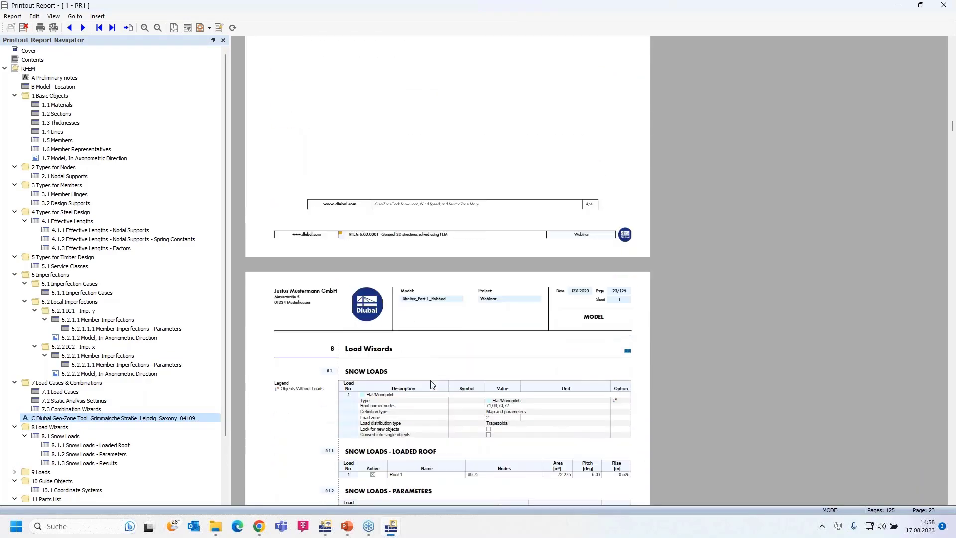
scroll(491, 312, down, 3)
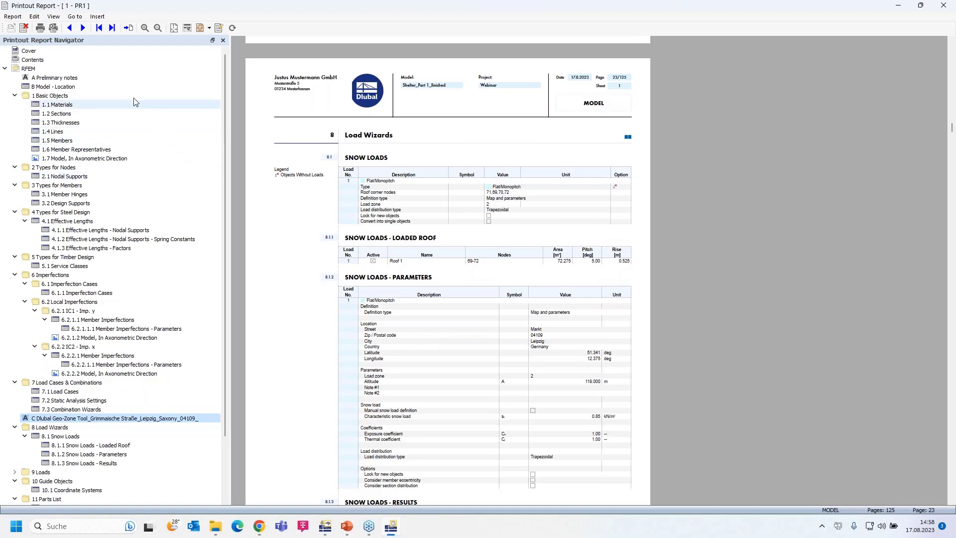
Step: Look through the languages available for the printout report without changing the language
click(33, 17)
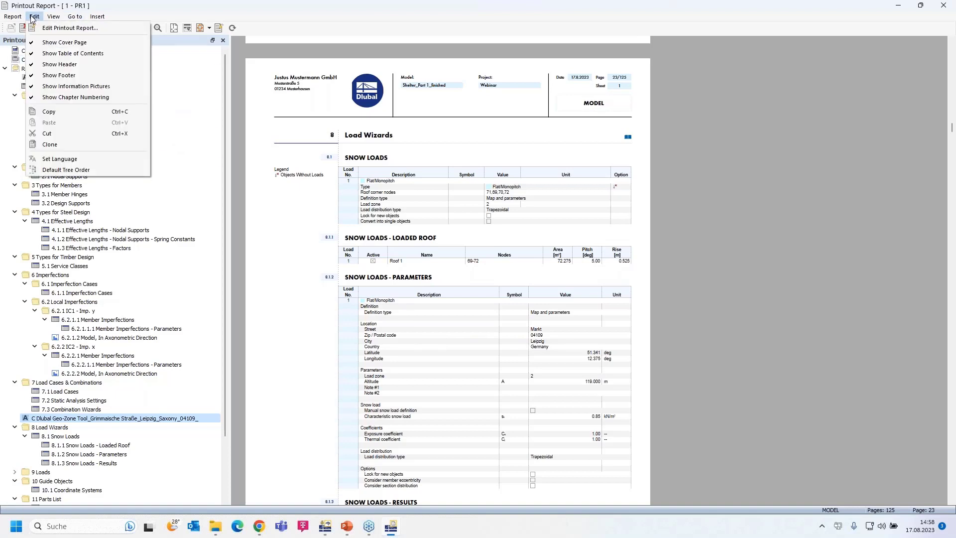
click(94, 158)
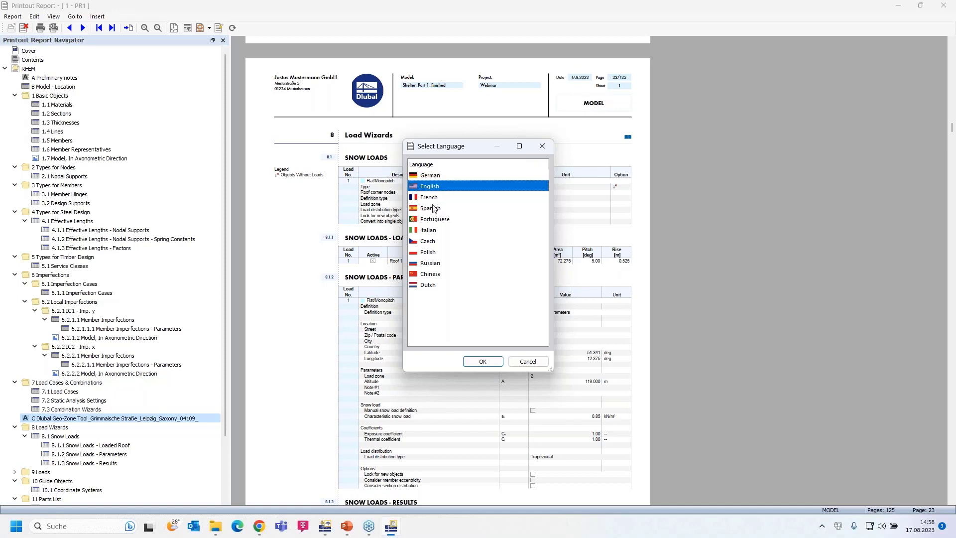
click(528, 362)
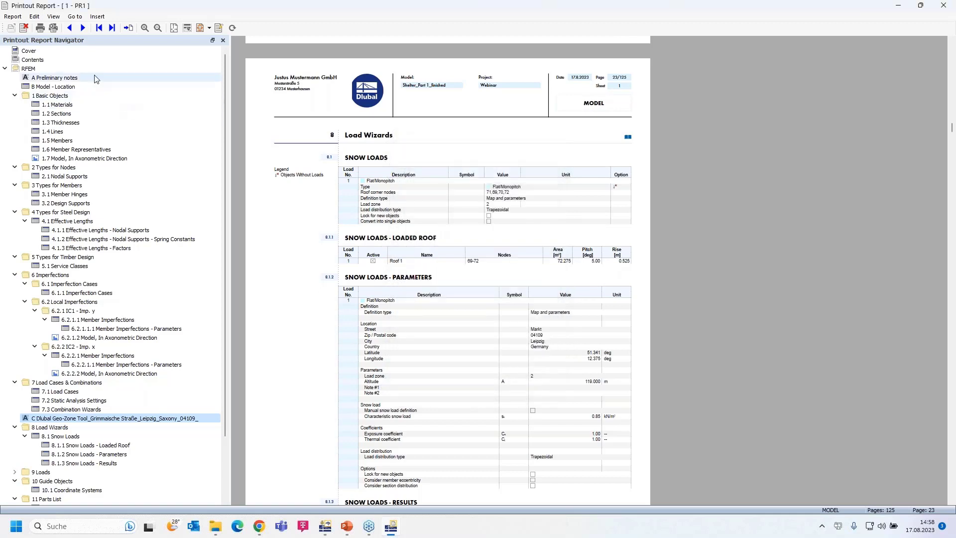
Step: Export the printout report to the desktop as PR1.pdf and open the exported file in a maximized PDF viewer
click(14, 18)
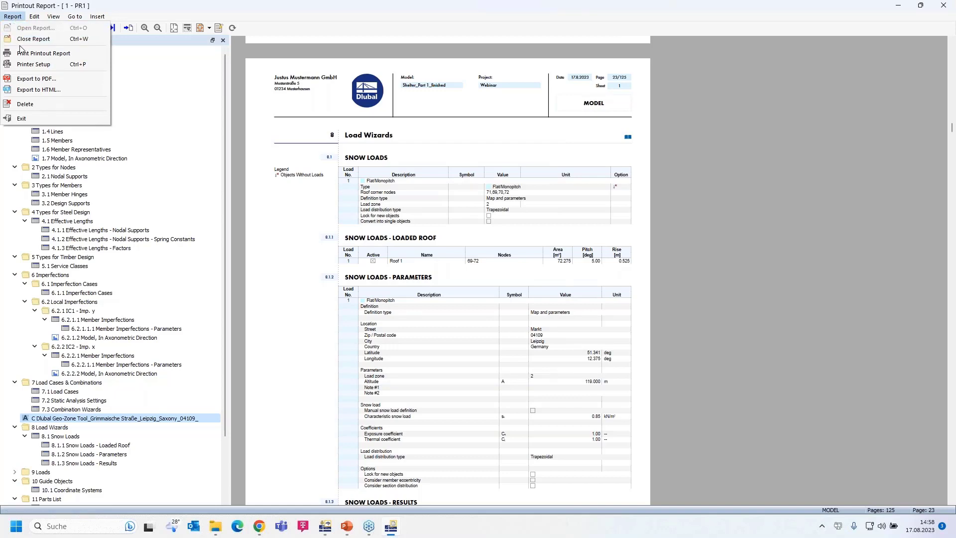
click(64, 78)
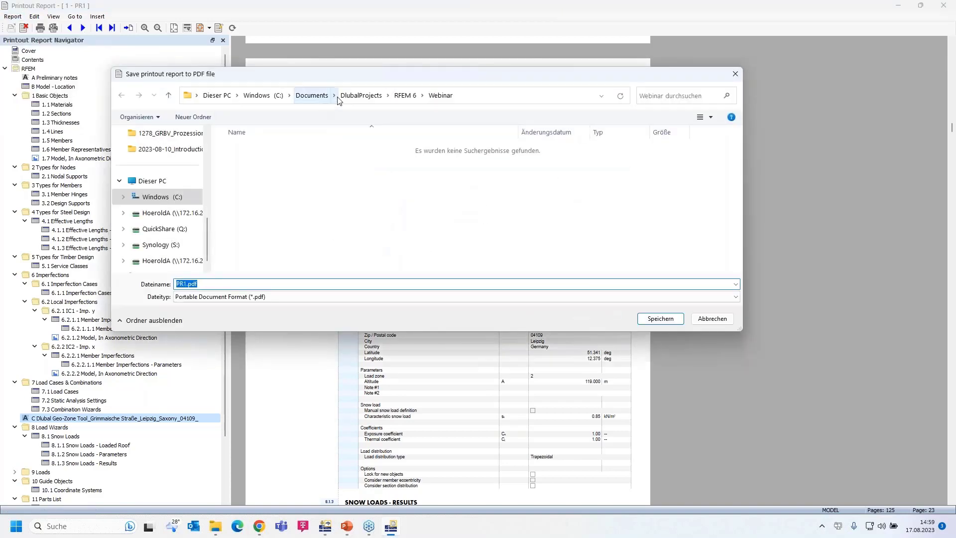
drag(402, 77, 0, 60)
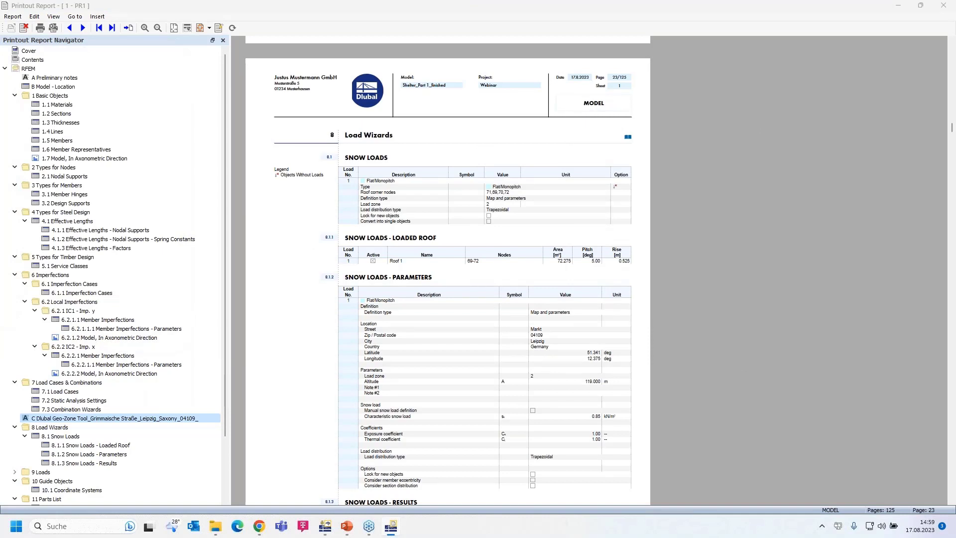
drag(0, 59, 328, 56)
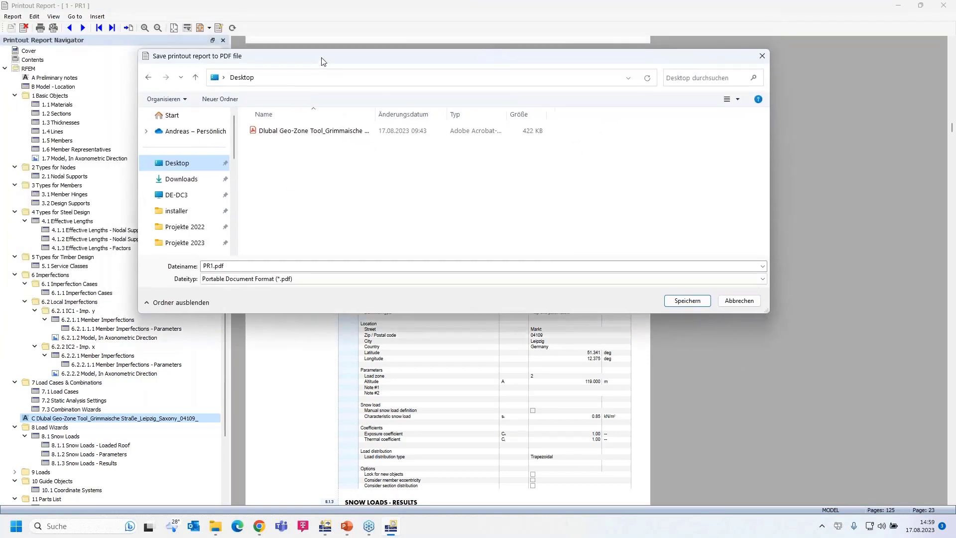
click(692, 301)
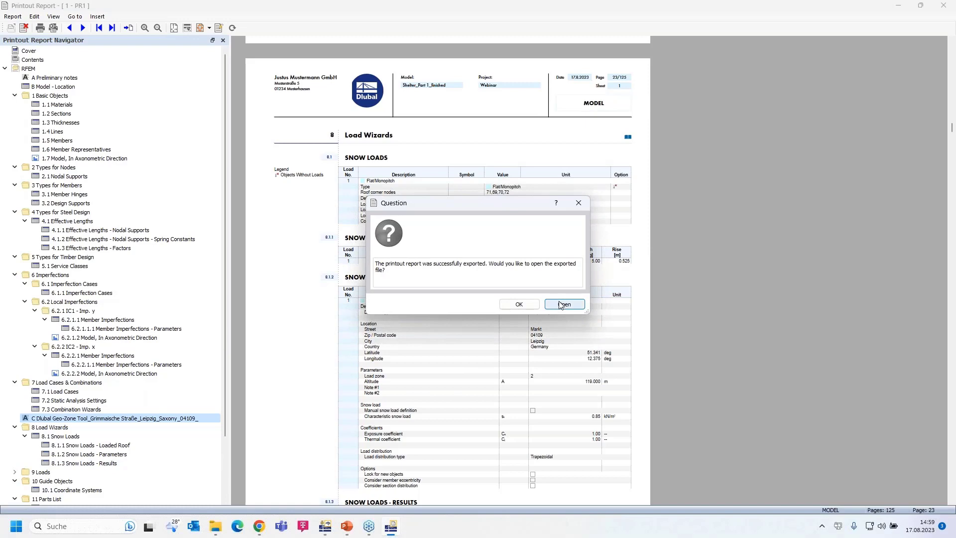
click(563, 305)
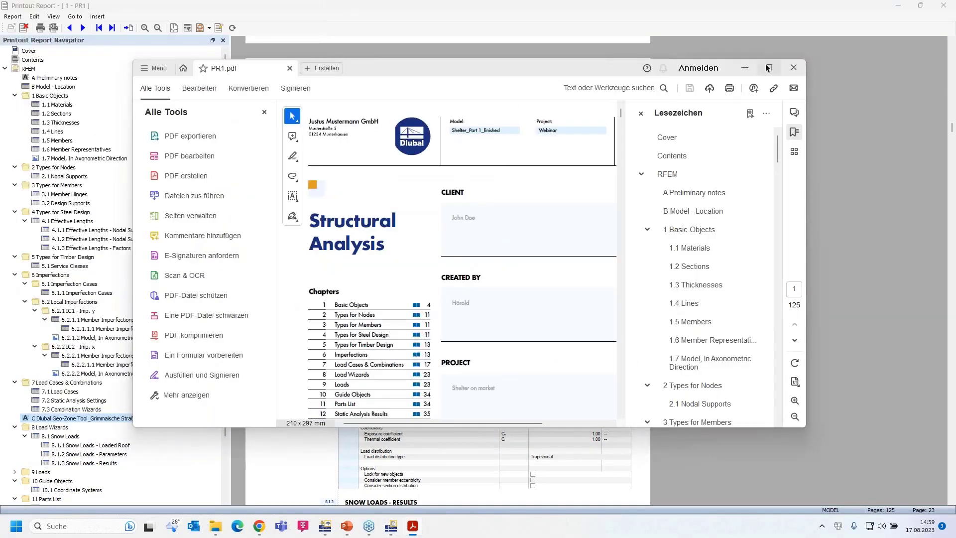
click(770, 68)
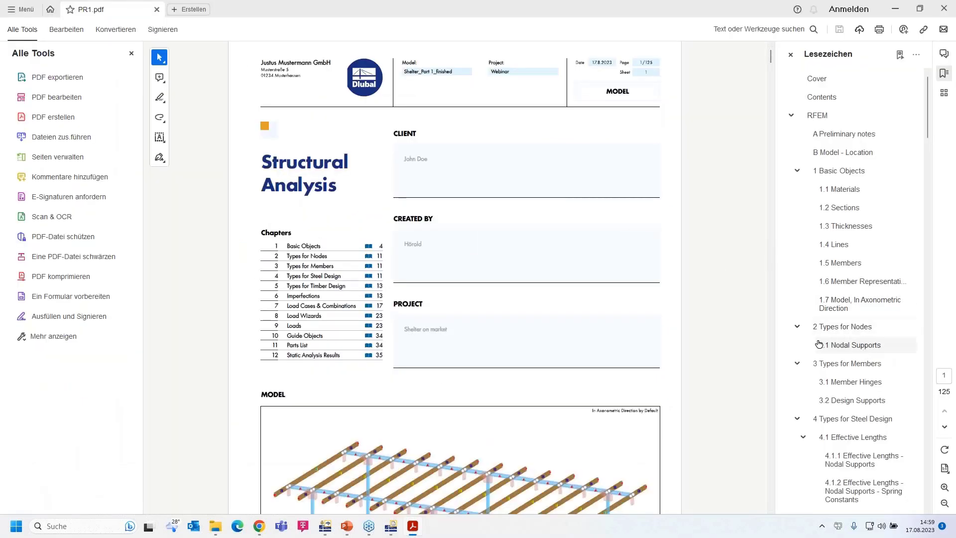
Step: Browse the exported PDF through its bookmarks, examining the Types for Nodes, Nodal Supports and Imperfection Cases sections and the IC1 imperfection graphic
click(848, 333)
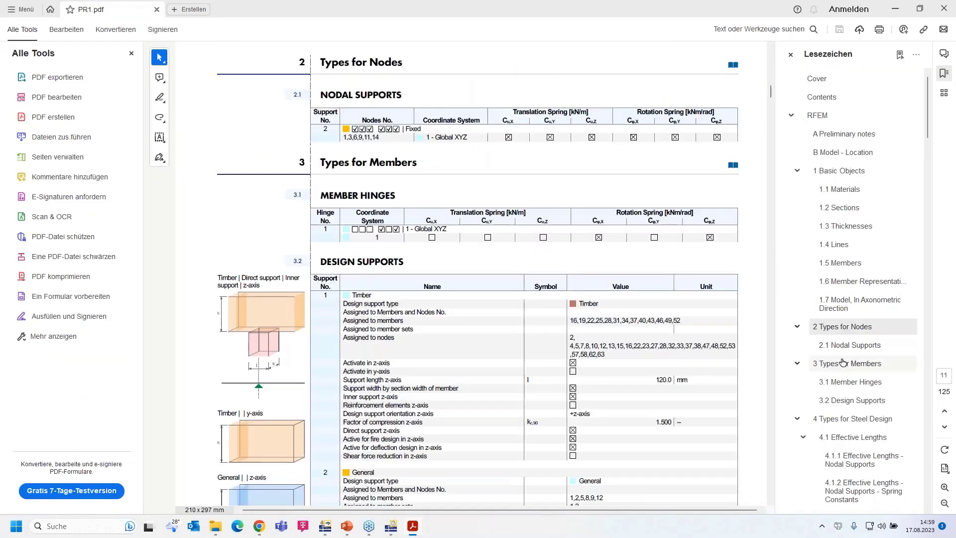
click(851, 348)
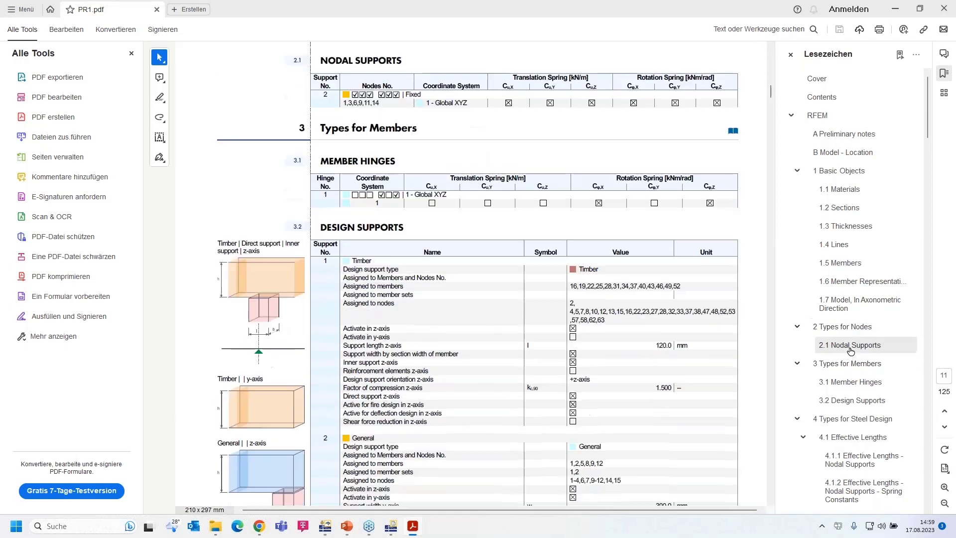
scroll(851, 354, down, 5)
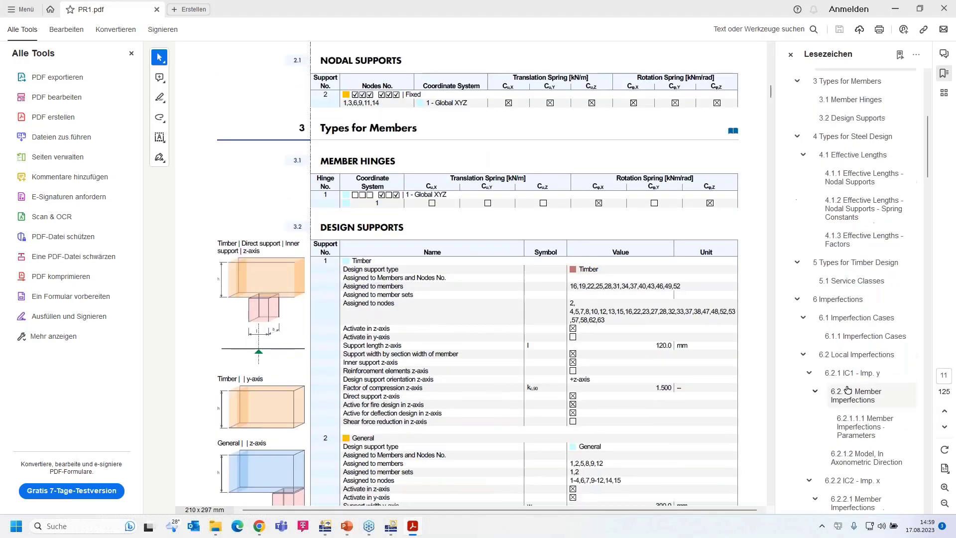
click(848, 338)
scroll(681, 325, down, 4)
scroll(681, 324, down, 10)
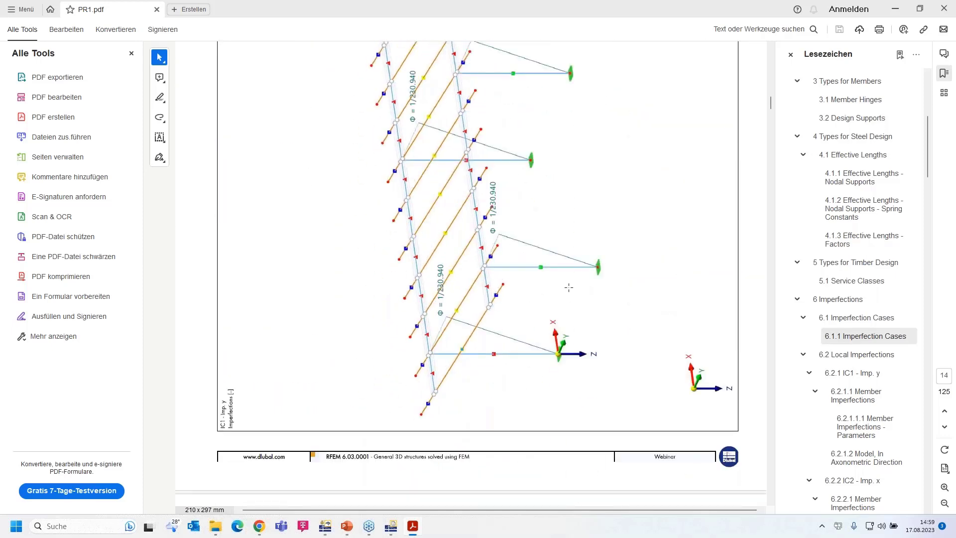
scroll(569, 287, up, 8)
scroll(568, 284, down, 7)
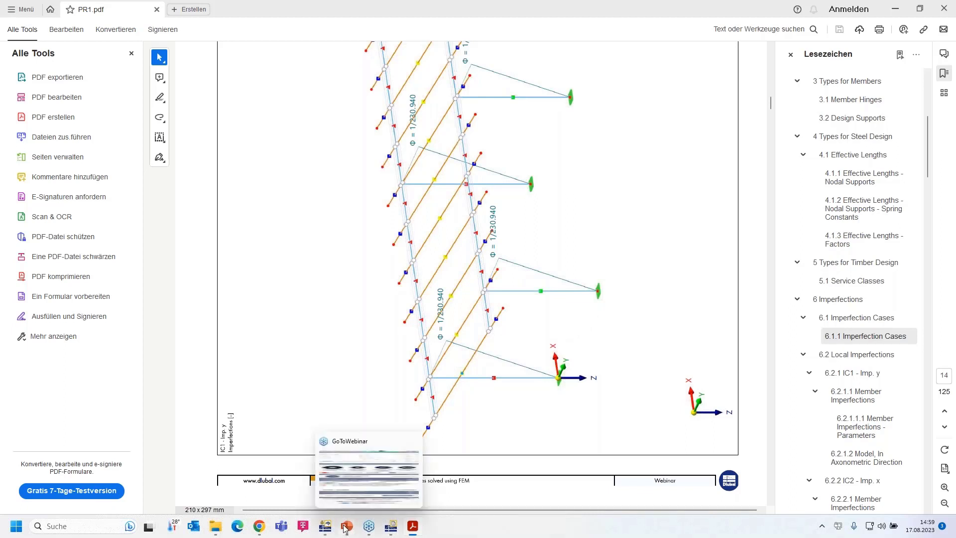
Step: Switch to the running PowerPoint slide show and advance to the slide about booking a free online appointment
mouse_move(347, 528)
click(334, 490)
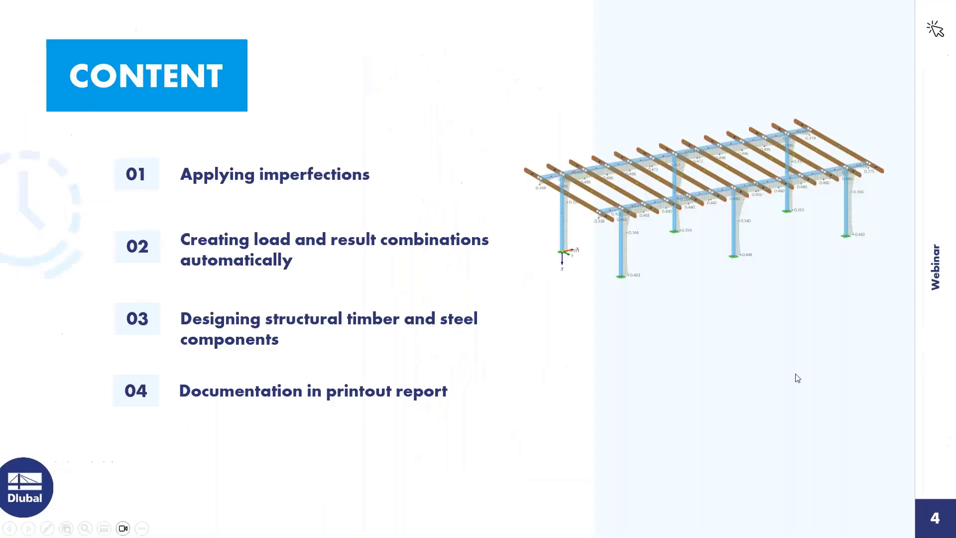
click(830, 433)
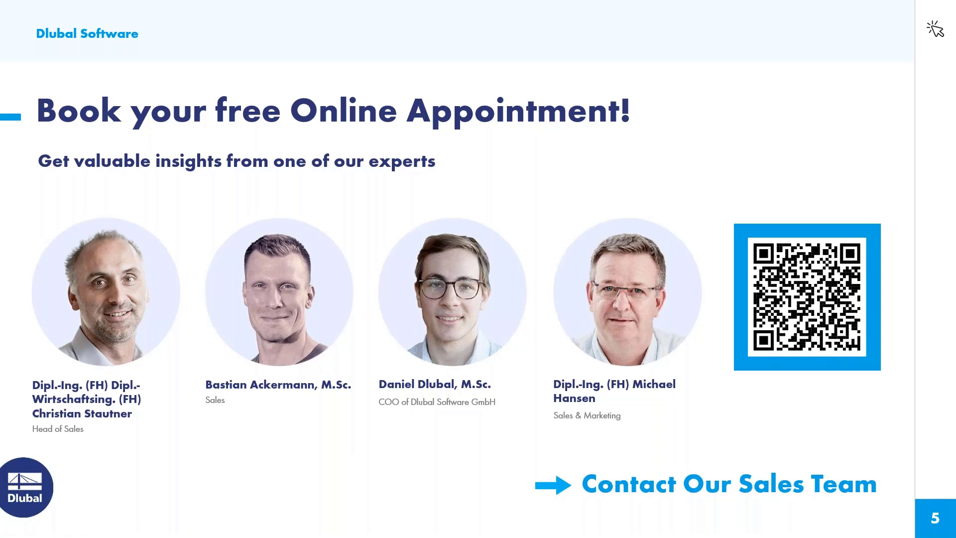
Step: Switch to the Dlubal website in Chrome and open its Webinars page
key(alt+Tab)
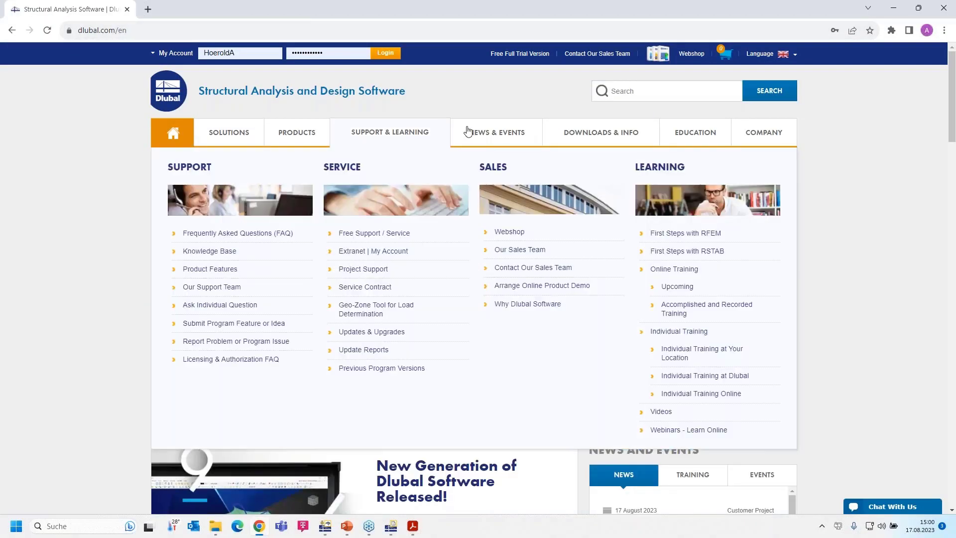
mouse_move(495, 137)
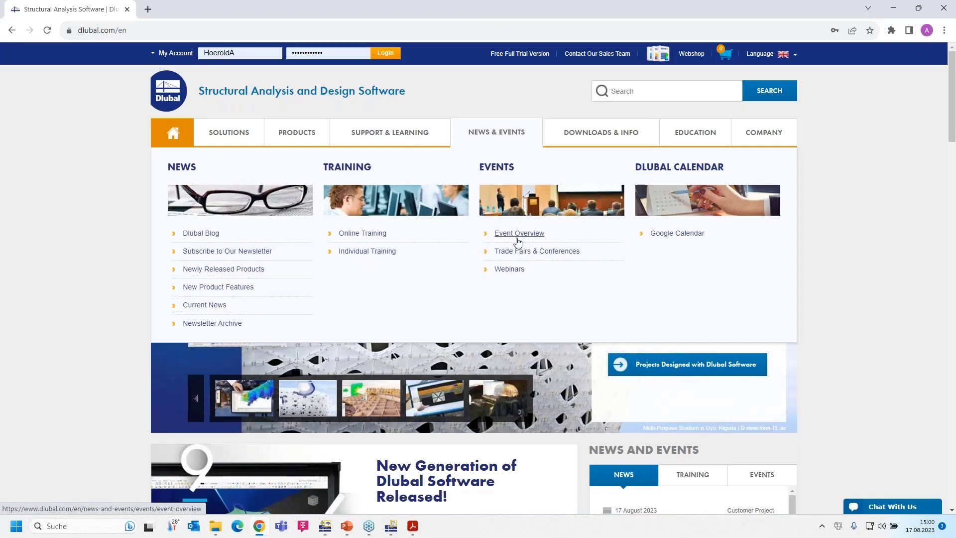
click(511, 270)
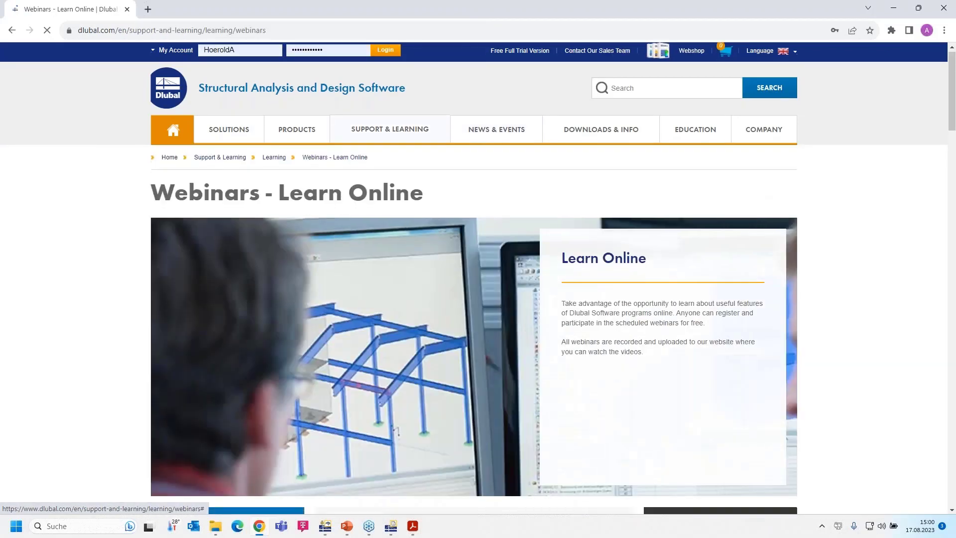
Step: Look through the webinar list down to both parts of Introduction to RFEM 6 and RSTAB 9
scroll(474, 278, down, 8)
scroll(474, 278, up, 1)
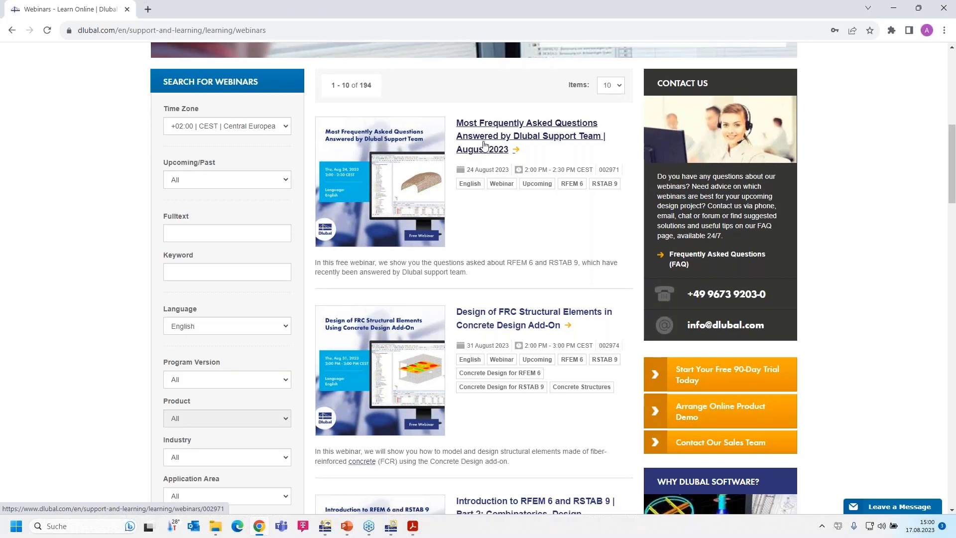
scroll(486, 145, down, 4)
scroll(486, 145, up, 3)
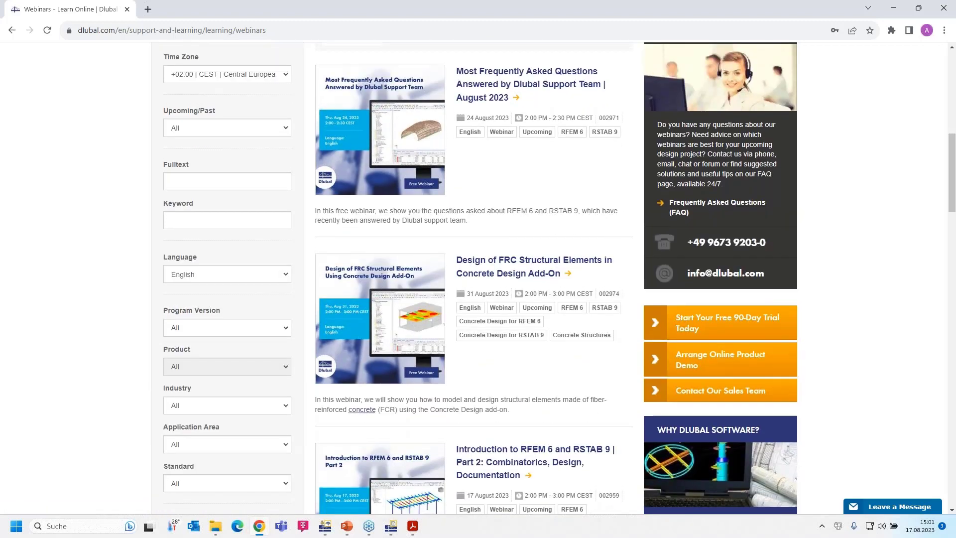
scroll(483, 147, down, 2)
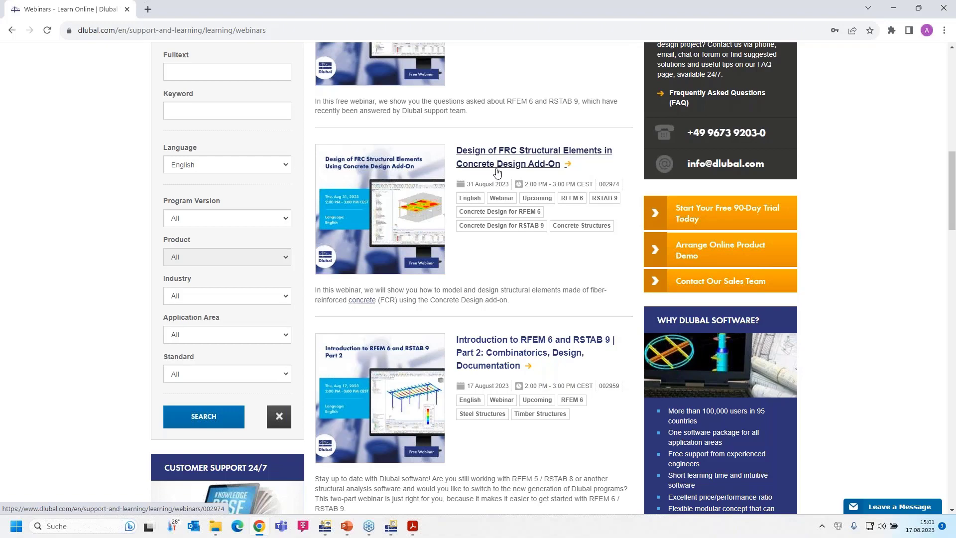
scroll(510, 211, down, 4)
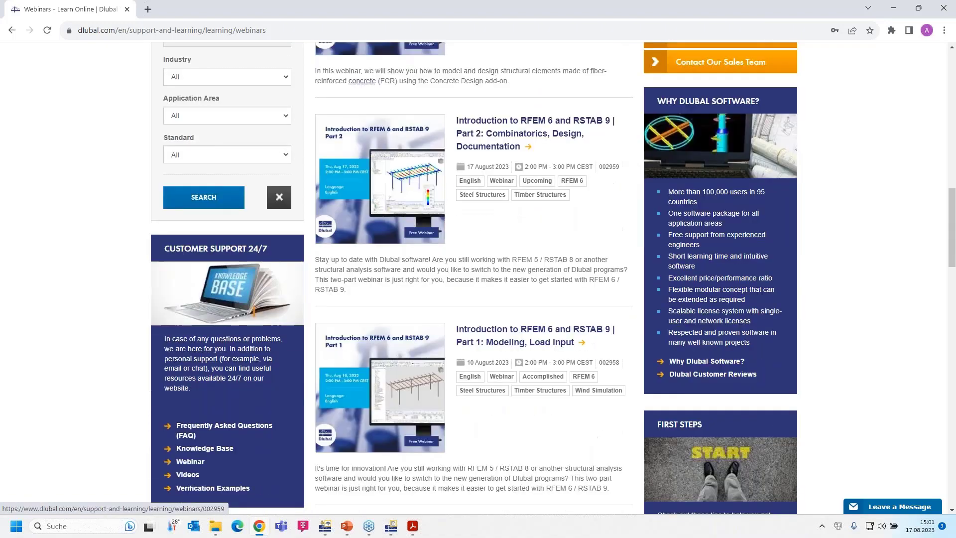
scroll(510, 211, down, 1)
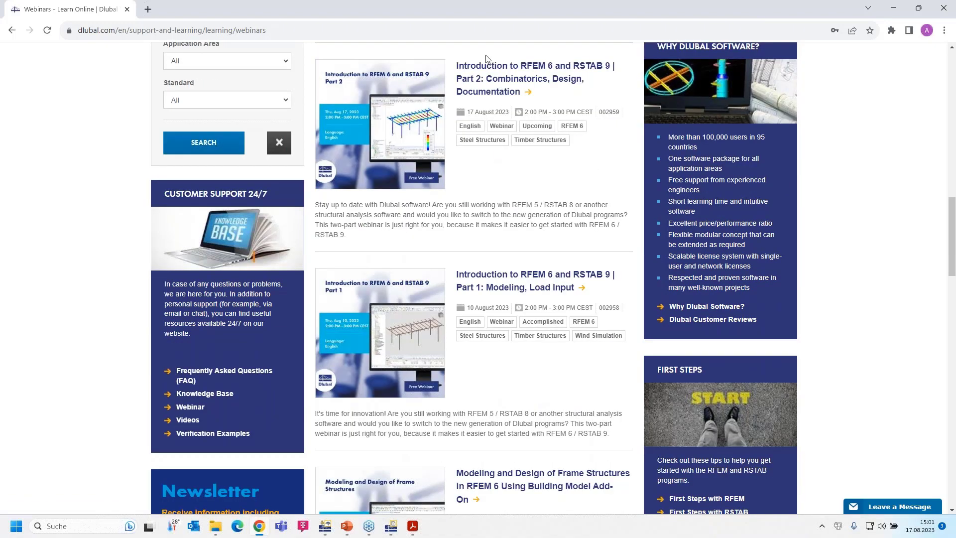
Step: Open the page of the Part 2: Combinatorics, Design, Documentation webinar and examine its recording, slide download, related videos and downloadable models
click(503, 81)
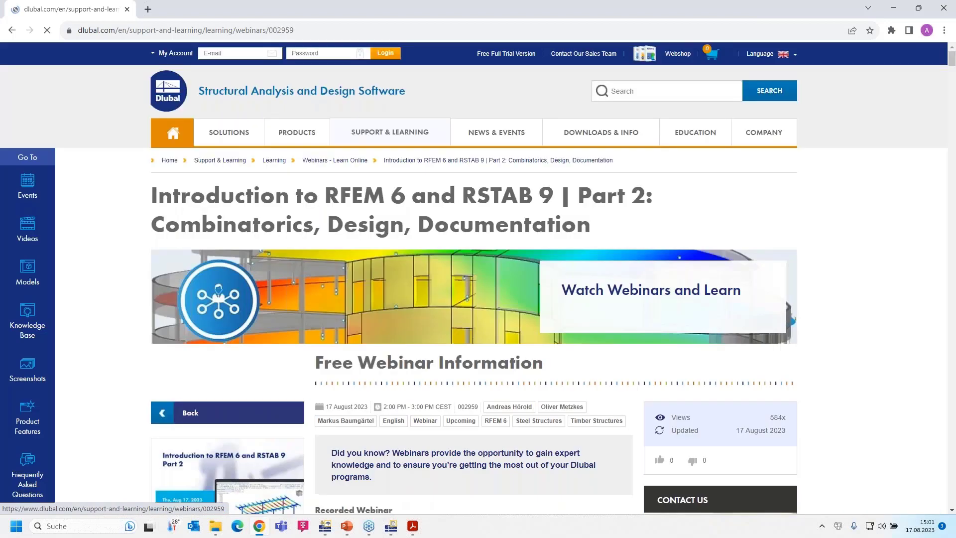
mouse_move(401, 139)
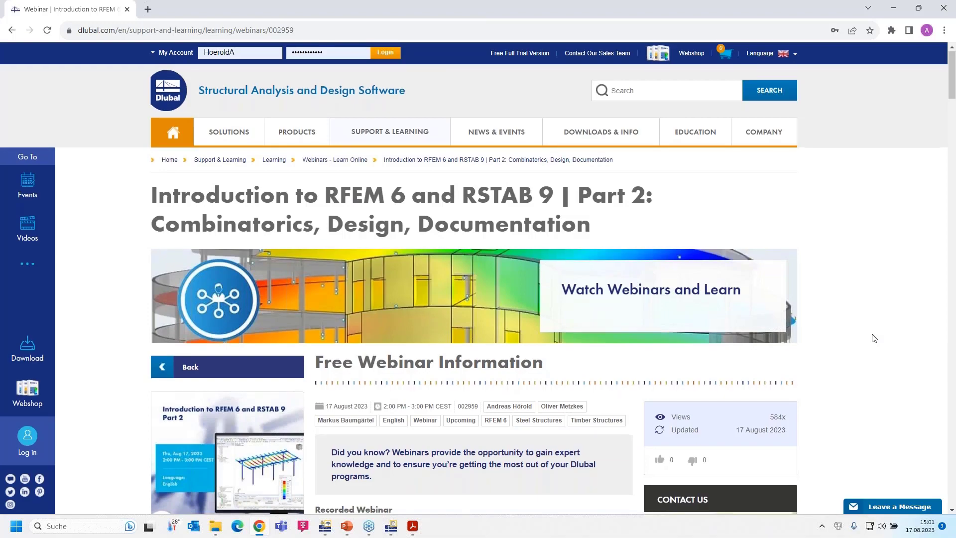
scroll(872, 337, down, 7)
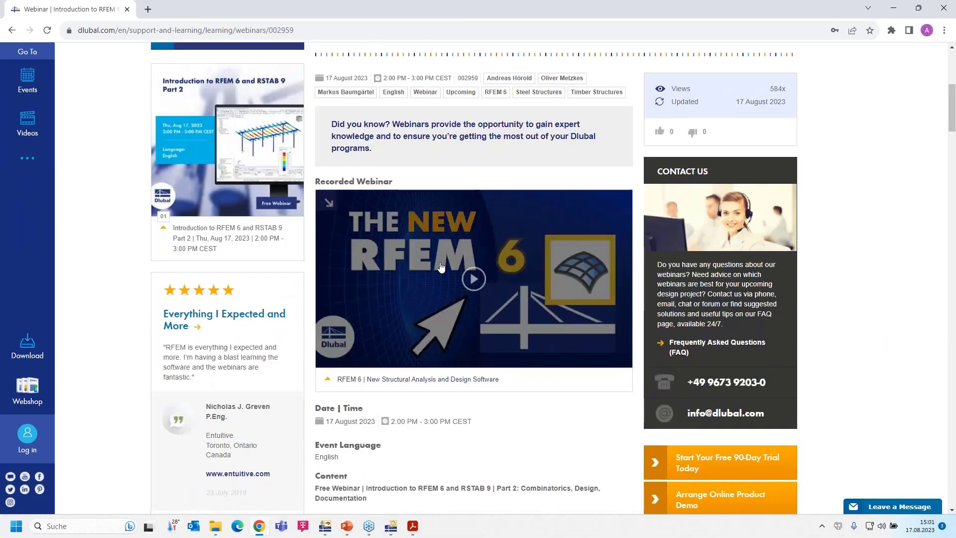
scroll(488, 281, down, 5)
scroll(488, 282, down, 14)
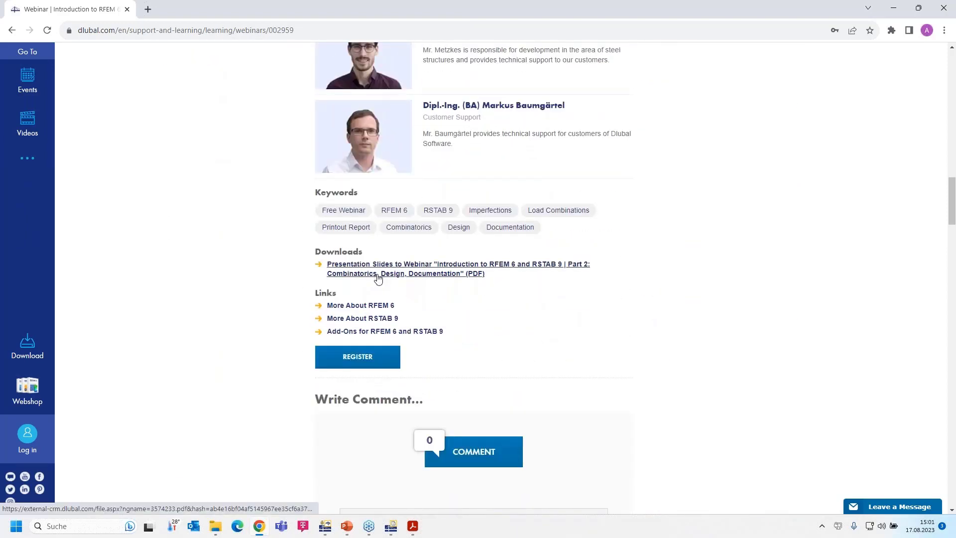
scroll(375, 280, down, 9)
scroll(241, 283, down, 13)
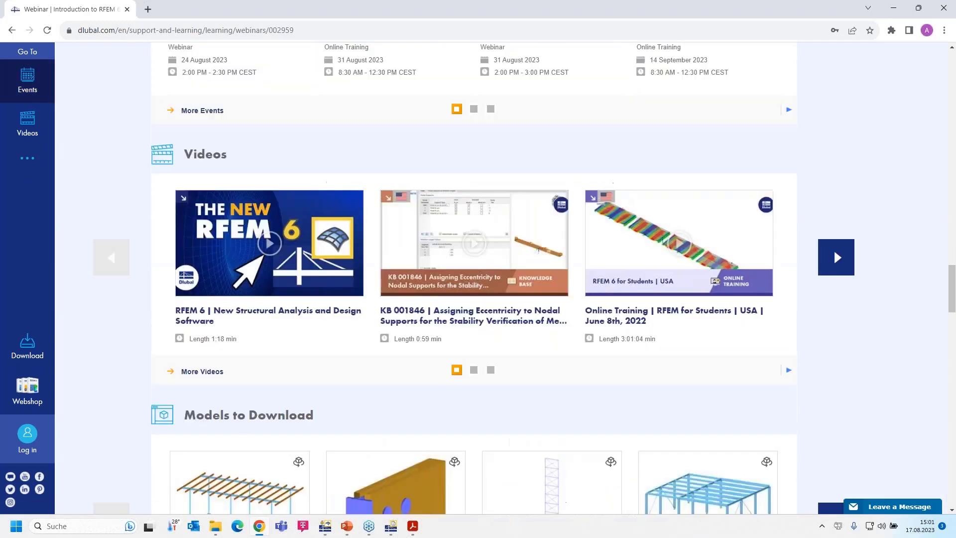